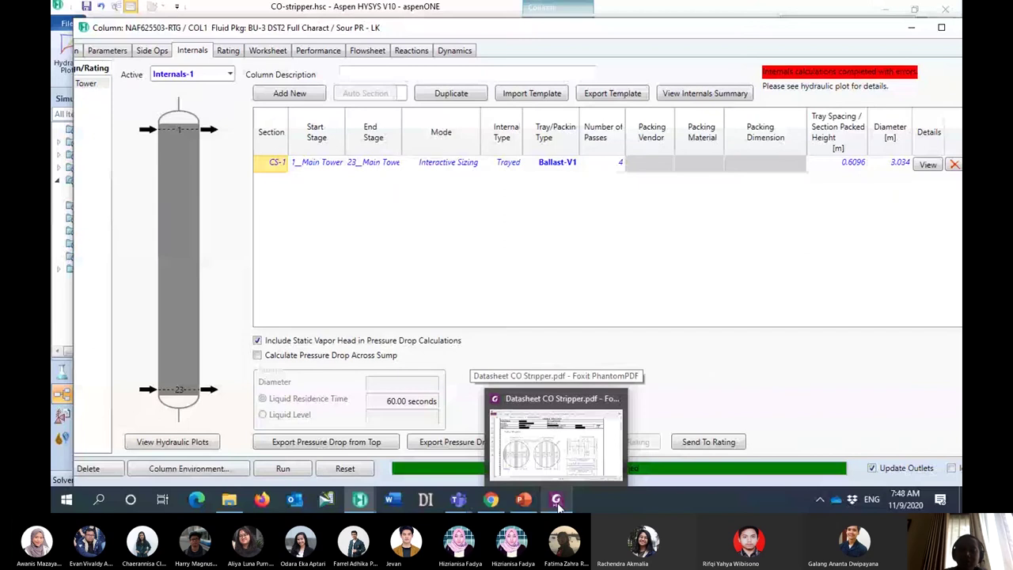
Switch to the CO Stripper datasheet PDF, review the internal data for tray on page 6, and return to the HYSYS column window
{"action": "left_click", "coordinate": [557, 503]}
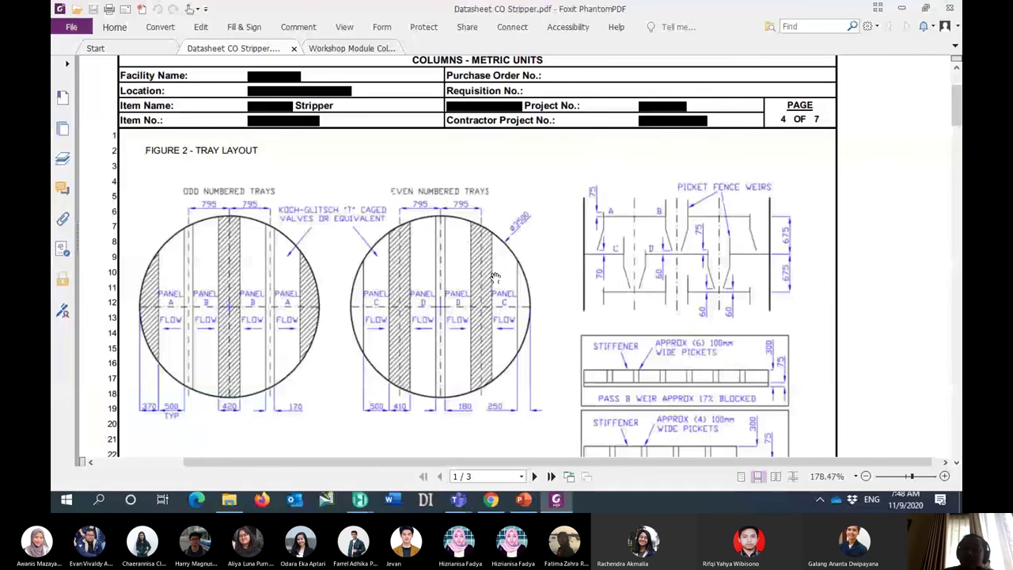
{"action": "scroll", "coordinate": [494, 276], "scroll_direction": "down", "scroll_amount": 5}
{"action": "left_click_drag", "start_coordinate": [956, 135], "coordinate": [942, 366]}
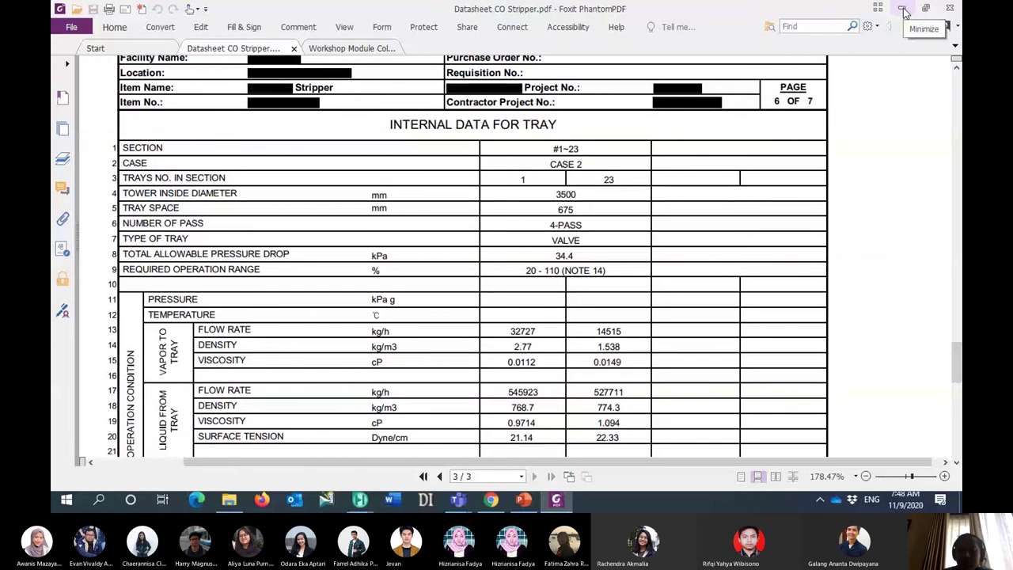
{"action": "mouse_move", "coordinate": [360, 499]}
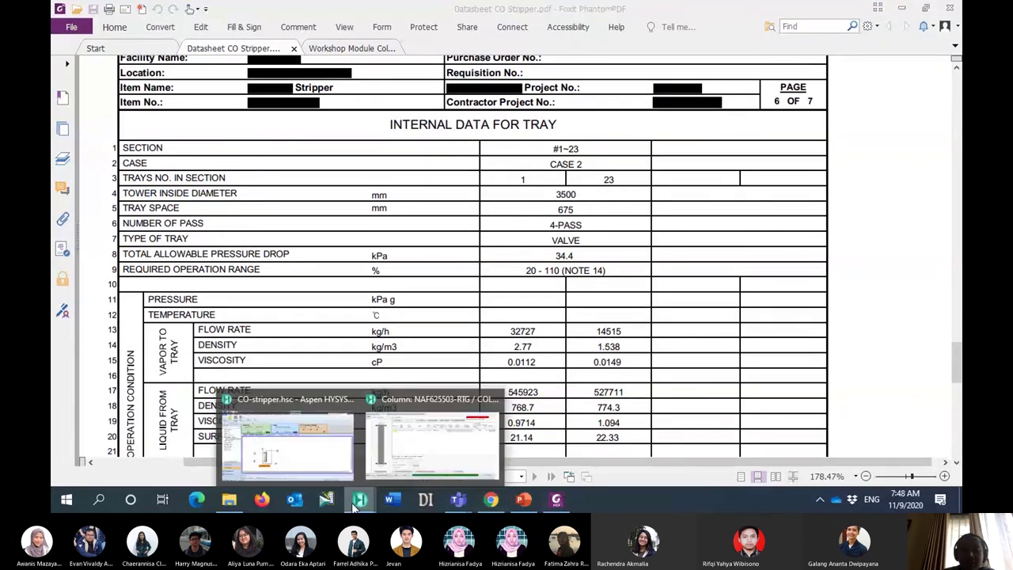
{"action": "left_click", "coordinate": [396, 407]}
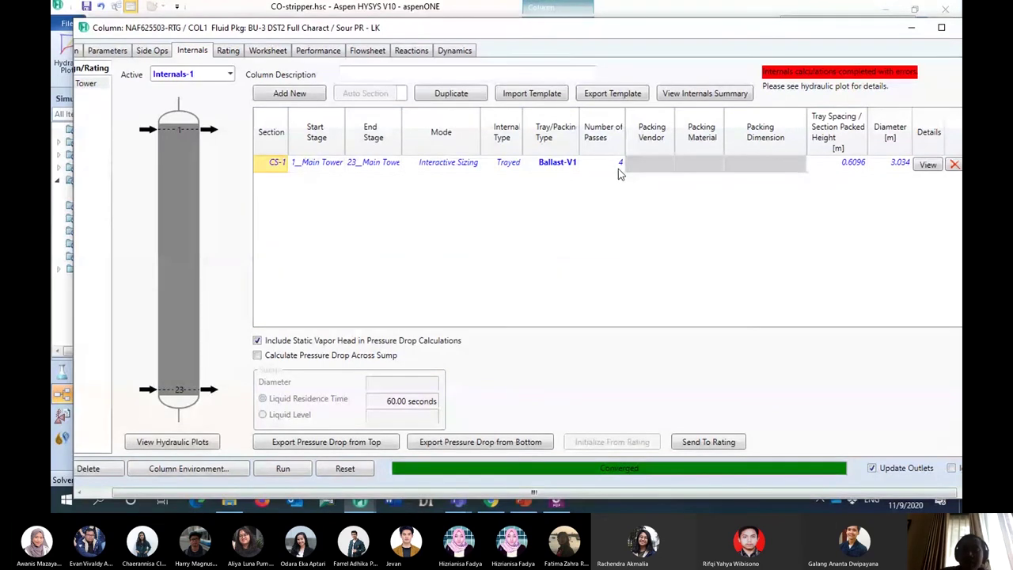
Check the tower inside diameter in the datasheet and set the CS-1 section's diameter to 3.5 m in HYSYS
{"action": "left_click_drag", "start_coordinate": [588, 27], "coordinate": [385, 30]}
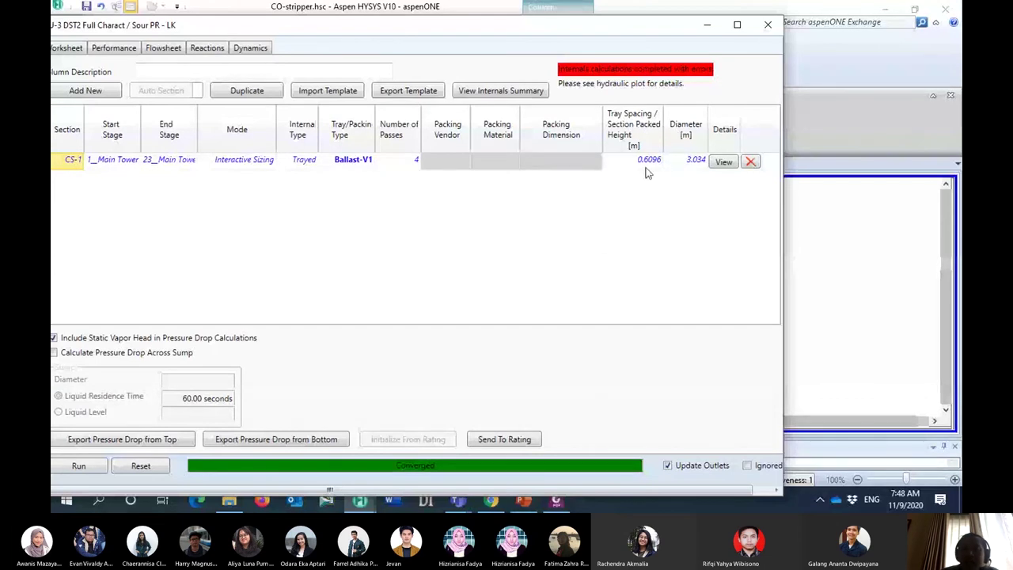
{"action": "left_click", "coordinate": [556, 501]}
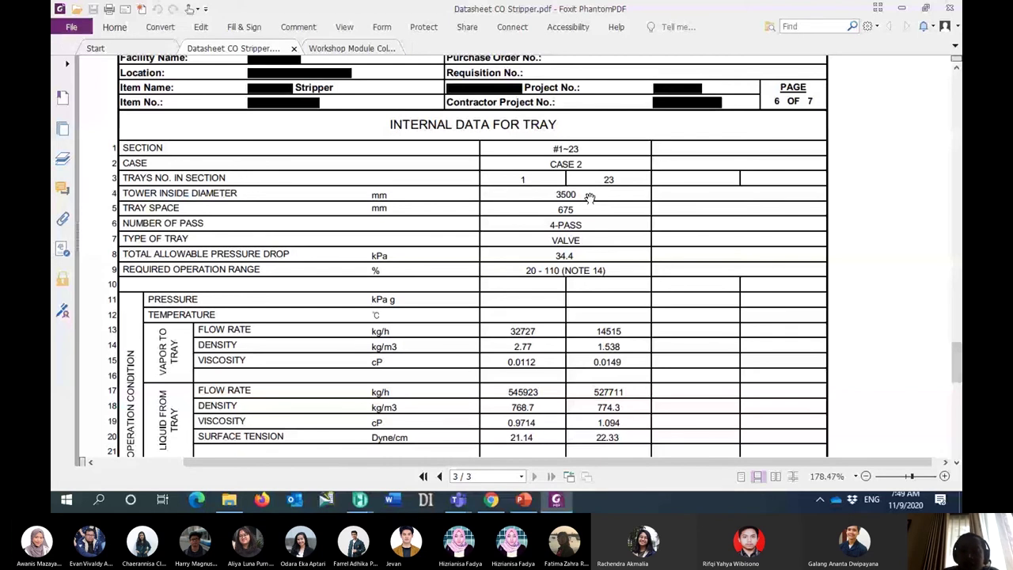
{"action": "left_click", "coordinate": [901, 8]}
{"action": "left_click", "coordinate": [691, 160]}
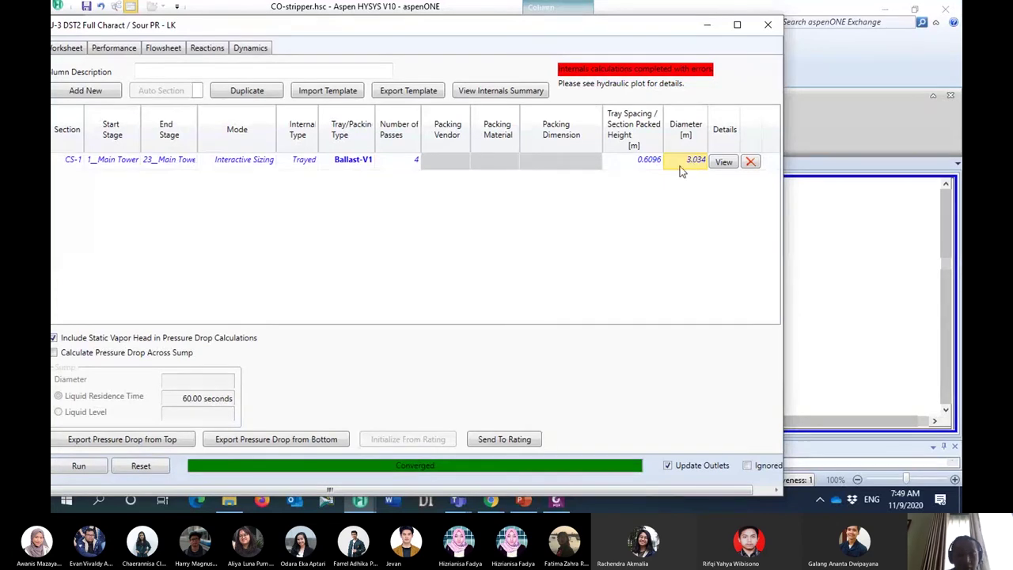
{"action": "left_click", "coordinate": [680, 167]}
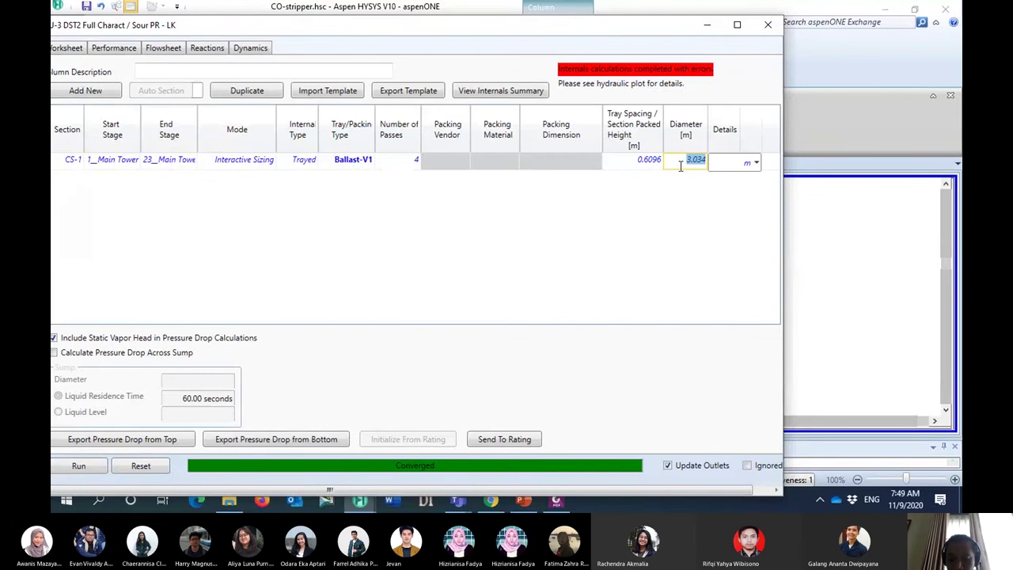
{"action": "type", "text": "3.5"}
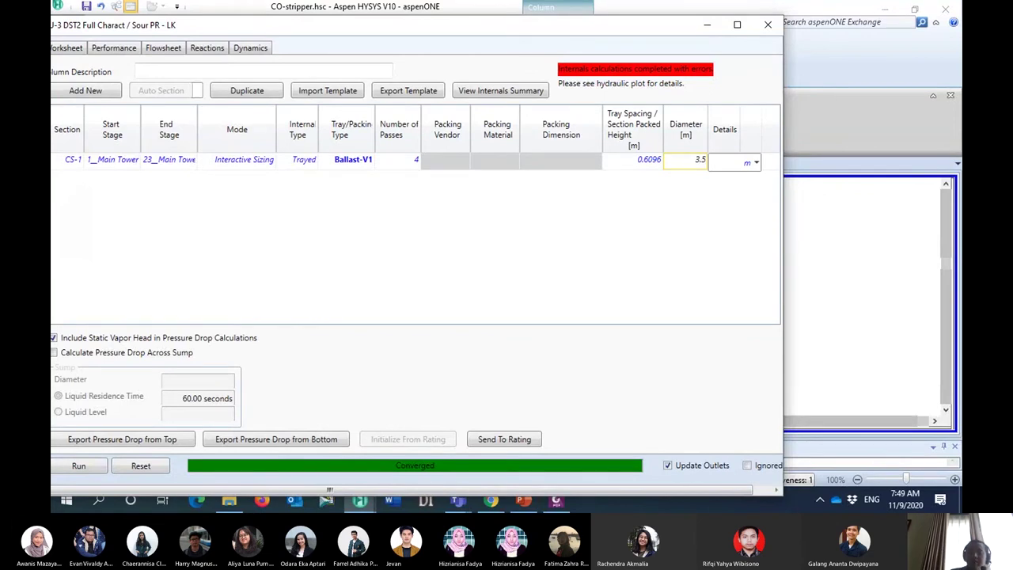
{"action": "key", "text": "Return"}
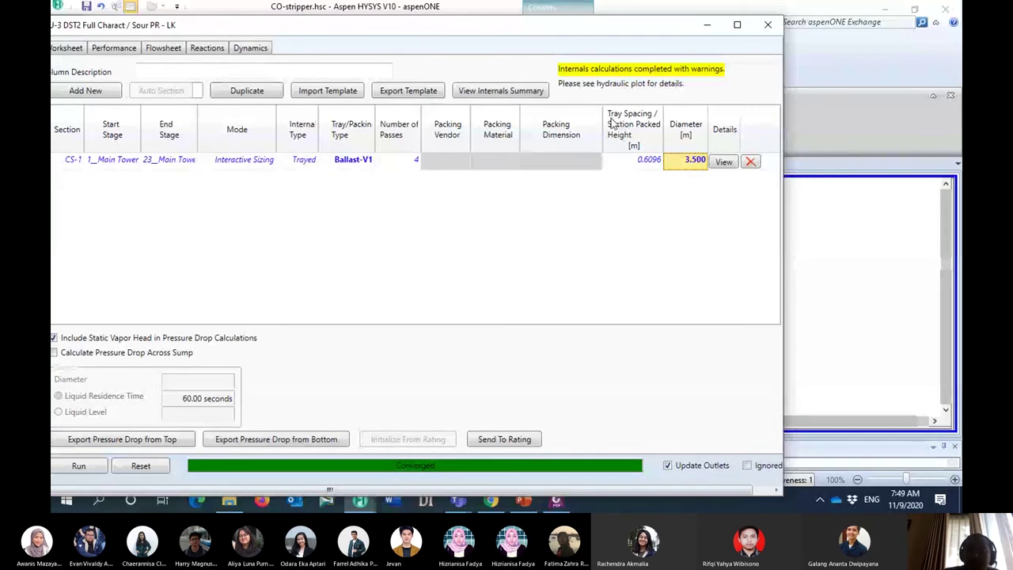
Look up the tray space in the datasheet and set the CS-1 section's tray spacing to 0.675 m in HYSYS
{"action": "left_click", "coordinate": [560, 510]}
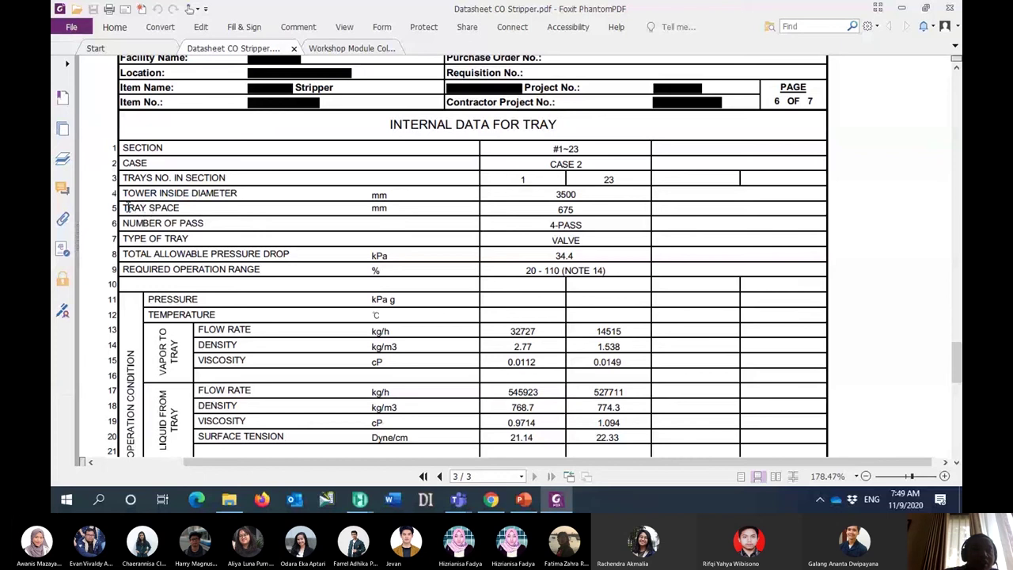
{"action": "left_click_drag", "start_coordinate": [123, 208], "coordinate": [183, 207]}
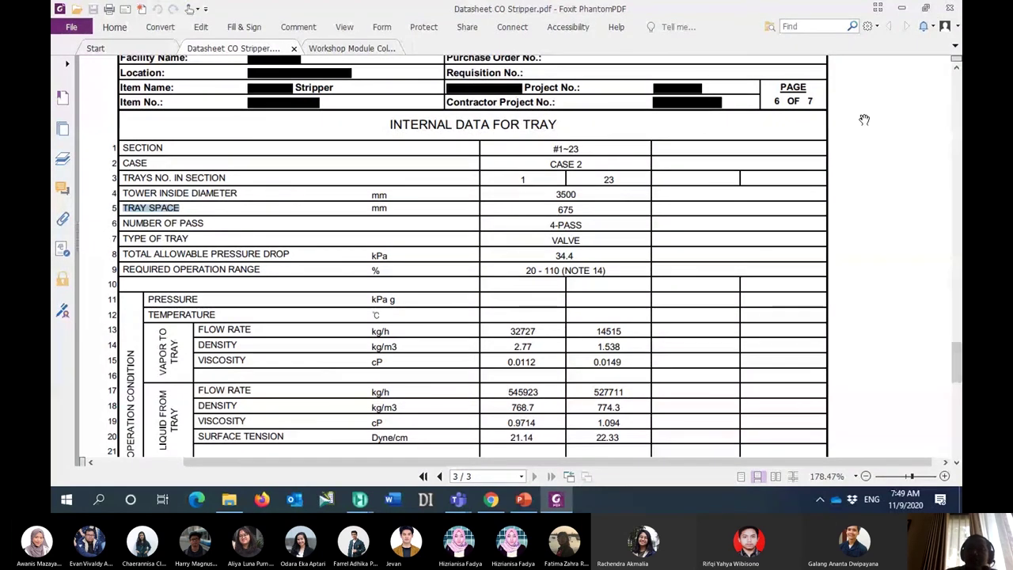
{"action": "left_click", "coordinate": [907, 8]}
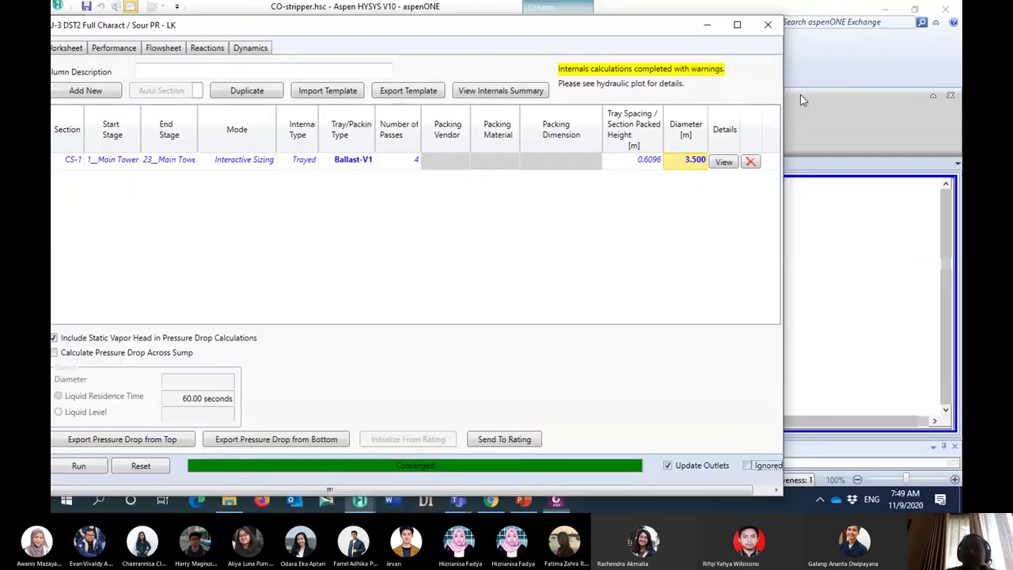
{"action": "left_click", "coordinate": [644, 161]}
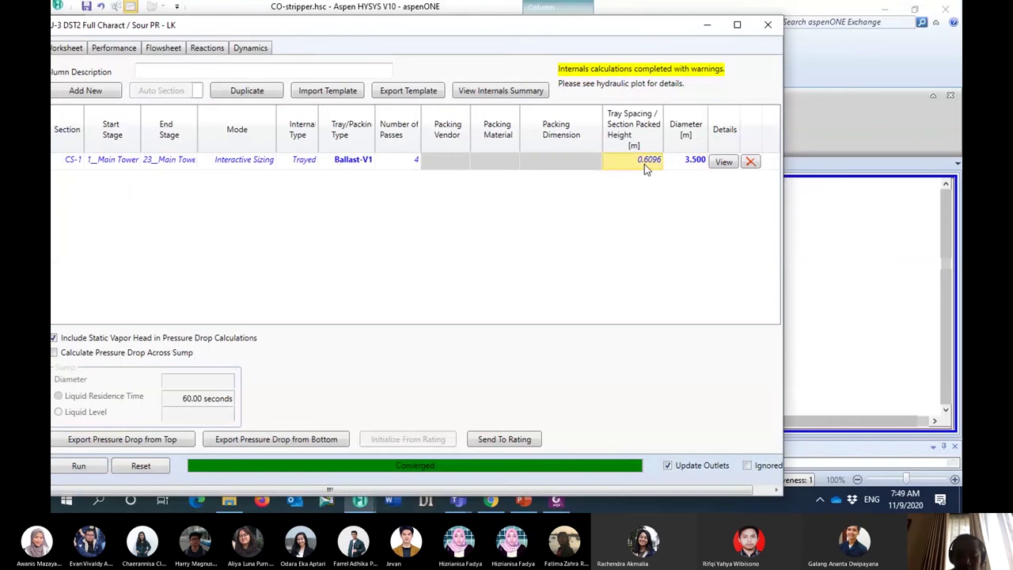
{"action": "type", "text": ".675"}
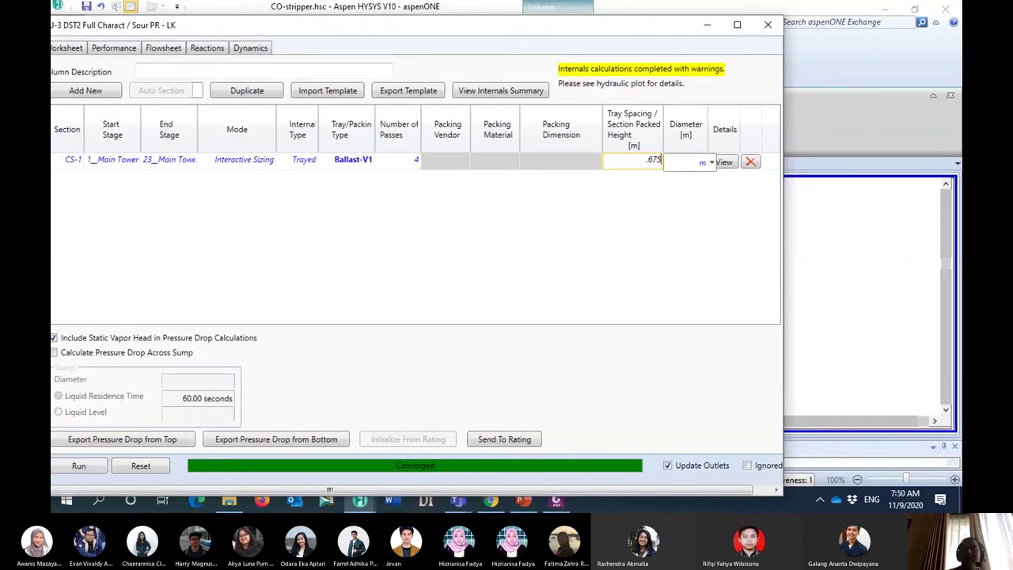
{"action": "key", "text": "Return"}
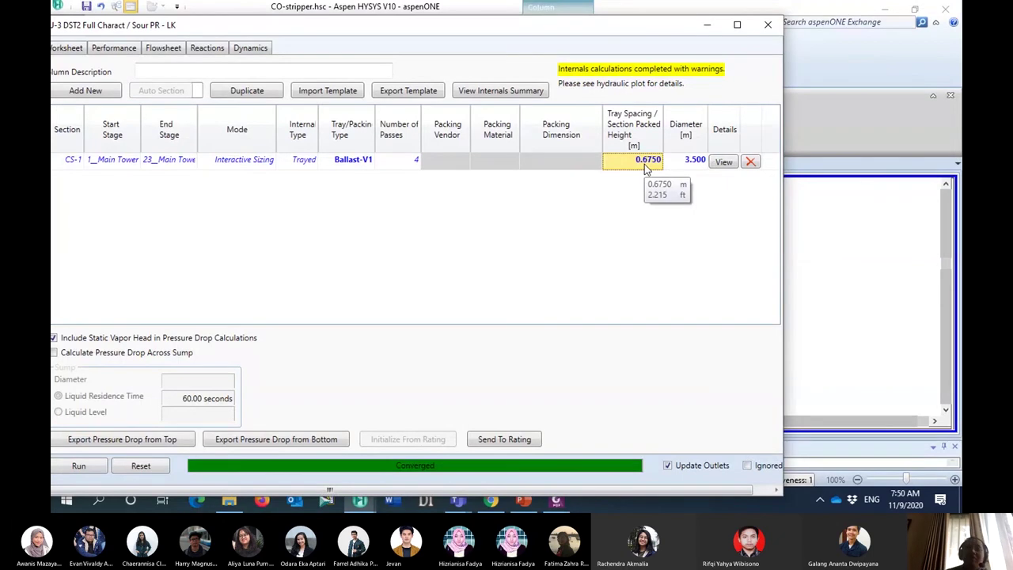
Open the detailed tray geometry of section CS-1 and place its window so the downcomer and weir dimensions are readable
{"action": "left_click_drag", "start_coordinate": [463, 29], "coordinate": [565, 26]}
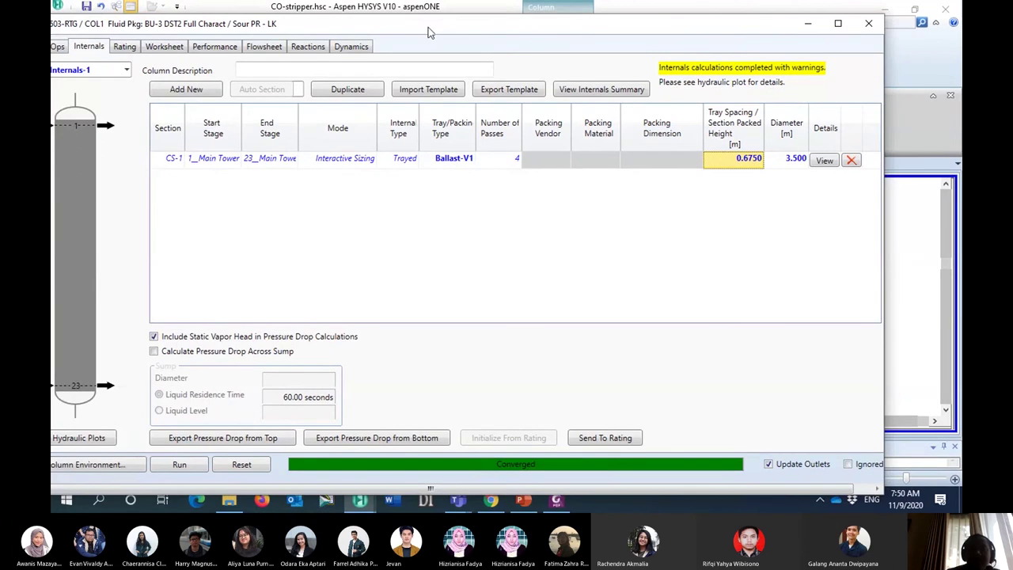
{"action": "left_click_drag", "start_coordinate": [429, 34], "coordinate": [477, 34]}
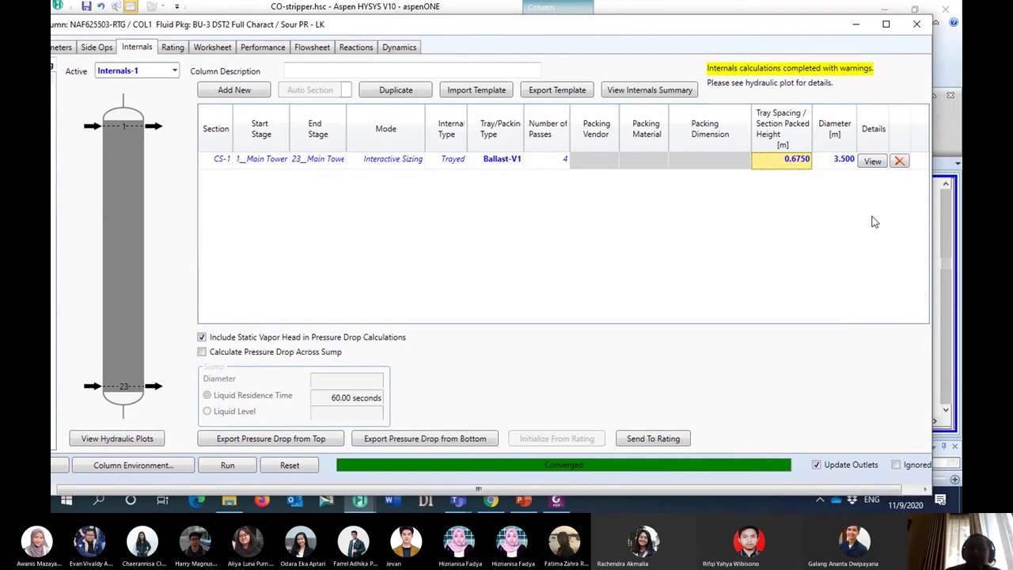
{"action": "left_click", "coordinate": [874, 162]}
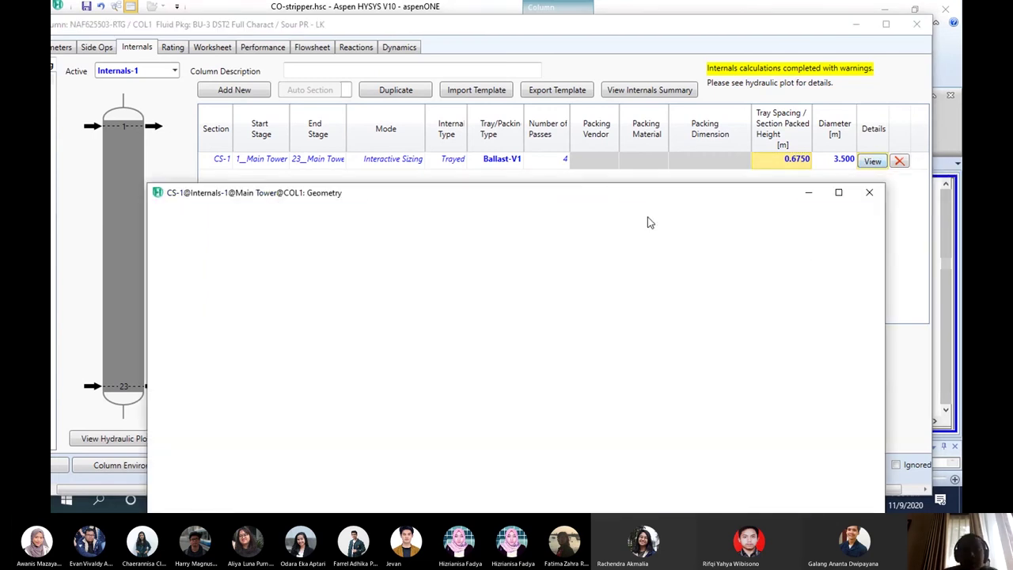
{"action": "left_click_drag", "start_coordinate": [592, 192], "coordinate": [563, 39]}
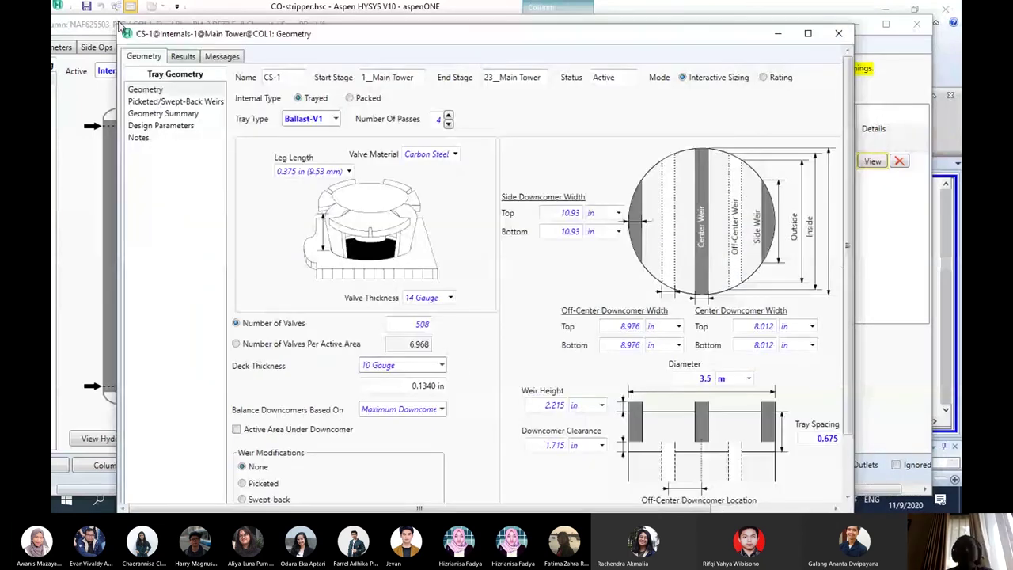
{"action": "left_click_drag", "start_coordinate": [119, 26], "coordinate": [113, 16]}
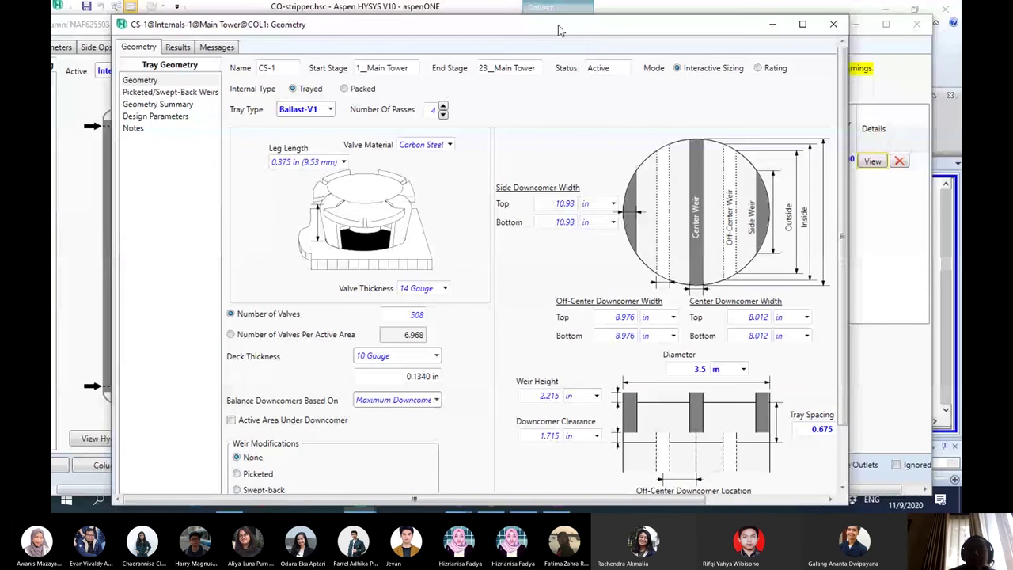
{"action": "left_click_drag", "start_coordinate": [550, 32], "coordinate": [523, 25]}
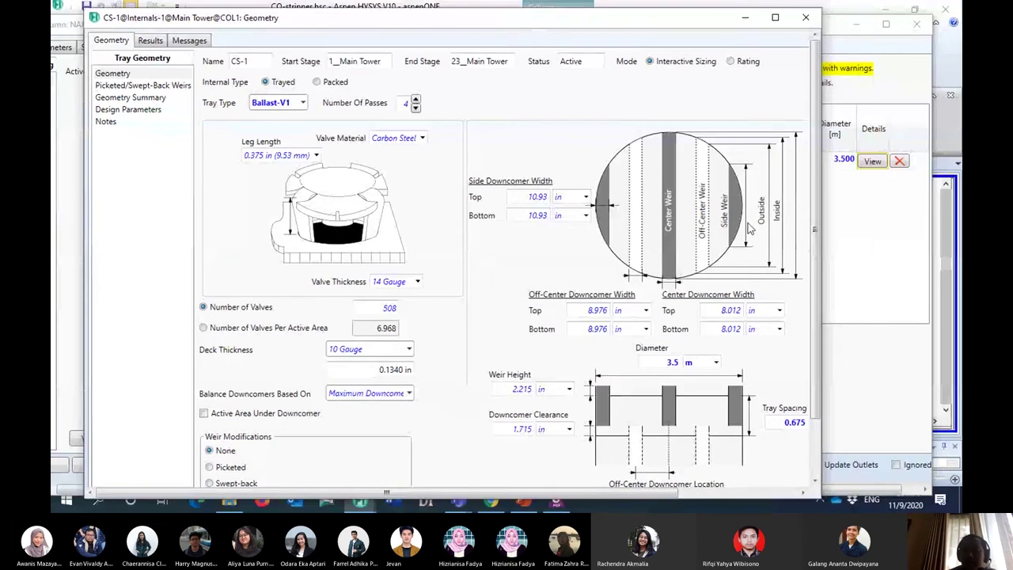
Compare the tray layout in Figure 2 of the datasheet with the downcomer dimensions in the CS-1 tray geometry
{"action": "left_click", "coordinate": [557, 505]}
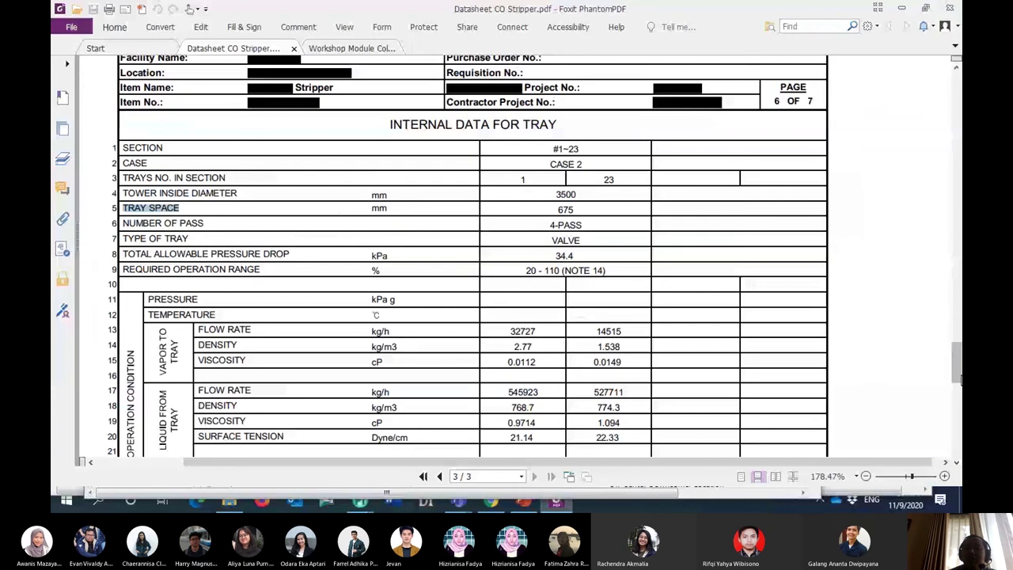
{"action": "left_click_drag", "start_coordinate": [955, 362], "coordinate": [956, 119]}
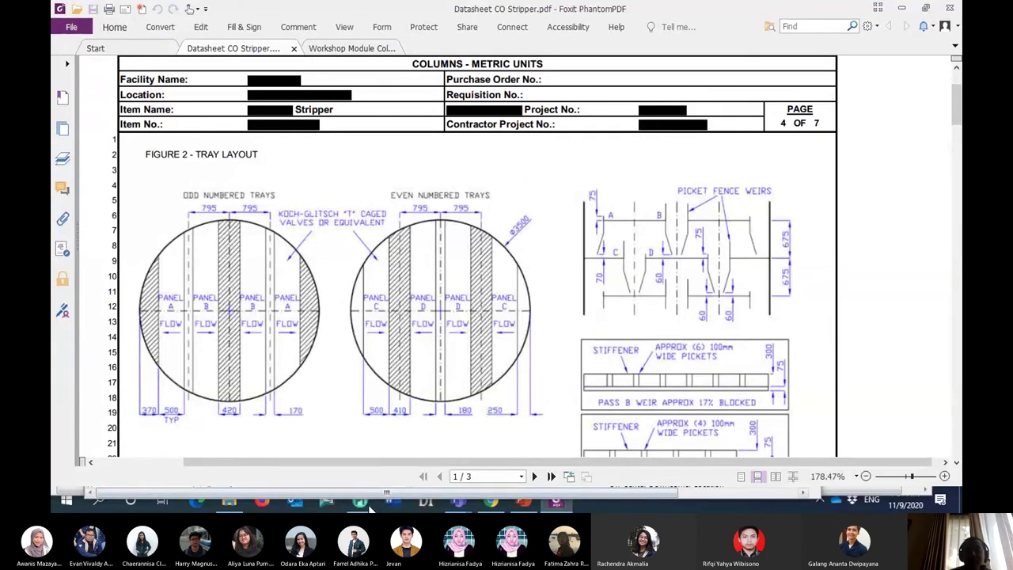
{"action": "mouse_move", "coordinate": [360, 500]}
{"action": "left_click", "coordinate": [508, 449]}
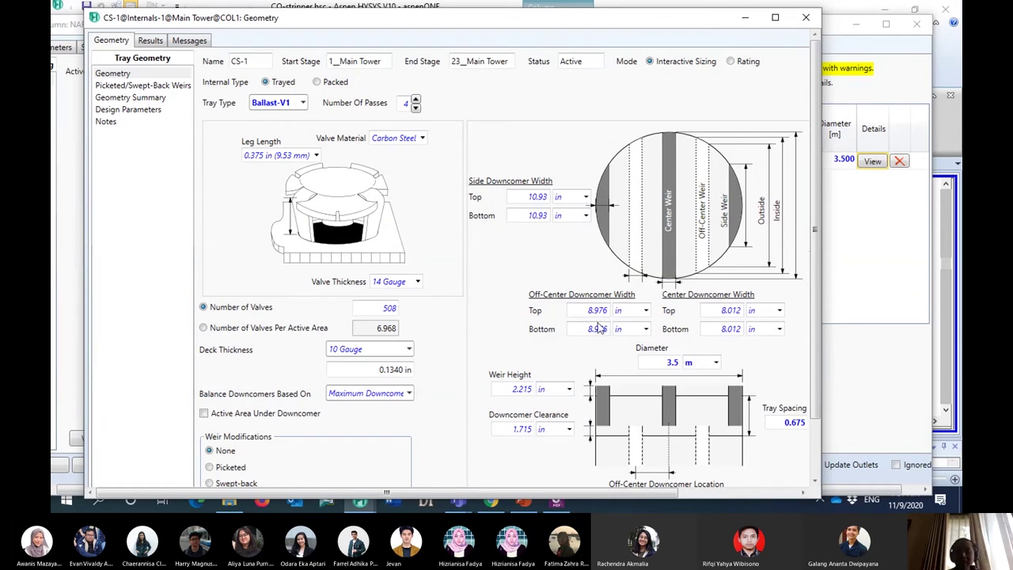
{"action": "left_click", "coordinate": [557, 498]}
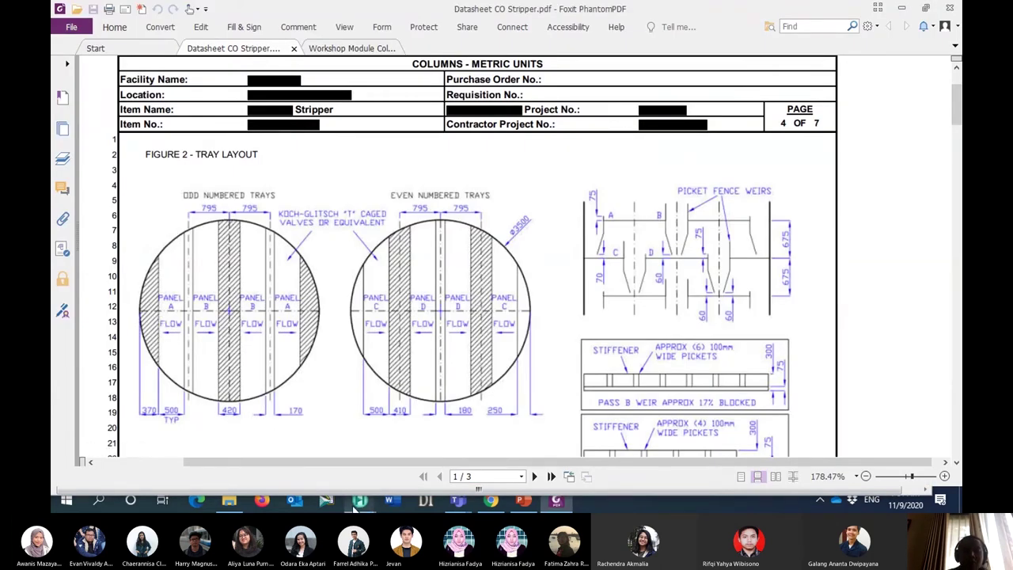
{"action": "mouse_move", "coordinate": [360, 499]}
{"action": "left_click", "coordinate": [503, 403]}
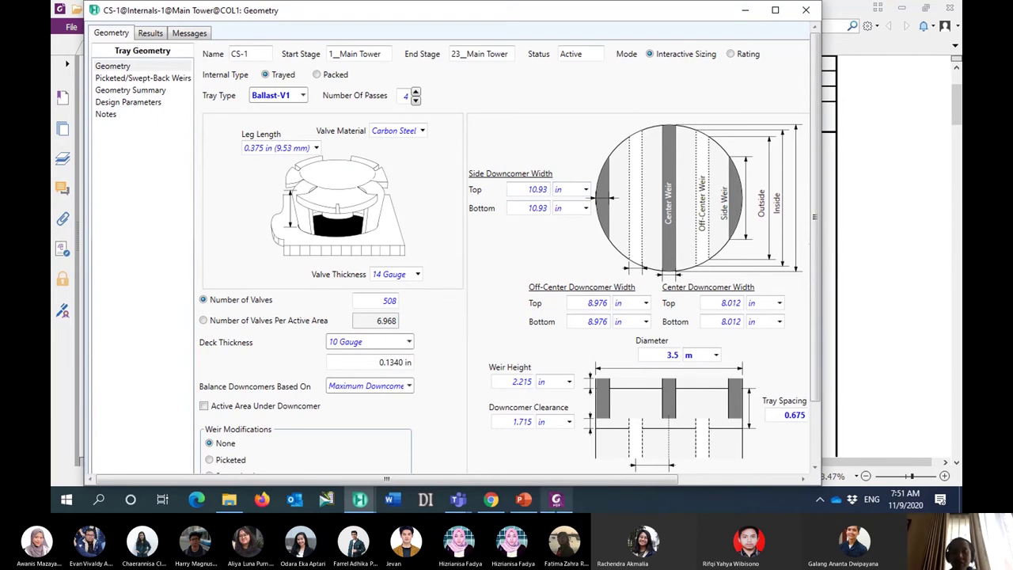
Read the side downcomer width from the datasheet's tray layout and set the top side downcomer width of CS-1 to 370 mm
{"action": "left_click", "coordinate": [558, 511]}
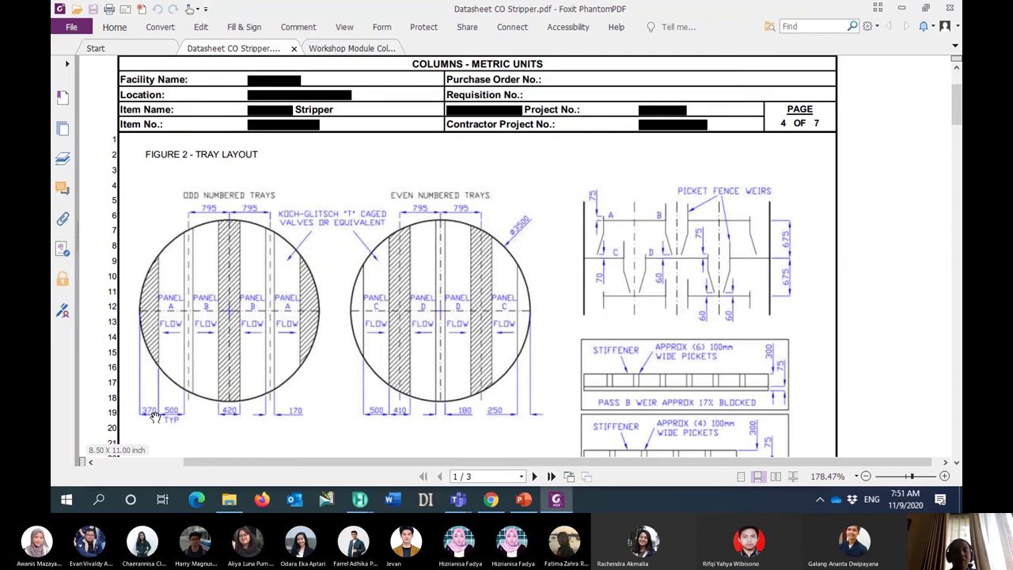
{"action": "left_click", "coordinate": [359, 498]}
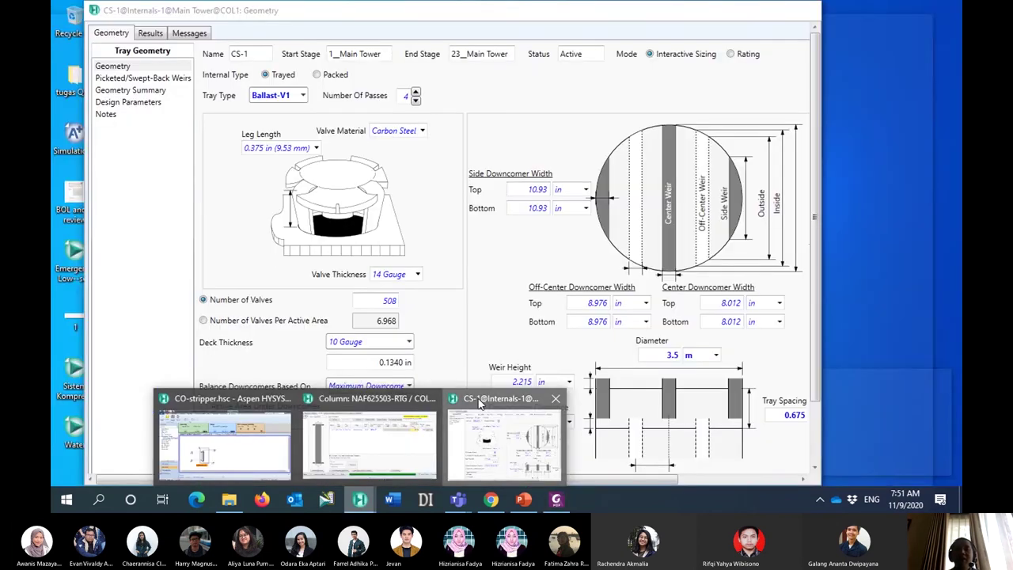
{"action": "left_click", "coordinate": [479, 404]}
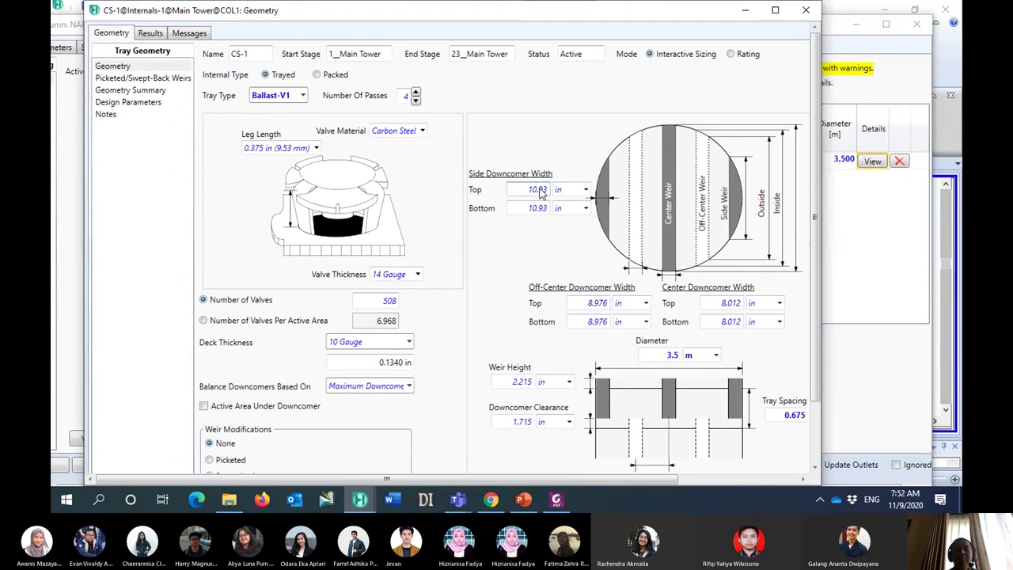
{"action": "left_click", "coordinate": [557, 500]}
{"action": "left_click", "coordinate": [557, 500]}
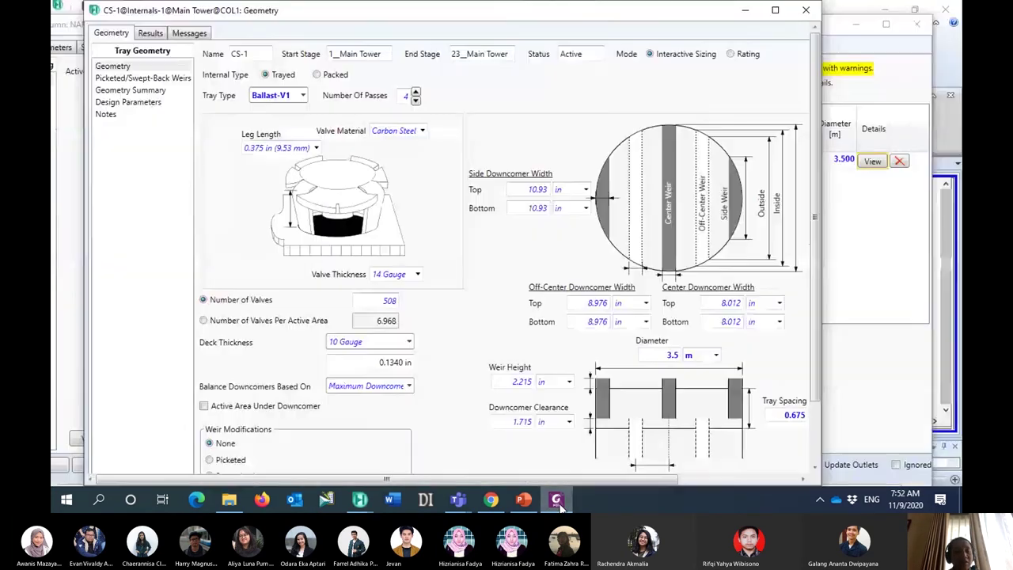
{"action": "left_click", "coordinate": [535, 189]}
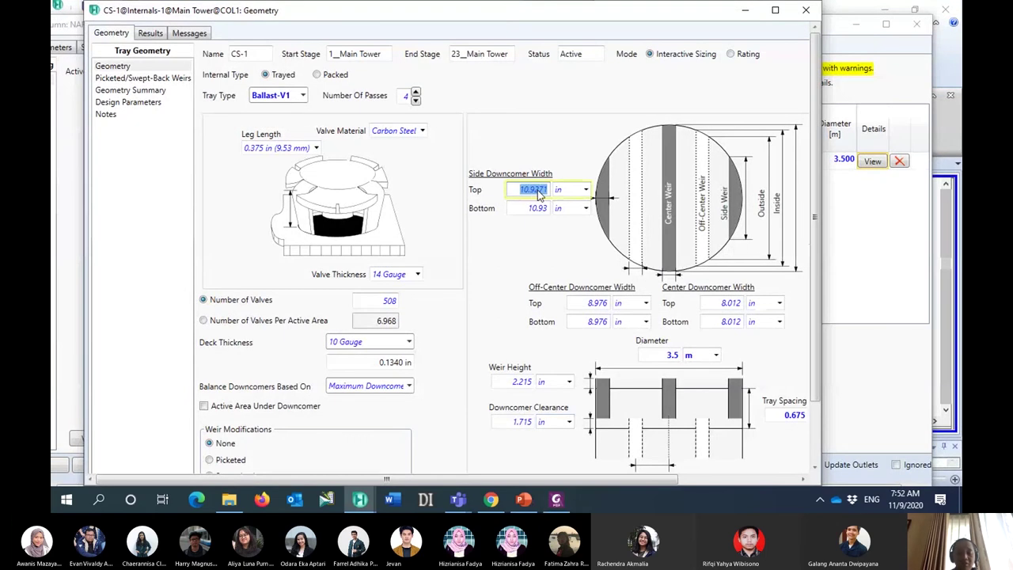
{"action": "type", "text": "370"}
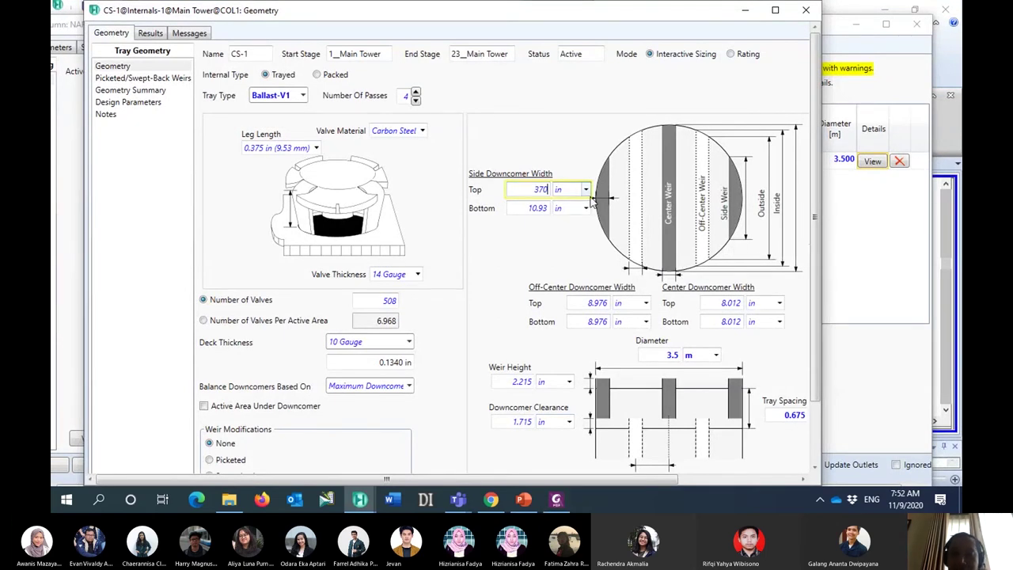
{"action": "left_click", "coordinate": [586, 190]}
{"action": "left_click", "coordinate": [563, 239]}
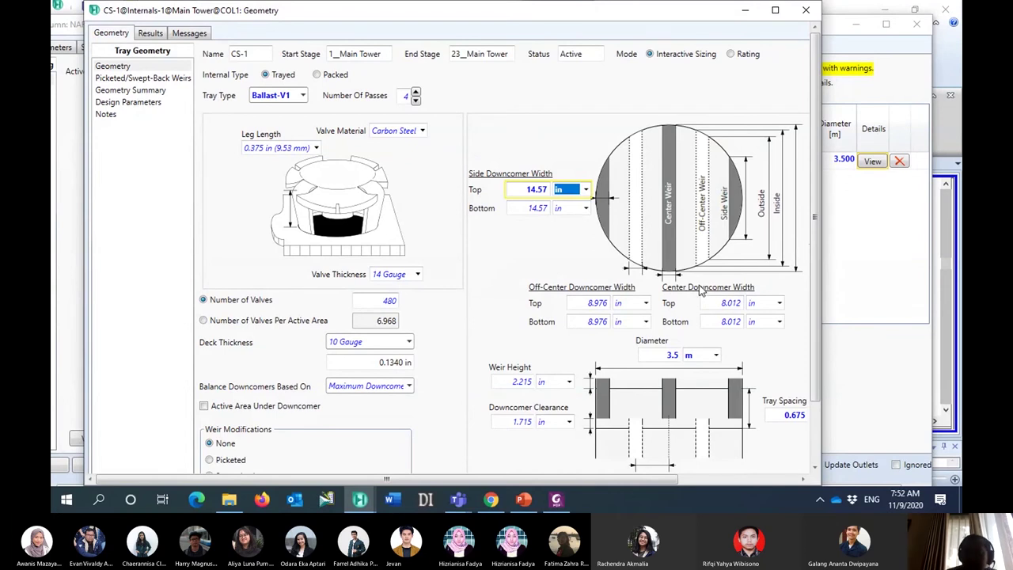
Read the center downcomer width from the datasheet's tray layout and set the top center downcomer width of CS-1 to 420 mm
{"action": "left_click", "coordinate": [556, 500]}
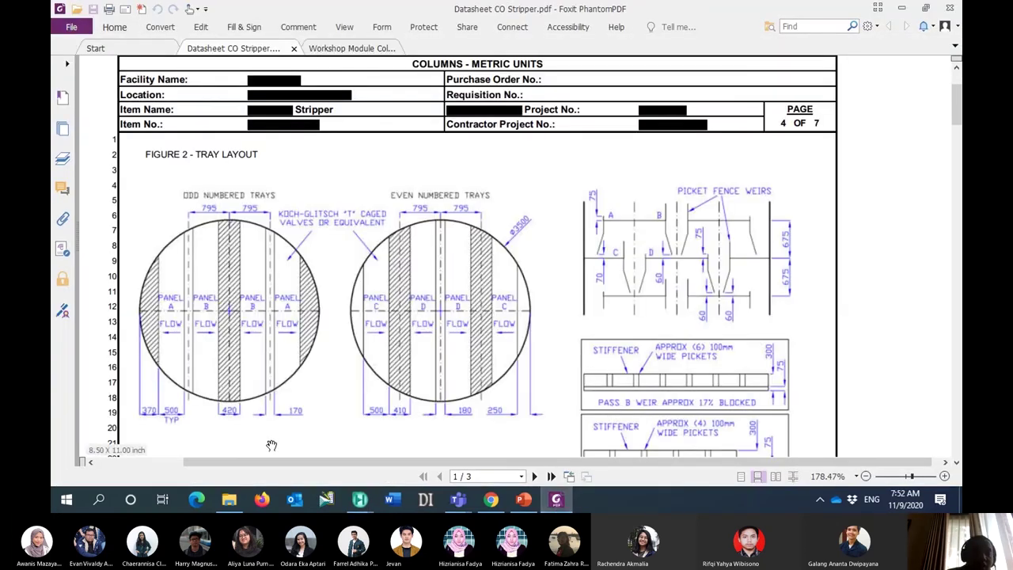
{"action": "scroll", "coordinate": [269, 433], "scroll_direction": "down", "scroll_amount": 2}
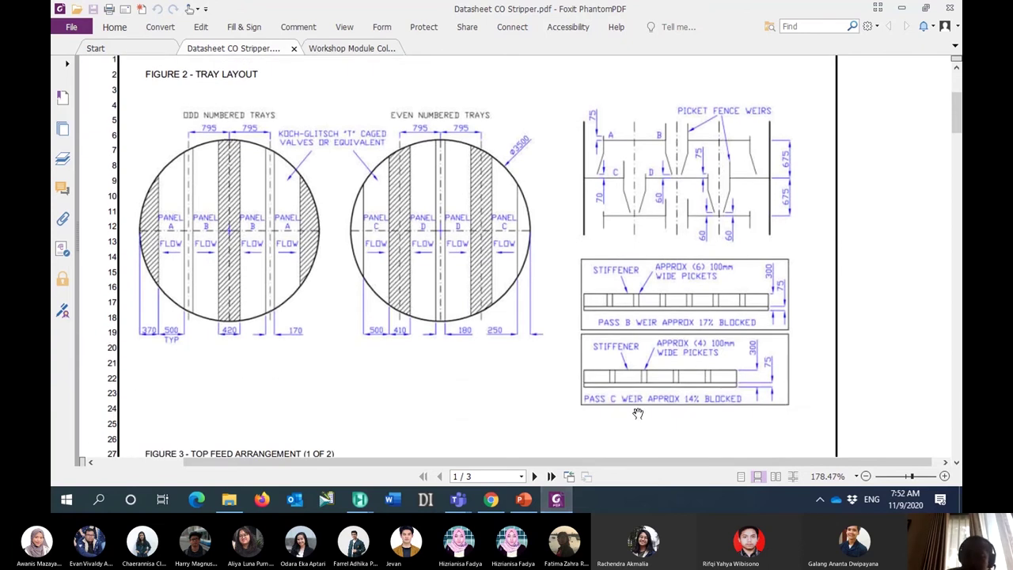
{"action": "left_click", "coordinate": [946, 476]}
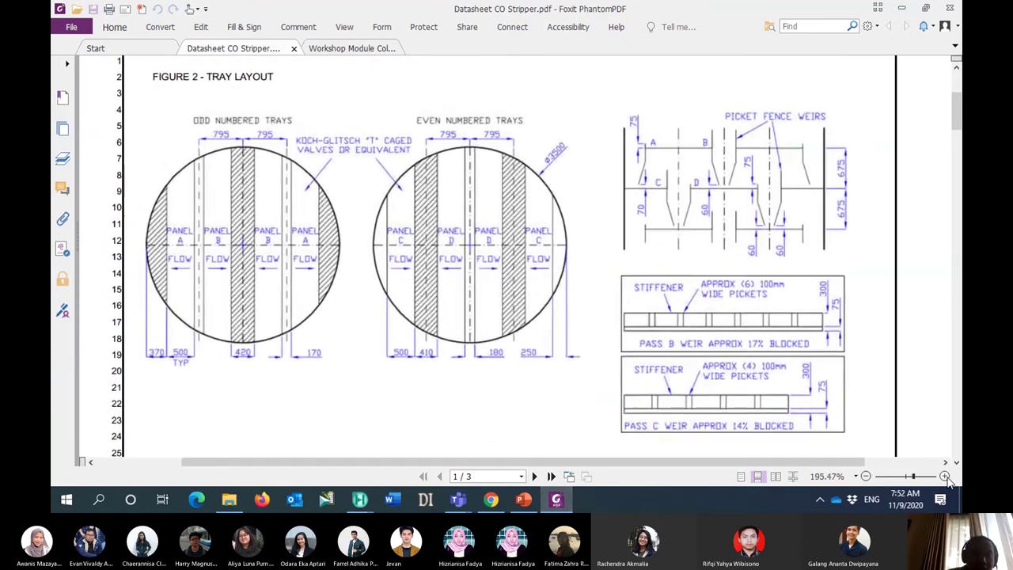
{"action": "scroll", "coordinate": [317, 415], "scroll_direction": "down", "scroll_amount": 1}
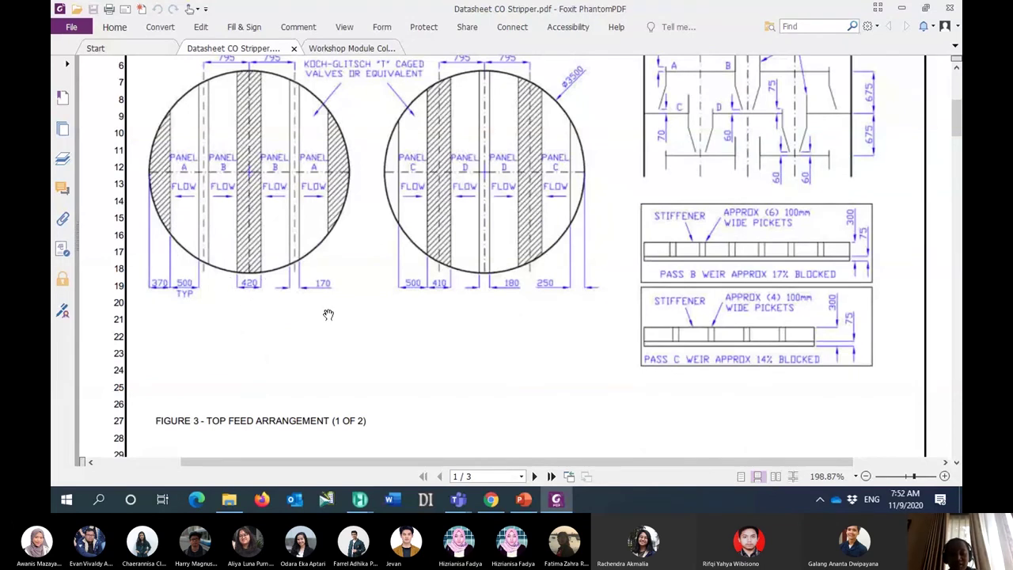
{"action": "left_click", "coordinate": [360, 499]}
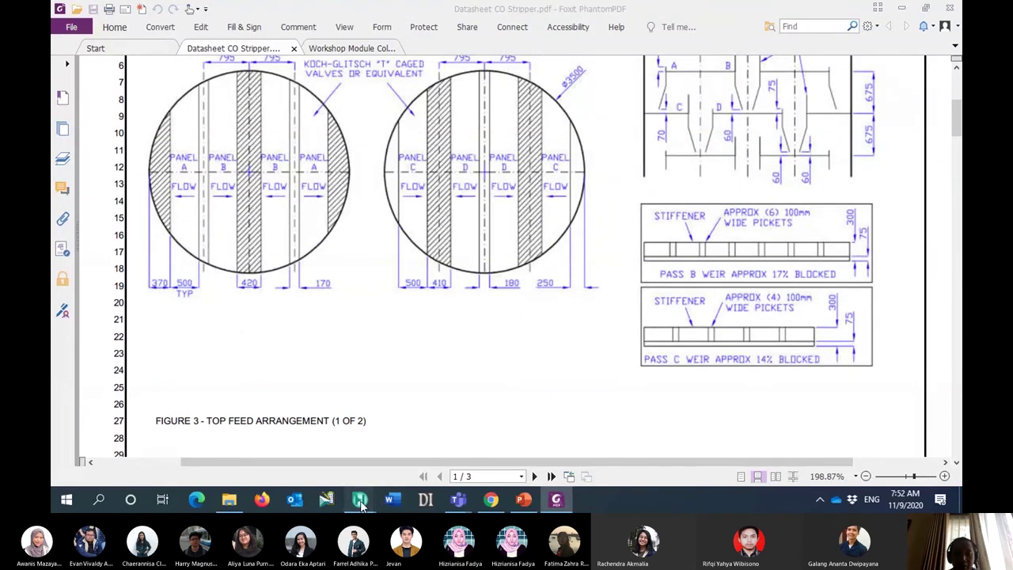
{"action": "left_click", "coordinate": [497, 403]}
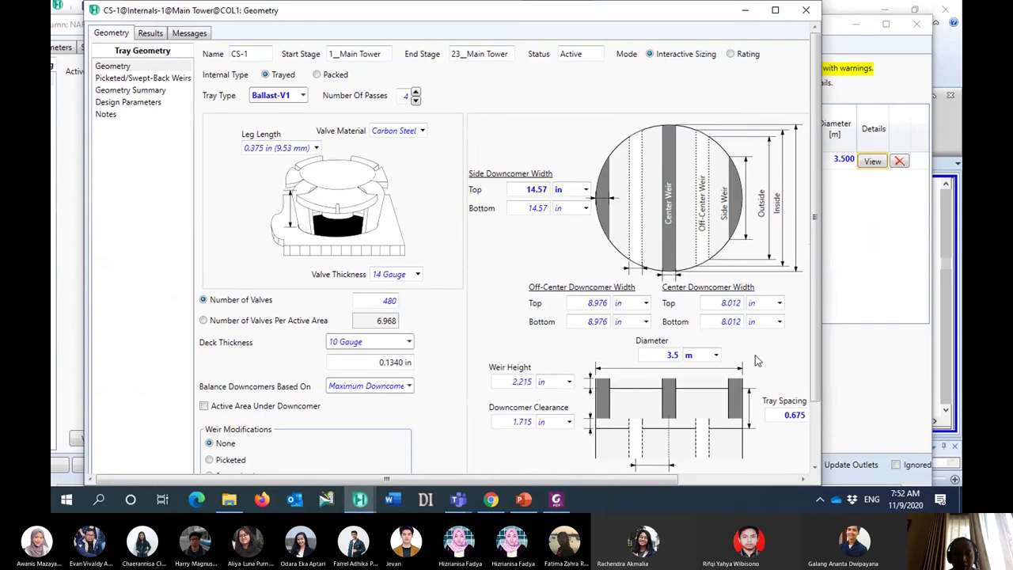
{"action": "left_click", "coordinate": [558, 500]}
{"action": "left_click", "coordinate": [558, 499]}
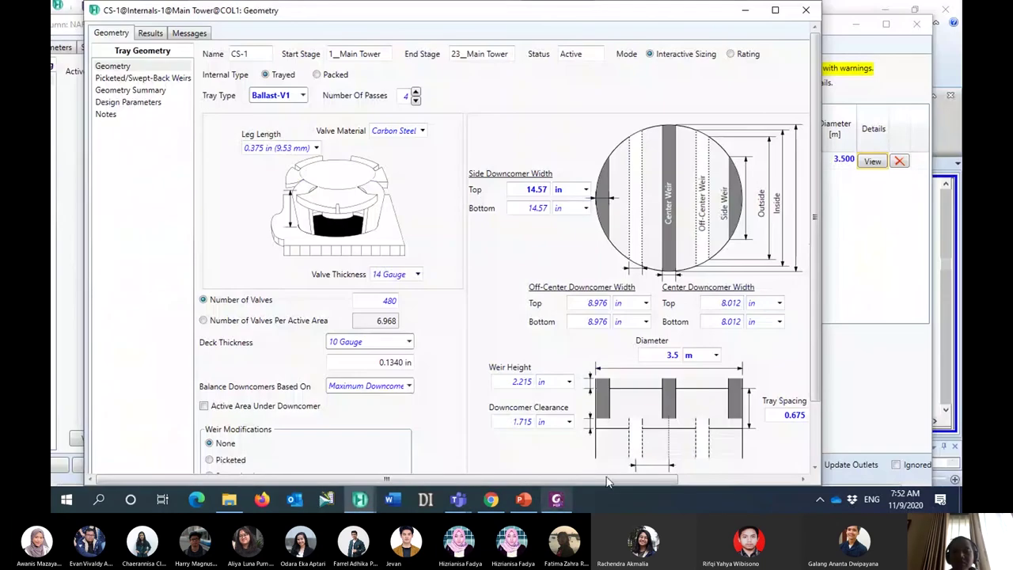
{"action": "left_click", "coordinate": [727, 306]}
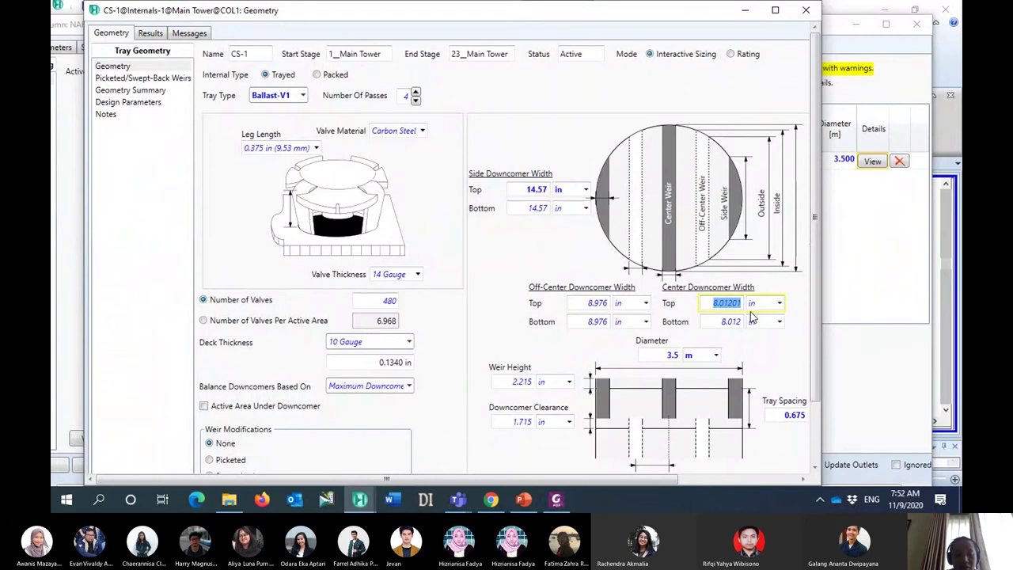
{"action": "type", "text": "420"}
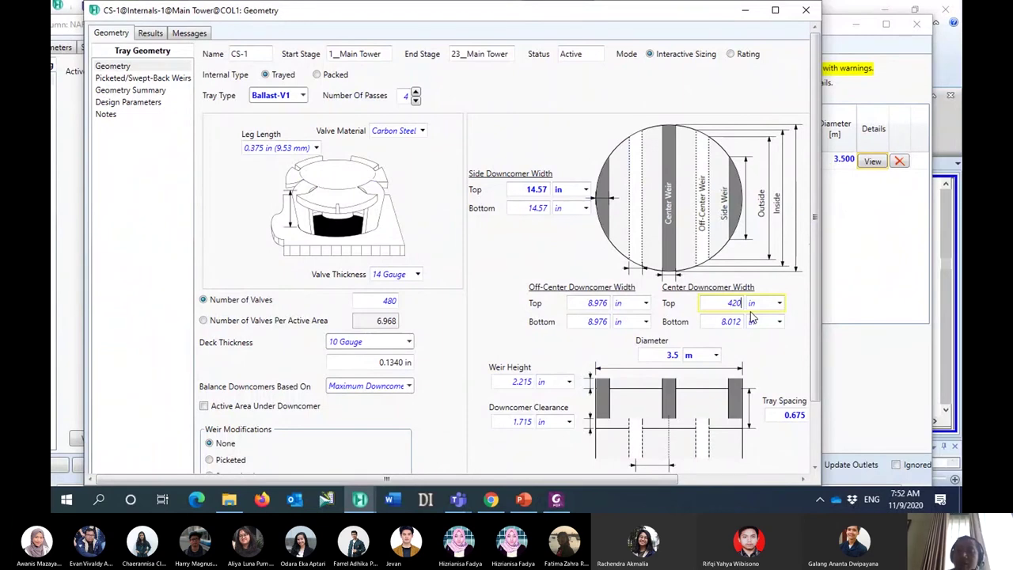
{"action": "left_click", "coordinate": [779, 303]}
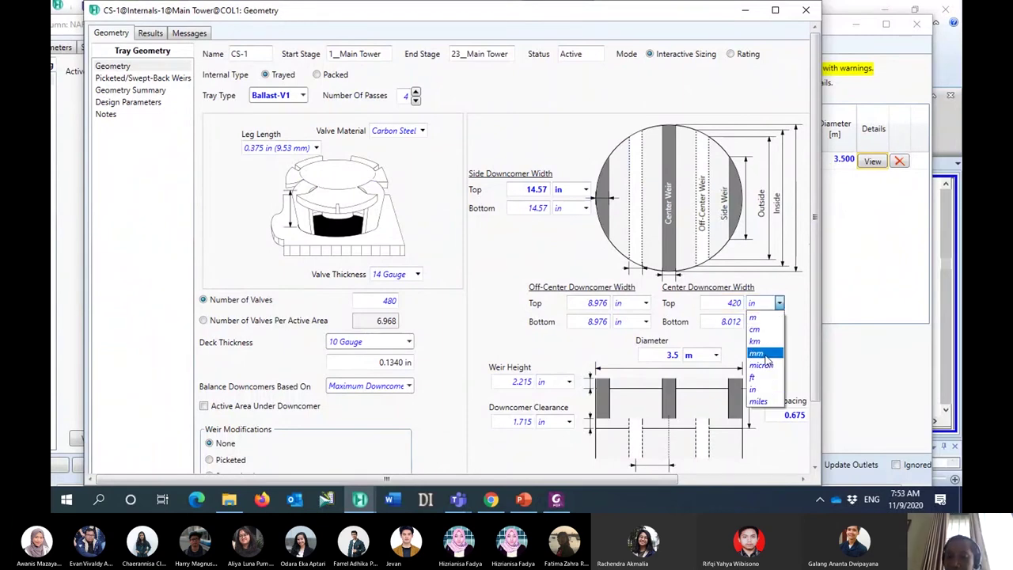
{"action": "left_click", "coordinate": [764, 356]}
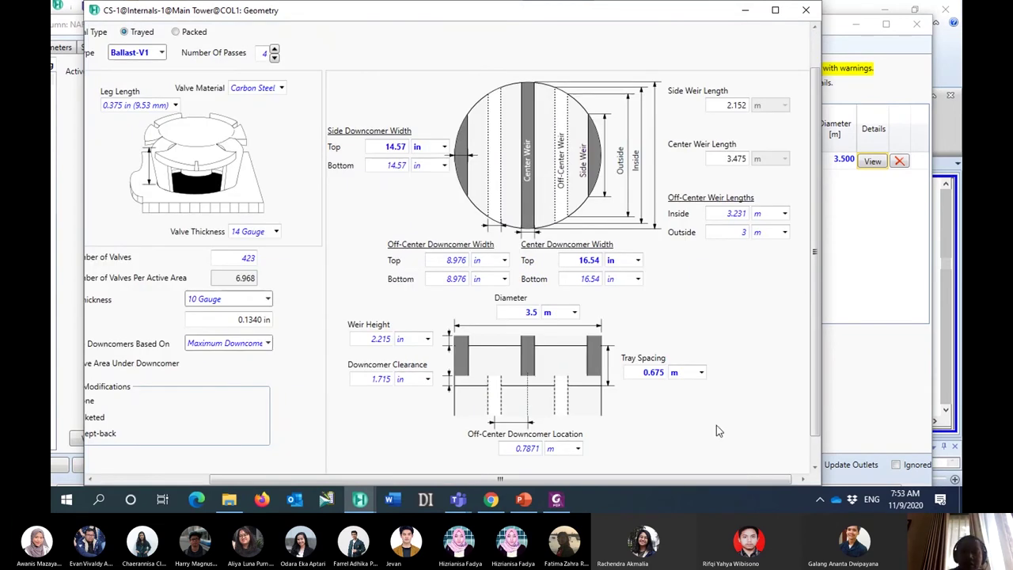
Compare the off-center downcomer width in the CS-1 tray geometry with the tray layout in Figure 2 of the datasheet
{"action": "left_click", "coordinate": [558, 500]}
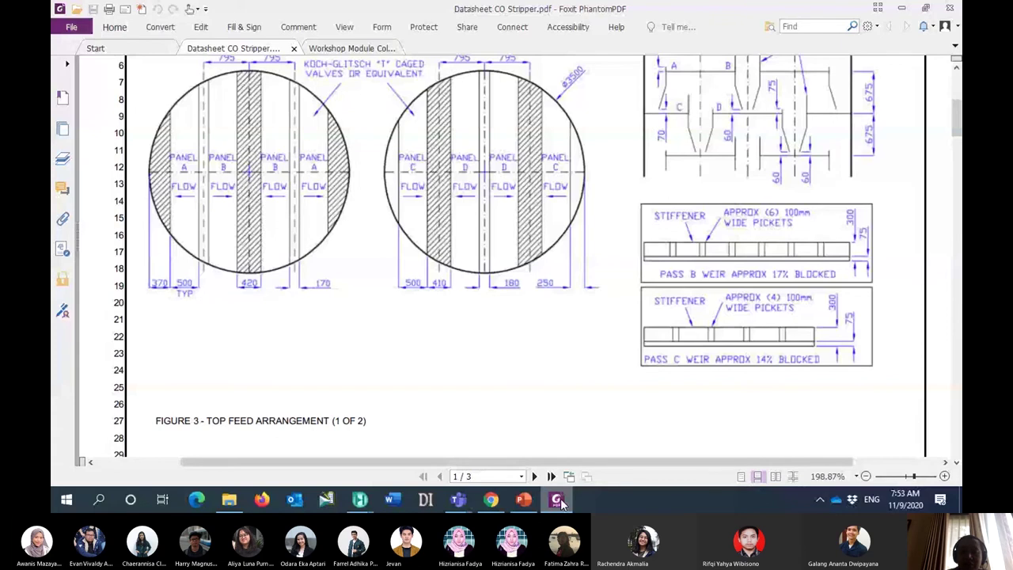
{"action": "left_click", "coordinate": [558, 501]}
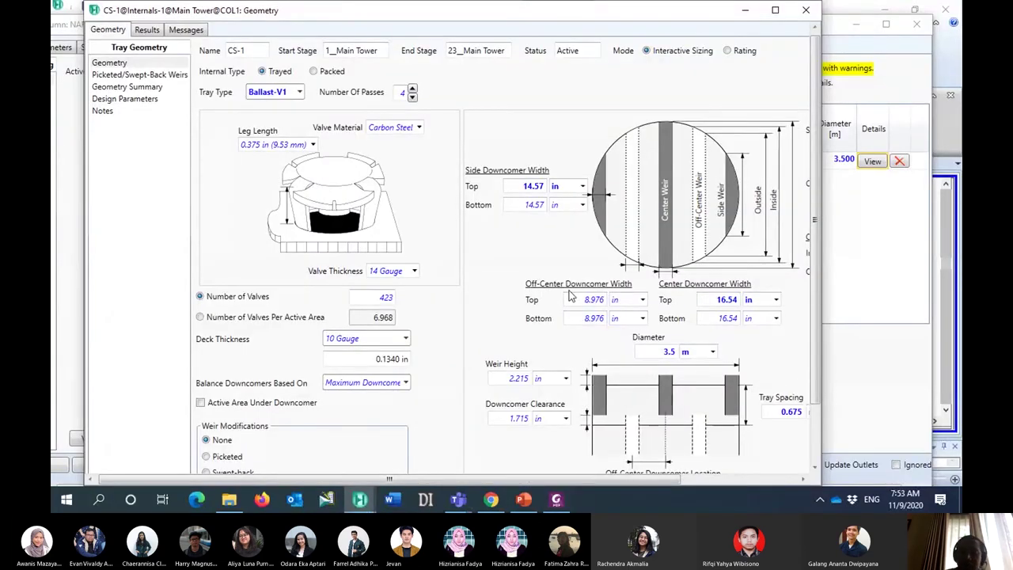
{"action": "left_click", "coordinate": [558, 500]}
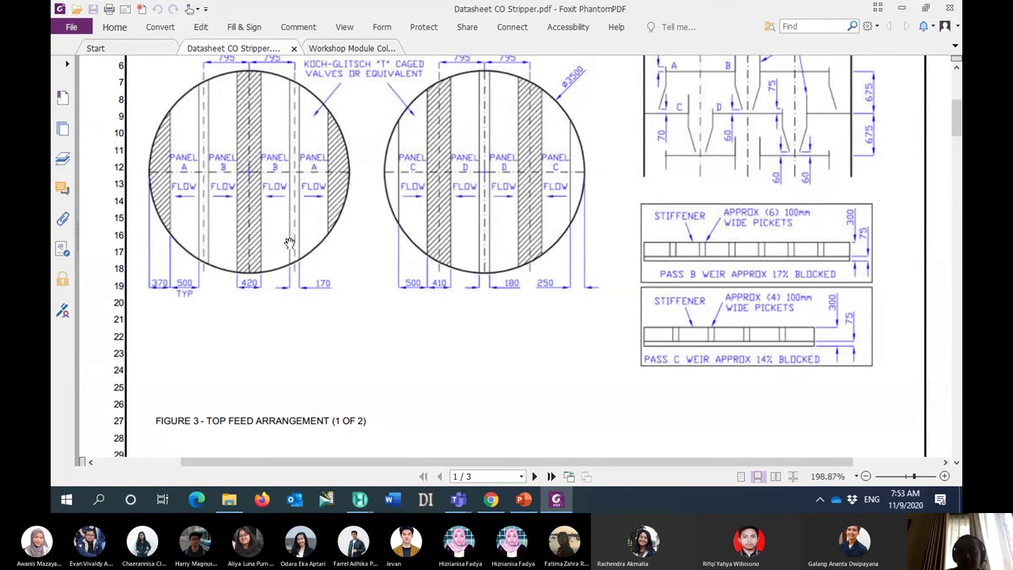
{"action": "left_click", "coordinate": [555, 498]}
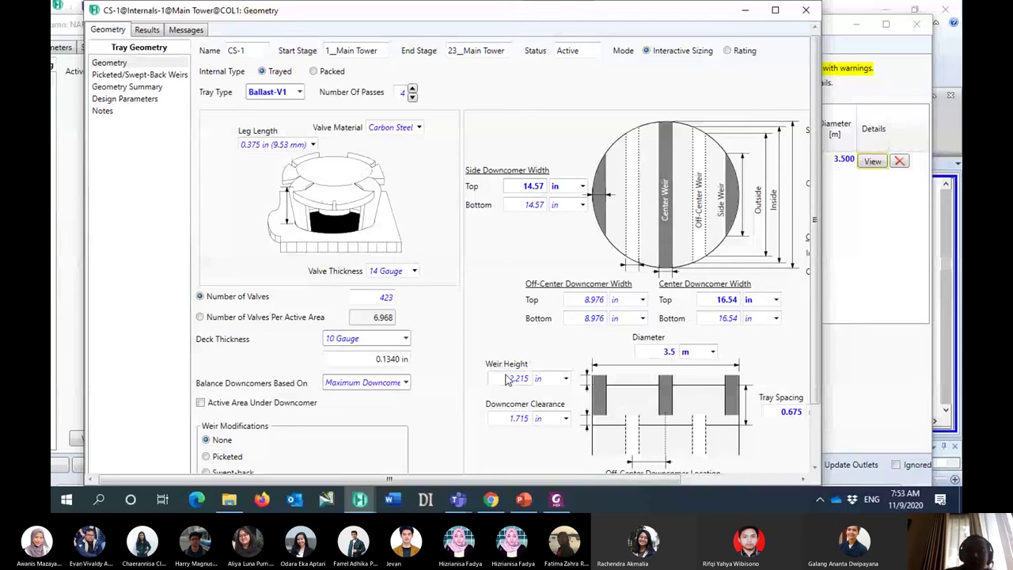
Look up the weir height in the datasheet's tray elevation drawing and set the CS-1 weir height to 75 mm
{"action": "scroll", "coordinate": [814, 345], "scroll_direction": "down", "scroll_amount": 3}
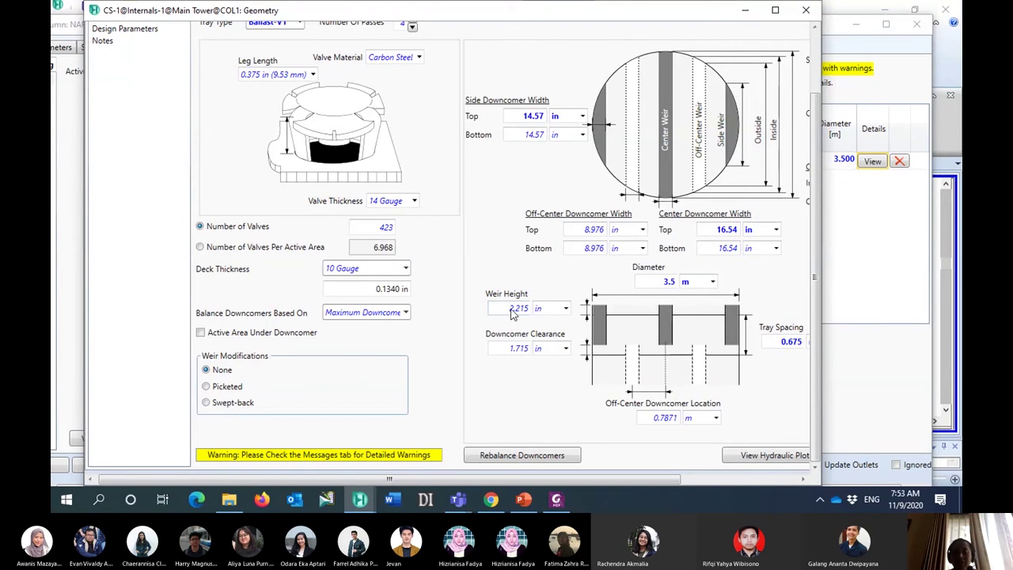
{"action": "left_click", "coordinate": [555, 498]}
{"action": "scroll", "coordinate": [665, 278], "scroll_direction": "up", "scroll_amount": 1}
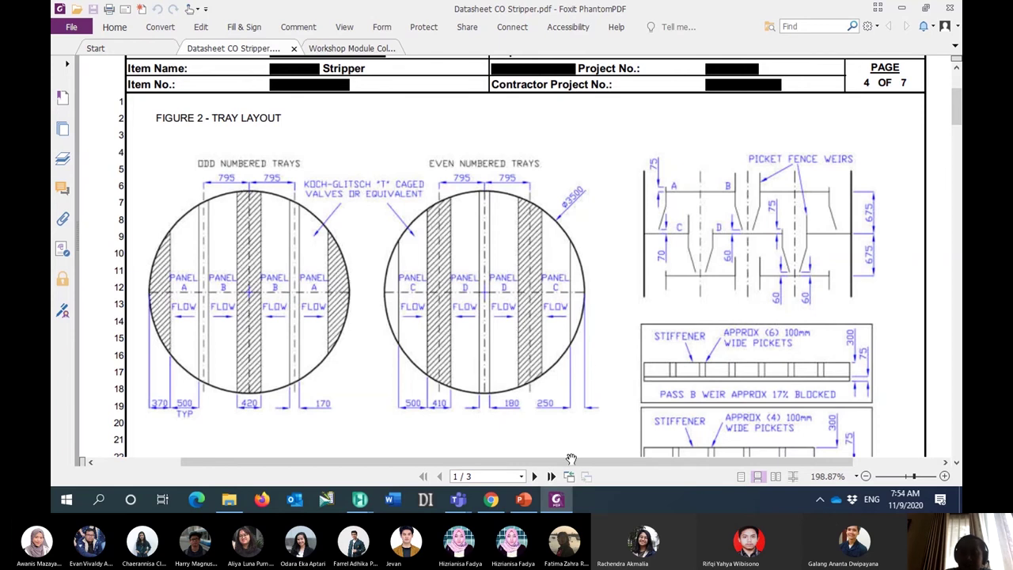
{"action": "left_click", "coordinate": [562, 509]}
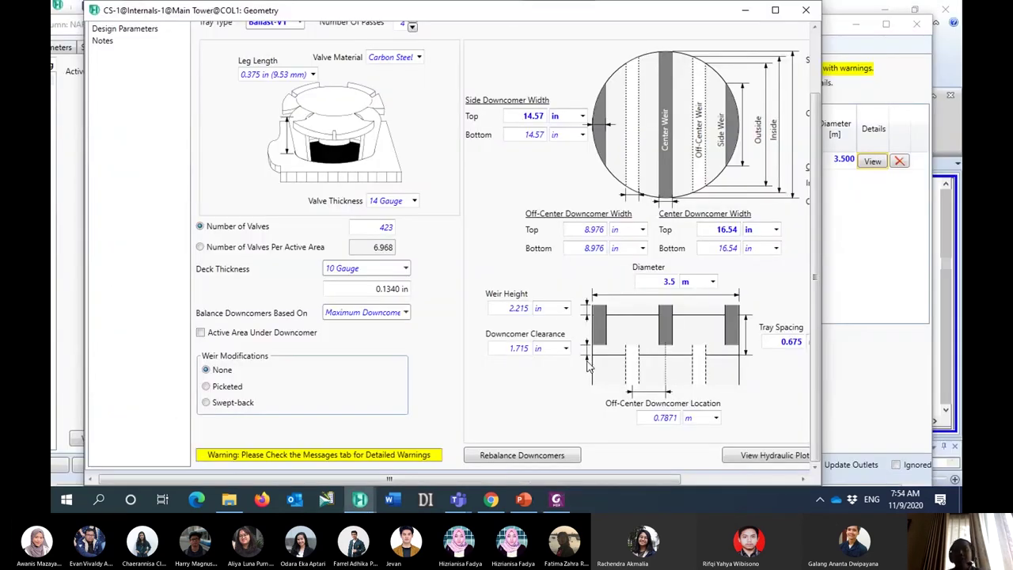
{"action": "double_click", "coordinate": [514, 308]}
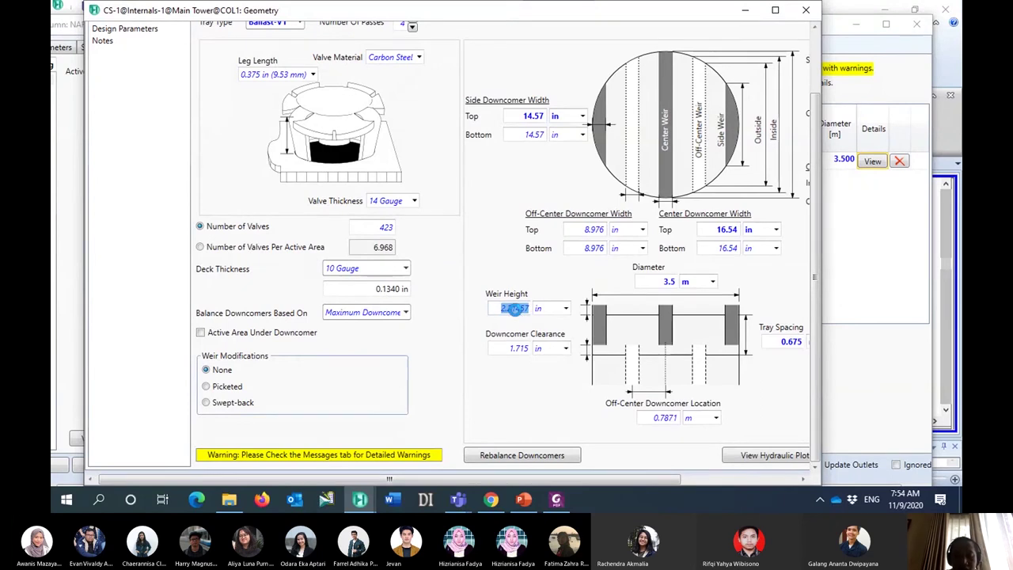
{"action": "type", "text": "75"}
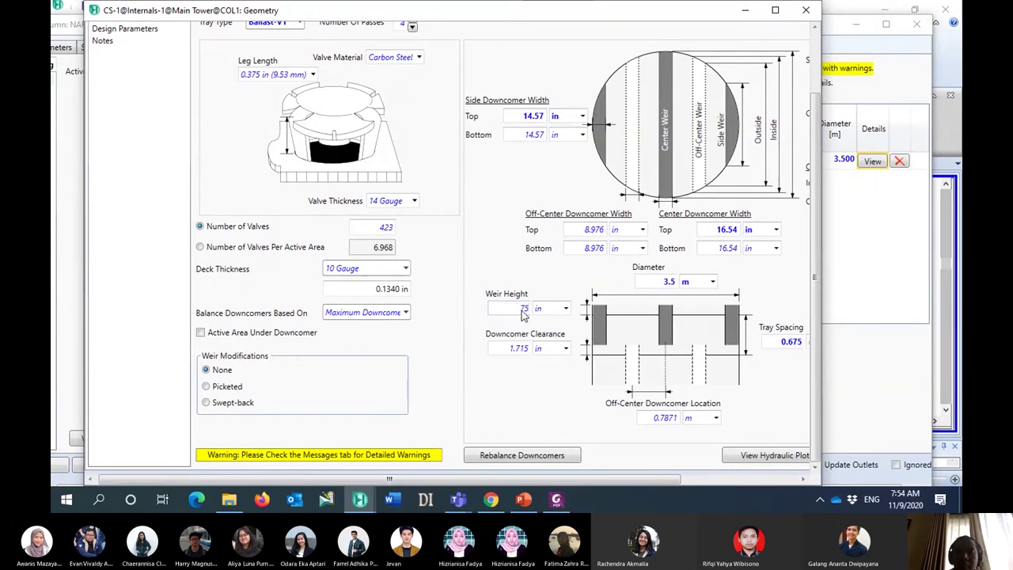
{"action": "left_click", "coordinate": [563, 310]}
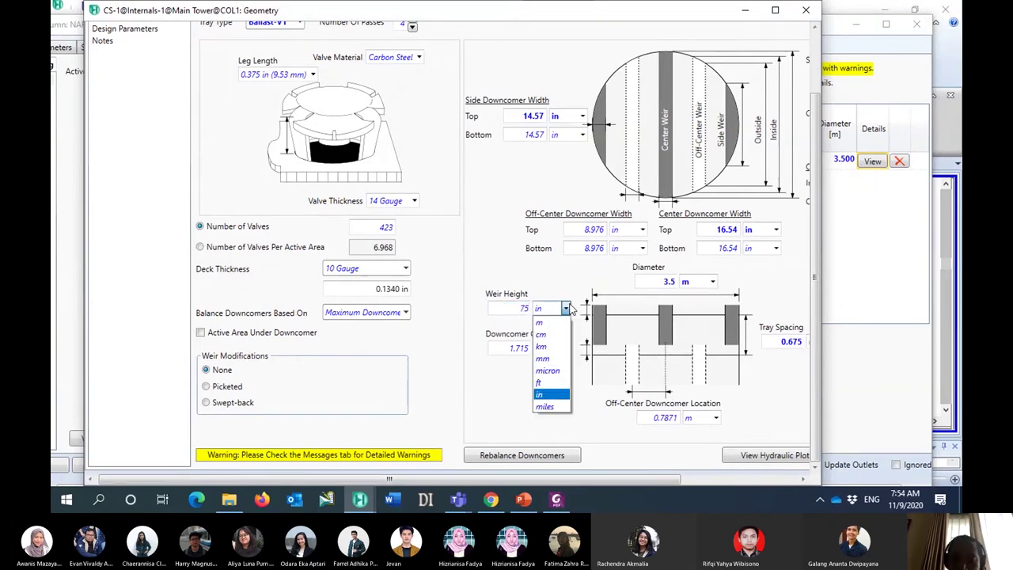
{"action": "left_click", "coordinate": [553, 364]}
{"action": "scroll", "coordinate": [546, 383], "scroll_direction": "right", "scroll_amount": 3}
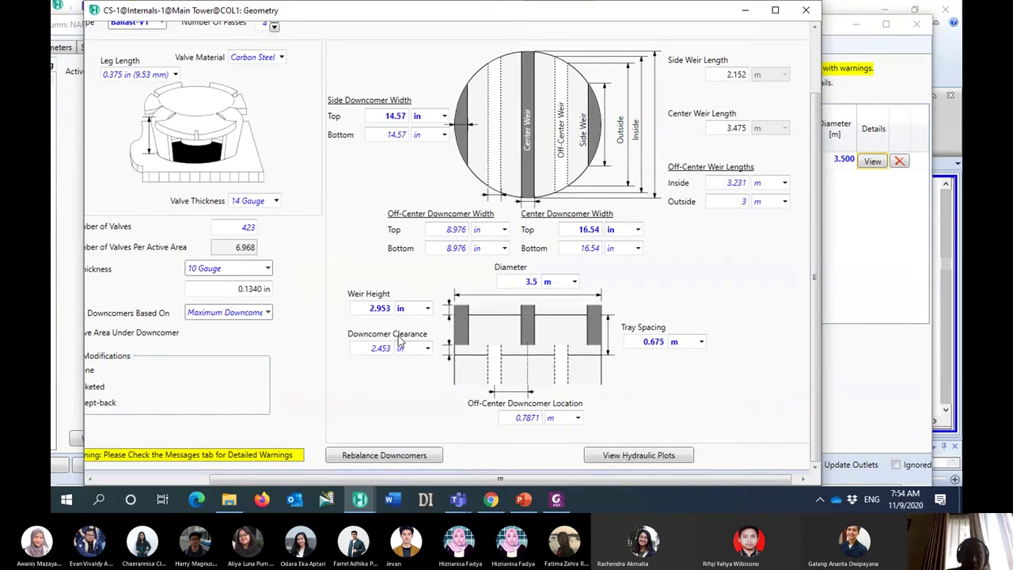
Read the downcomer clearance from the datasheet's tray elevation drawing and set the CS-1 downcomer clearance to 70 mm
{"action": "left_click", "coordinate": [557, 505]}
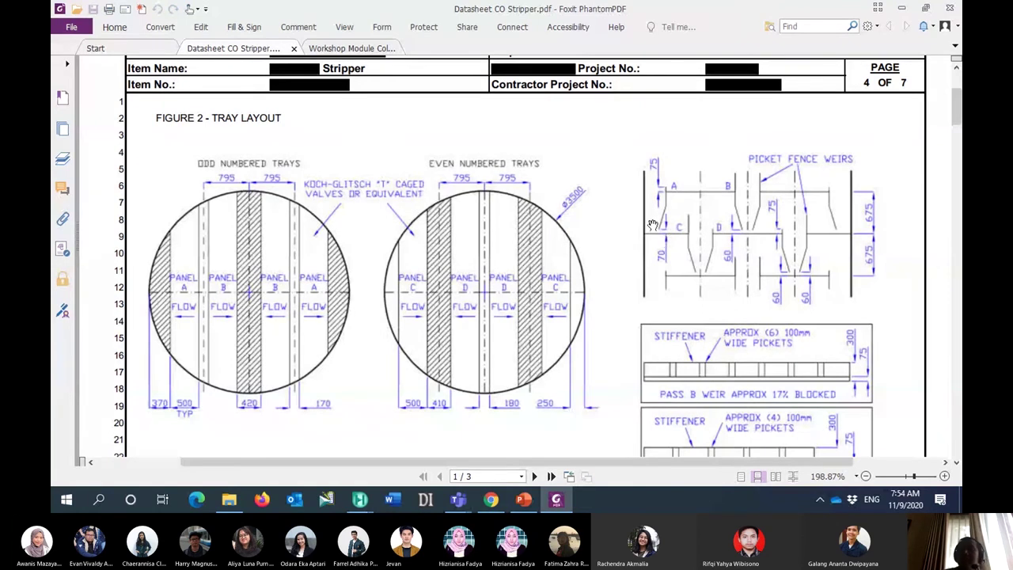
{"action": "left_click", "coordinate": [562, 505]}
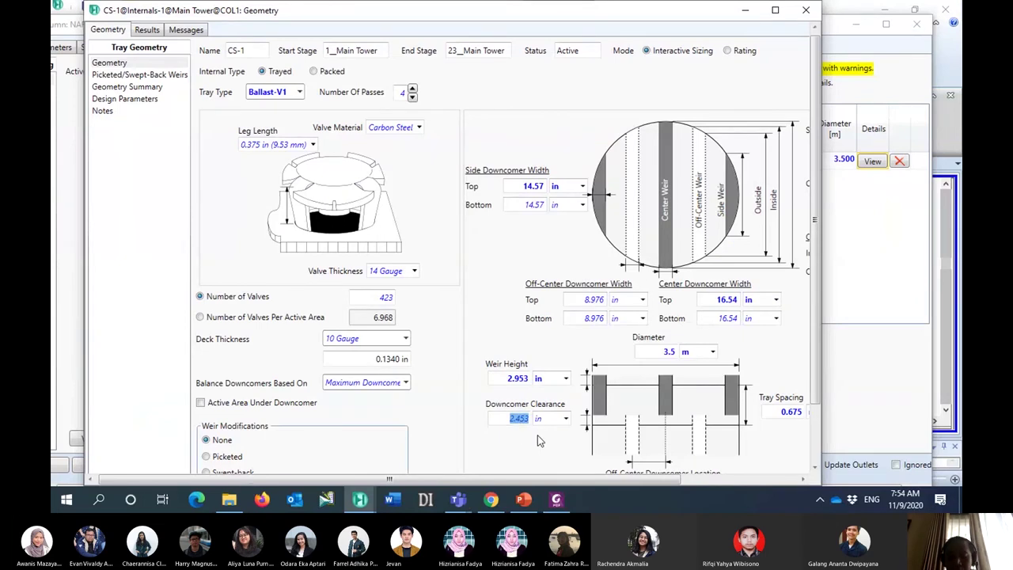
{"action": "type", "text": "70"}
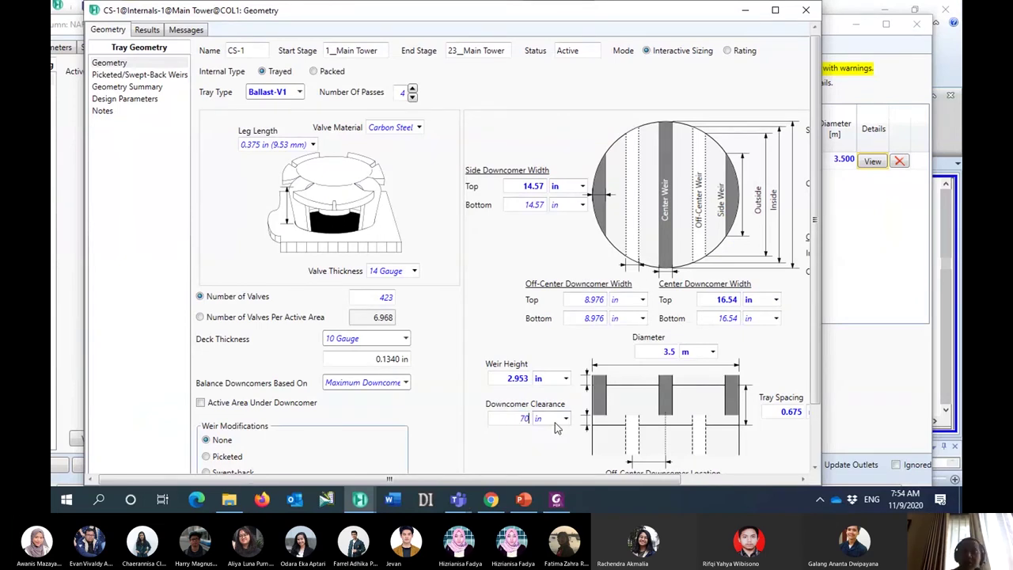
{"action": "left_click", "coordinate": [565, 419]}
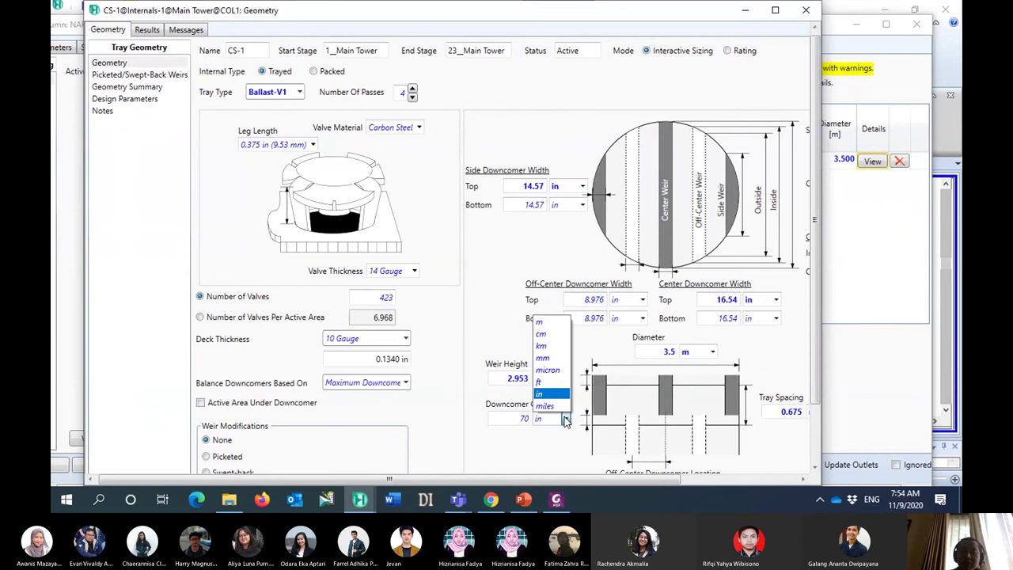
{"action": "left_click", "coordinate": [543, 357]}
{"action": "scroll", "coordinate": [517, 457], "scroll_direction": "right", "scroll_amount": 3}
{"action": "scroll", "coordinate": [517, 457], "scroll_direction": "down", "scroll_amount": 1}
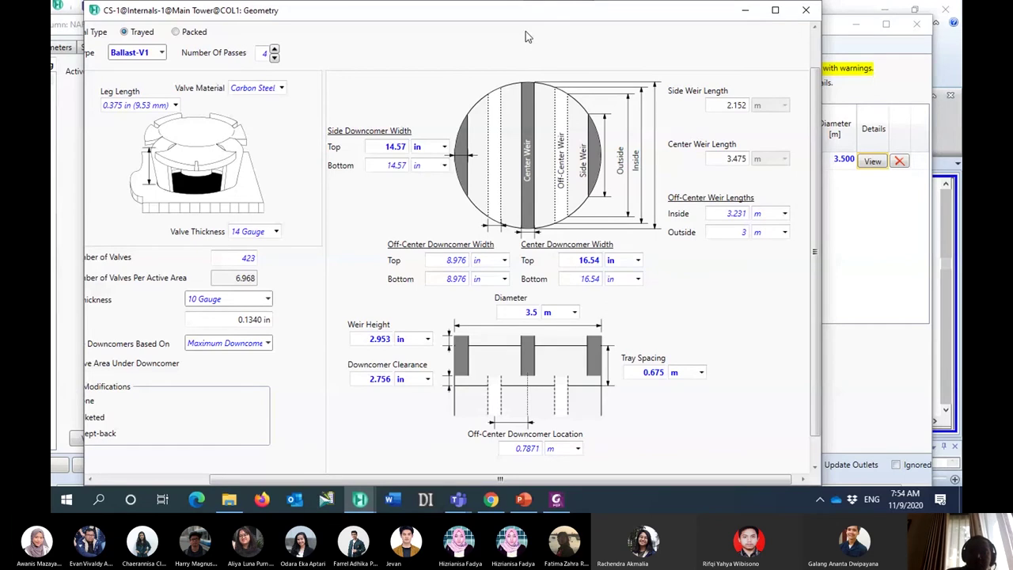
Reposition the CS-1 geometry window and review the downcomer, weir, valve and deck entries of the tray geometry
{"action": "left_click_drag", "start_coordinate": [526, 30], "coordinate": [604, 31]}
{"action": "scroll", "coordinate": [861, 287], "scroll_direction": "down", "scroll_amount": 1}
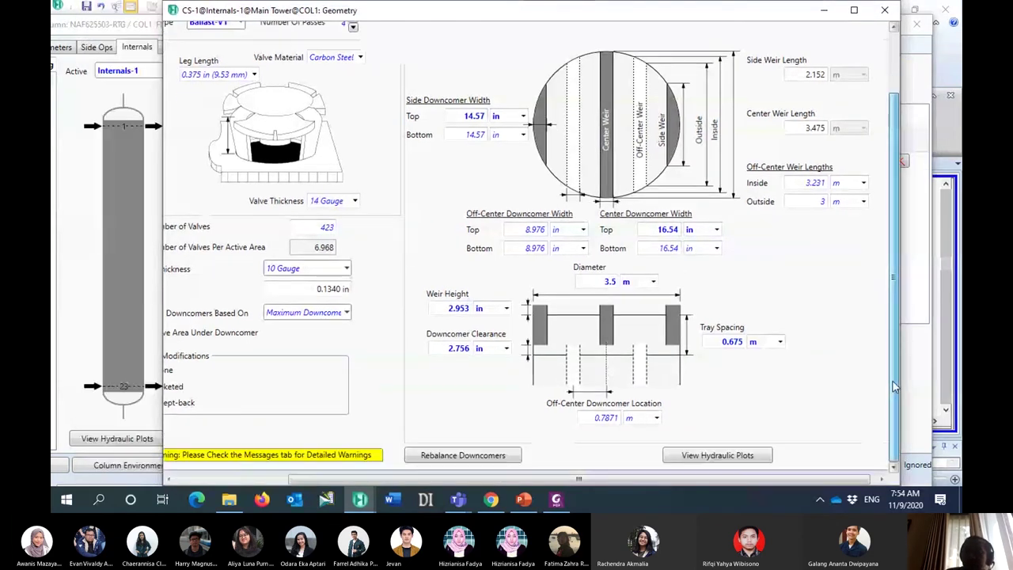
{"action": "left_click_drag", "start_coordinate": [772, 479], "coordinate": [730, 484]}
{"action": "mouse_move", "coordinate": [893, 321]}
{"action": "left_mouse_down"}
{"action": "mouse_move", "coordinate": [895, 307]}
{"action": "mouse_move", "coordinate": [896, 332]}
{"action": "left_mouse_up"}
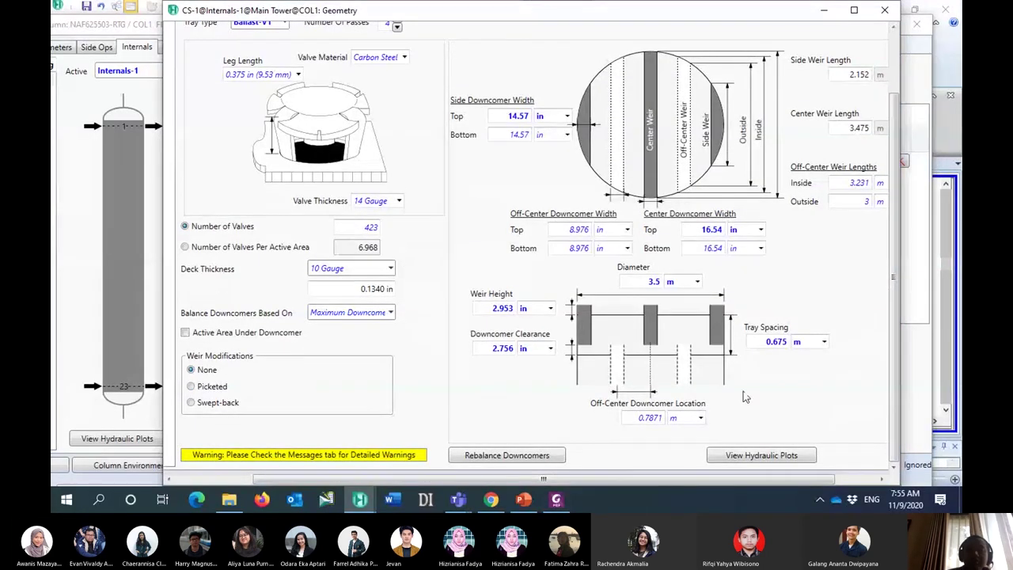
{"action": "left_click_drag", "start_coordinate": [600, 480], "coordinate": [554, 481]}
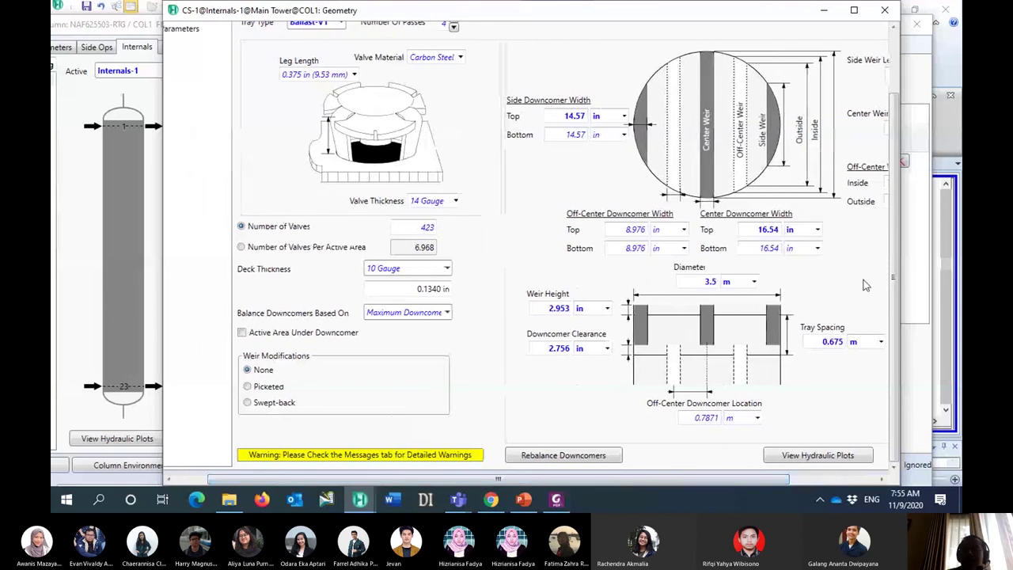
{"action": "left_click_drag", "start_coordinate": [895, 243], "coordinate": [906, 172]}
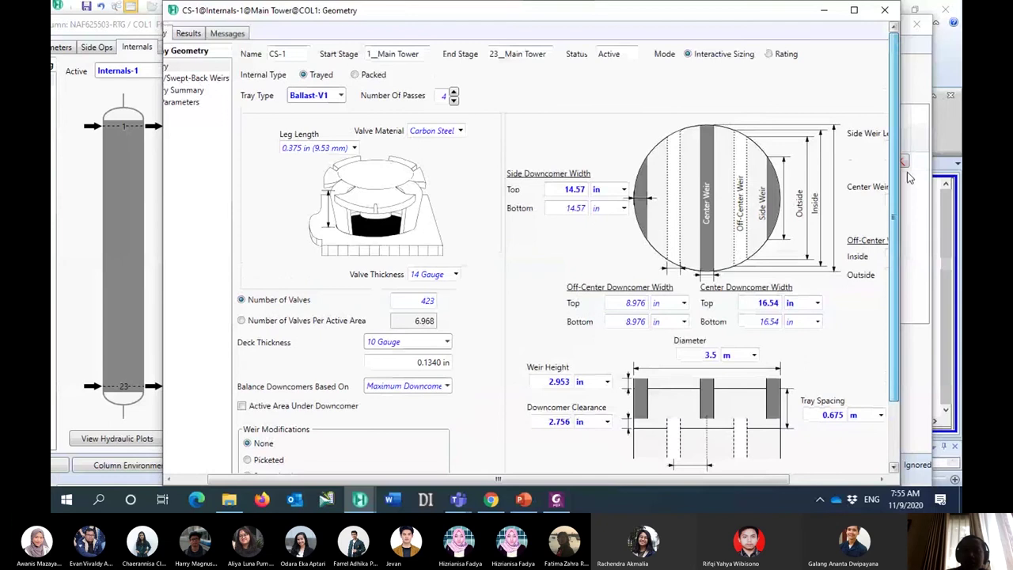
{"action": "left_click_drag", "start_coordinate": [601, 480], "coordinate": [570, 480]}
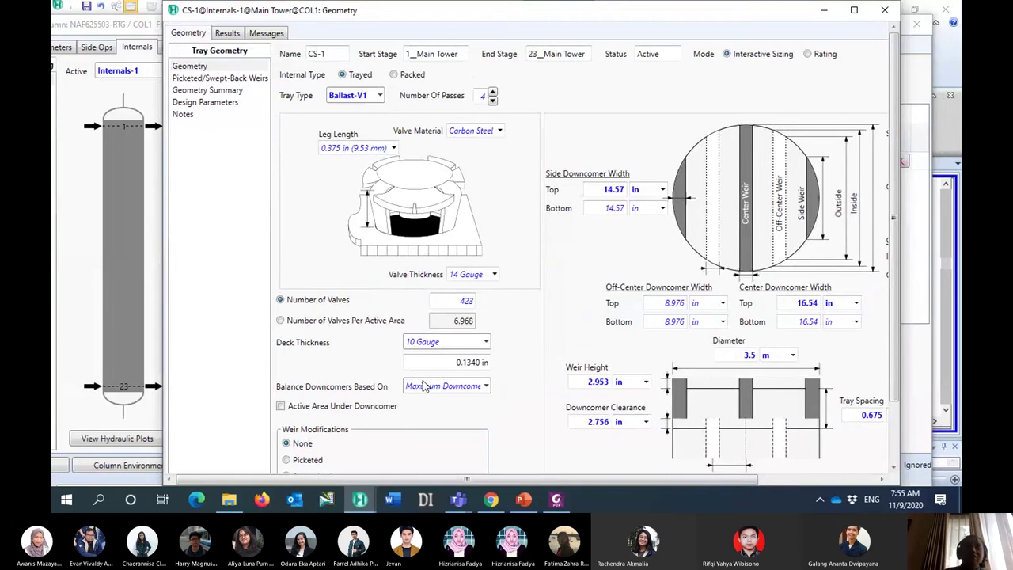
Open the CS-1 tray results summary and examine the limiting conditions, especially the maximum jet flood percentage
{"action": "left_click", "coordinate": [227, 35]}
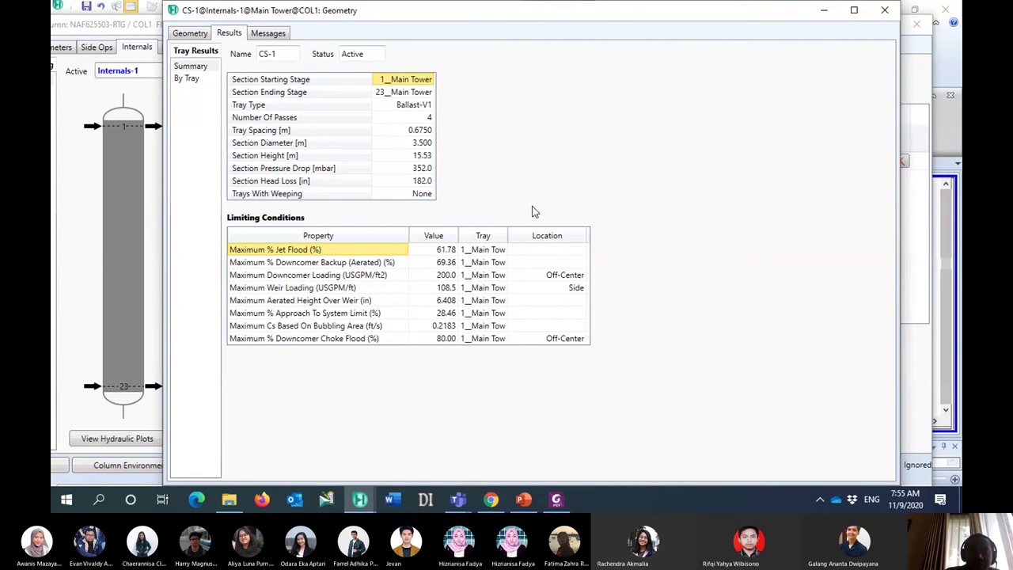
{"action": "left_click_drag", "start_coordinate": [534, 20], "coordinate": [544, 20]}
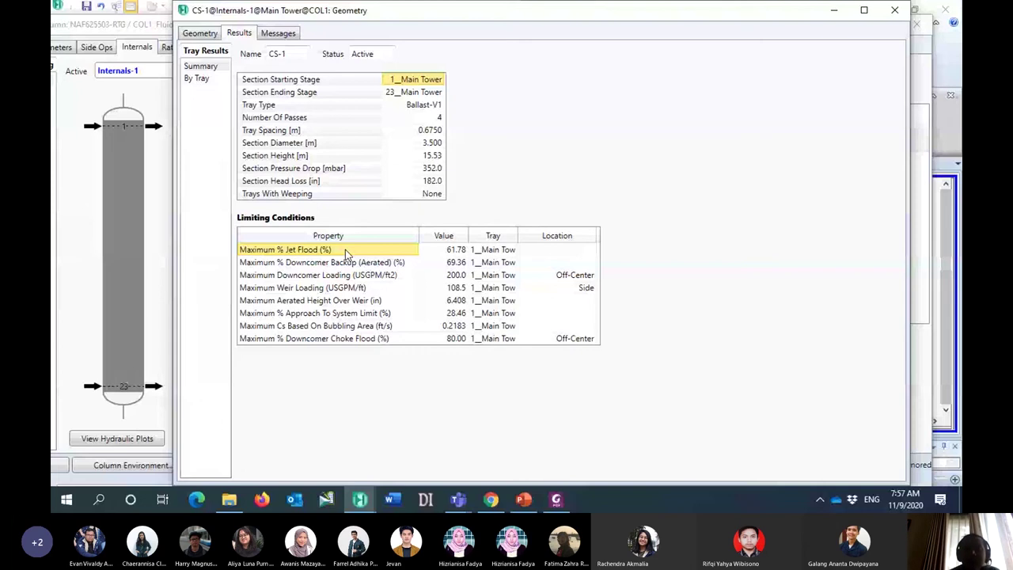
{"action": "left_click_drag", "start_coordinate": [451, 250], "coordinate": [445, 255]}
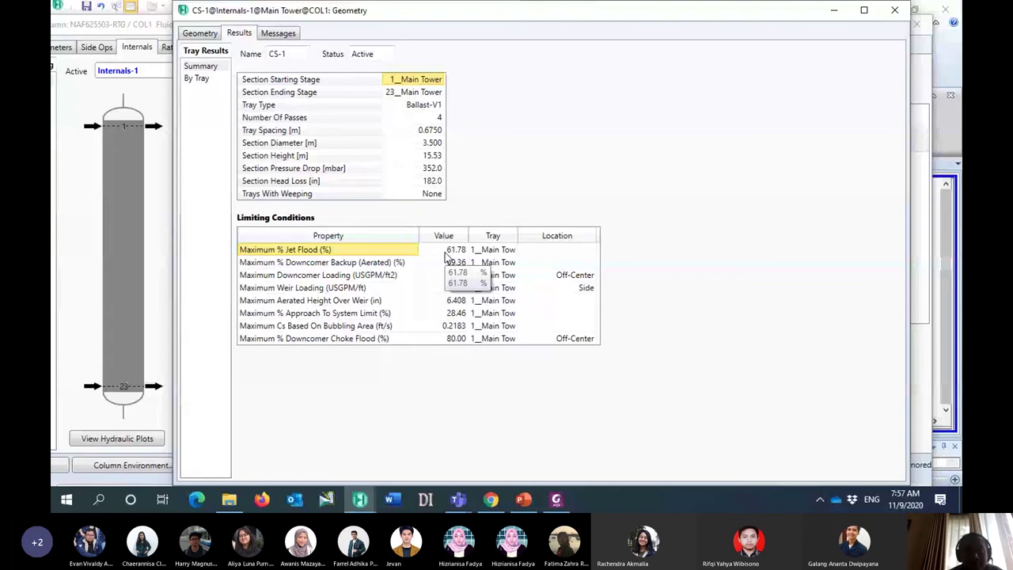
Examine the CS-1 jet flood and downcomer backup limits, review the tray-by-tray hydraulic results, and return to the results summary
{"action": "left_click_drag", "start_coordinate": [445, 255], "coordinate": [445, 255]}
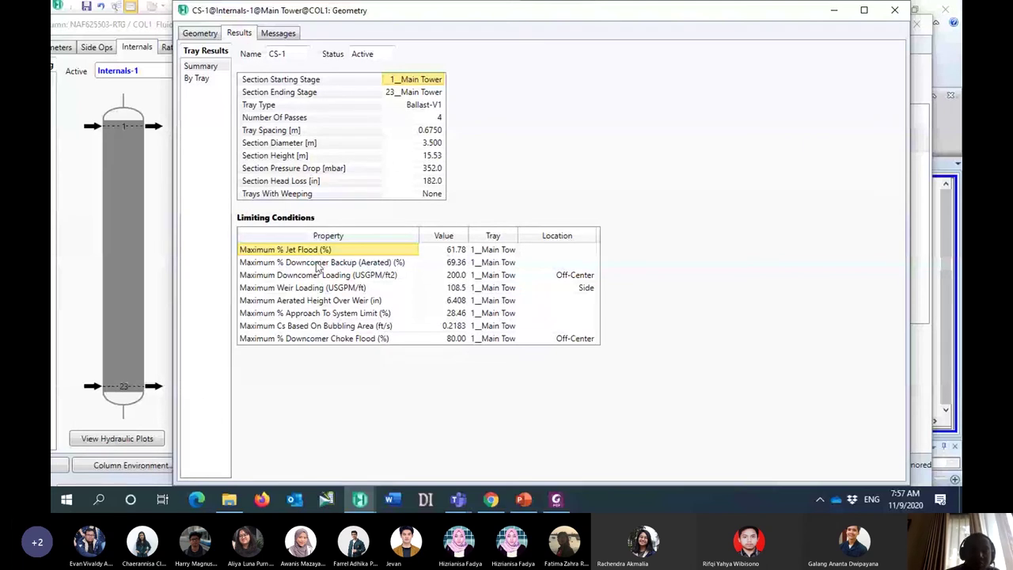
{"action": "left_click", "coordinate": [317, 266]}
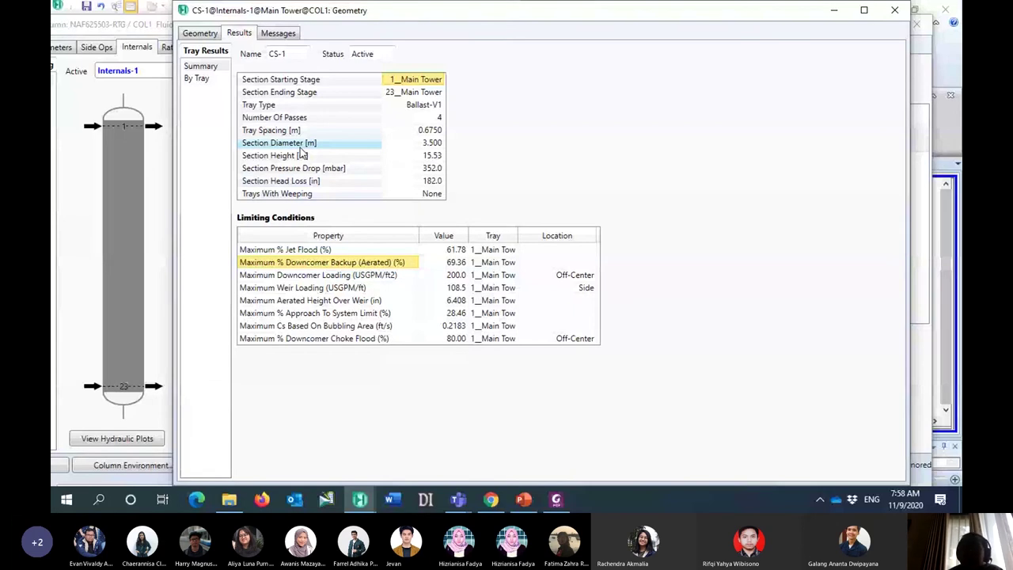
{"action": "left_click", "coordinate": [198, 78]}
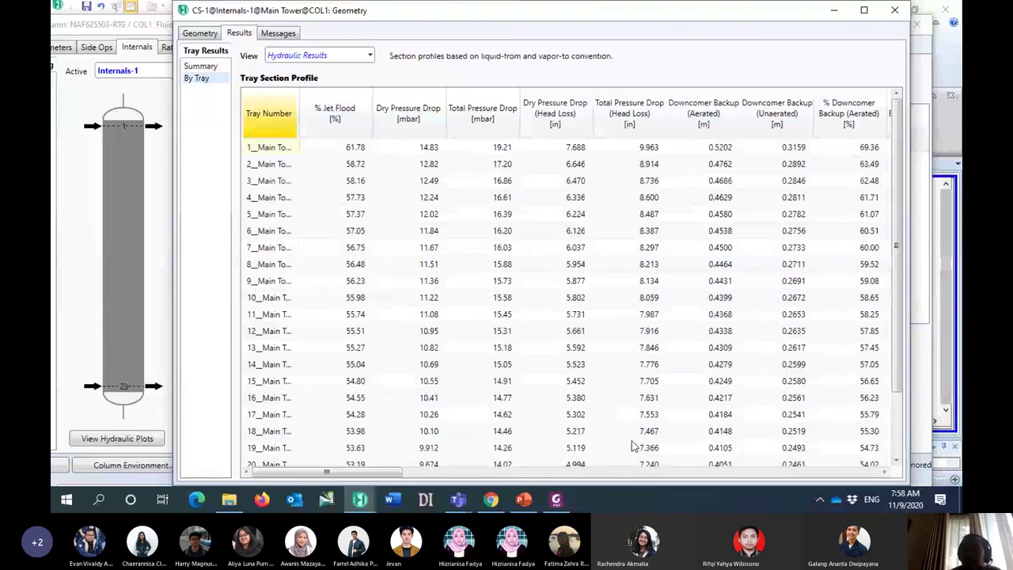
{"action": "mouse_move", "coordinate": [643, 455]}
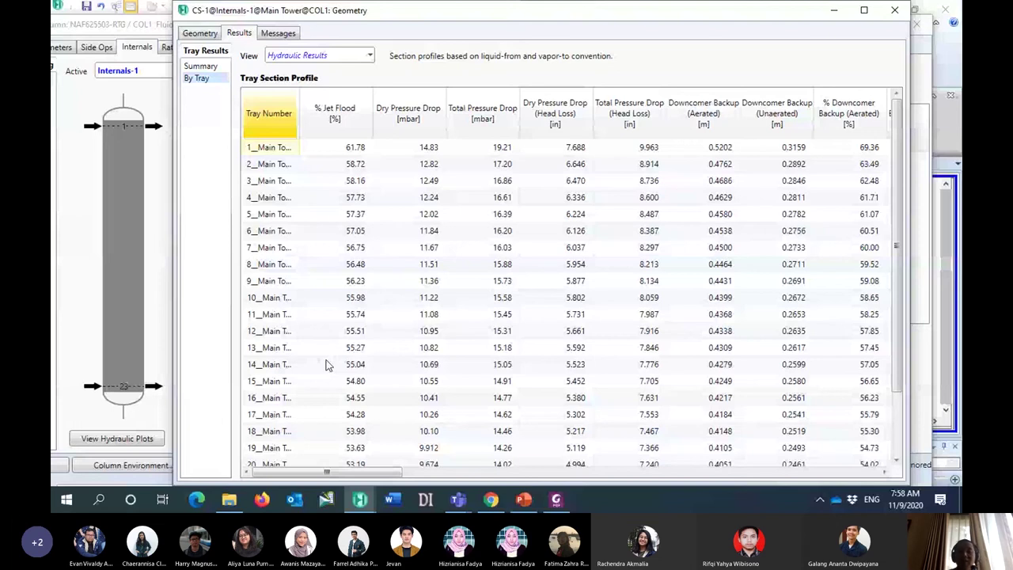
{"action": "scroll", "coordinate": [328, 365], "scroll_direction": "down", "scroll_amount": 1}
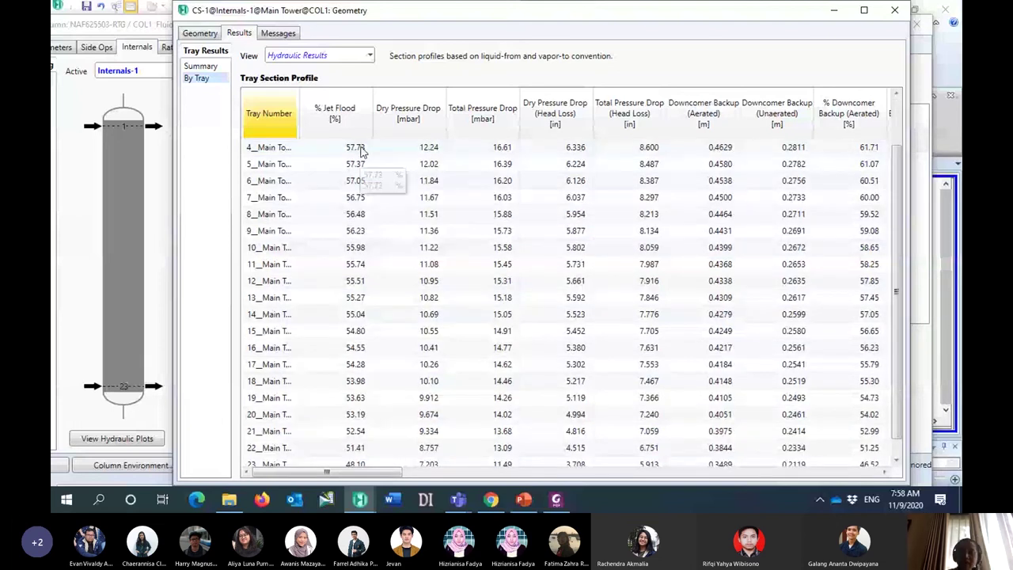
{"action": "scroll", "coordinate": [351, 232], "scroll_direction": "up", "scroll_amount": 1}
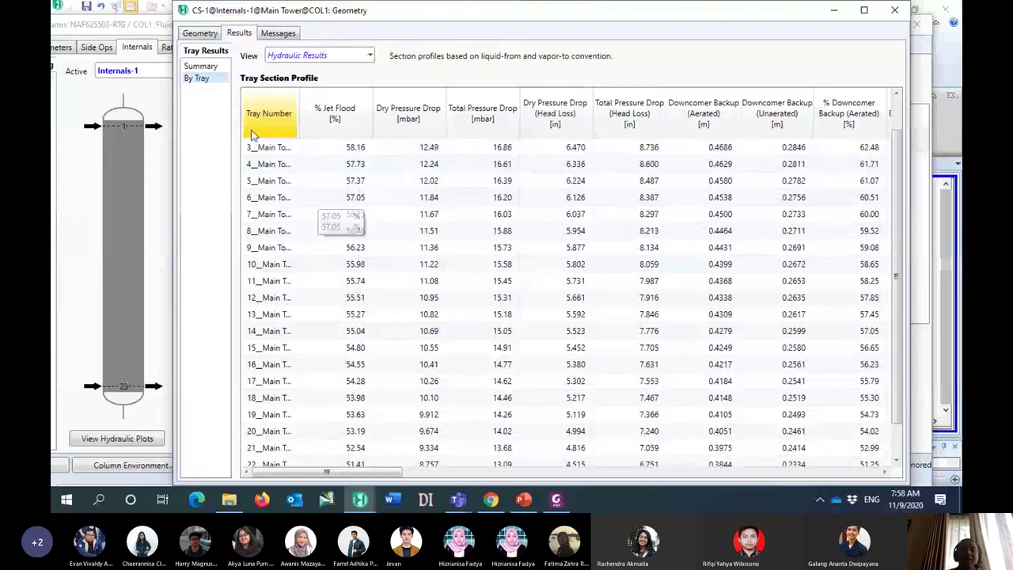
{"action": "left_click", "coordinate": [214, 68]}
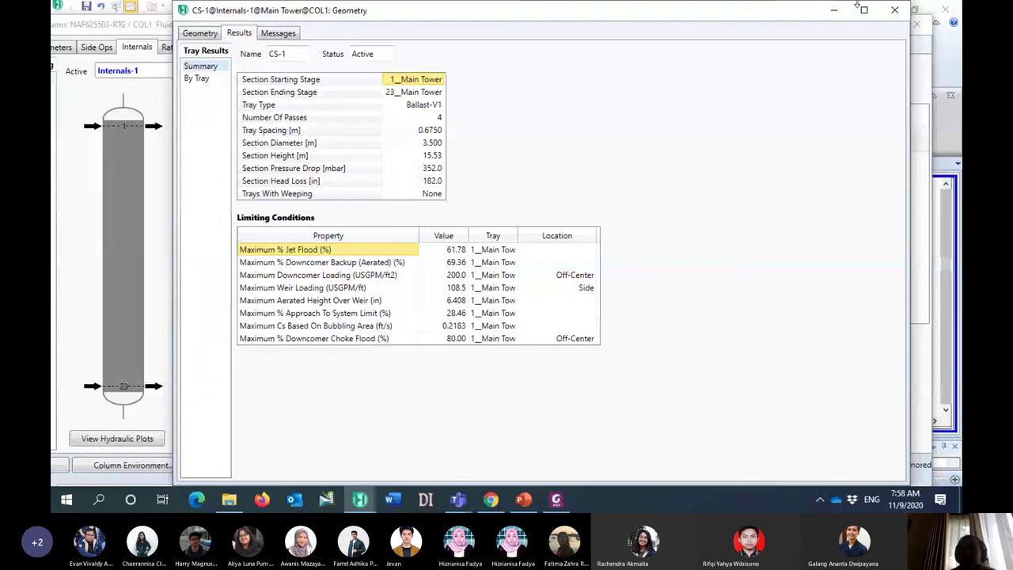
Close the CS-1 results and open the column's hydraulic plots to examine the Tray 1 operating diagram and the vapor flow view
{"action": "left_click", "coordinate": [894, 12]}
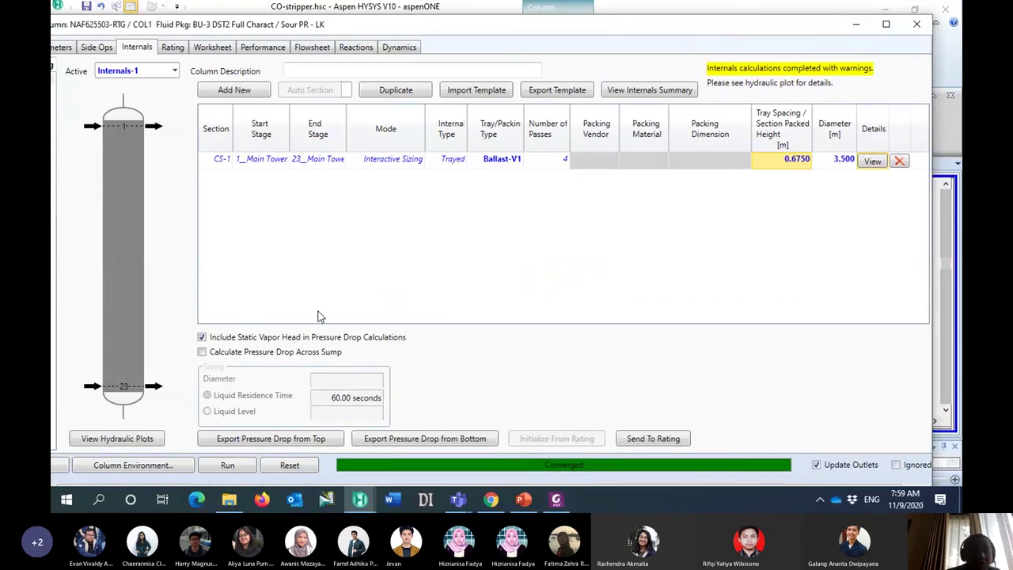
{"action": "left_click", "coordinate": [116, 445]}
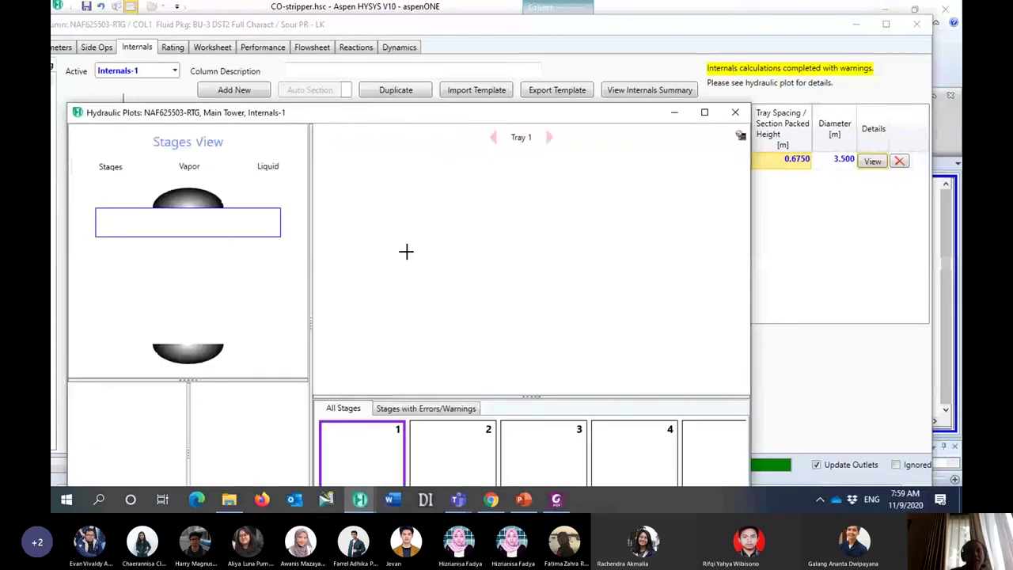
{"action": "left_click_drag", "start_coordinate": [412, 119], "coordinate": [483, 57]}
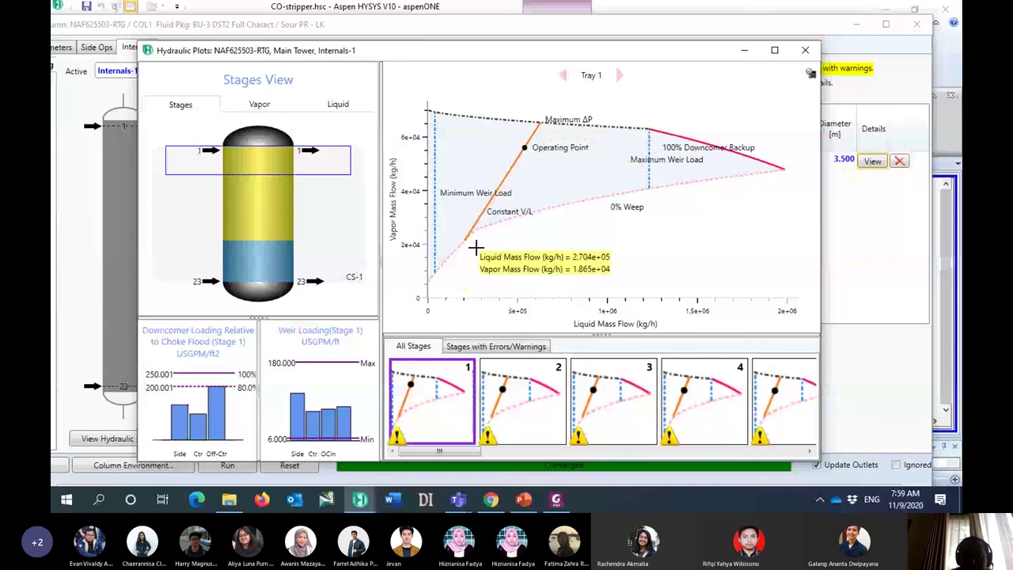
{"action": "left_click", "coordinate": [259, 107]}
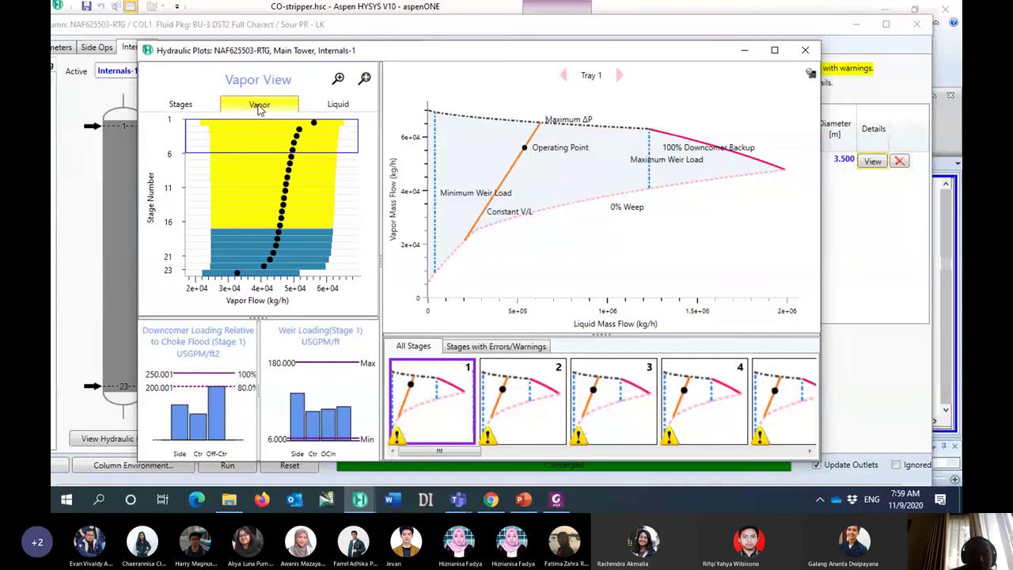
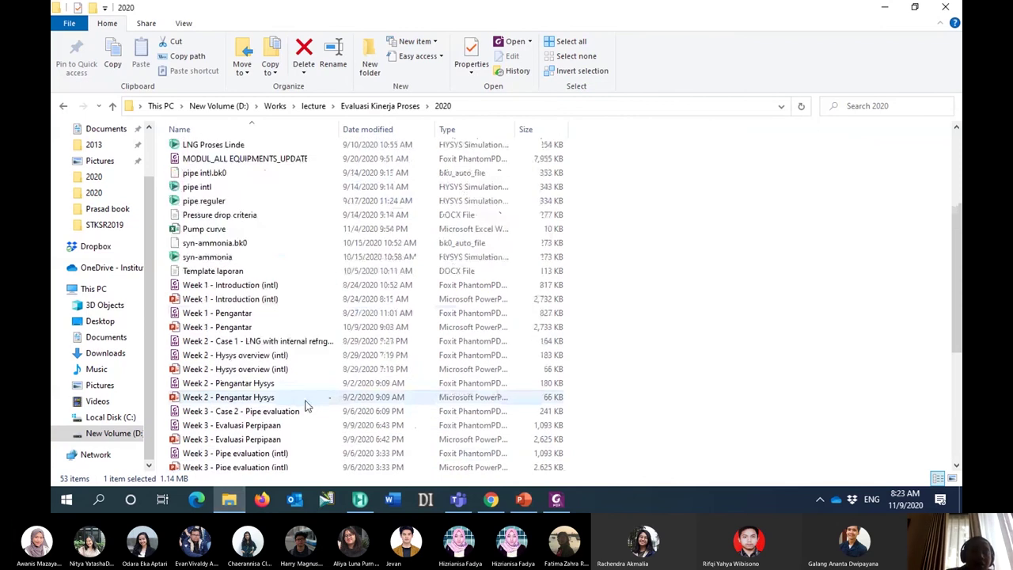
Open the "Week 10 - Case 9 - Pump" PDF from the 2020 folder and read the pumping system case
{"action": "scroll", "coordinate": [307, 406], "scroll_direction": "up", "scroll_amount": 1}
{"action": "scroll", "coordinate": [307, 408], "scroll_direction": "down", "scroll_amount": 7}
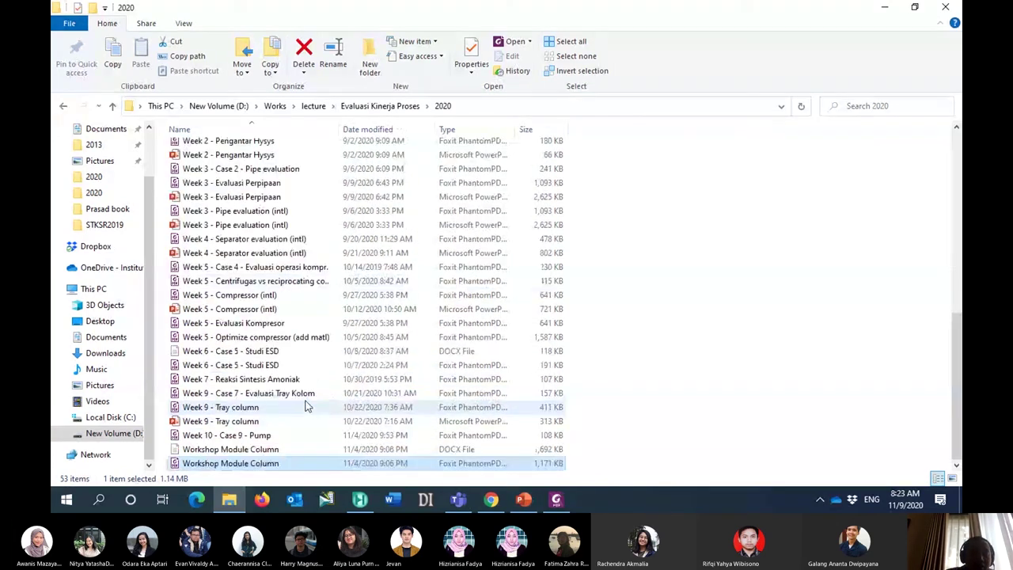
{"action": "double_click", "coordinate": [273, 435]}
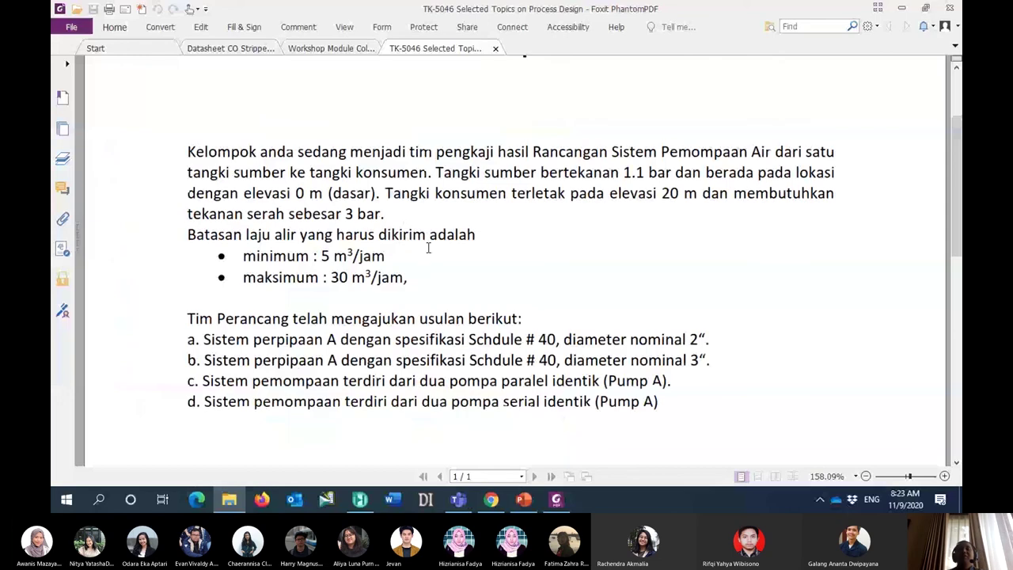
{"action": "scroll", "coordinate": [427, 250], "scroll_direction": "down", "scroll_amount": 1}
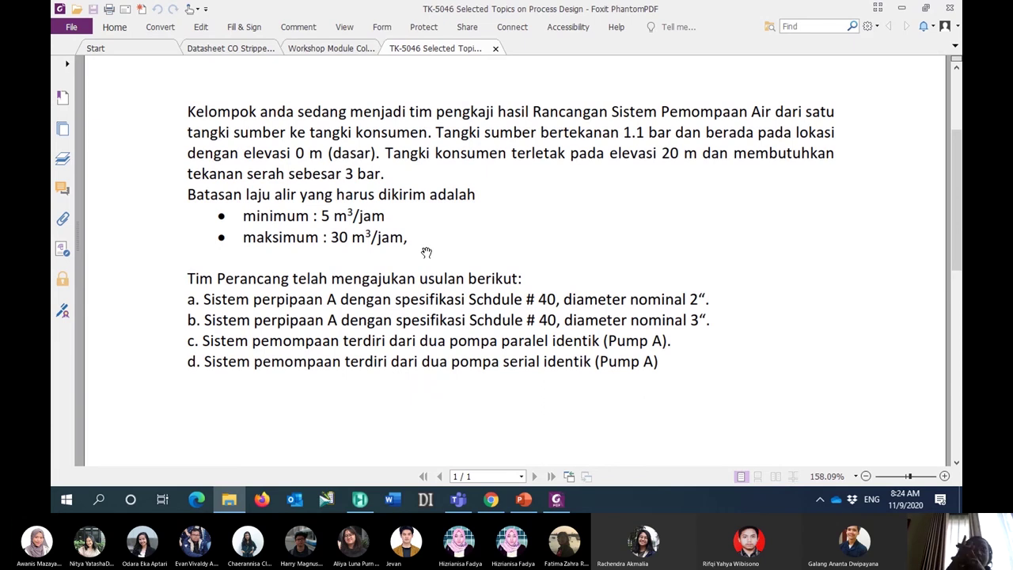
Open the "Pump curve" workbook from the 2020 folder and examine its pump data columns, starting with the first speed
{"action": "left_click", "coordinate": [237, 505]}
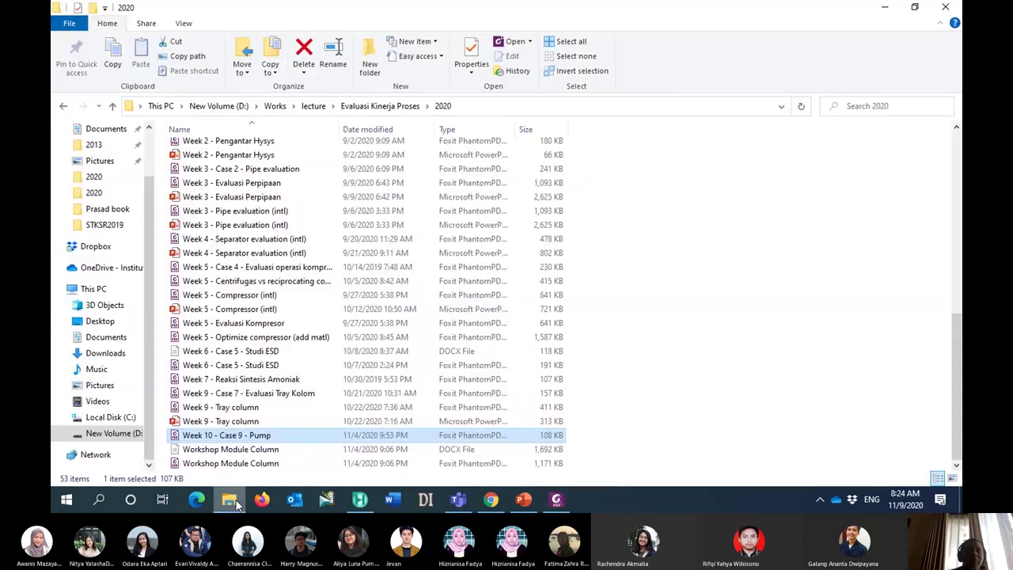
{"action": "scroll", "coordinate": [294, 355], "scroll_direction": "up", "scroll_amount": 6}
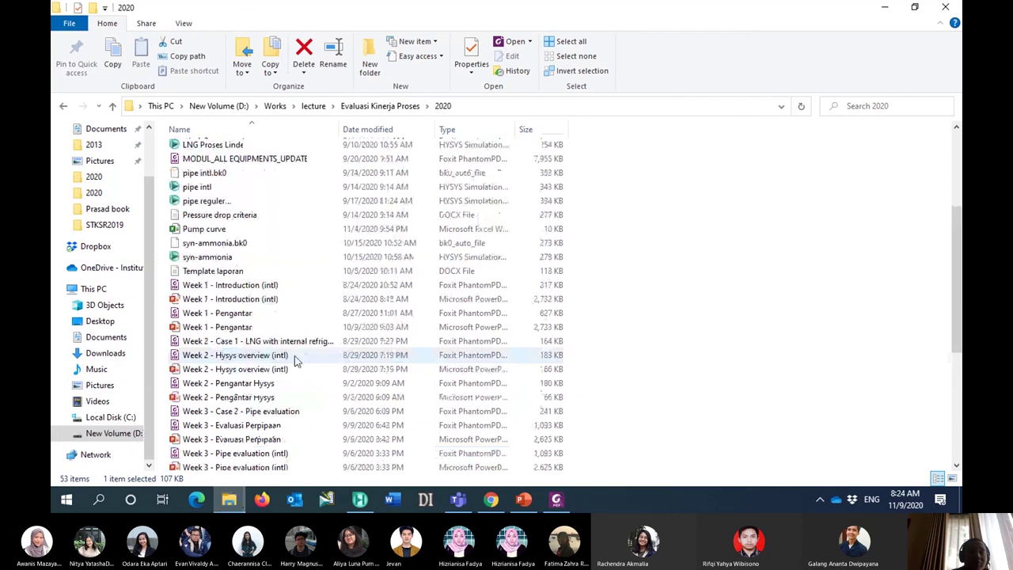
{"action": "double_click", "coordinate": [233, 229]}
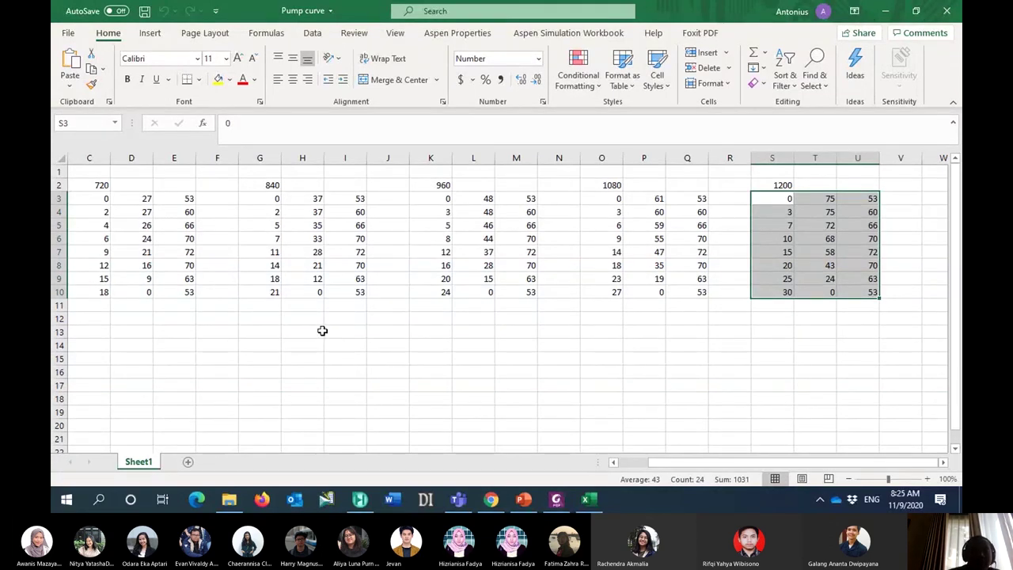
{"action": "left_click_drag", "start_coordinate": [660, 465], "coordinate": [622, 462]}
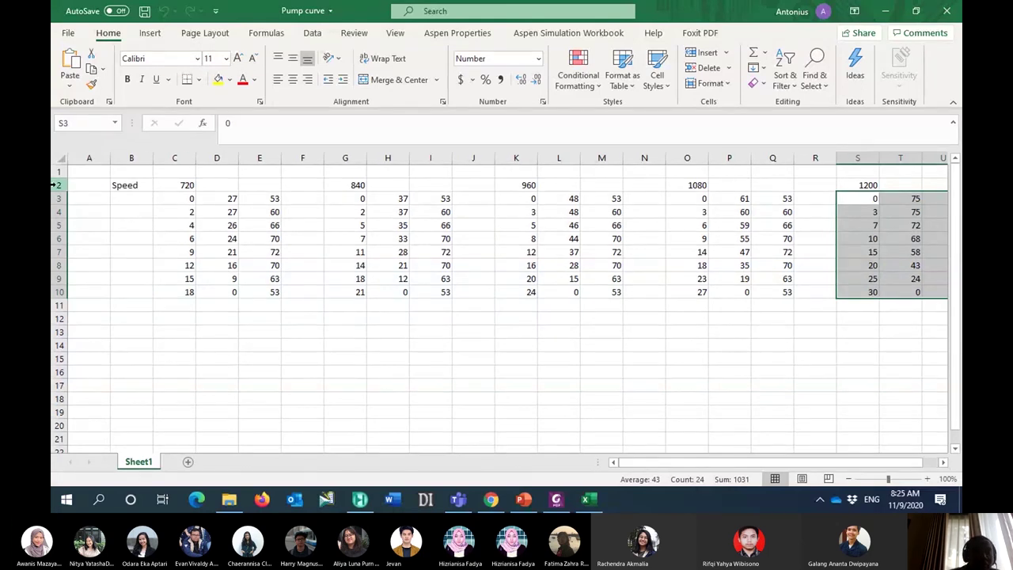
{"action": "left_click", "coordinate": [133, 185]}
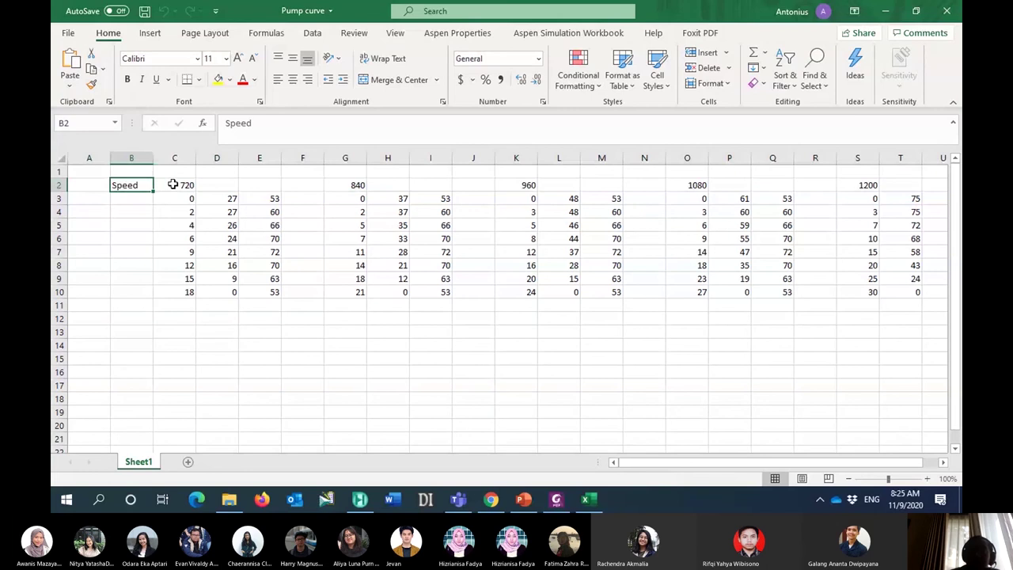
{"action": "left_click", "coordinate": [172, 184]}
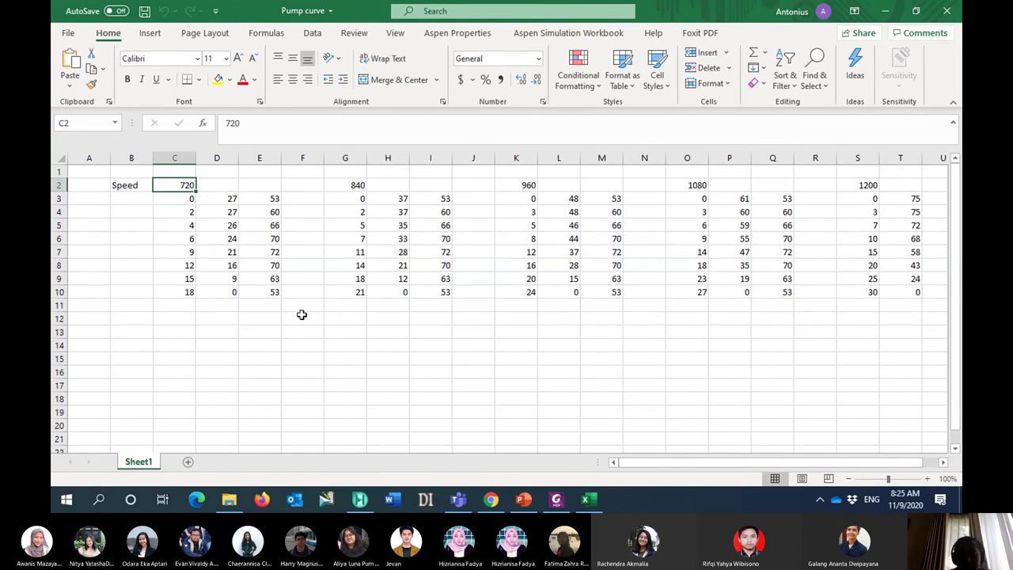
Switch to Aspen HYSYS and create a new simulation case
{"action": "left_click", "coordinate": [360, 500]}
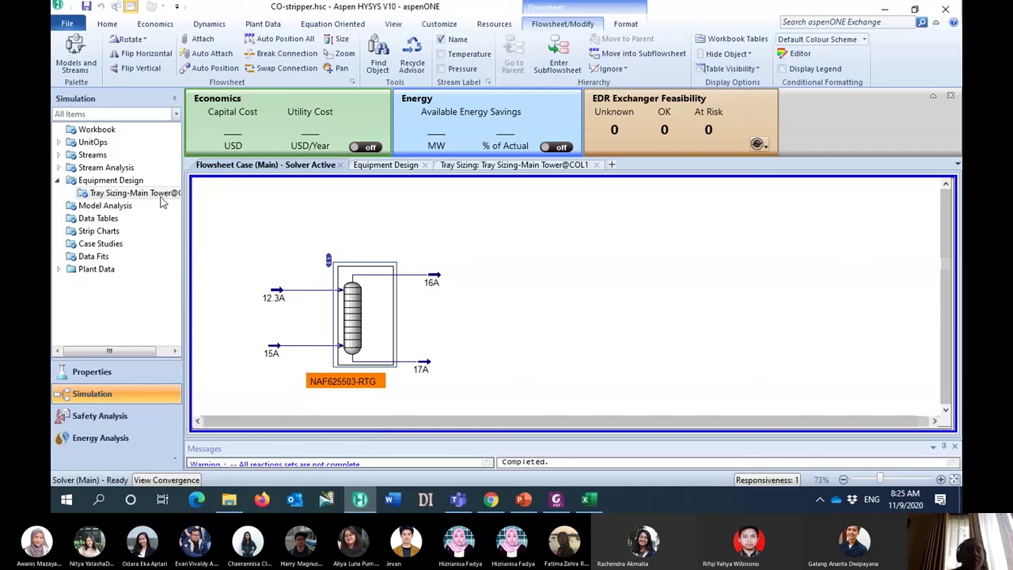
{"action": "left_click", "coordinate": [68, 25]}
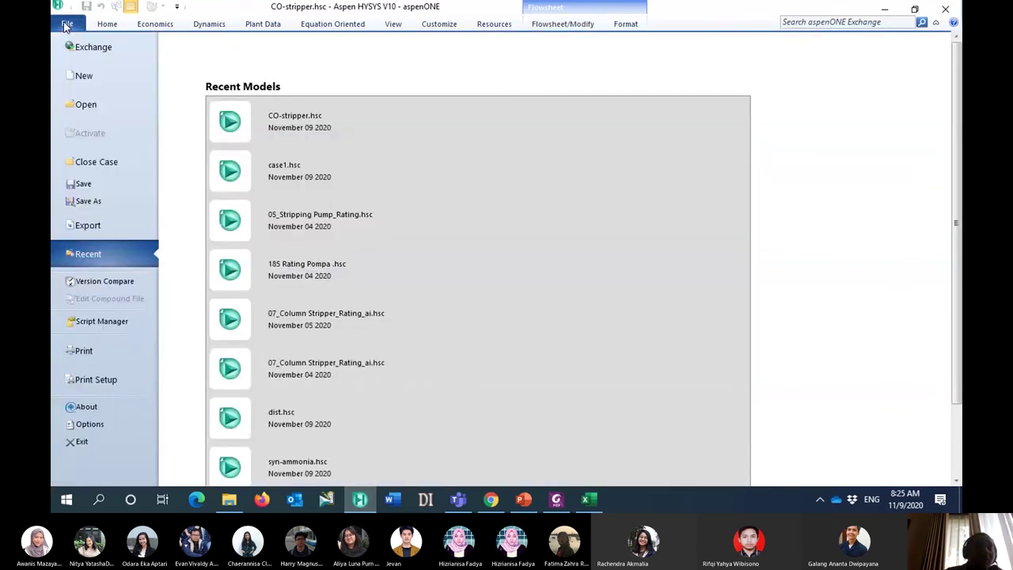
{"action": "left_click", "coordinate": [82, 75]}
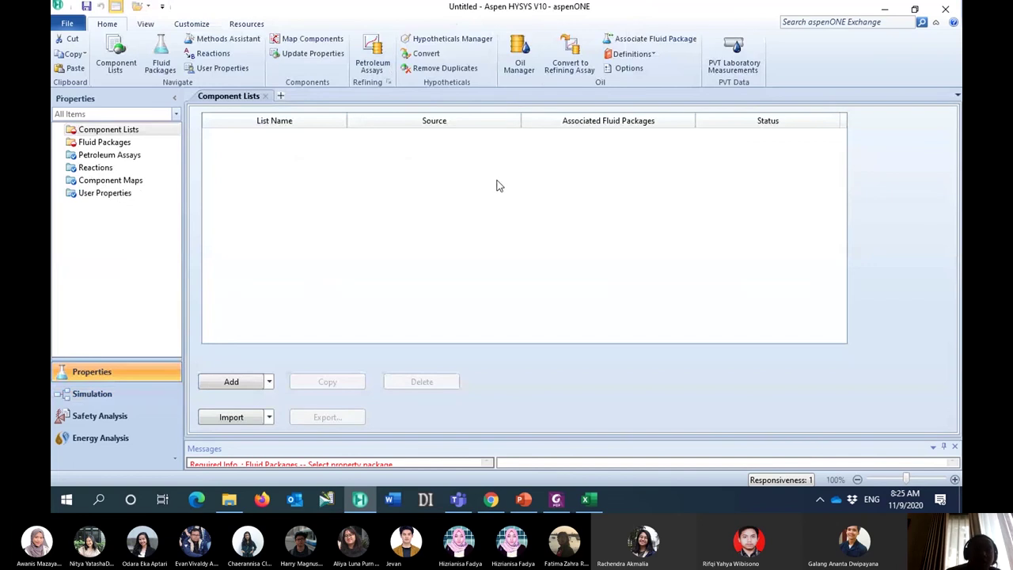
Create a component list and add water (H2O) as its pure component
{"action": "left_click", "coordinate": [240, 383]}
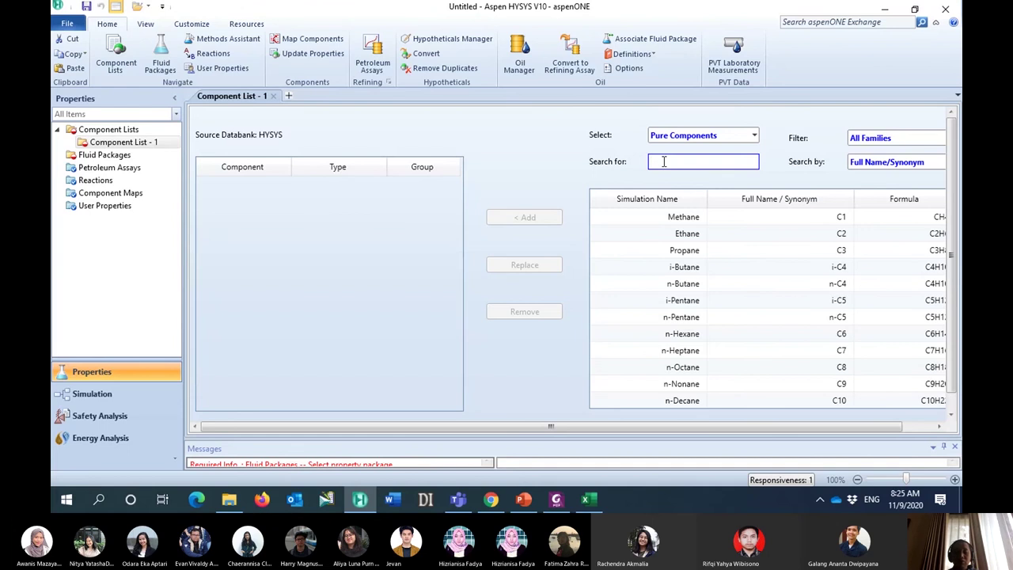
{"action": "type", "text": "water"}
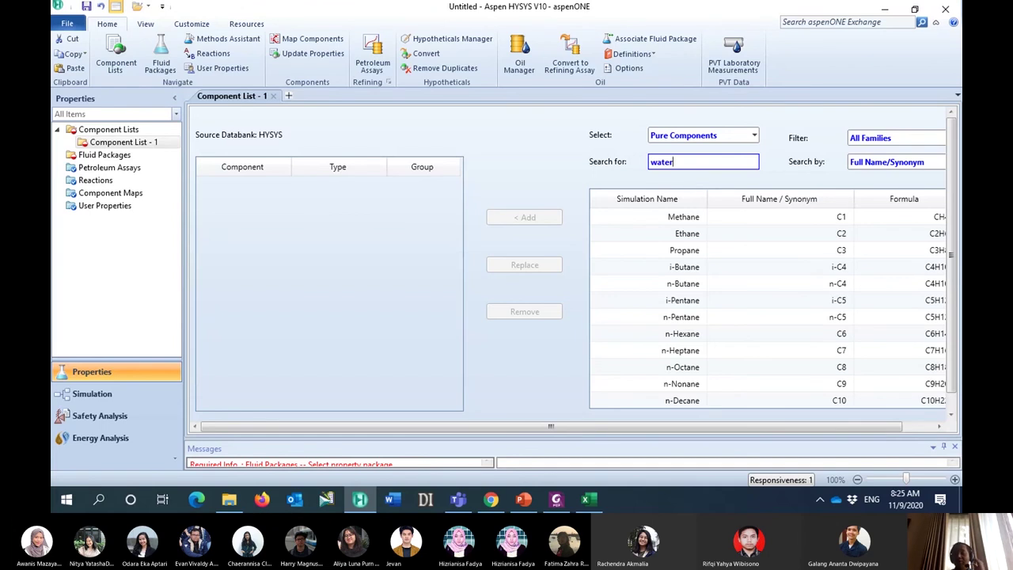
{"action": "left_click", "coordinate": [677, 217]}
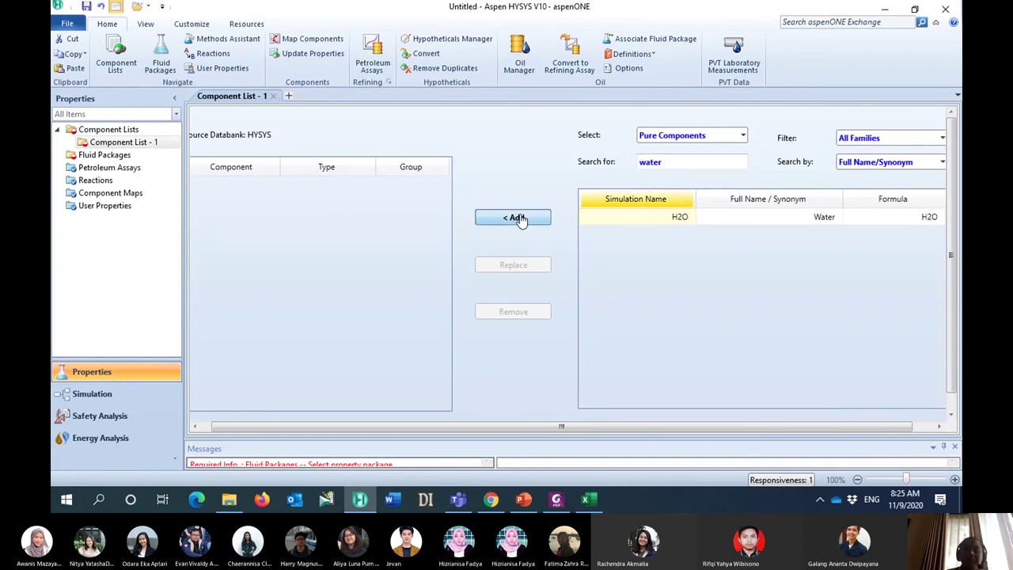
{"action": "left_click", "coordinate": [518, 218]}
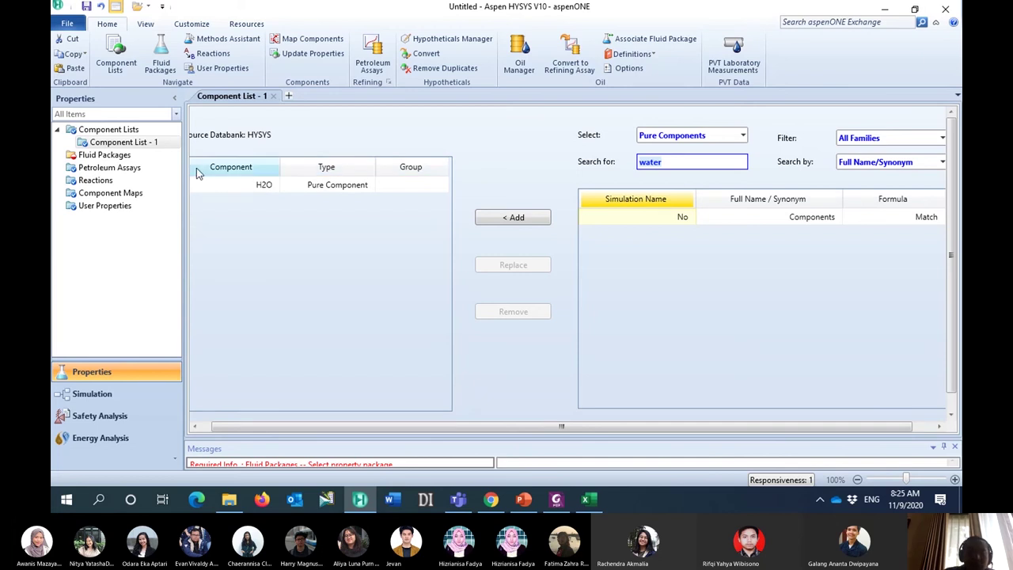
Add a fluid package for the water component list and select NBS Steam as its property package
{"action": "left_click", "coordinate": [124, 155]}
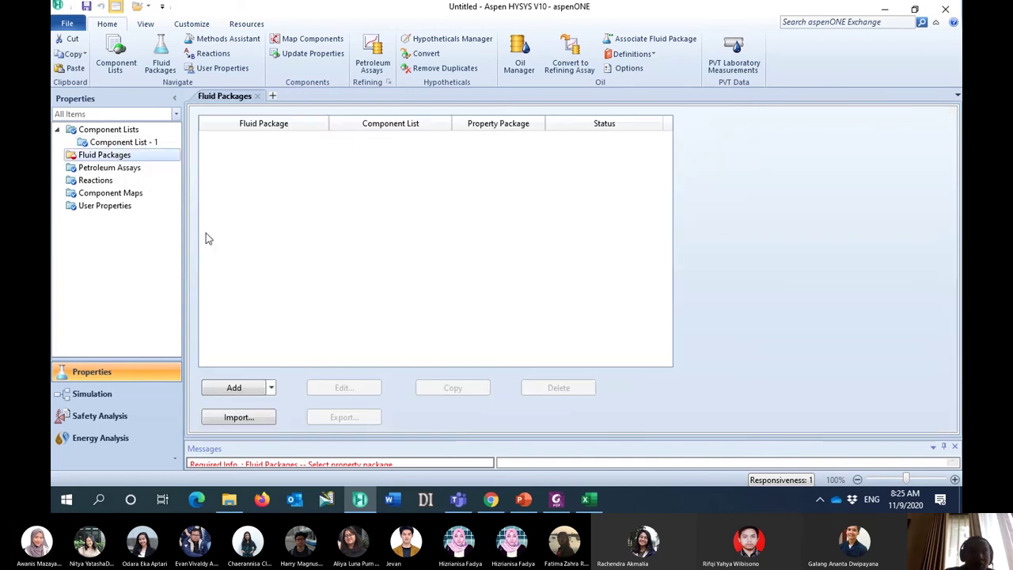
{"action": "left_click", "coordinate": [240, 388]}
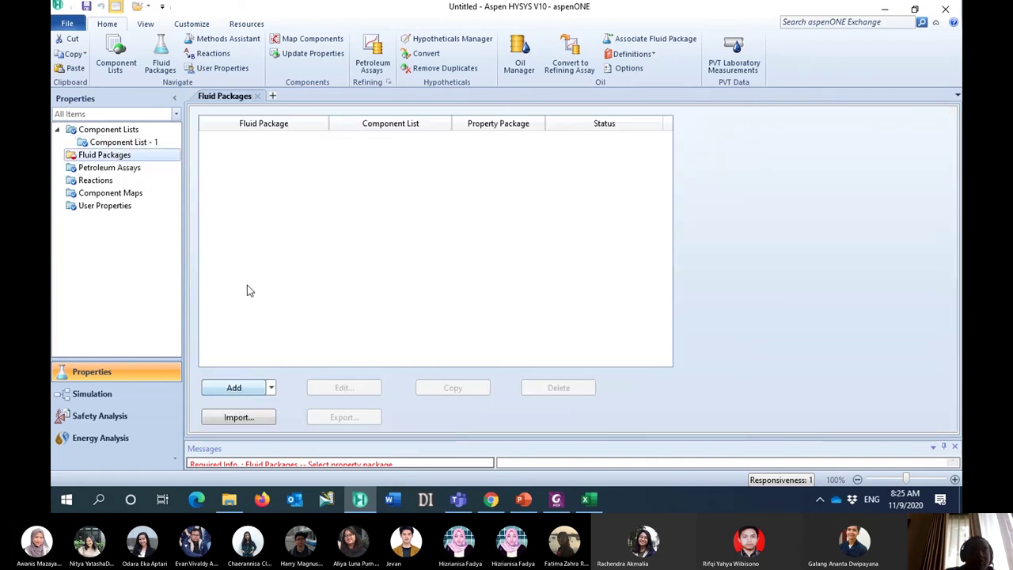
{"action": "left_click_drag", "start_coordinate": [330, 246], "coordinate": [330, 253]}
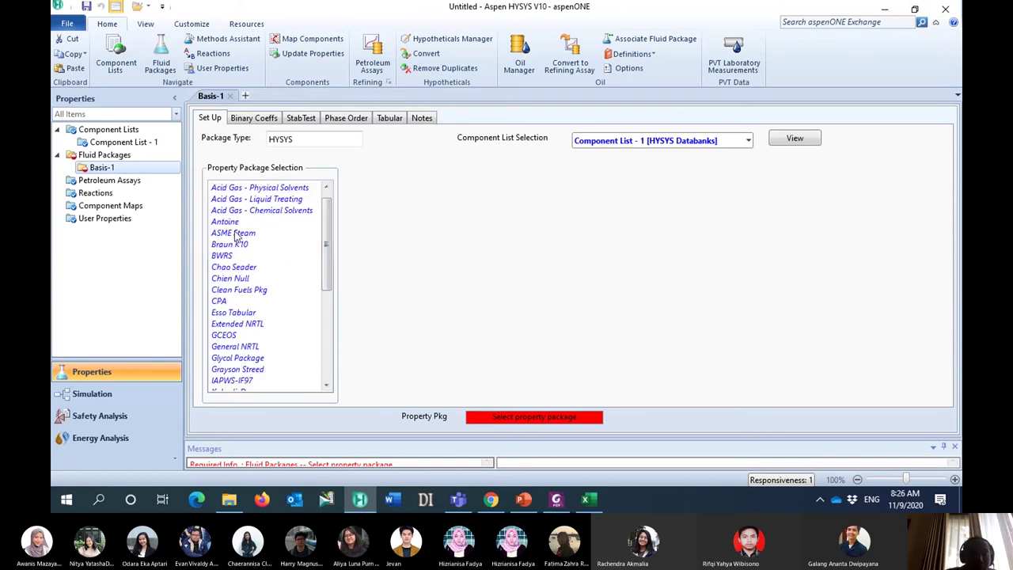
{"action": "left_click_drag", "start_coordinate": [332, 230], "coordinate": [332, 272]}
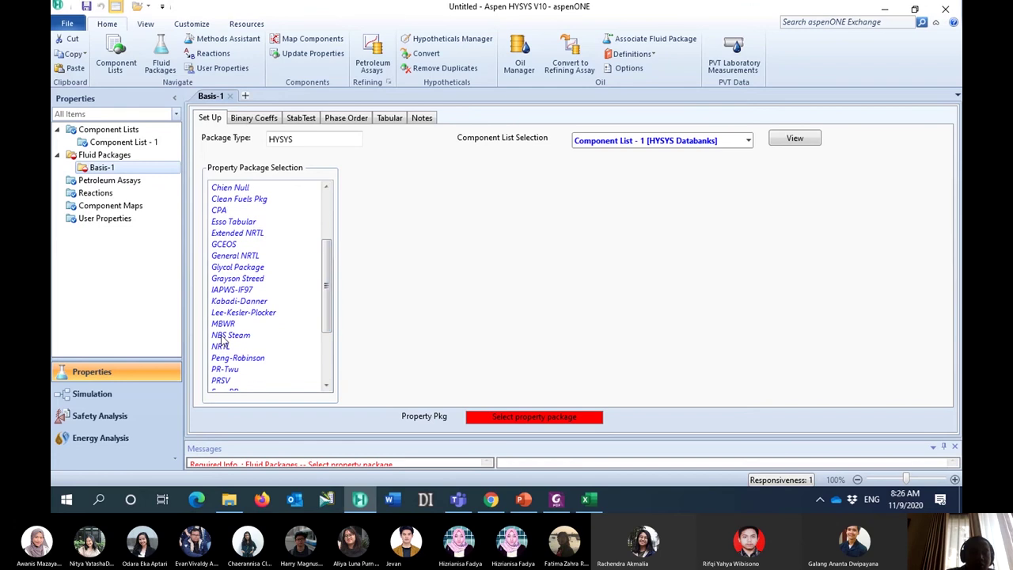
{"action": "left_click", "coordinate": [273, 340]}
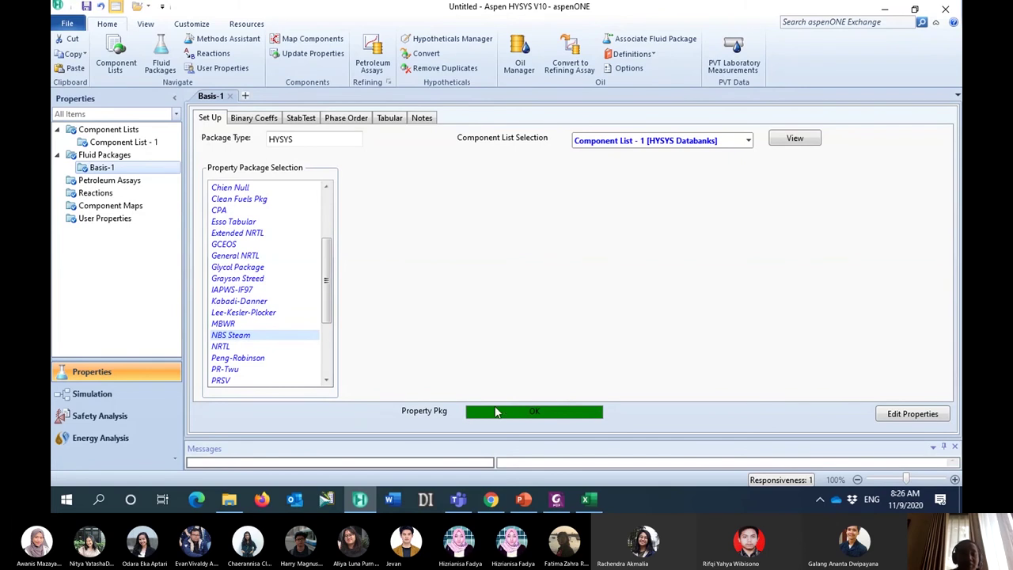
Enter the simulation environment and reposition the Model Palette over the empty flowsheet
{"action": "left_click", "coordinate": [138, 396]}
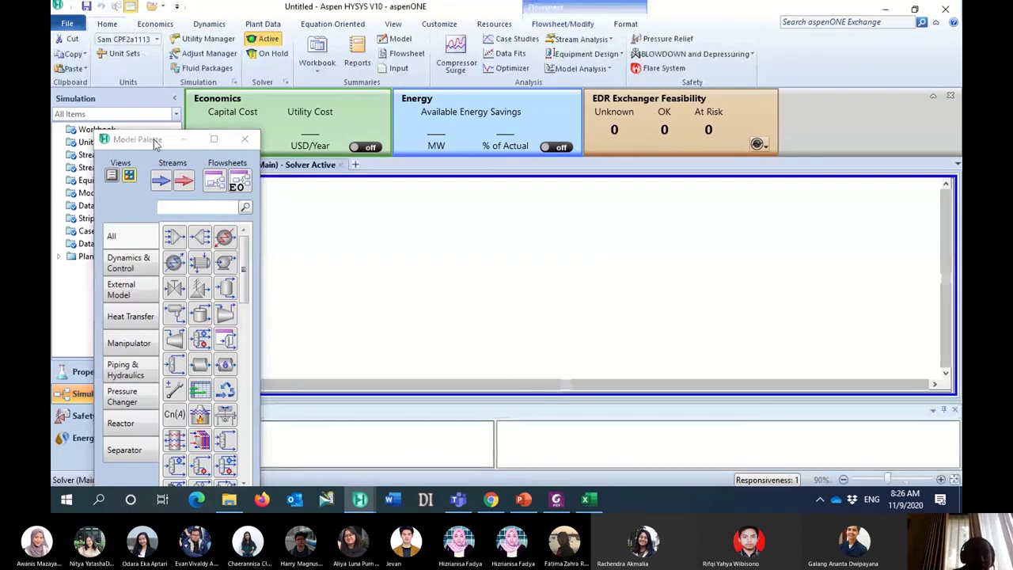
{"action": "left_click", "coordinate": [137, 168]}
{"action": "left_click_drag", "start_coordinate": [142, 140], "coordinate": [154, 169]}
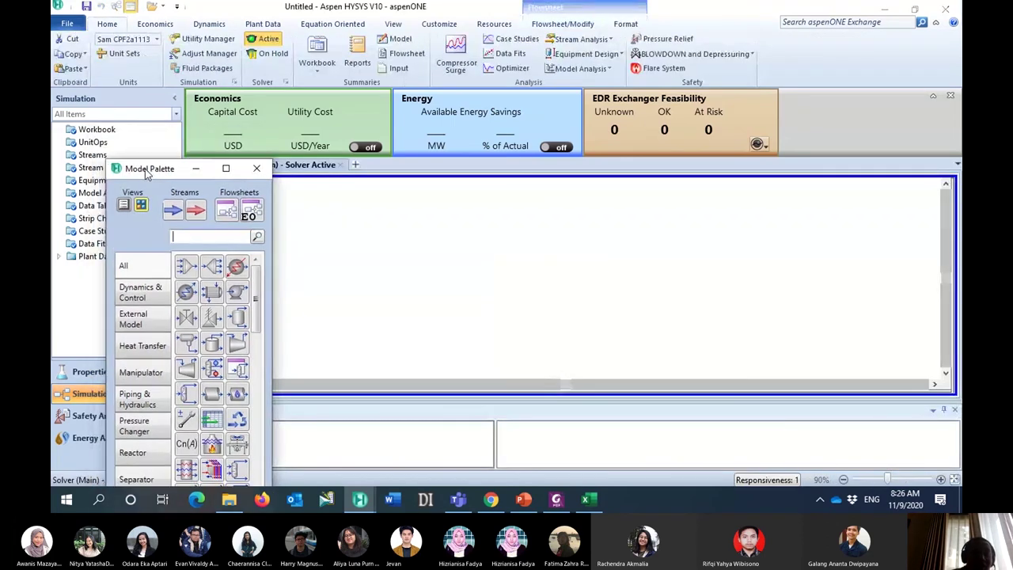
Place a material stream named 1 on the flowsheet and open its properties
{"action": "left_click", "coordinate": [172, 210]}
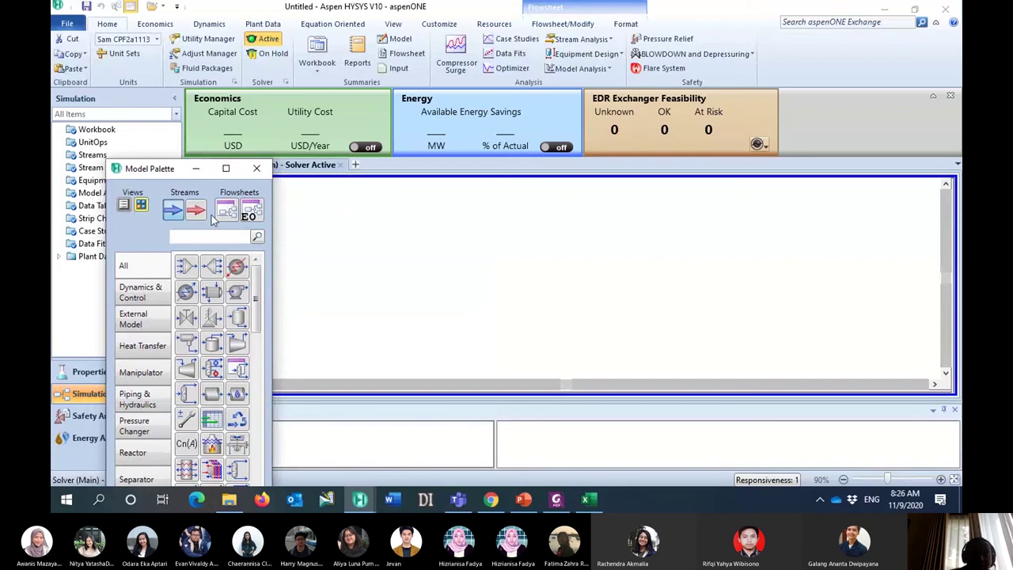
{"action": "left_click", "coordinate": [452, 259]}
{"action": "double_click", "coordinate": [375, 224]}
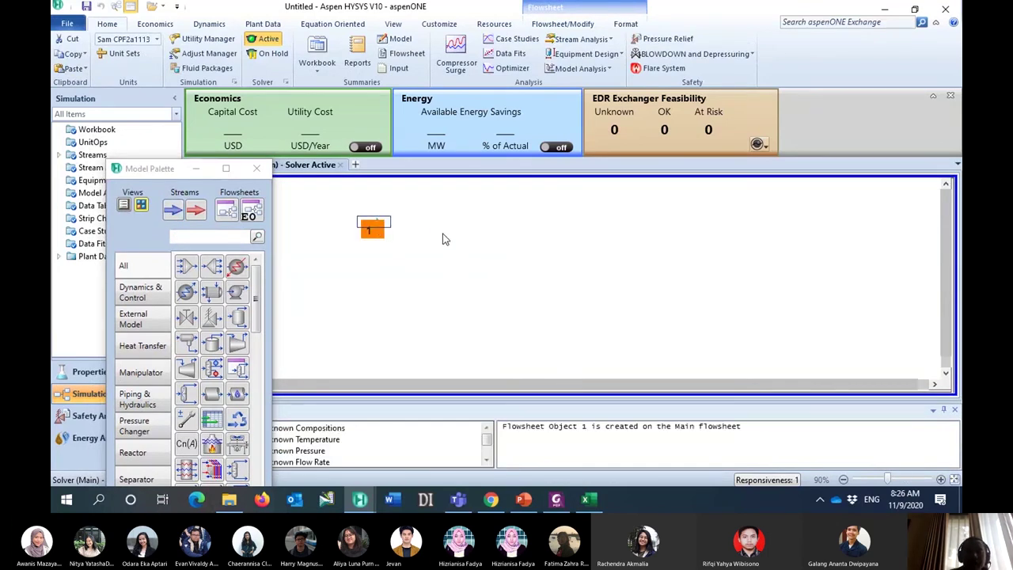
{"action": "left_click_drag", "start_coordinate": [410, 176], "coordinate": [496, 103]}
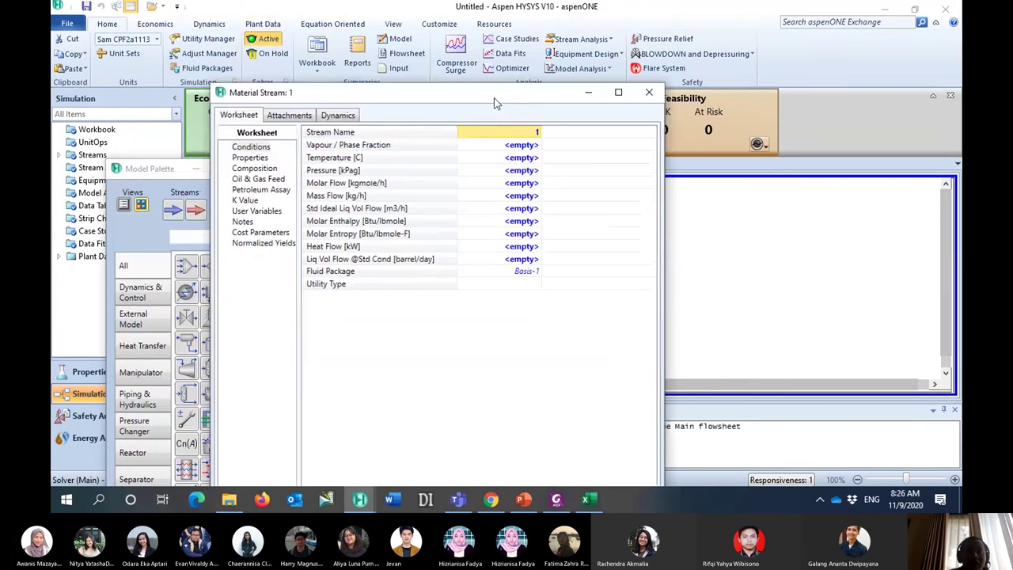
Set the composition of material stream 1 to an H2O mole fraction of 1
{"action": "left_click", "coordinate": [255, 169]}
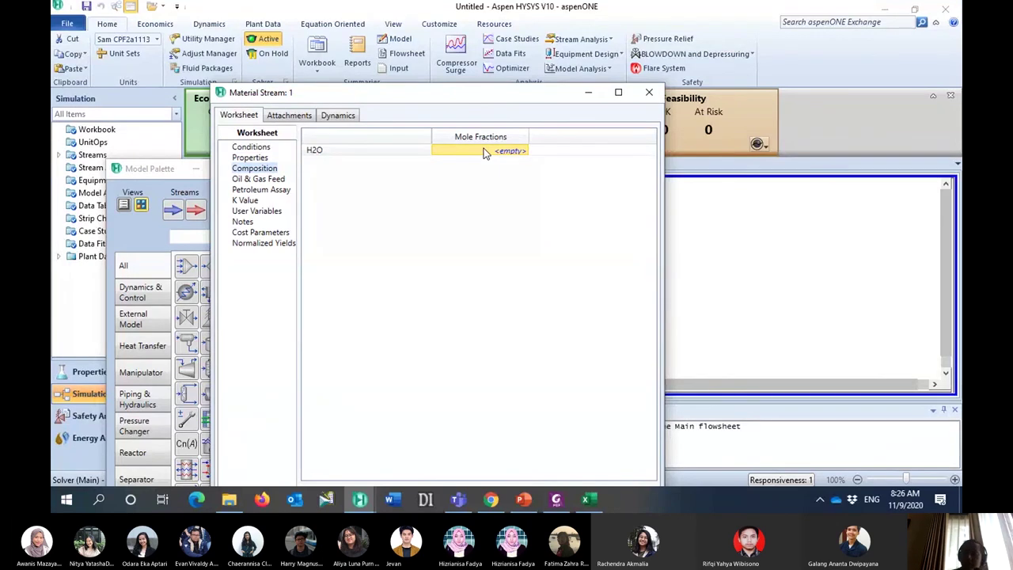
{"action": "double_click", "coordinate": [484, 152]}
{"action": "type", "text": "1"}
{"action": "key", "text": "Return"}
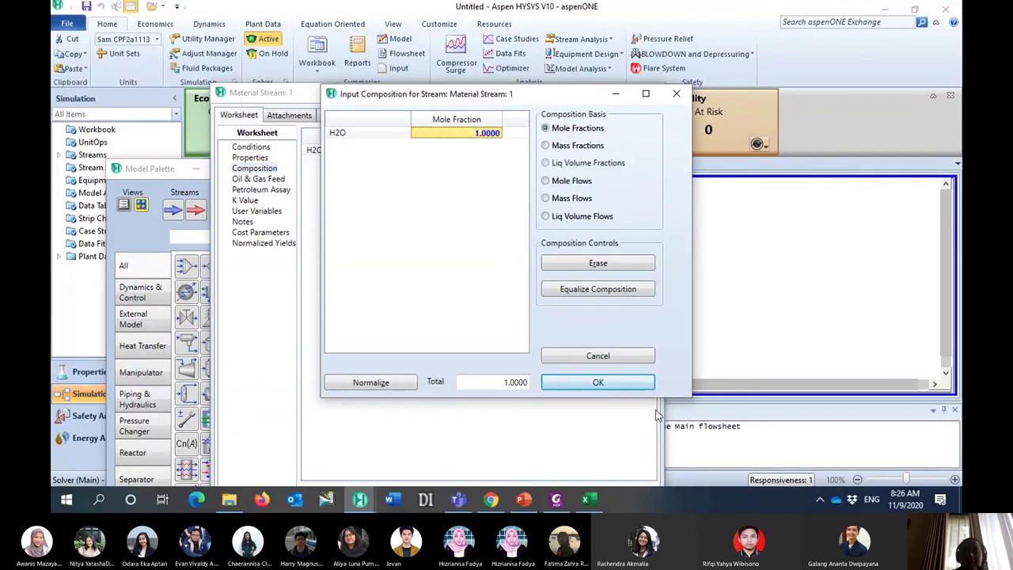
{"action": "left_click", "coordinate": [615, 385]}
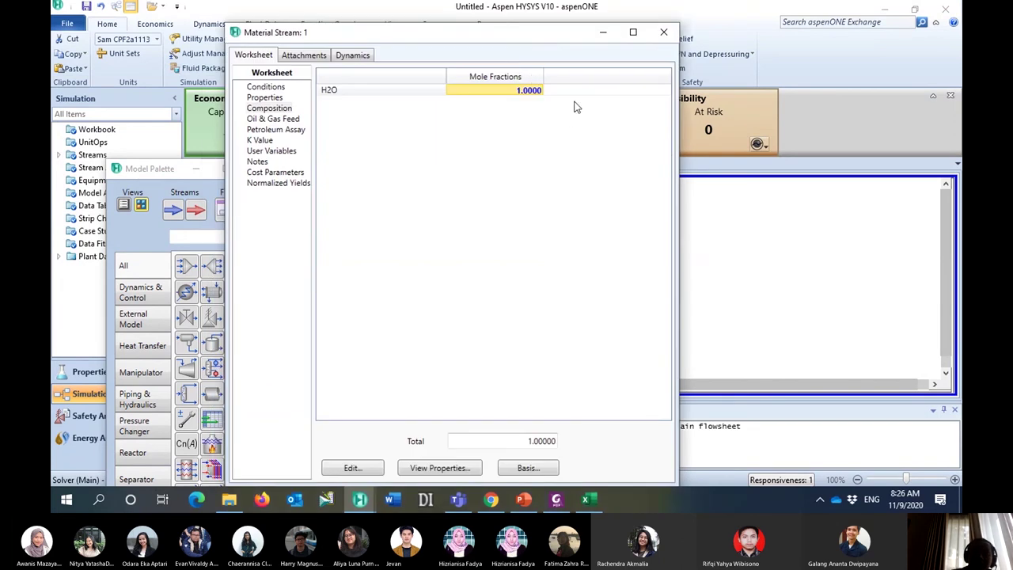
Set the temperature of material stream 1 to 30 °C in its conditions
{"action": "left_click", "coordinate": [276, 88]}
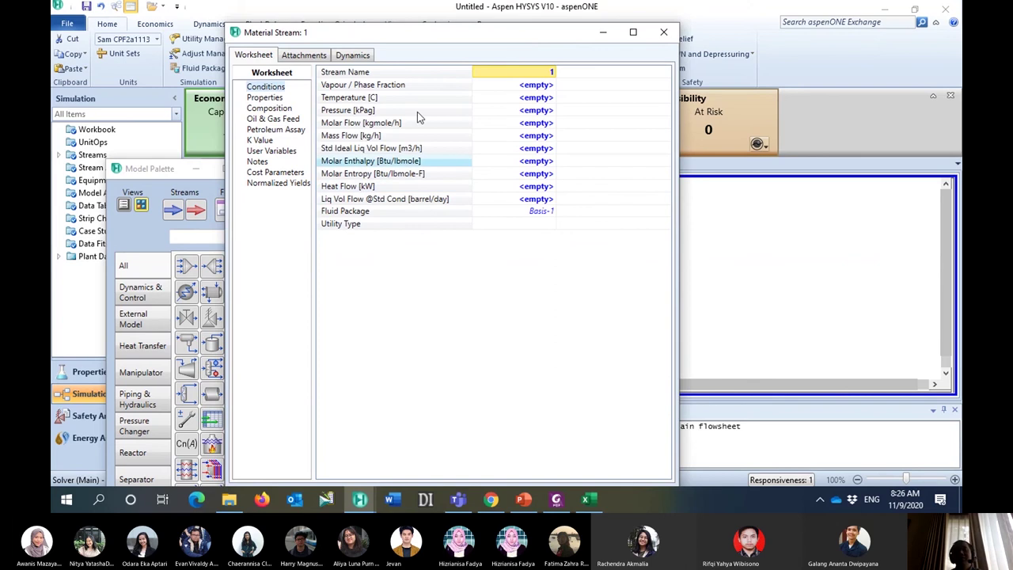
{"action": "left_click_drag", "start_coordinate": [424, 36], "coordinate": [422, 36]}
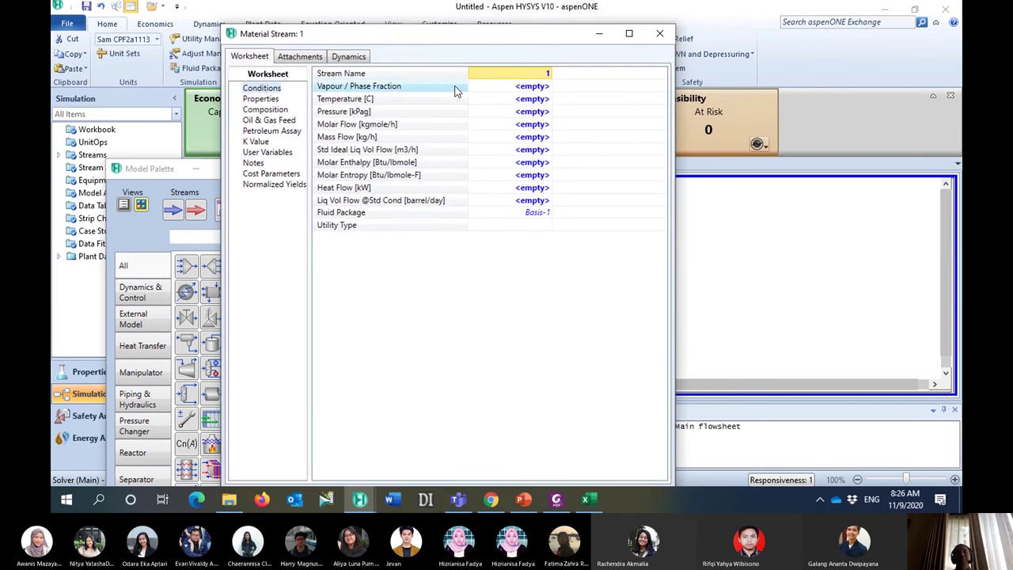
{"action": "left_click", "coordinate": [487, 97]}
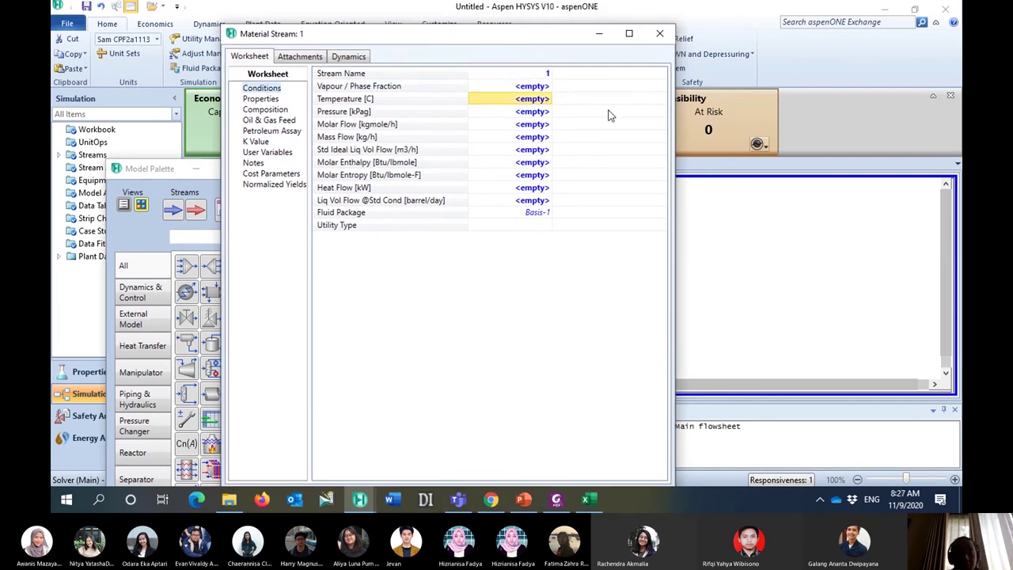
{"action": "type", "text": "30"}
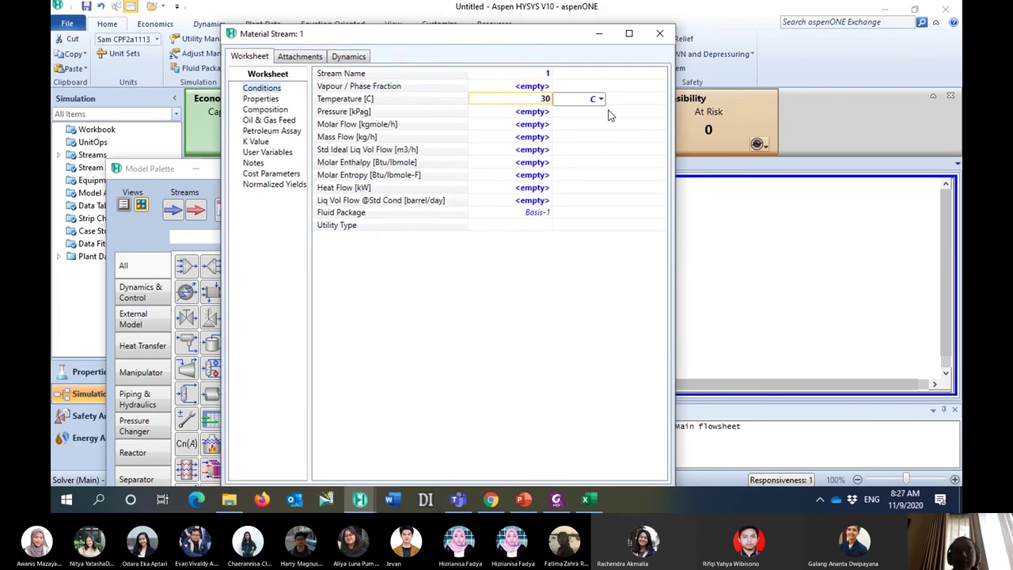
{"action": "key", "text": "Return"}
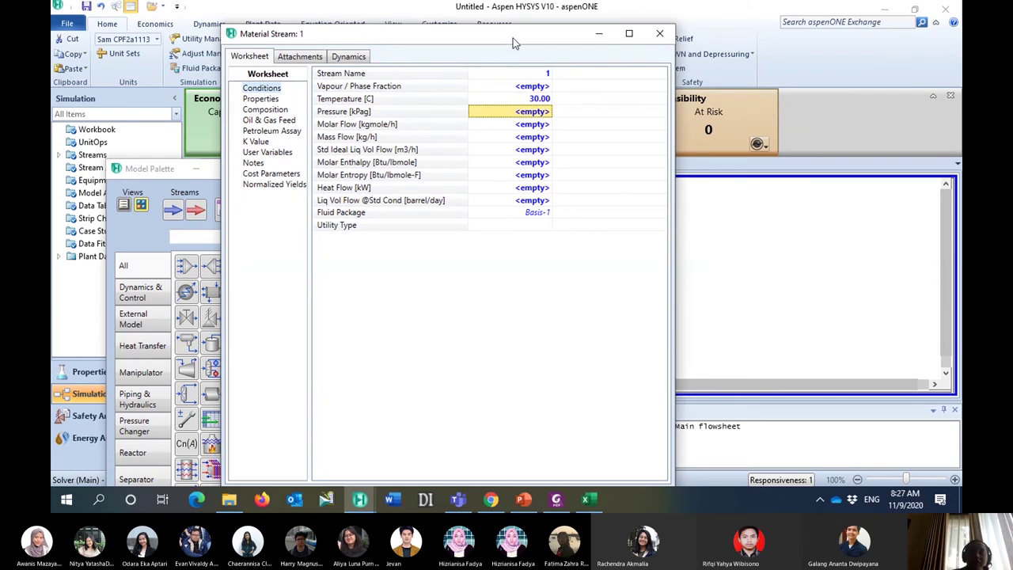
Change the pressure display unit of the unit set to bar and set stream 1's pressure to 1.1 bar
{"action": "left_click_drag", "start_coordinate": [512, 38], "coordinate": [564, 57]}
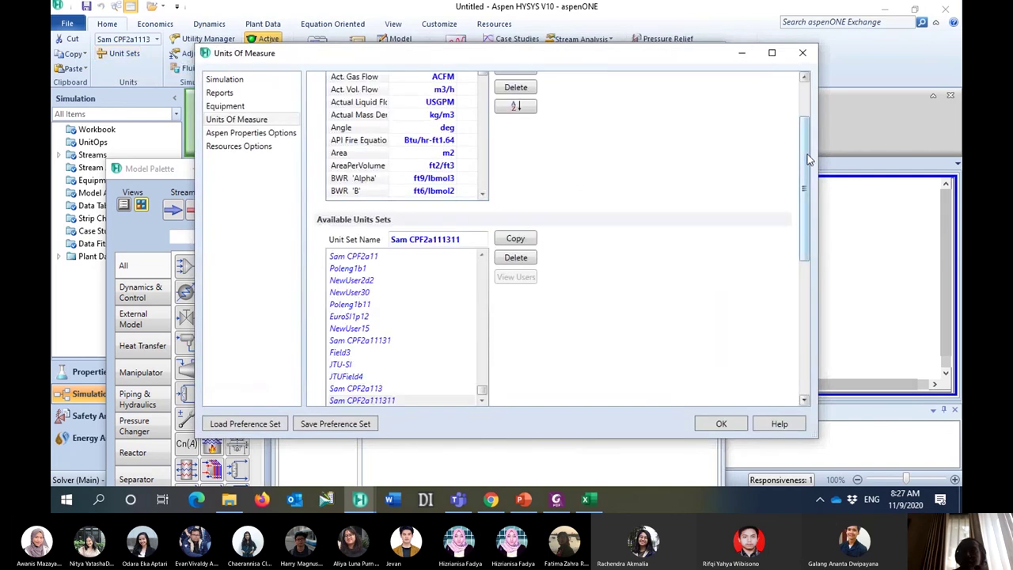
{"action": "left_click_drag", "start_coordinate": [804, 154], "coordinate": [804, 118]}
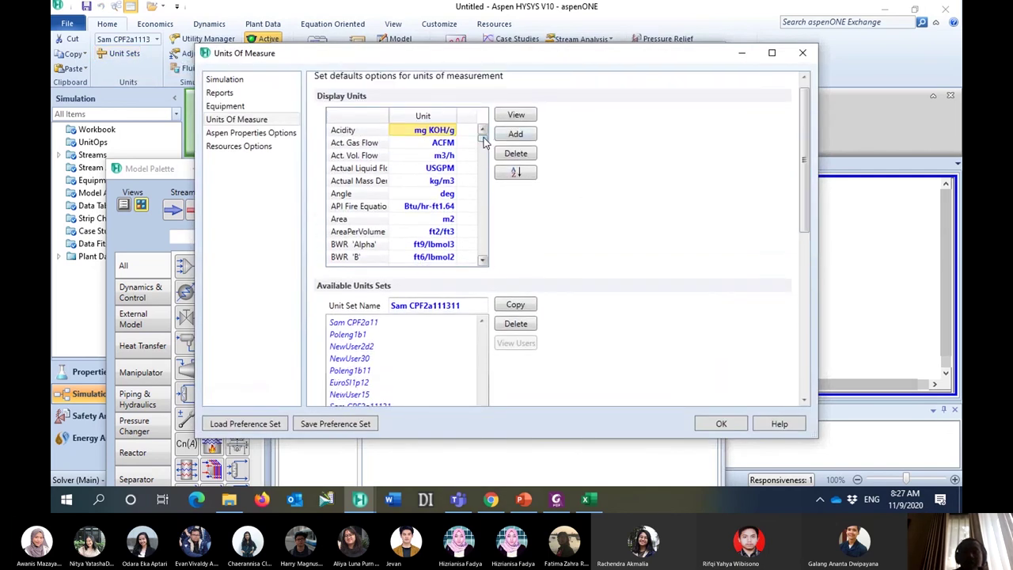
{"action": "scroll", "coordinate": [484, 143], "scroll_direction": "down", "scroll_amount": 1}
{"action": "scroll", "coordinate": [484, 141], "scroll_direction": "up", "scroll_amount": 1}
{"action": "scroll", "coordinate": [427, 208], "scroll_direction": "down", "scroll_amount": 2}
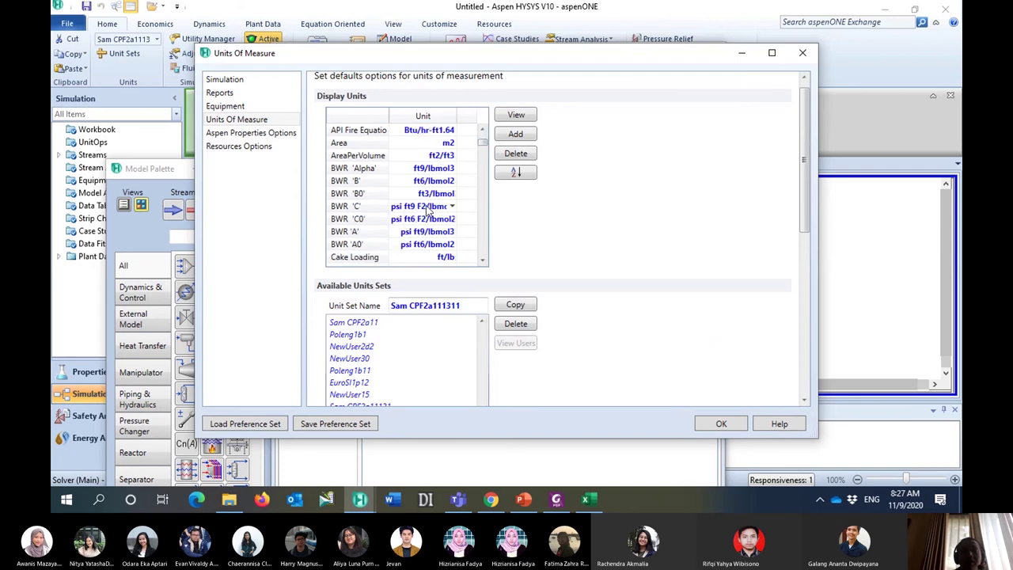
{"action": "left_click_drag", "start_coordinate": [482, 145], "coordinate": [483, 220]}
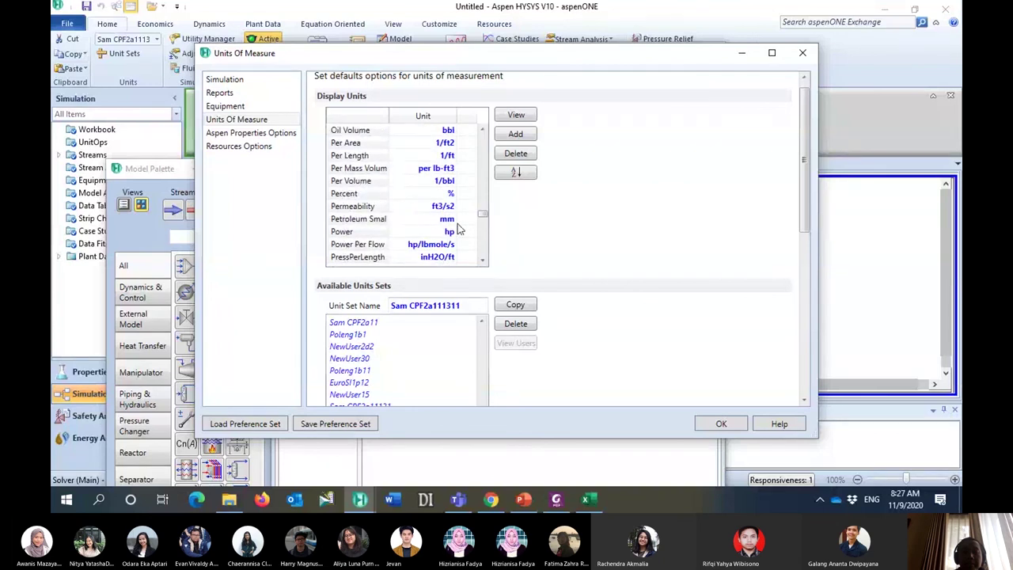
{"action": "scroll", "coordinate": [451, 229], "scroll_direction": "down", "scroll_amount": 2}
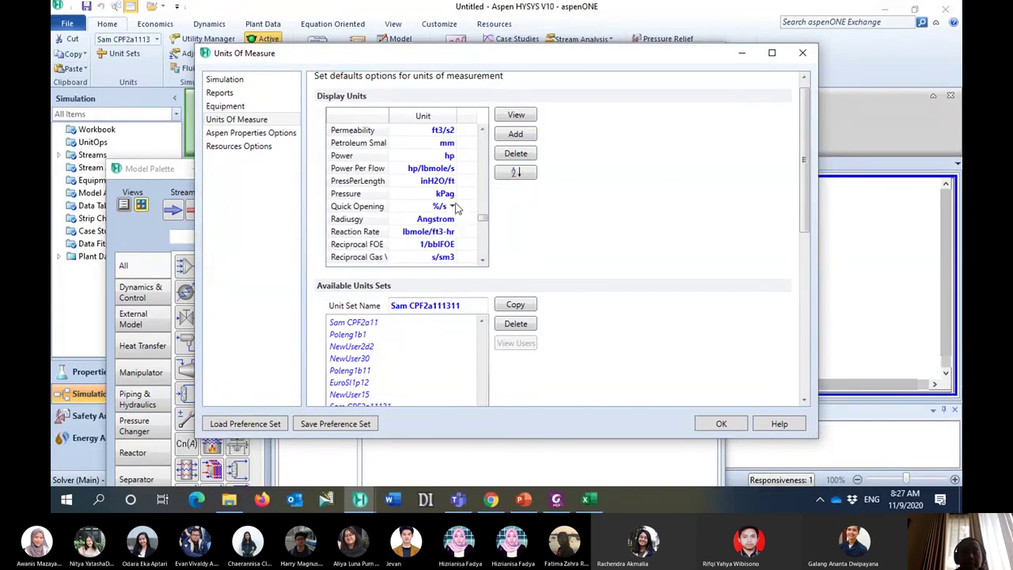
{"action": "left_click", "coordinate": [451, 195]}
{"action": "left_click", "coordinate": [453, 195]}
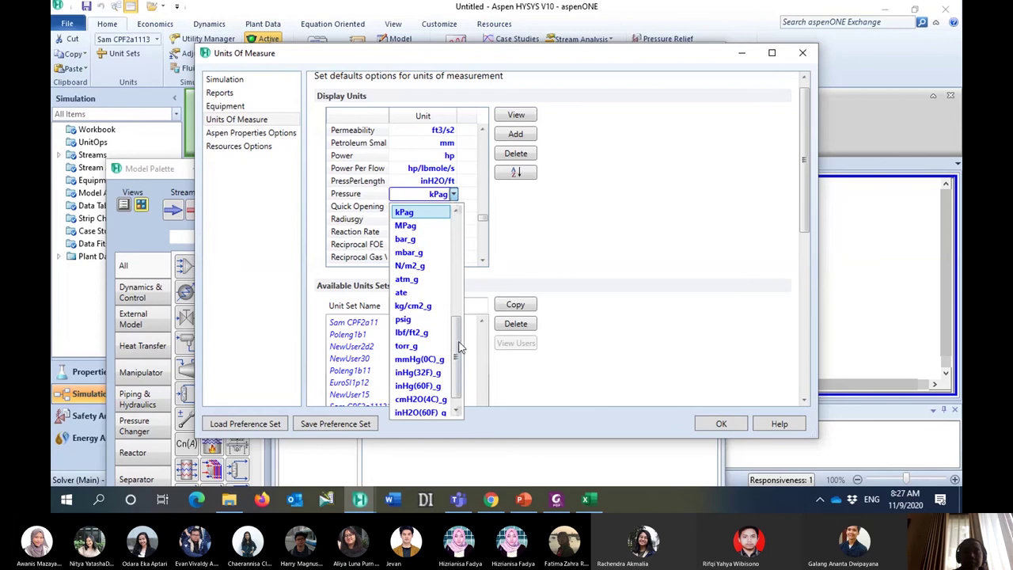
{"action": "left_click_drag", "start_coordinate": [457, 348], "coordinate": [453, 269]}
{"action": "left_click", "coordinate": [402, 226]}
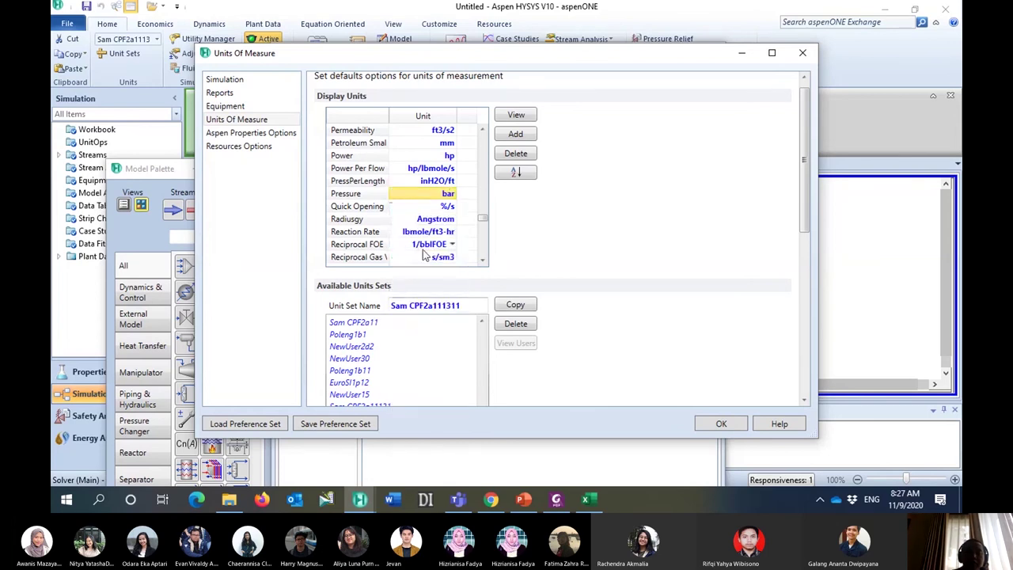
{"action": "left_click", "coordinate": [721, 424]}
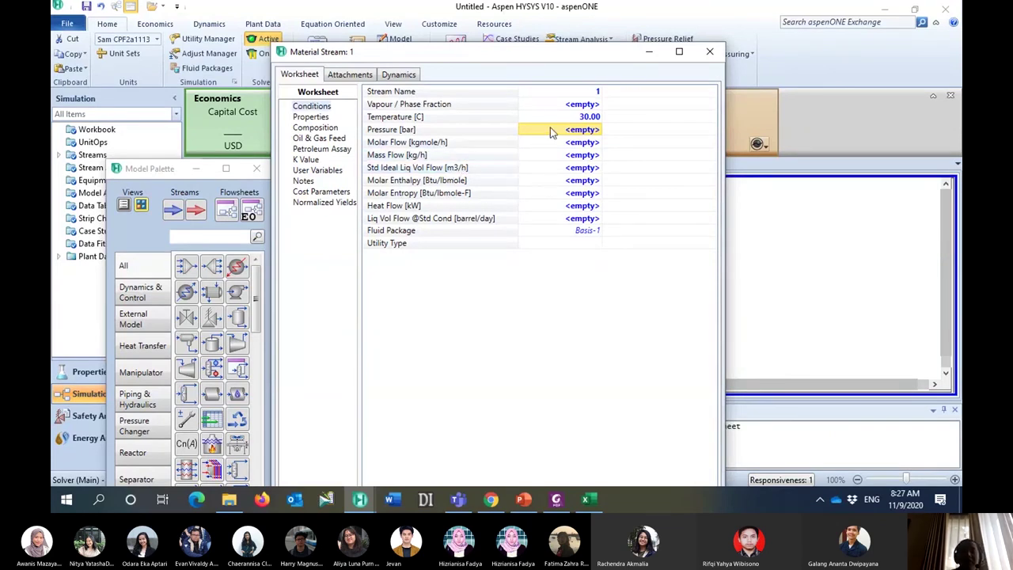
{"action": "type", "text": "1.1"}
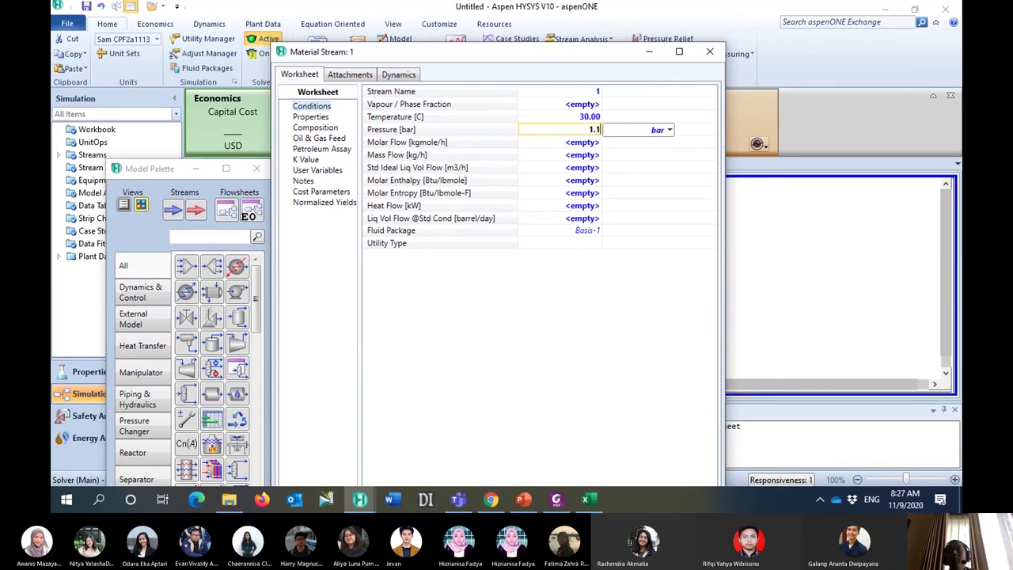
{"action": "key", "text": "Return"}
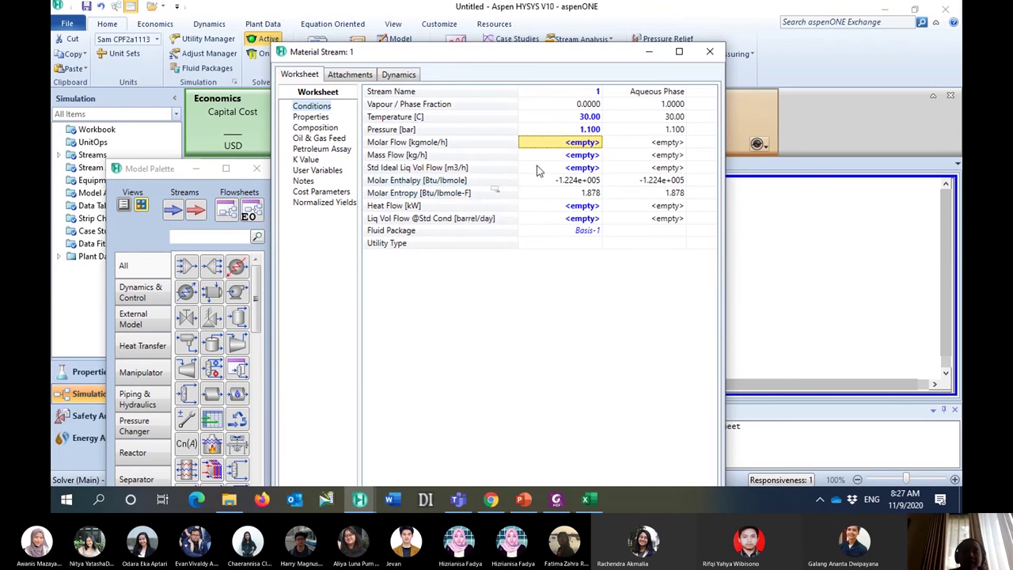
Check the flow limits in the problem statement in Foxit PhantomPDF, and set stream 1's standard ideal liquid volume flow to 20 m3/h in Aspen HYSYS
{"action": "mouse_move", "coordinate": [491, 505]}
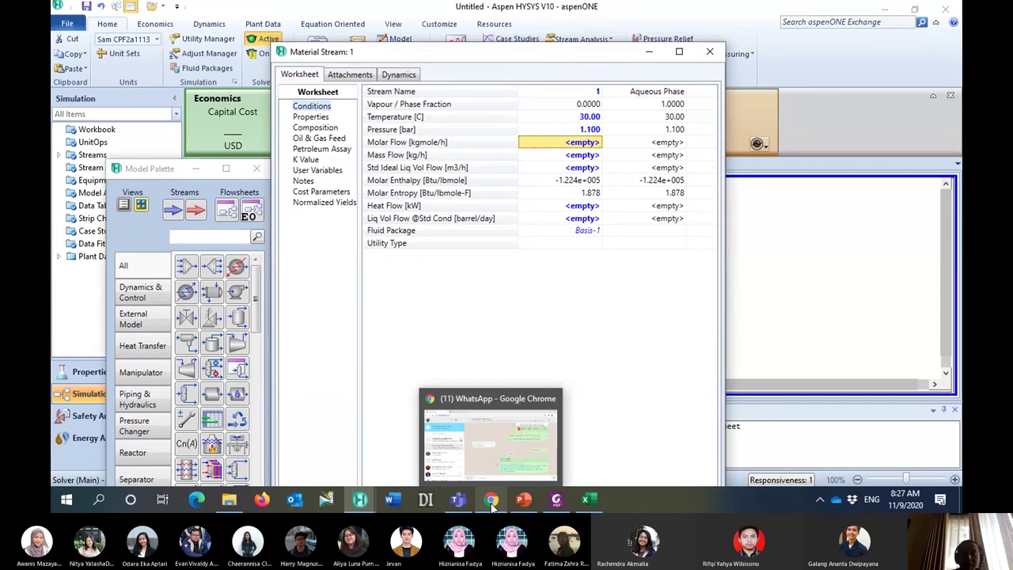
{"action": "left_click", "coordinate": [546, 498]}
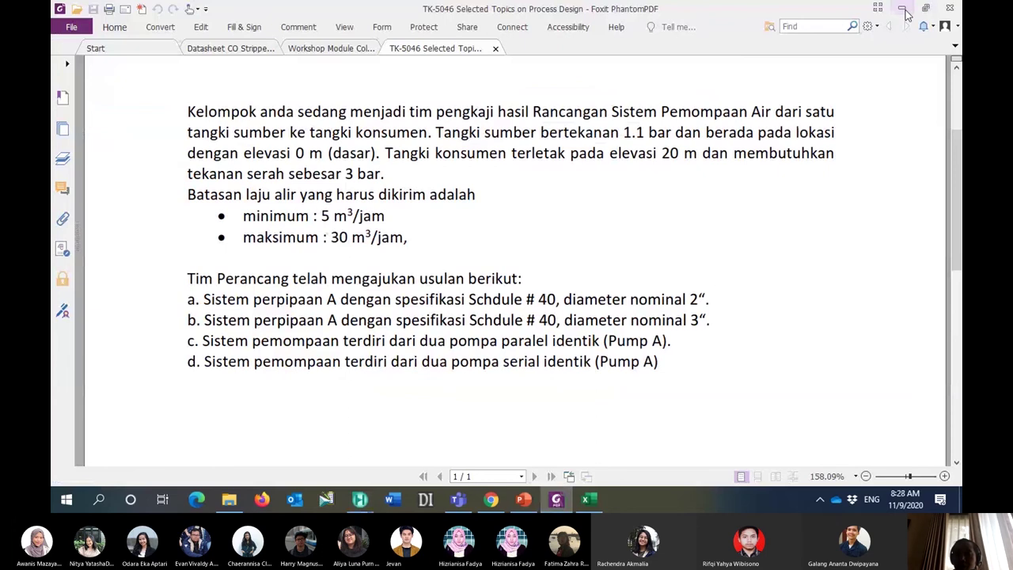
{"action": "key", "text": "alt+Tab"}
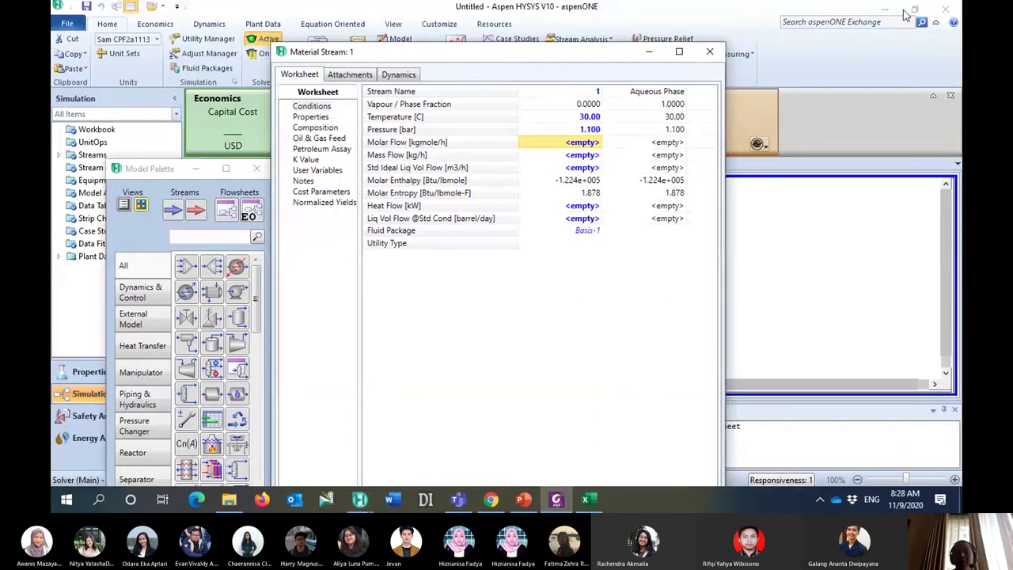
{"action": "left_click", "coordinate": [563, 168]}
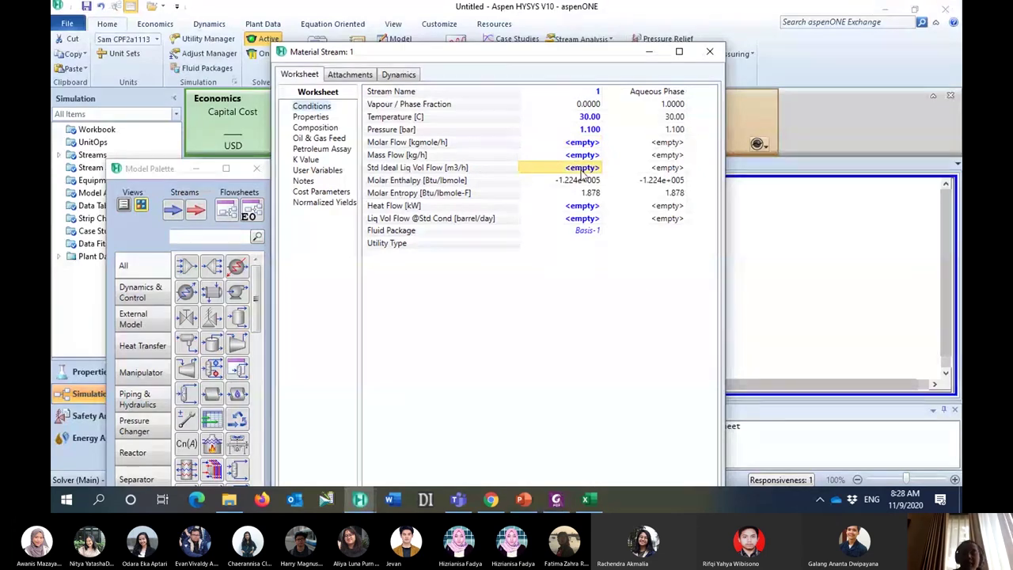
{"action": "type", "text": "20"}
{"action": "key", "text": "Return"}
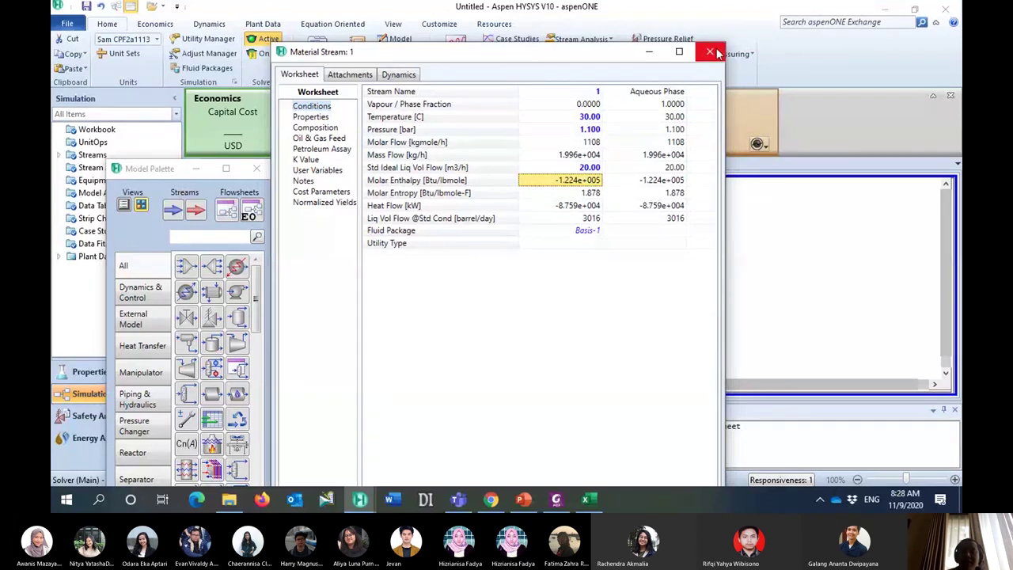
{"action": "left_click_drag", "start_coordinate": [562, 51], "coordinate": [555, 18]}
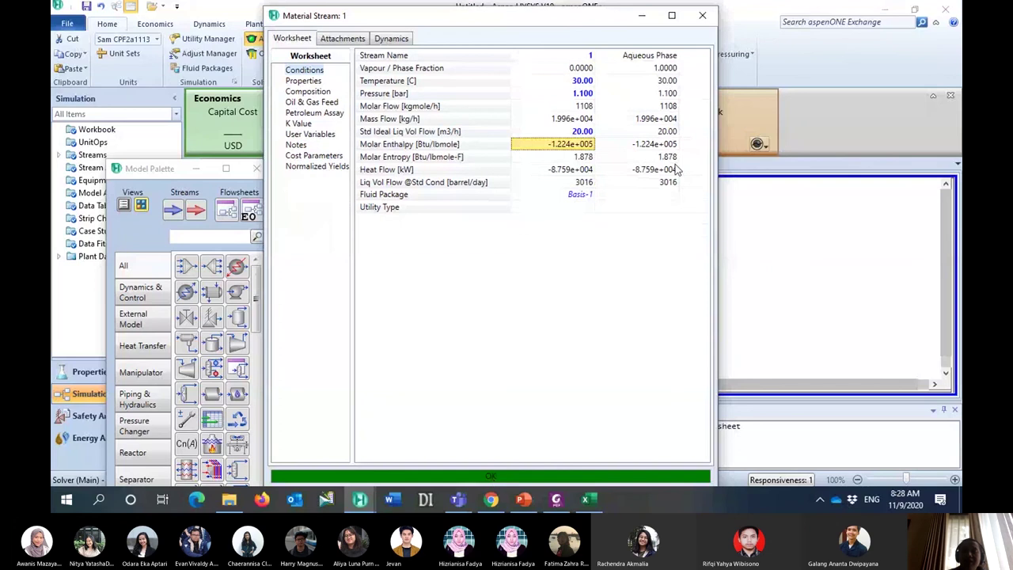
{"action": "left_click", "coordinate": [702, 15]}
{"action": "left_click", "coordinate": [326, 294]}
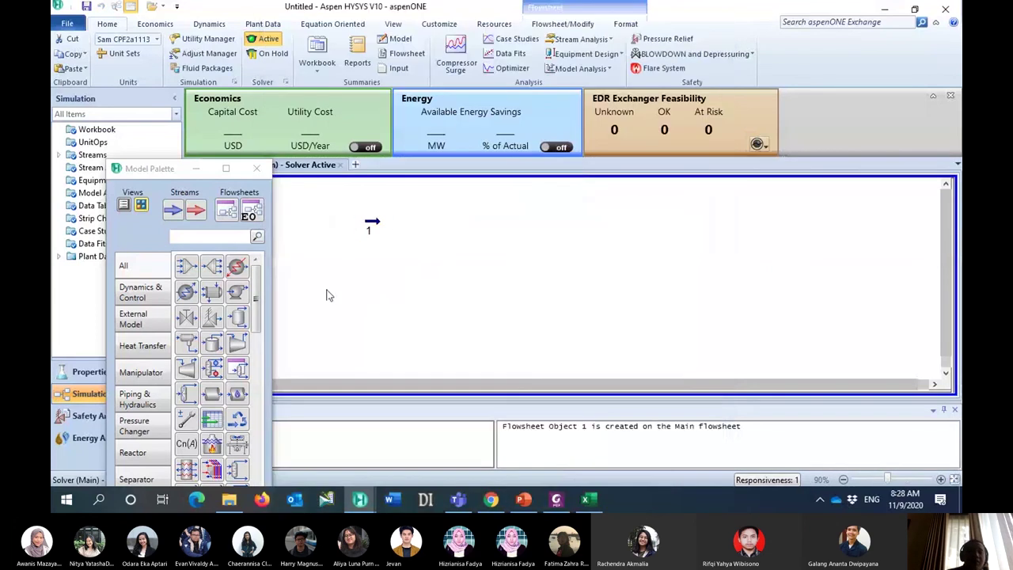
Place a pump beside stream 1 on the flowsheet and open its design connections
{"action": "left_click", "coordinate": [237, 297]}
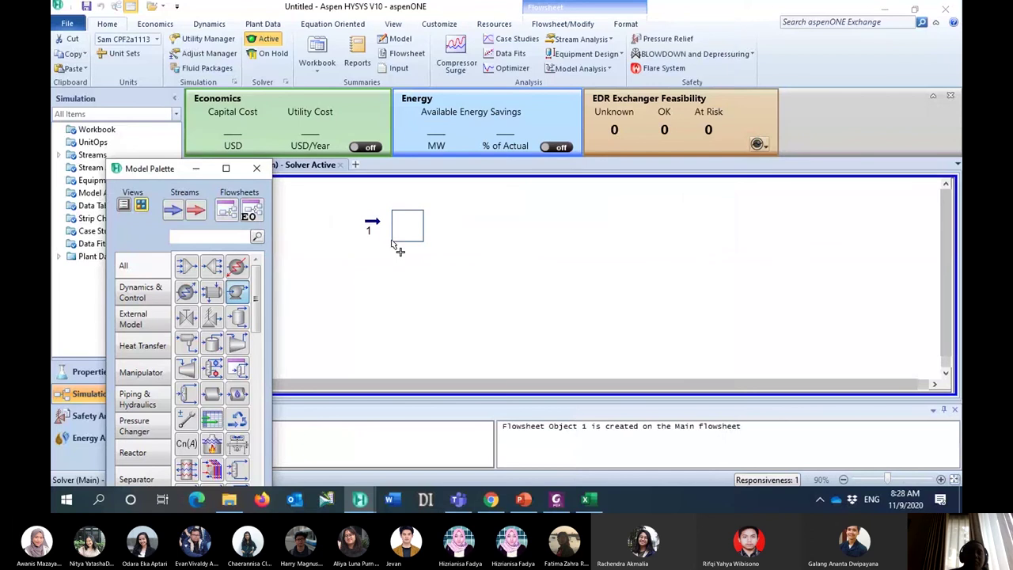
{"action": "left_click", "coordinate": [490, 299]}
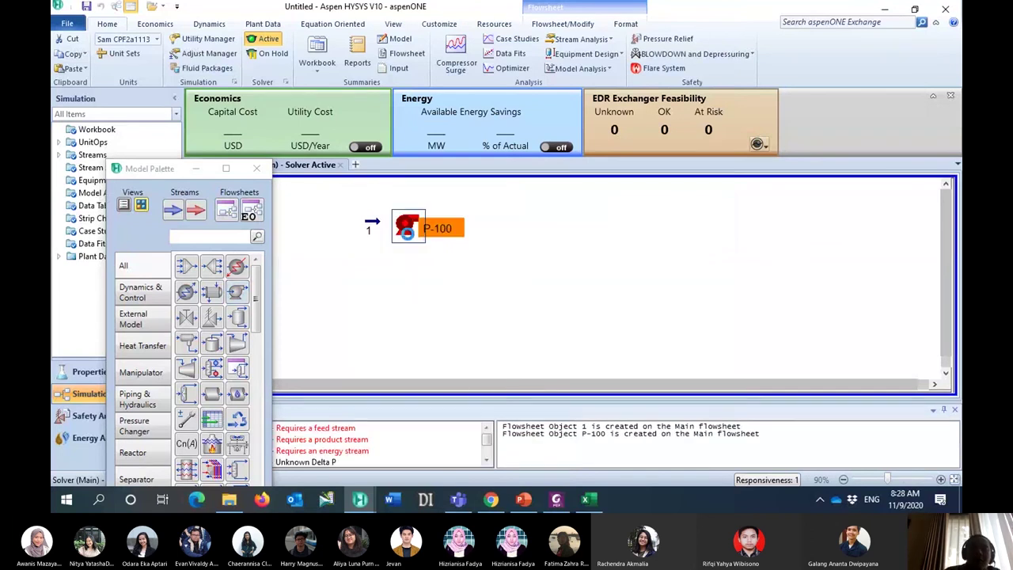
{"action": "double_click", "coordinate": [409, 228]}
{"action": "left_click_drag", "start_coordinate": [470, 197], "coordinate": [606, 40]}
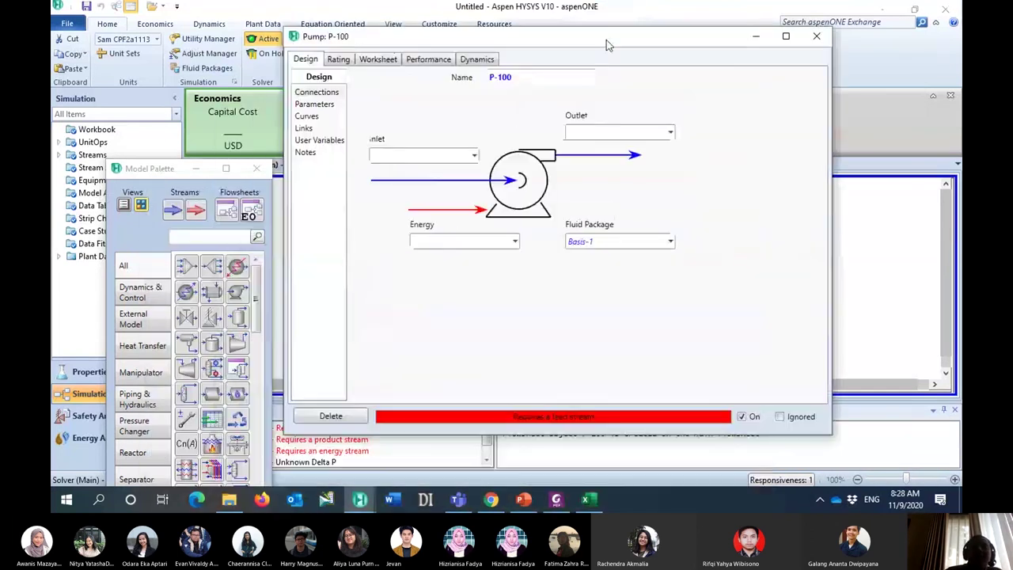
Connect the pump with stream 1 as inlet, stream 2 as outlet and Q-P100 as the energy stream
{"action": "left_click", "coordinate": [474, 156]}
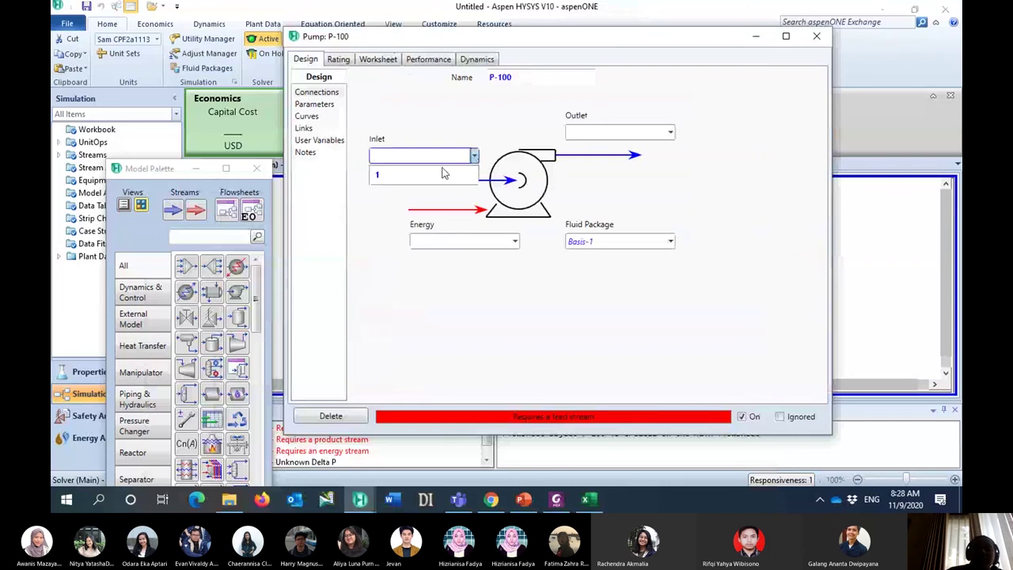
{"action": "left_click", "coordinate": [444, 173]}
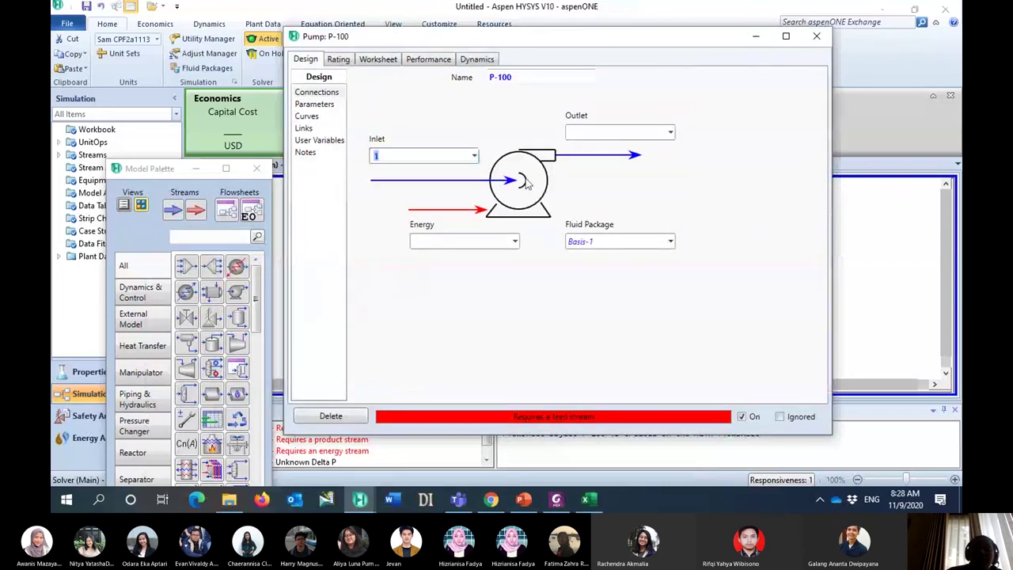
{"action": "left_click", "coordinate": [641, 131]}
{"action": "type", "text": "2"}
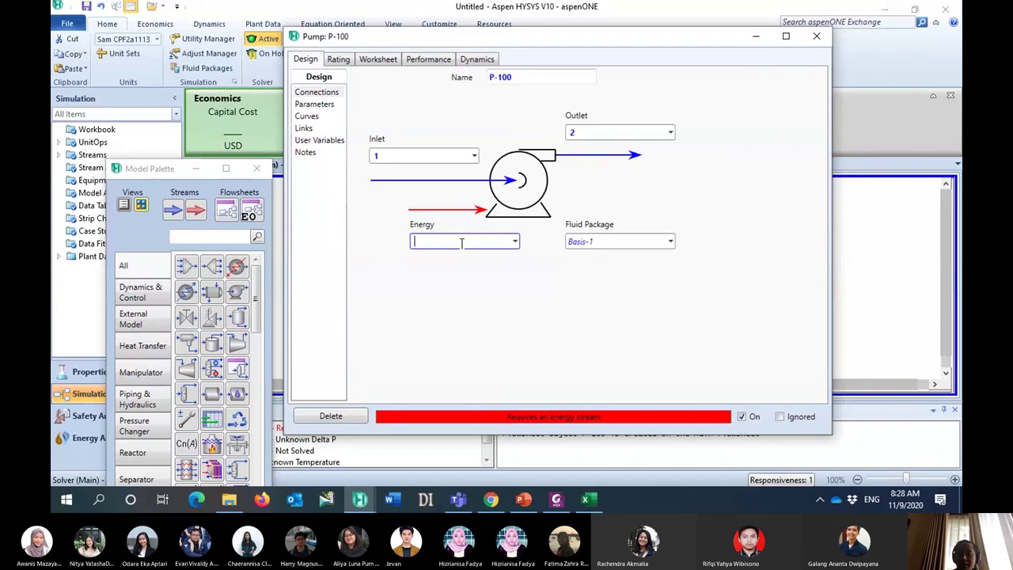
{"action": "type", "text": "Q-P"}
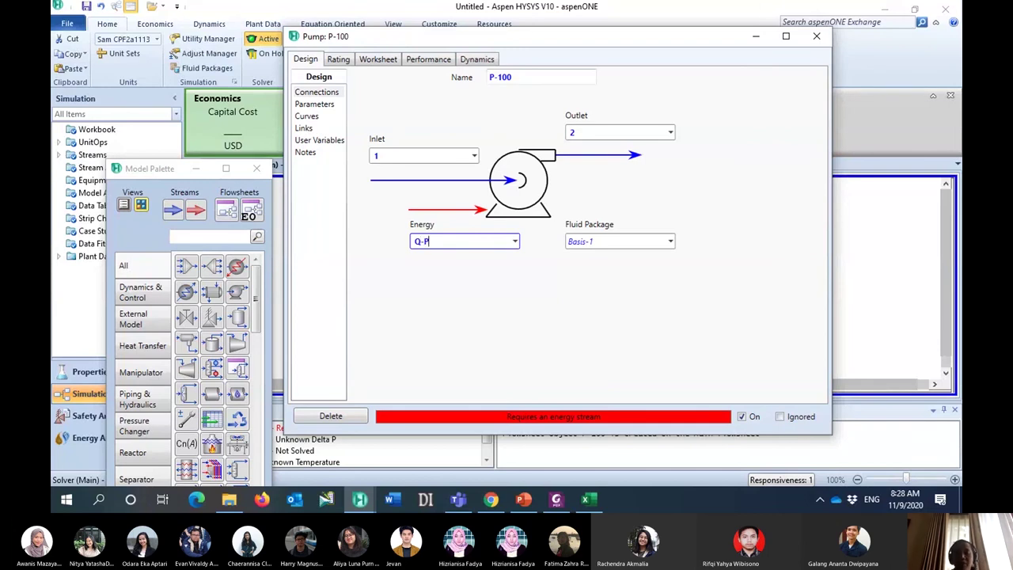
{"action": "type", "text": "100"}
{"action": "key", "text": "Return"}
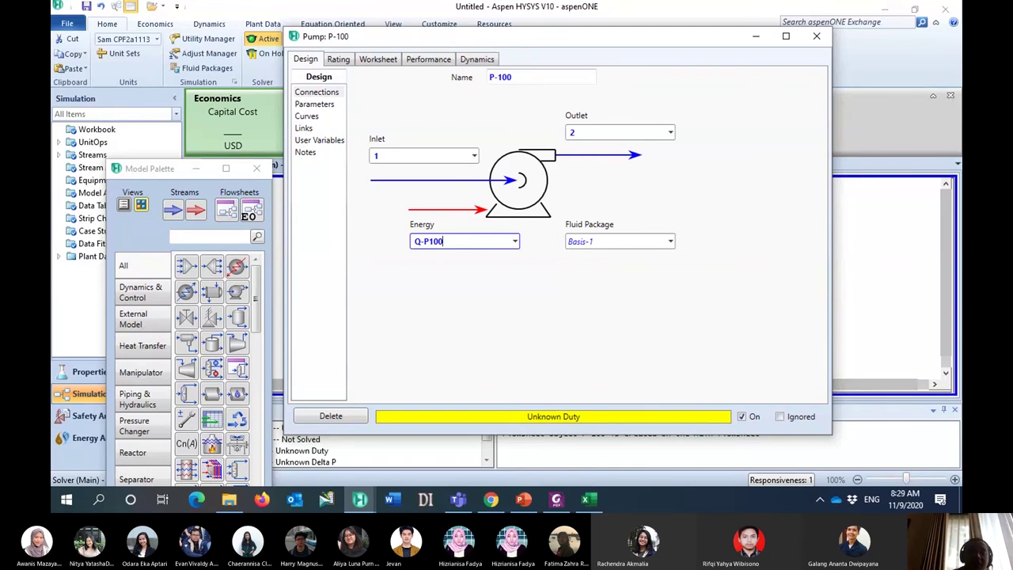
Add a characteristic curve to the pump, check the speeds in the Excel Pump curve workbook, and set the curve's speed to 1200 rpm in HYSYS
{"action": "left_click", "coordinate": [339, 61]}
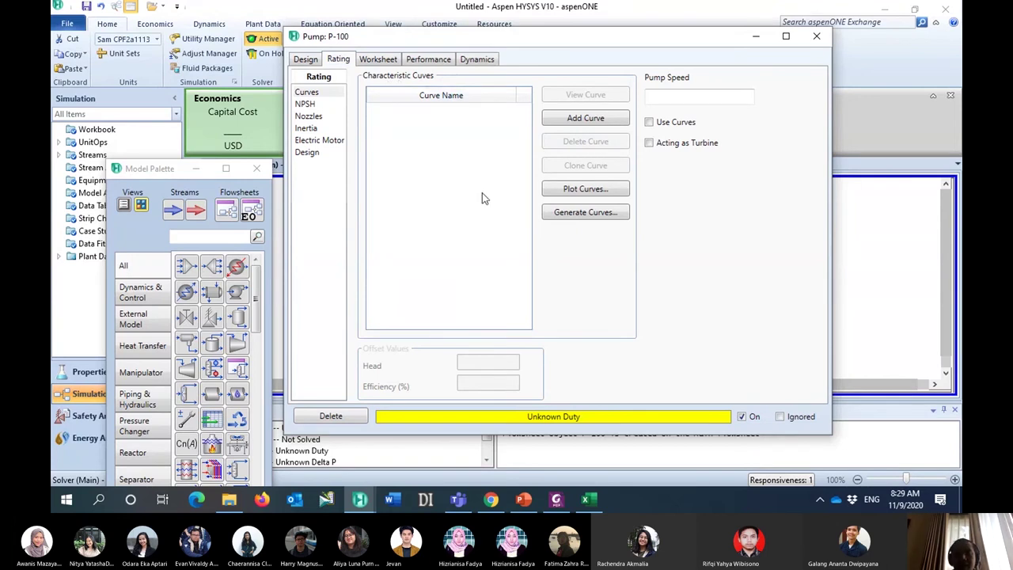
{"action": "left_click", "coordinate": [573, 119]}
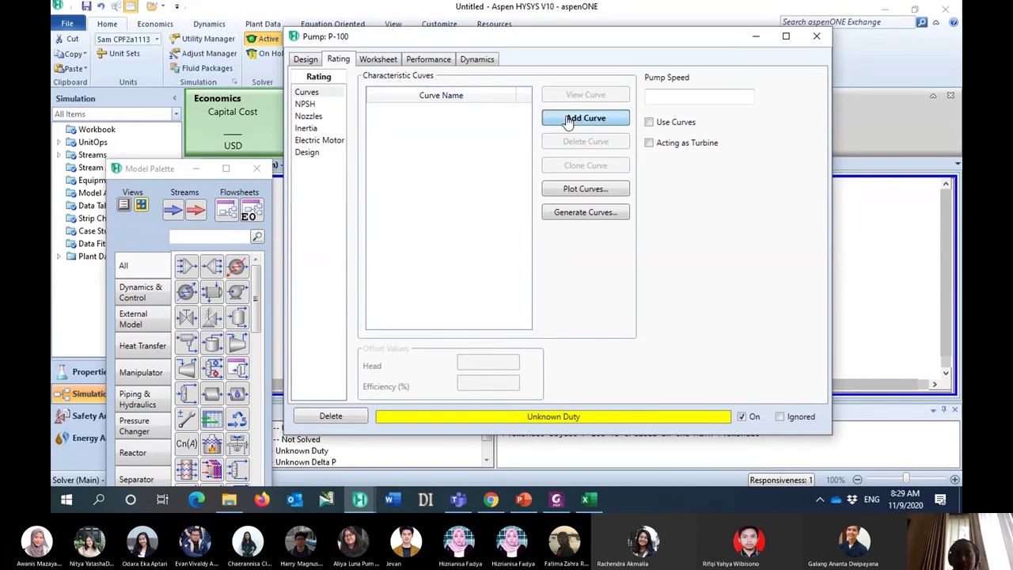
{"action": "left_click_drag", "start_coordinate": [319, 118], "coordinate": [448, 125]}
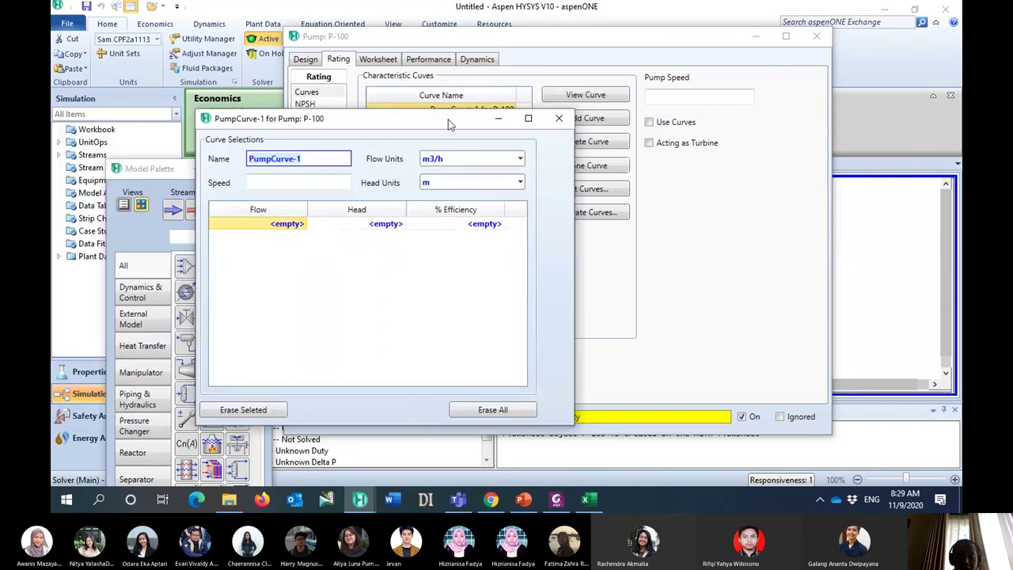
{"action": "left_click", "coordinate": [586, 498]}
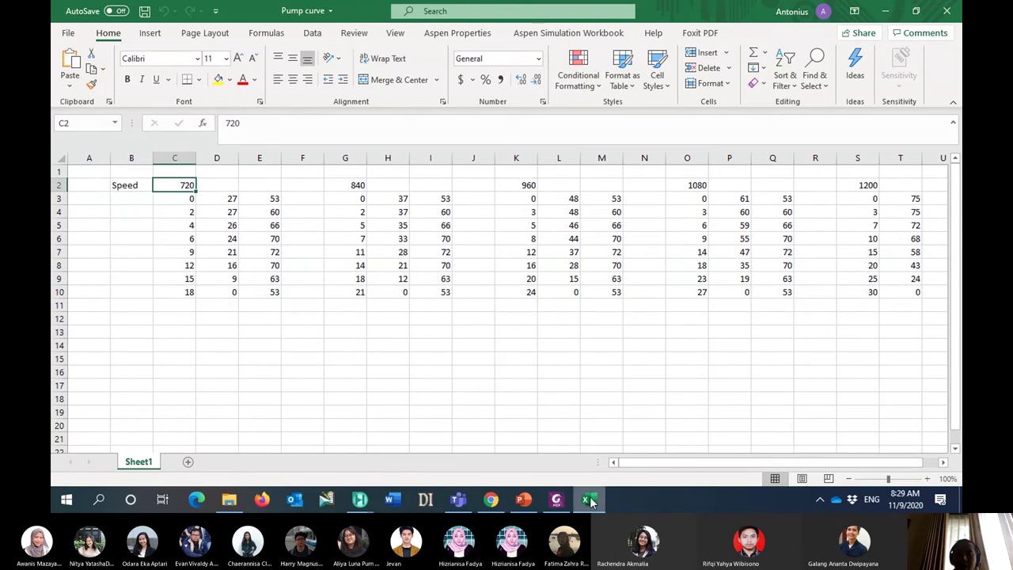
{"action": "mouse_move", "coordinate": [490, 499]}
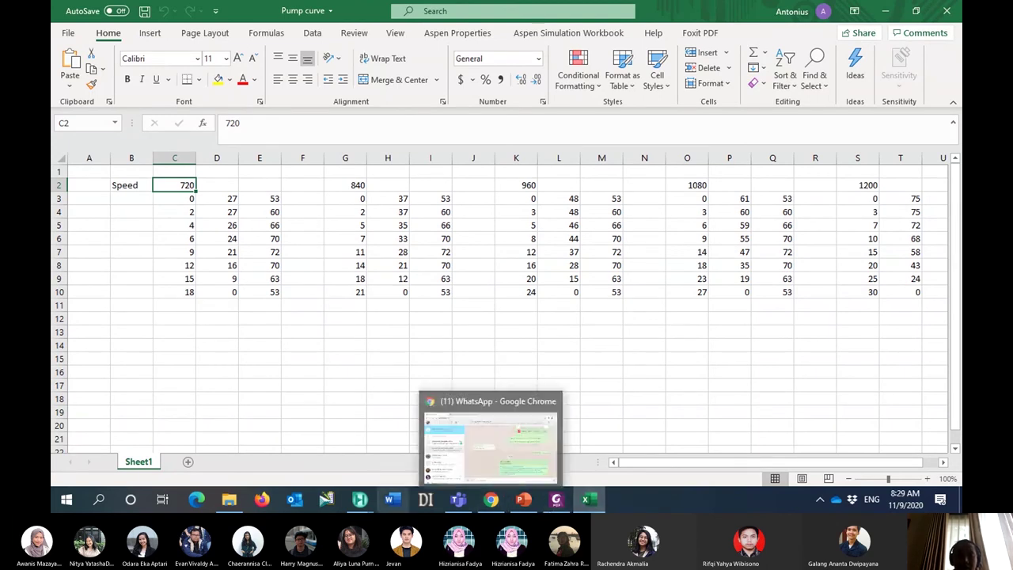
{"action": "mouse_move", "coordinate": [360, 499]}
{"action": "left_click", "coordinate": [485, 429]}
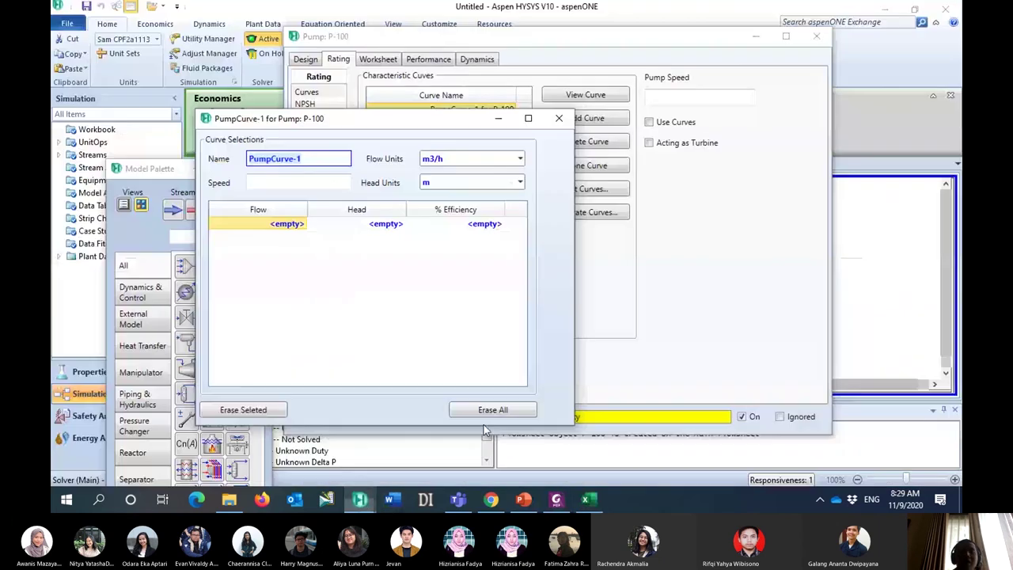
{"action": "left_click", "coordinate": [311, 181]}
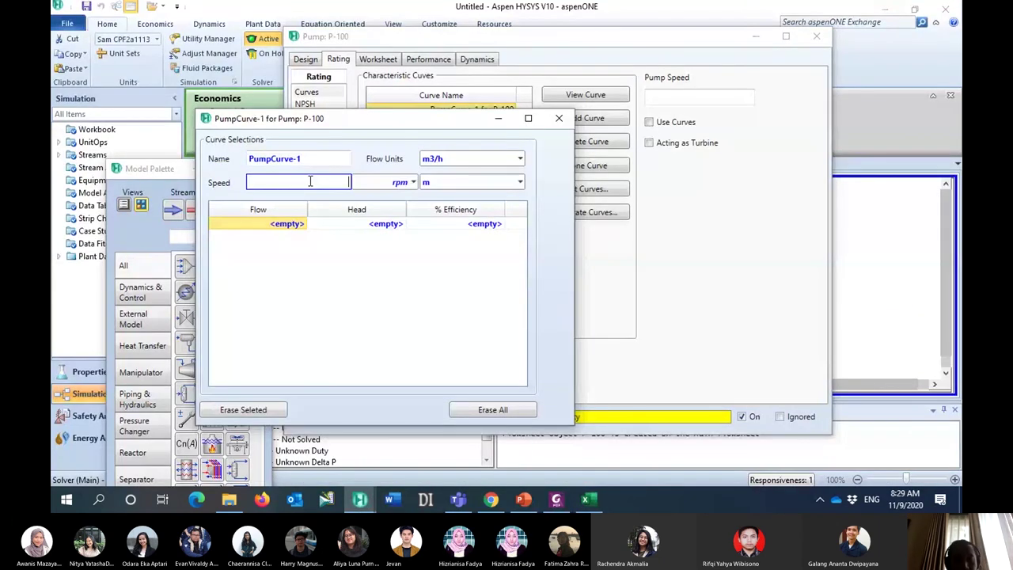
{"action": "type", "text": "200"}
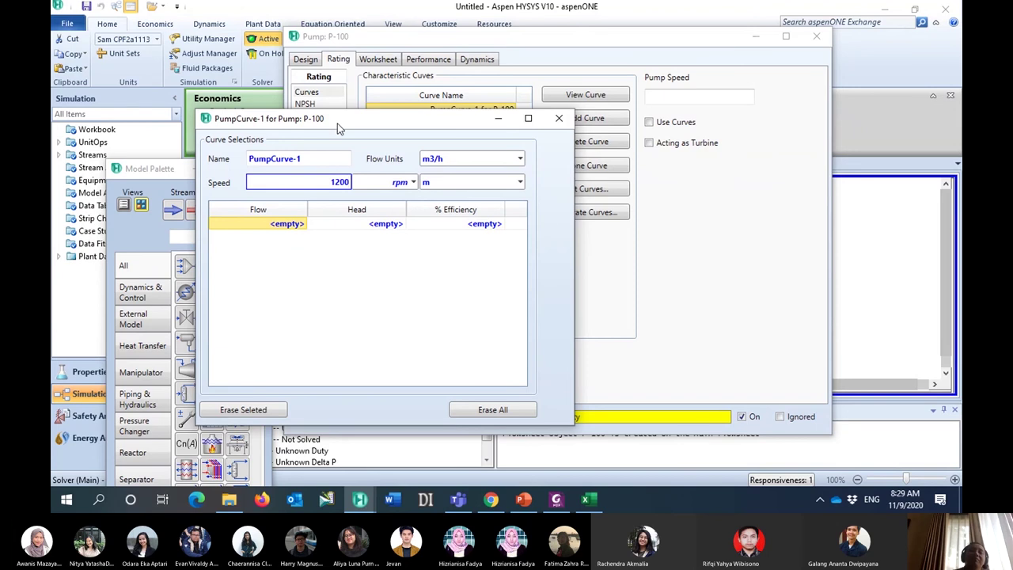
{"action": "left_click", "coordinate": [661, 271]}
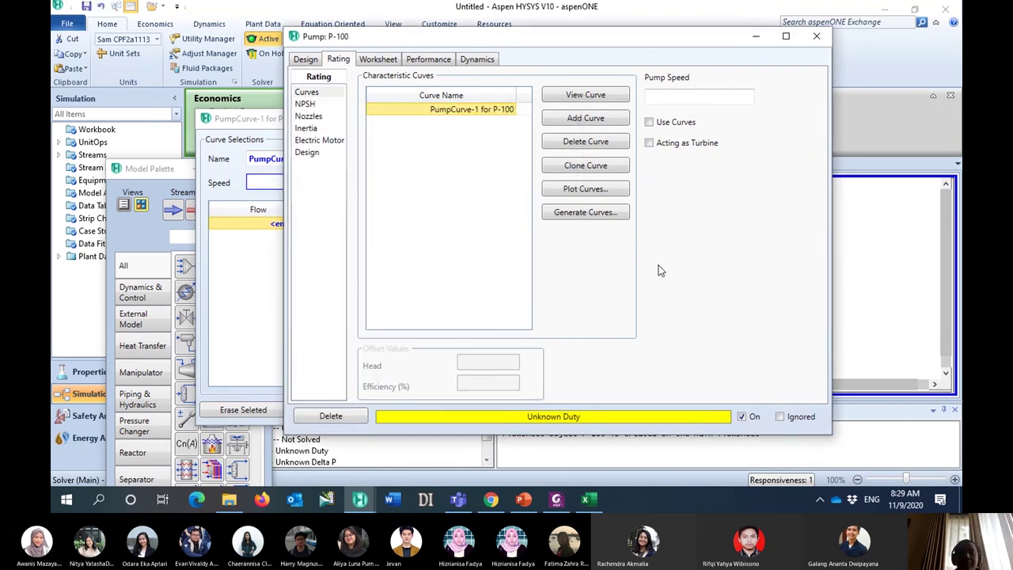
Copy the 1200 rpm curve data in S3:U10 from the Excel workbook and paste it into PumpCurve-1's flow, head and efficiency table in HYSYS
{"action": "left_click", "coordinate": [585, 499]}
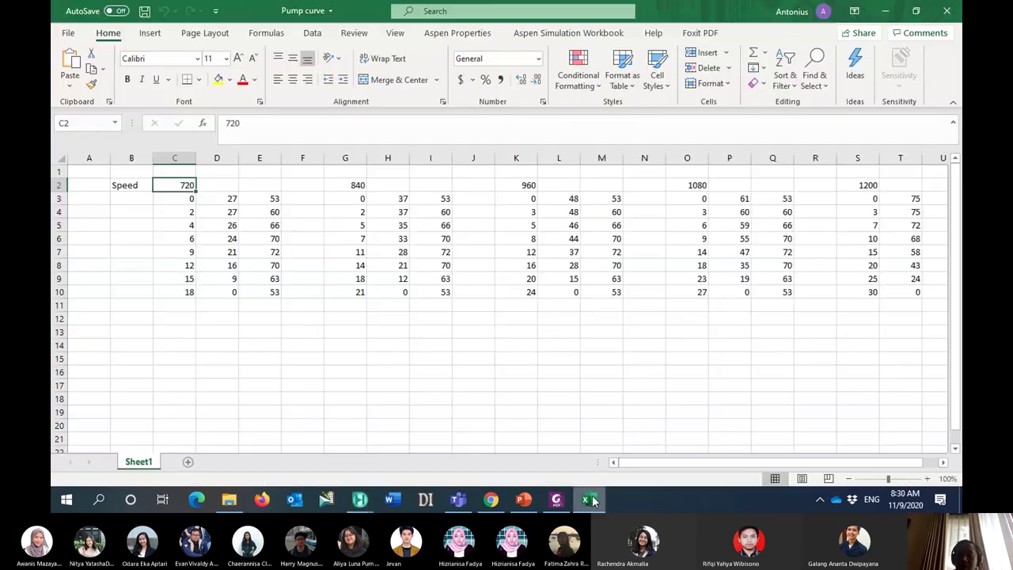
{"action": "left_click_drag", "start_coordinate": [727, 468], "coordinate": [768, 470]}
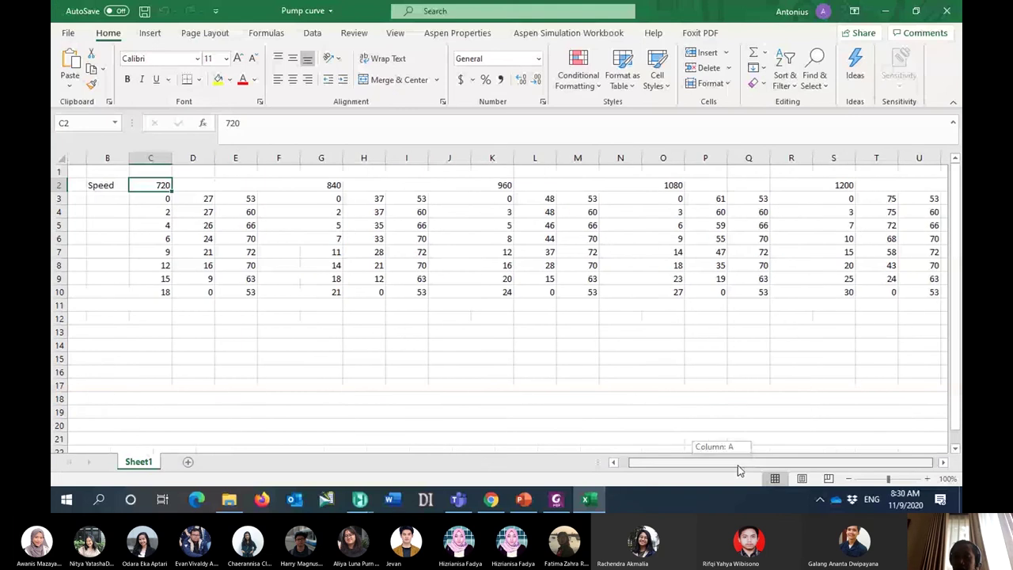
{"action": "left_click_drag", "start_coordinate": [820, 198], "coordinate": [884, 293]}
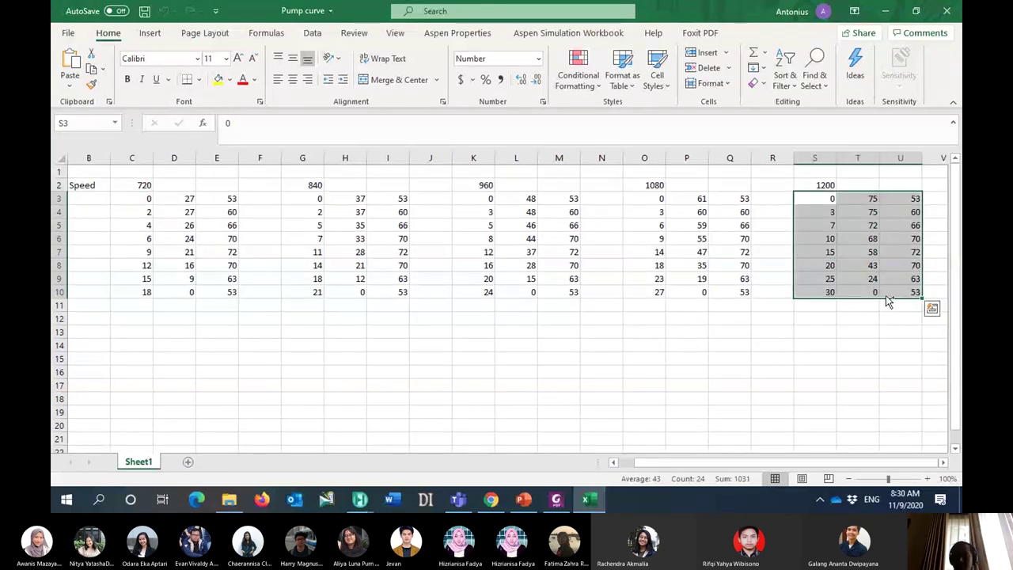
{"action": "key", "text": "ctrl+c"}
{"action": "left_click", "coordinate": [589, 499]}
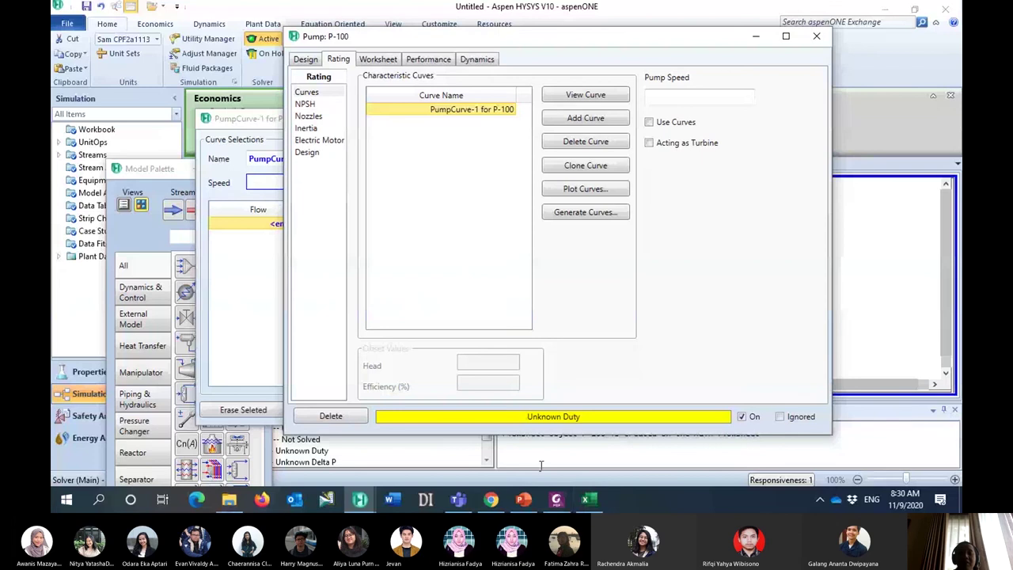
{"action": "left_click", "coordinate": [254, 119]}
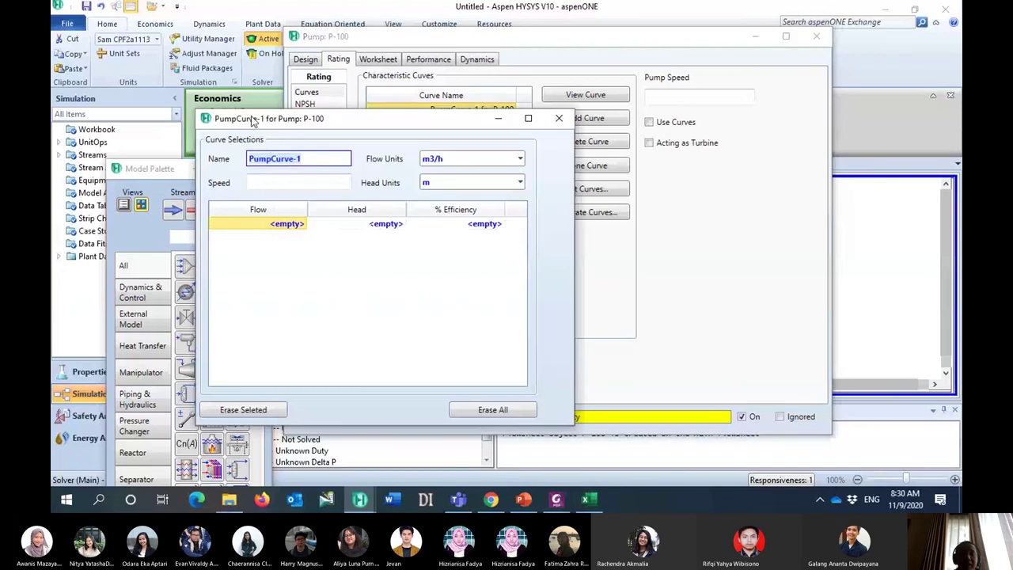
{"action": "left_click", "coordinate": [275, 225]}
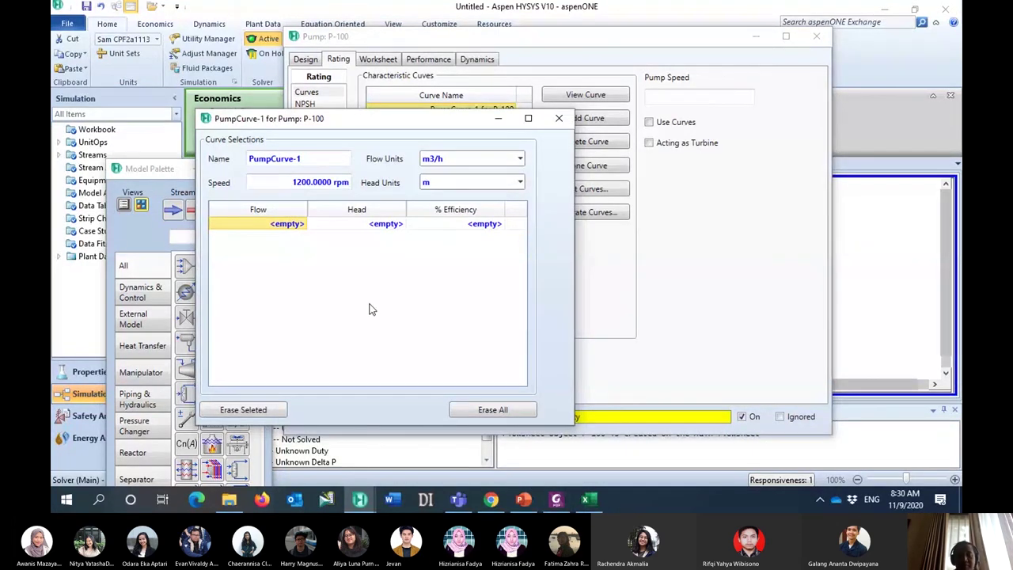
{"action": "key", "text": "ctrl+v"}
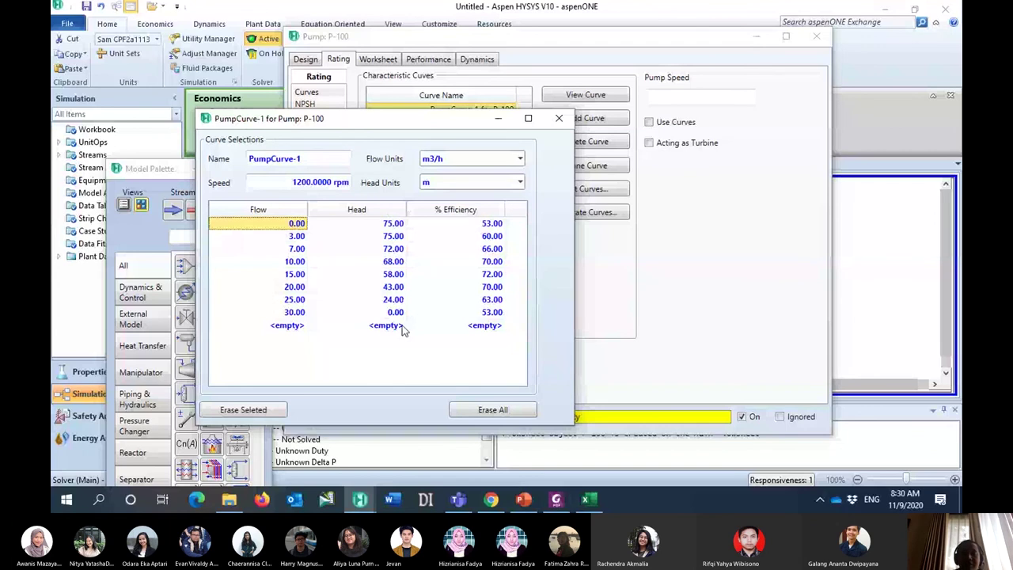
{"action": "left_click", "coordinate": [558, 119]}
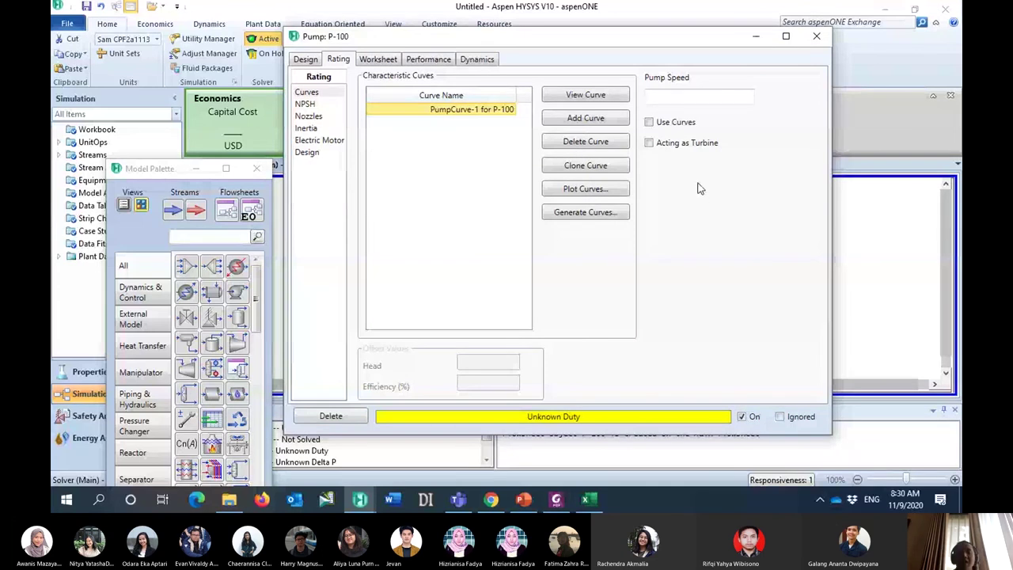
Enable the use of curves for the pump and set its pump speed to 1200 rpm
{"action": "left_click", "coordinate": [649, 124]}
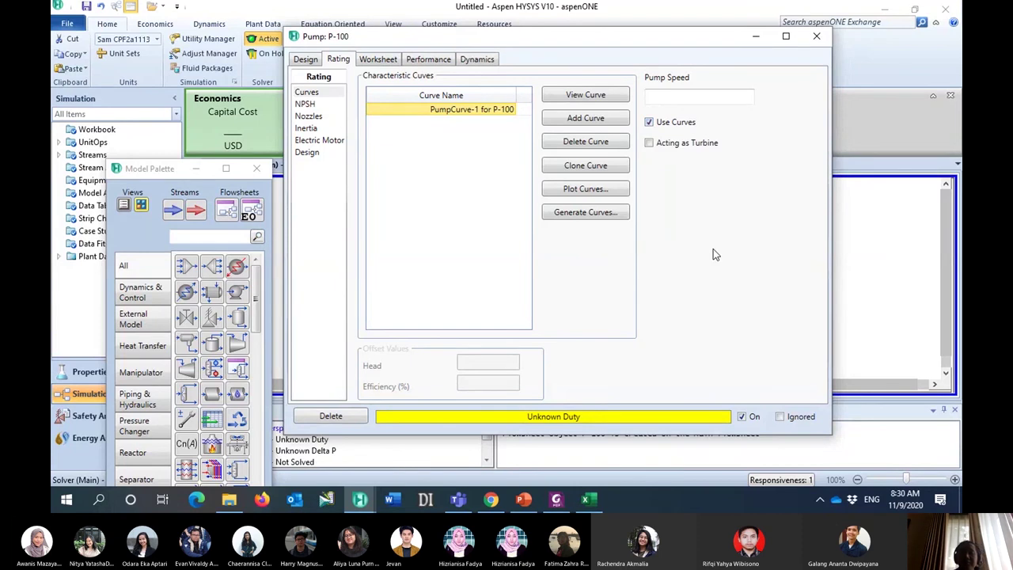
{"action": "left_click", "coordinate": [673, 97]}
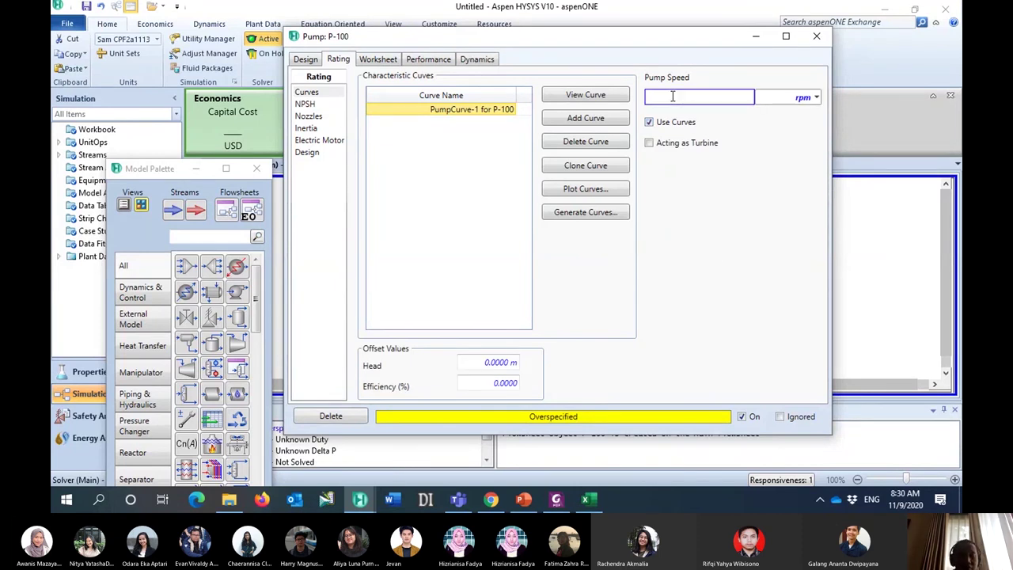
{"action": "type", "text": "1200"}
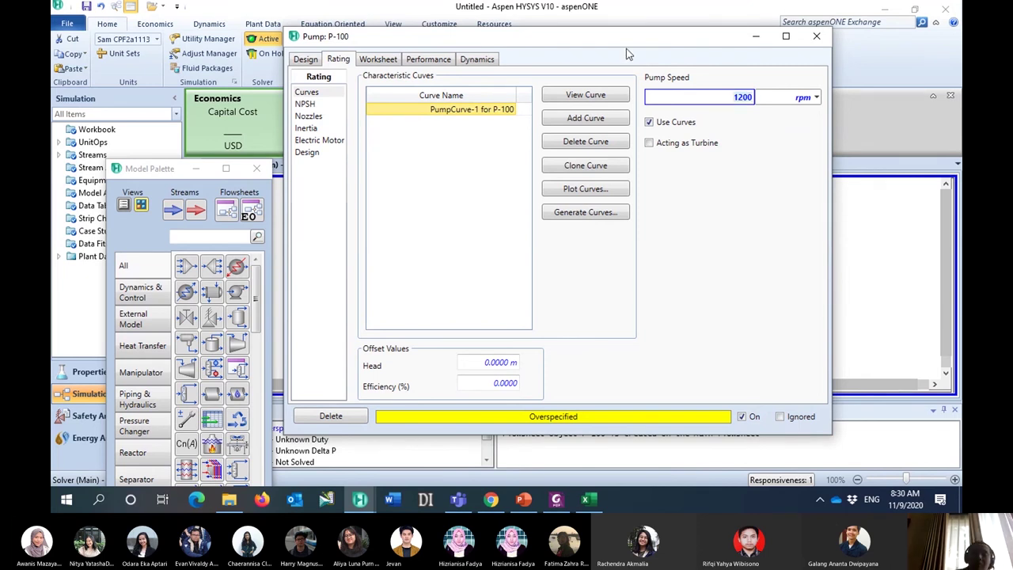
{"action": "key", "text": "Return"}
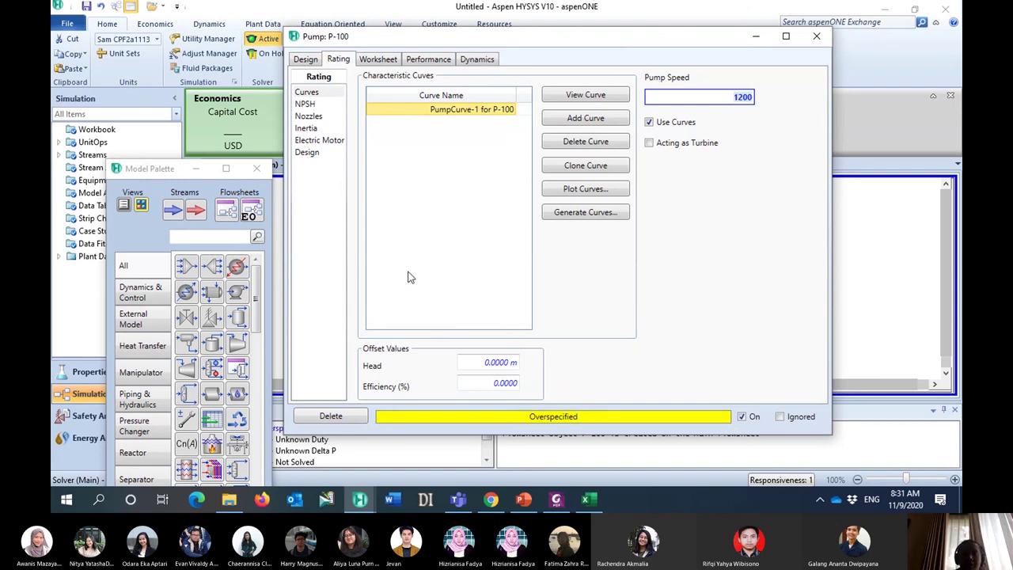
Clear the default adiabatic efficiency from the pump's design parameters
{"action": "left_click", "coordinate": [316, 60]}
{"action": "left_click", "coordinate": [316, 105]}
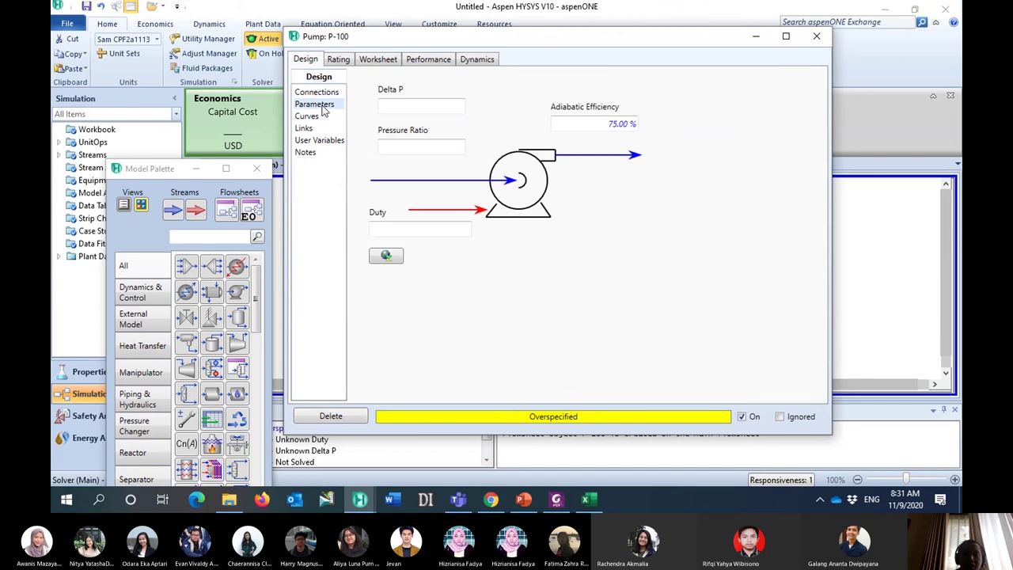
{"action": "left_click", "coordinate": [612, 124]}
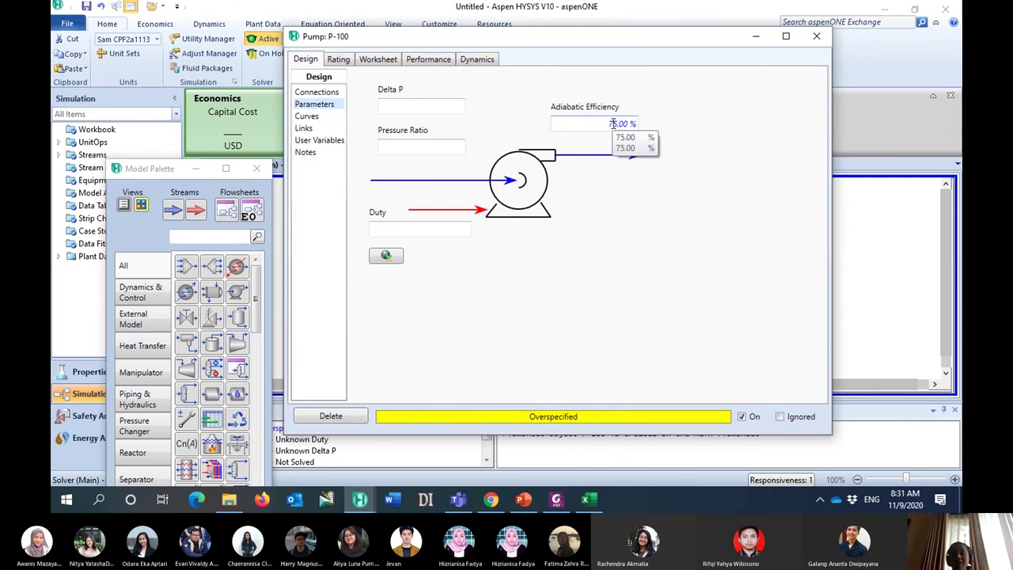
{"action": "left_click_drag", "start_coordinate": [625, 47], "coordinate": [599, 59]}
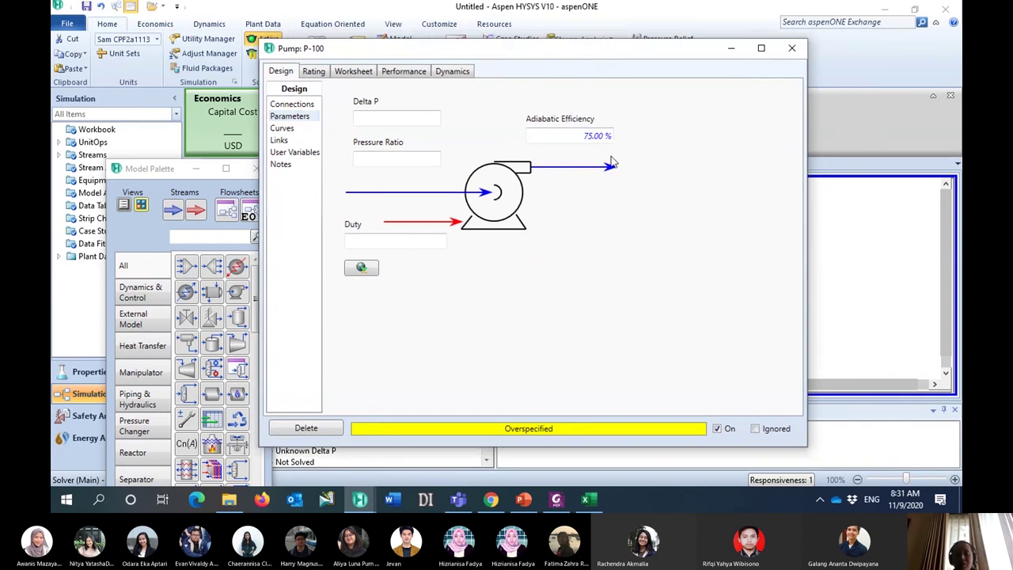
{"action": "left_click", "coordinate": [582, 133]}
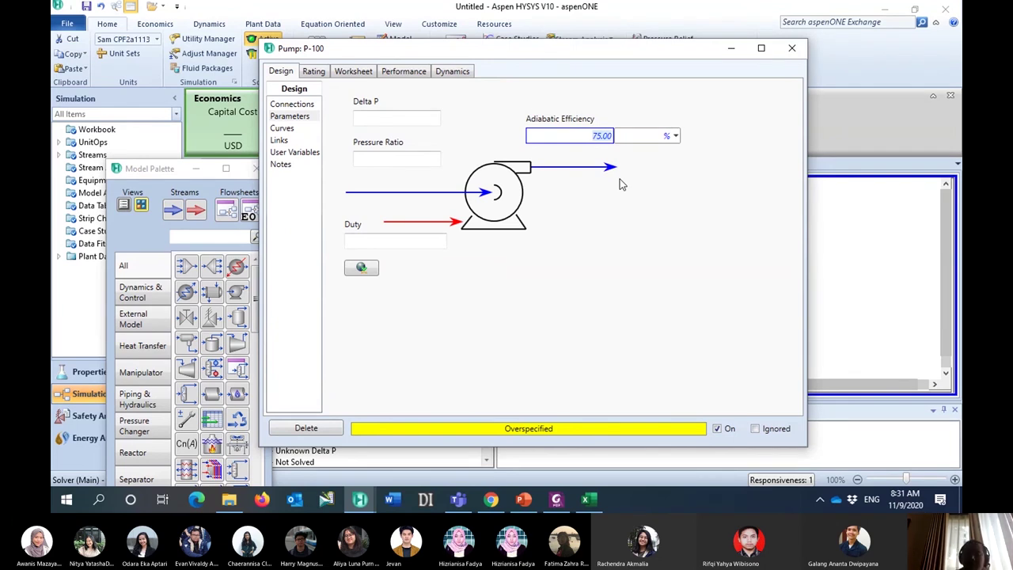
{"action": "key", "text": "Delete"}
{"action": "left_click", "coordinate": [600, 227]}
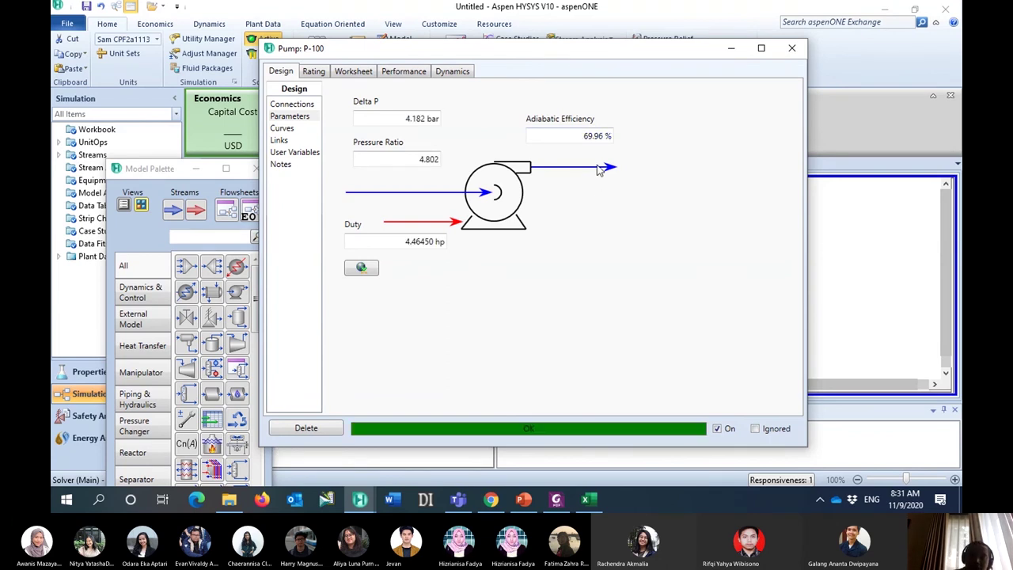
{"action": "mouse_move", "coordinate": [594, 141]}
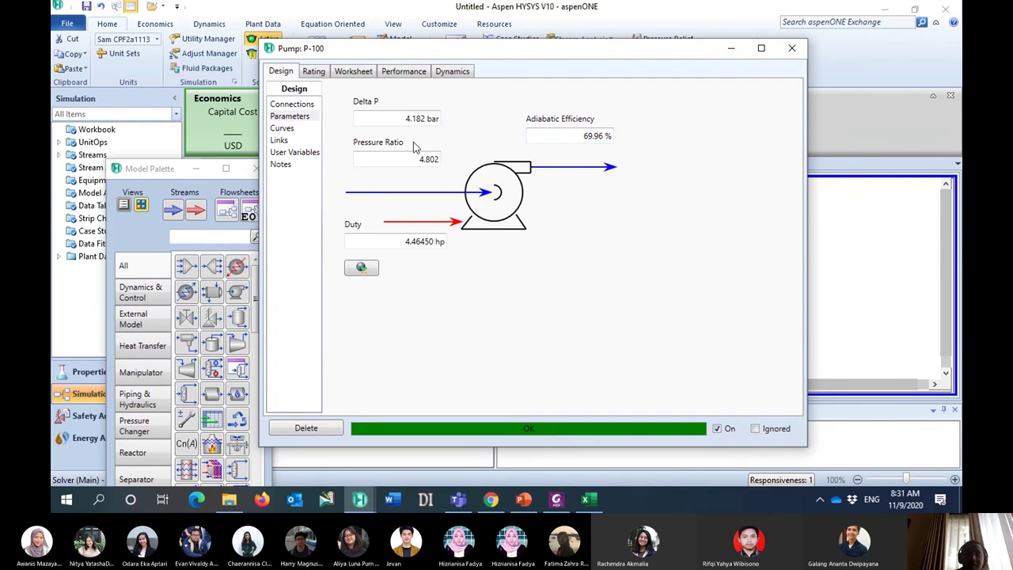
Plot the pump's head curve and examine the current operating point on it
{"action": "left_click", "coordinate": [315, 72]}
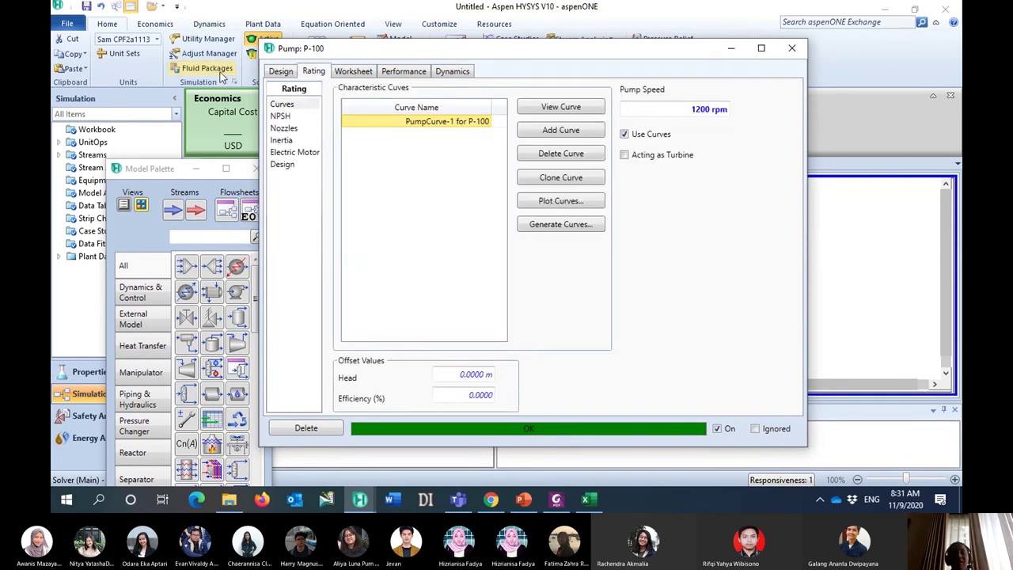
{"action": "left_click", "coordinate": [560, 202]}
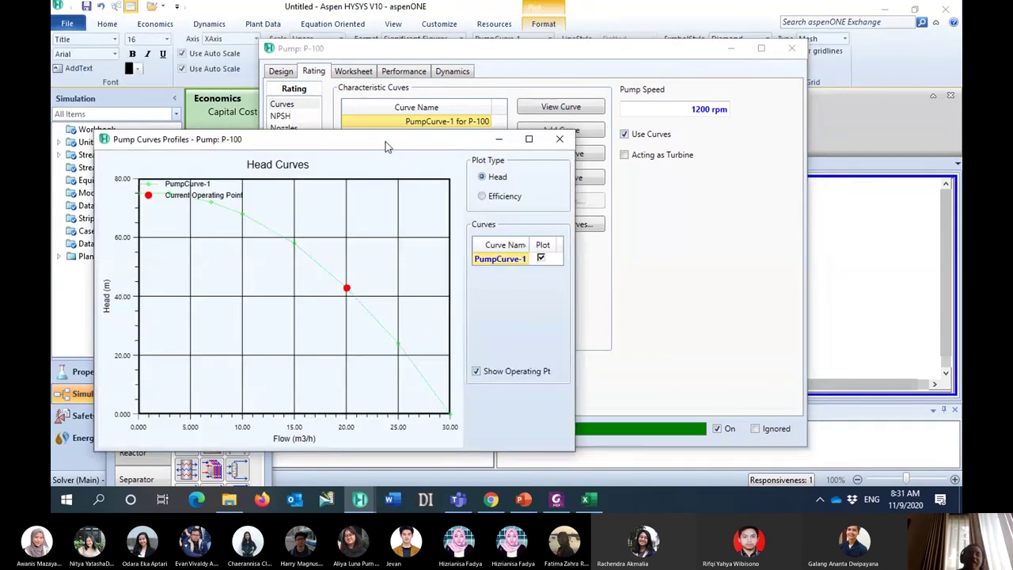
{"action": "left_click_drag", "start_coordinate": [388, 144], "coordinate": [544, 60]}
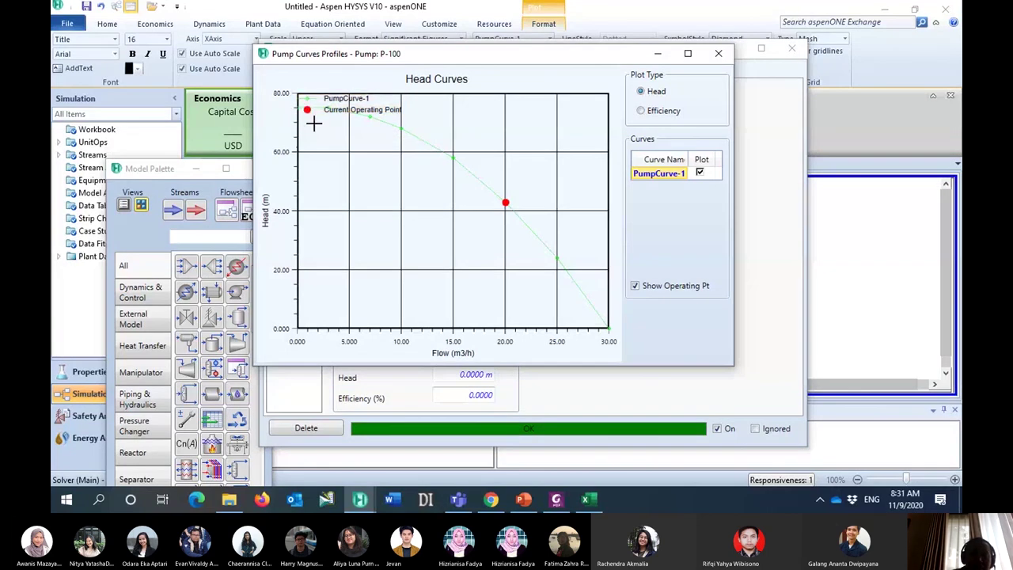
Examine the operating point on the pump's head curve, close the plot and check stream 2's conditions on the flowsheet
{"action": "mouse_move", "coordinate": [516, 229]}
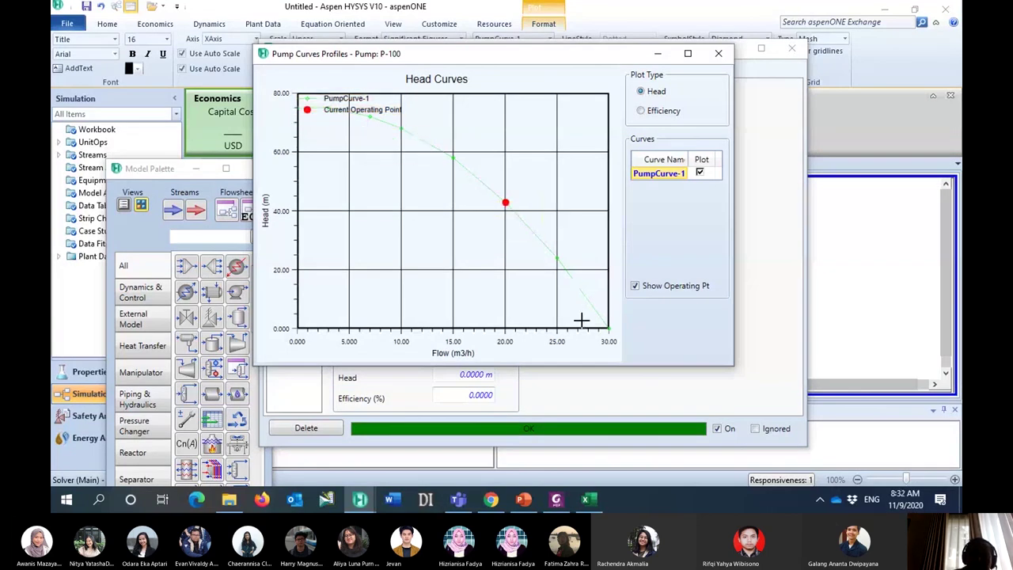
{"action": "mouse_move", "coordinate": [461, 164]}
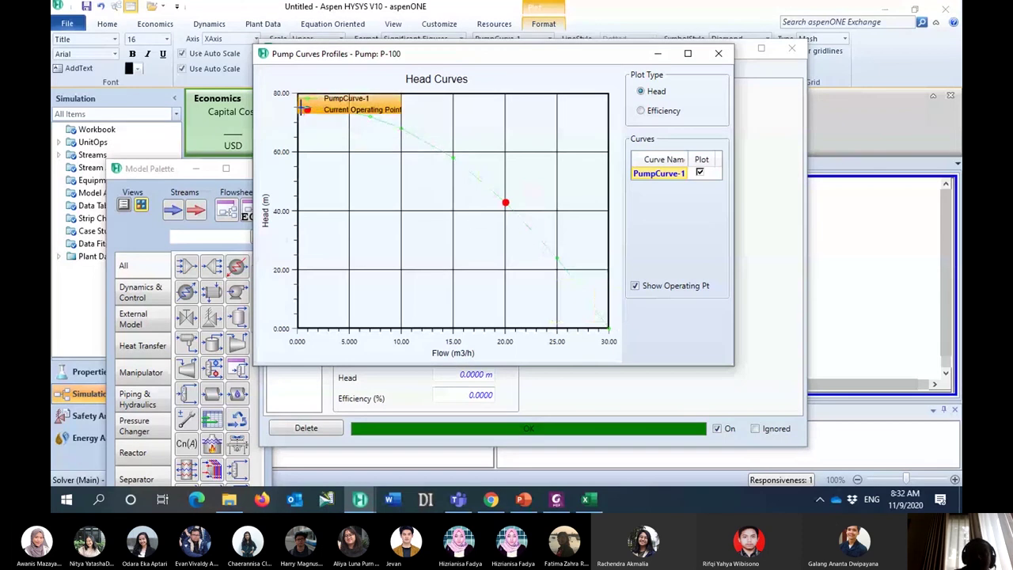
{"action": "mouse_move", "coordinate": [554, 269]}
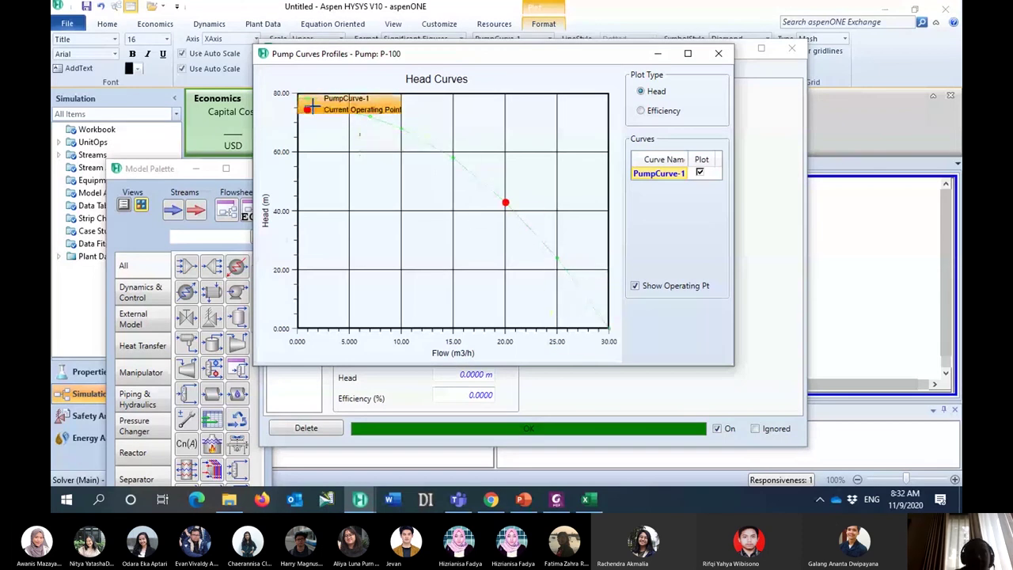
{"action": "mouse_move", "coordinate": [525, 246]}
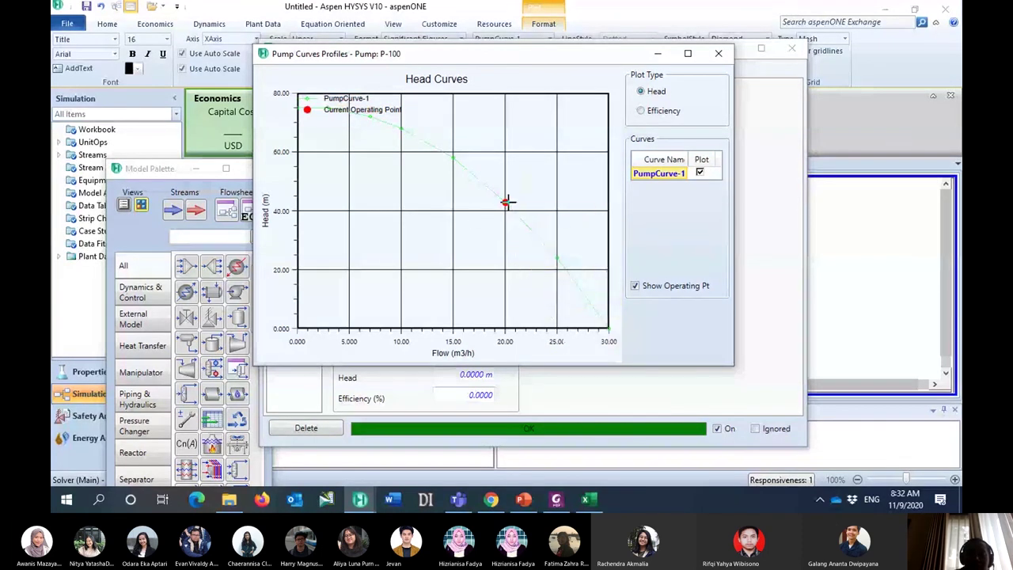
{"action": "mouse_move", "coordinate": [505, 202]}
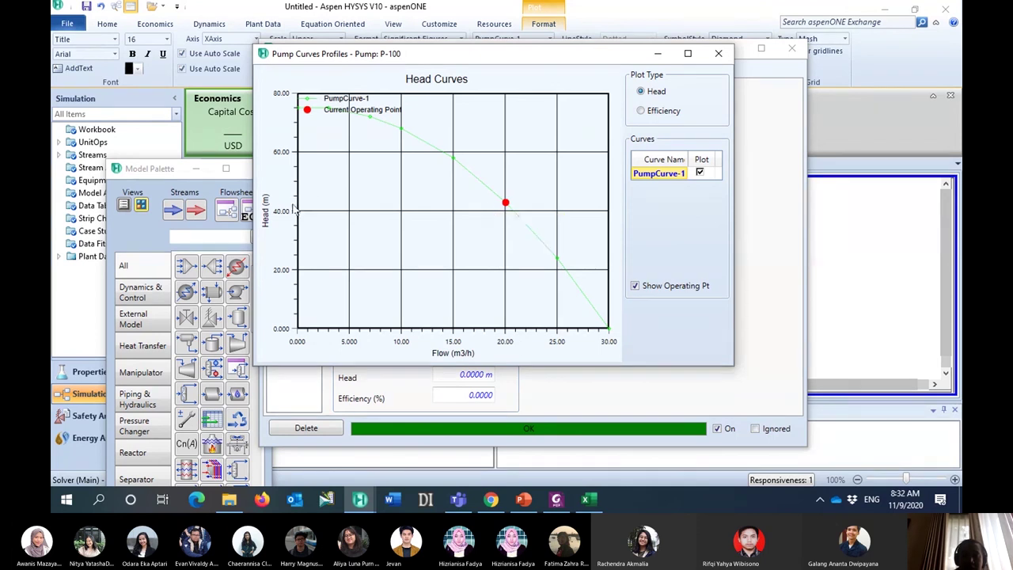
{"action": "left_click", "coordinate": [718, 54]}
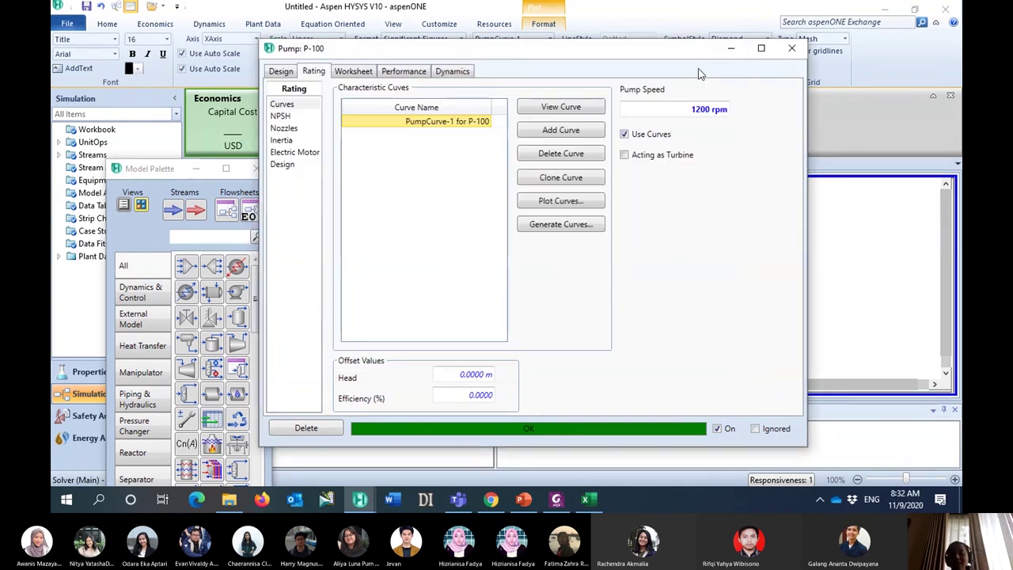
{"action": "left_click", "coordinate": [732, 50]}
{"action": "mouse_move", "coordinate": [463, 226]}
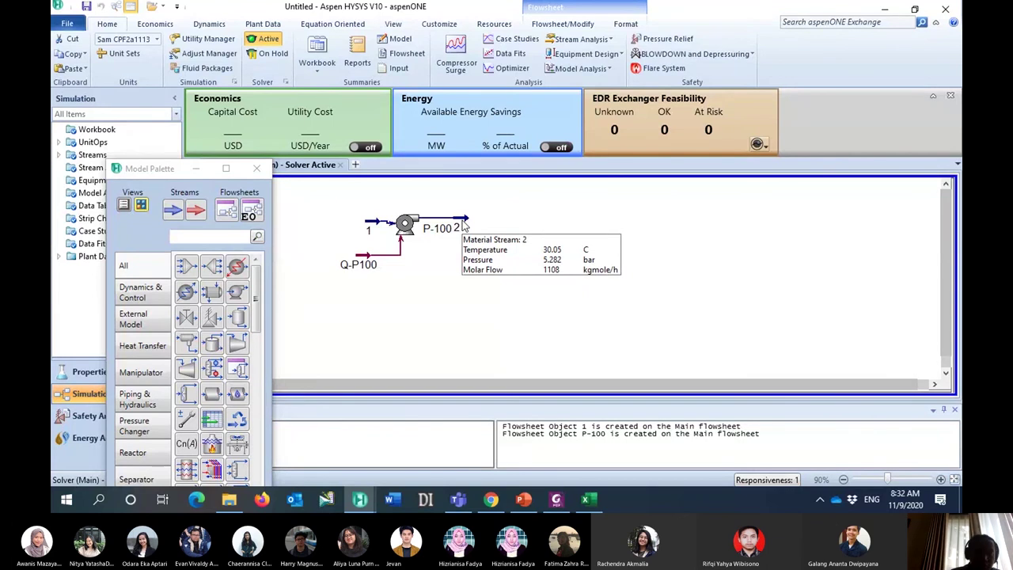
Find the pipe segment in the model palette and place one on the flowsheet after stream 2
{"action": "left_click_drag", "start_coordinate": [169, 176], "coordinate": [196, 45]}
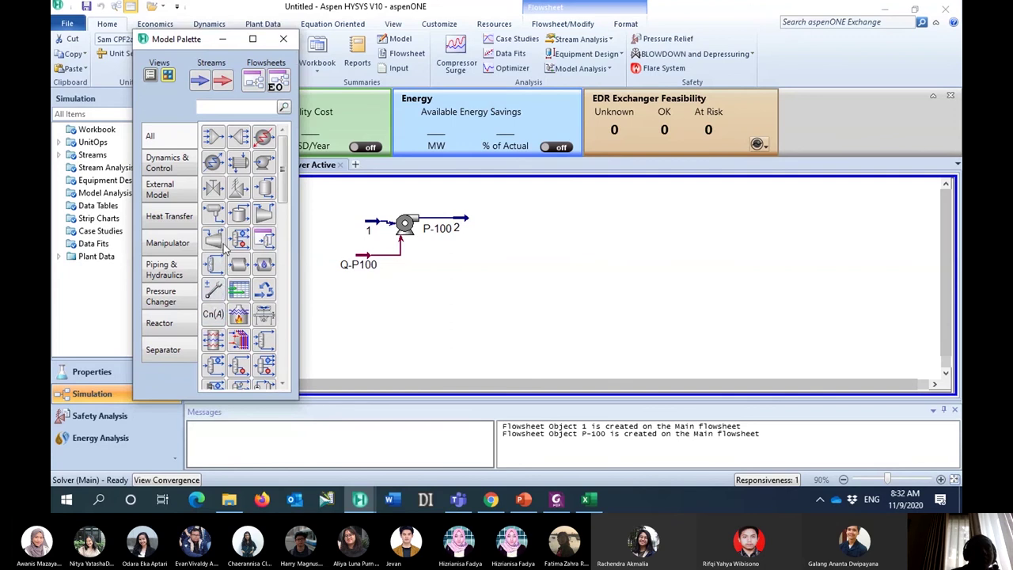
{"action": "scroll", "coordinate": [237, 269], "scroll_direction": "down", "scroll_amount": 2}
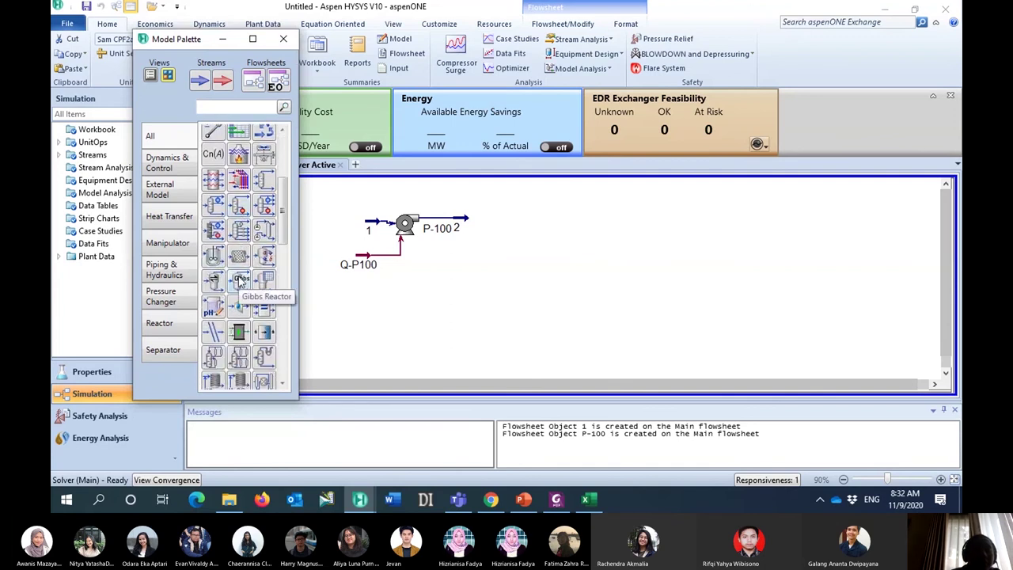
{"action": "scroll", "coordinate": [273, 317], "scroll_direction": "down", "scroll_amount": 2}
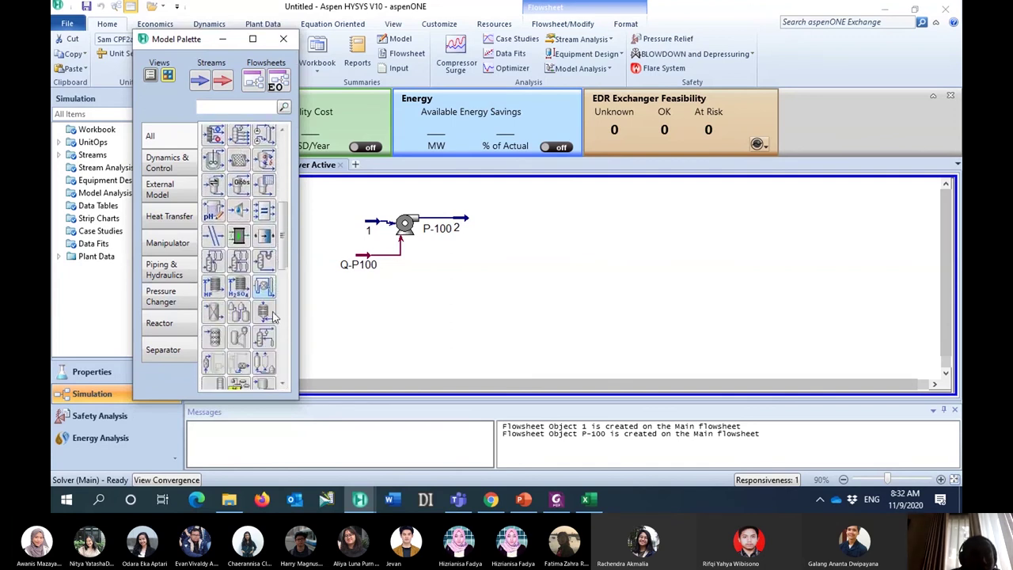
{"action": "scroll", "coordinate": [273, 316], "scroll_direction": "down", "scroll_amount": 3}
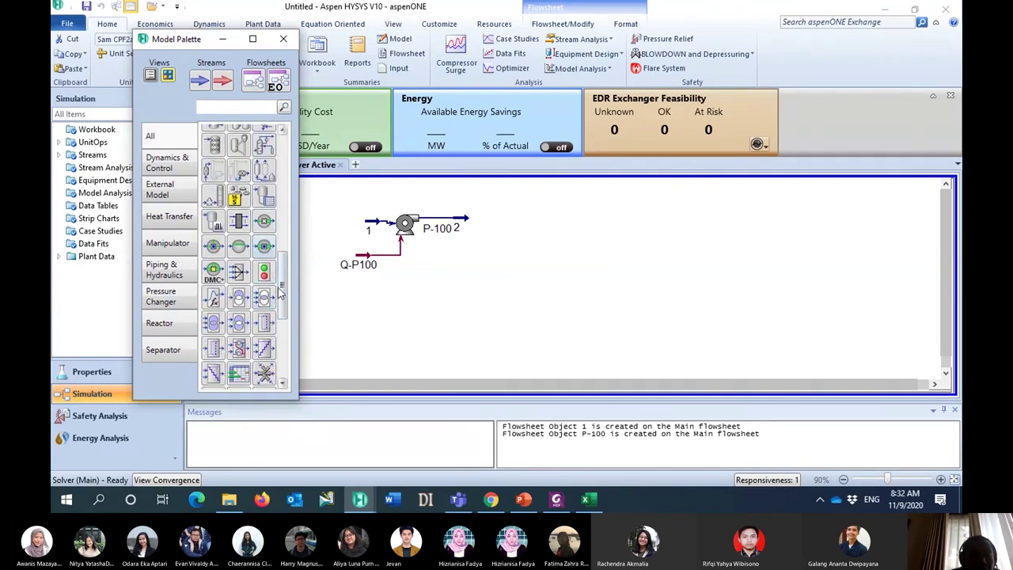
{"action": "left_click_drag", "start_coordinate": [279, 293], "coordinate": [295, 187]}
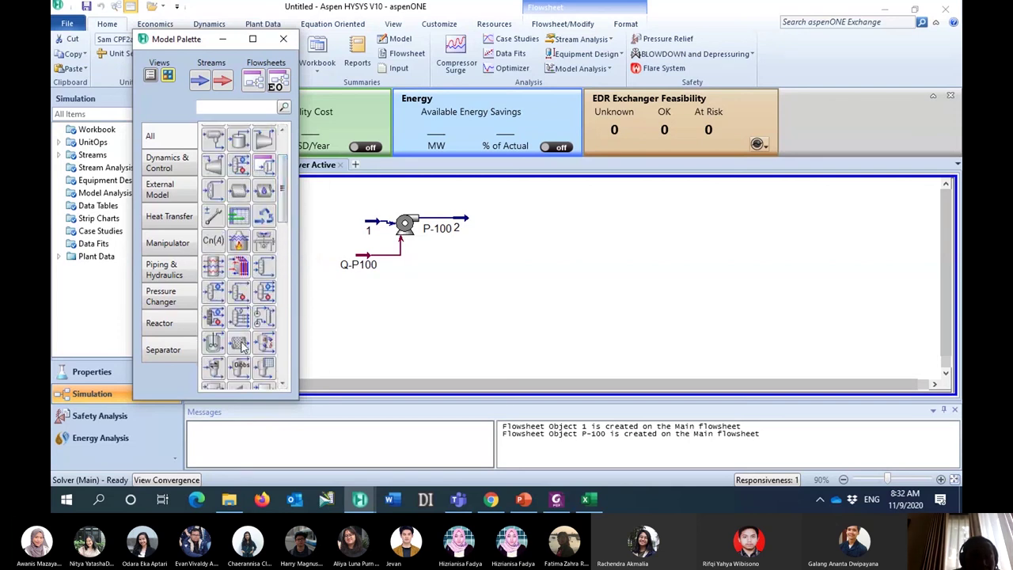
{"action": "scroll", "coordinate": [289, 285], "scroll_direction": "up", "scroll_amount": 2}
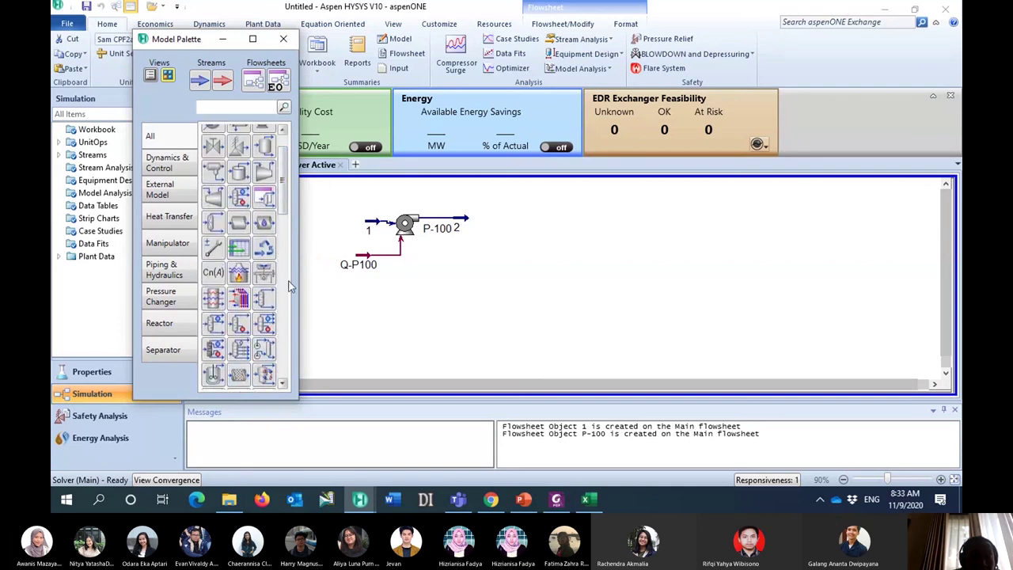
{"action": "left_click", "coordinate": [239, 255]}
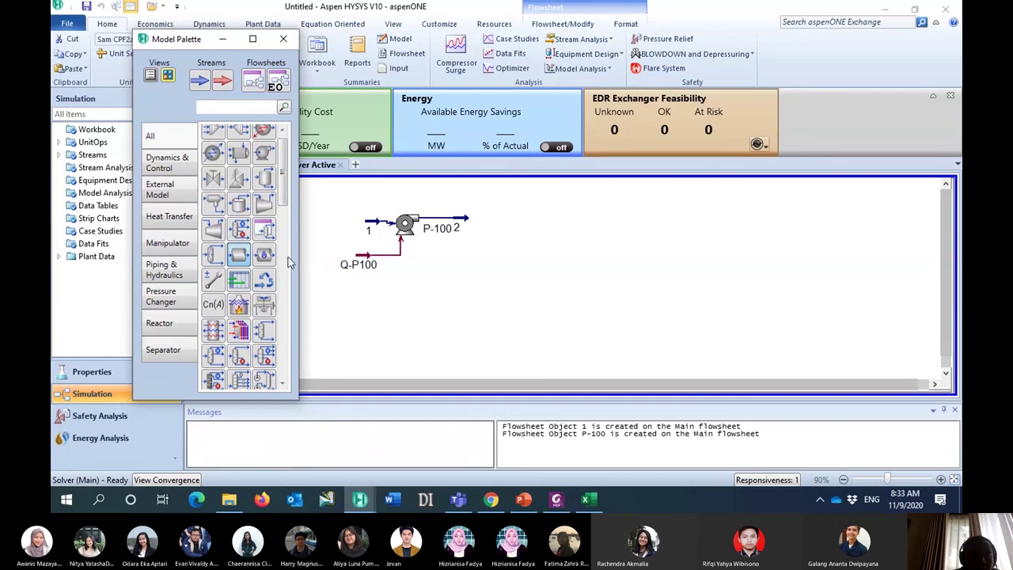
{"action": "left_click", "coordinate": [485, 232]}
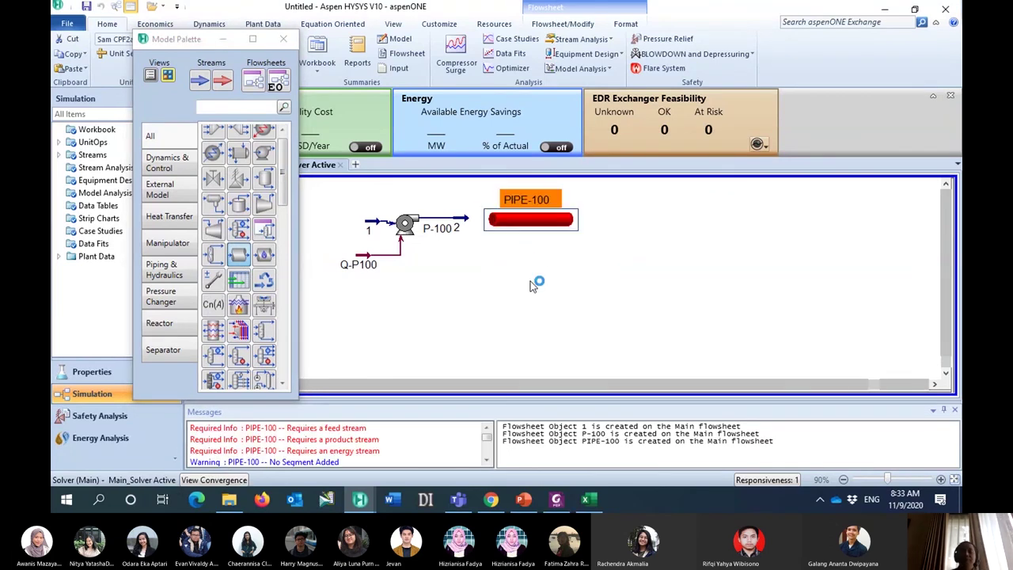
{"action": "left_click", "coordinate": [536, 282]}
Connect stream 2 as the pipe segment's inlet and create stream 3 as its outlet
{"action": "double_click", "coordinate": [527, 221]}
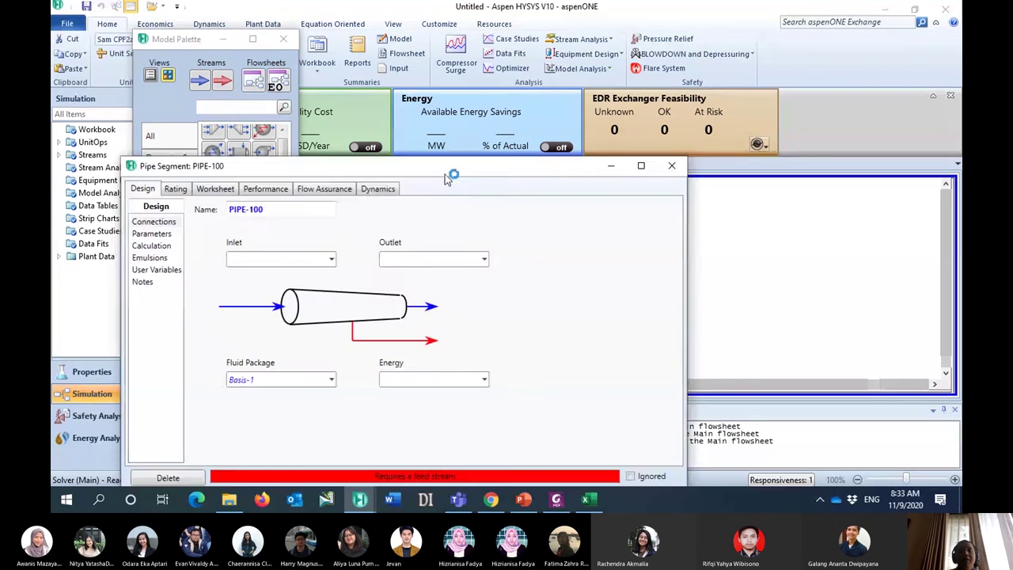
{"action": "left_click_drag", "start_coordinate": [445, 174], "coordinate": [504, 44]}
{"action": "left_click_drag", "start_coordinate": [417, 47], "coordinate": [569, 48]}
{"action": "left_click", "coordinate": [518, 138]}
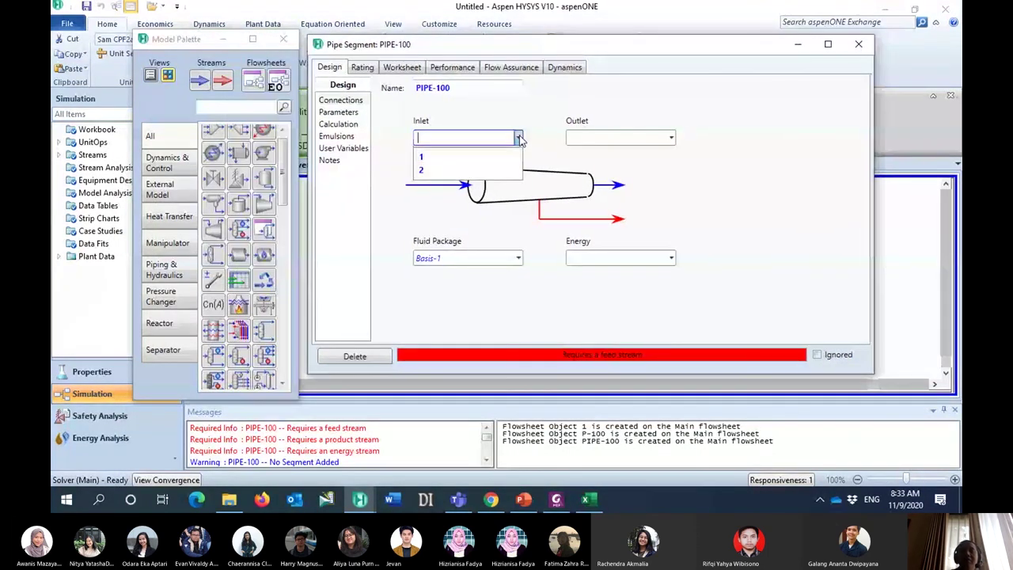
{"action": "left_click", "coordinate": [498, 172]}
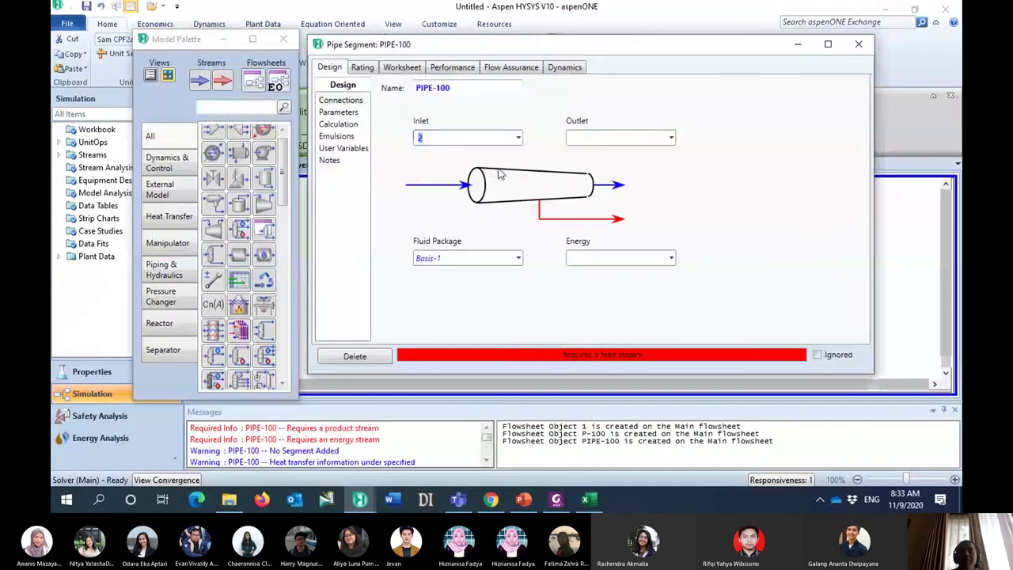
{"action": "left_click", "coordinate": [654, 136]}
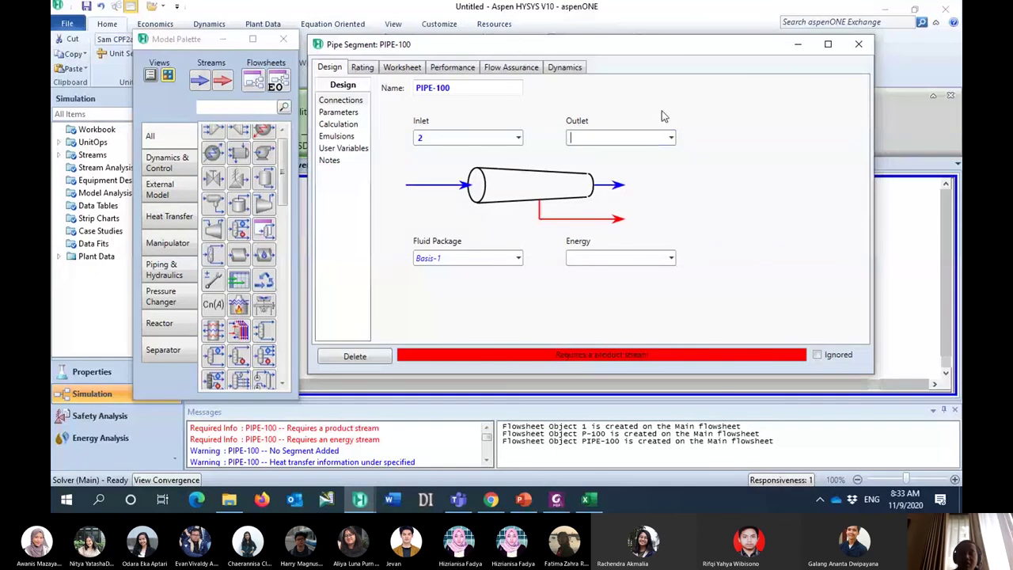
{"action": "type", "text": "3"}
Name the pipe segment's energy stream Q-PIPE100
{"action": "left_click", "coordinate": [641, 257]}
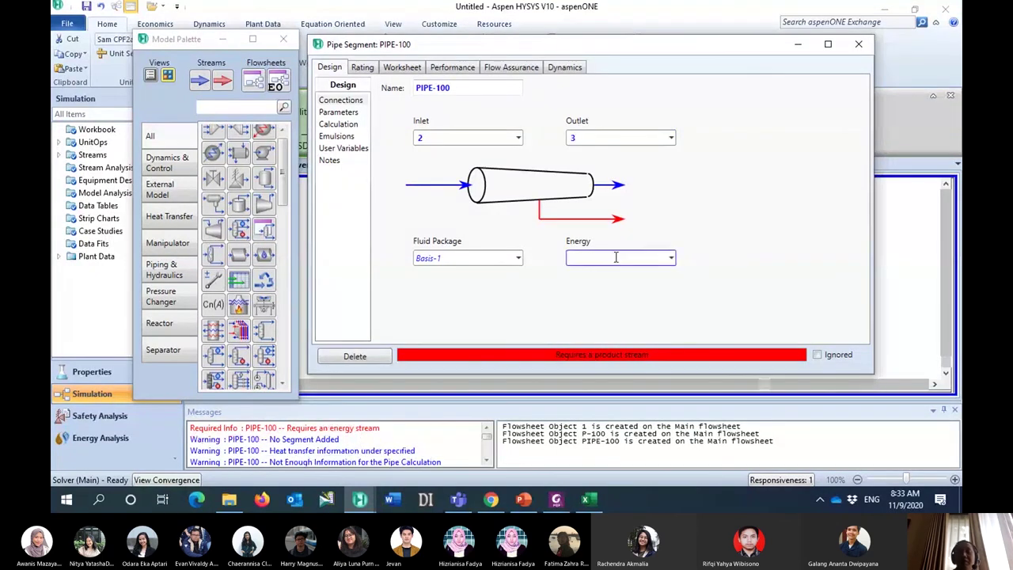
{"action": "type", "text": "Q"}
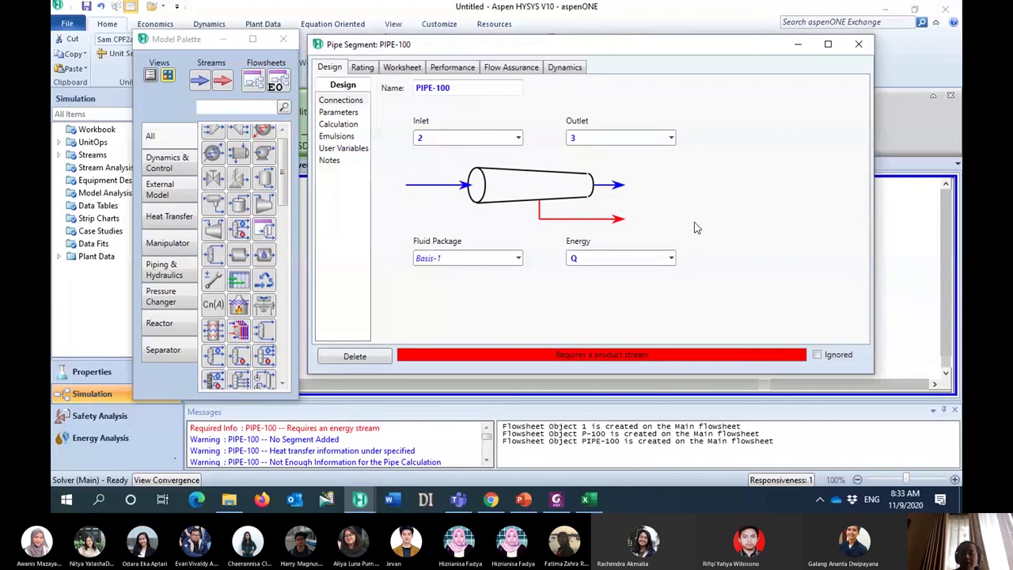
{"action": "type", "text": "-"}
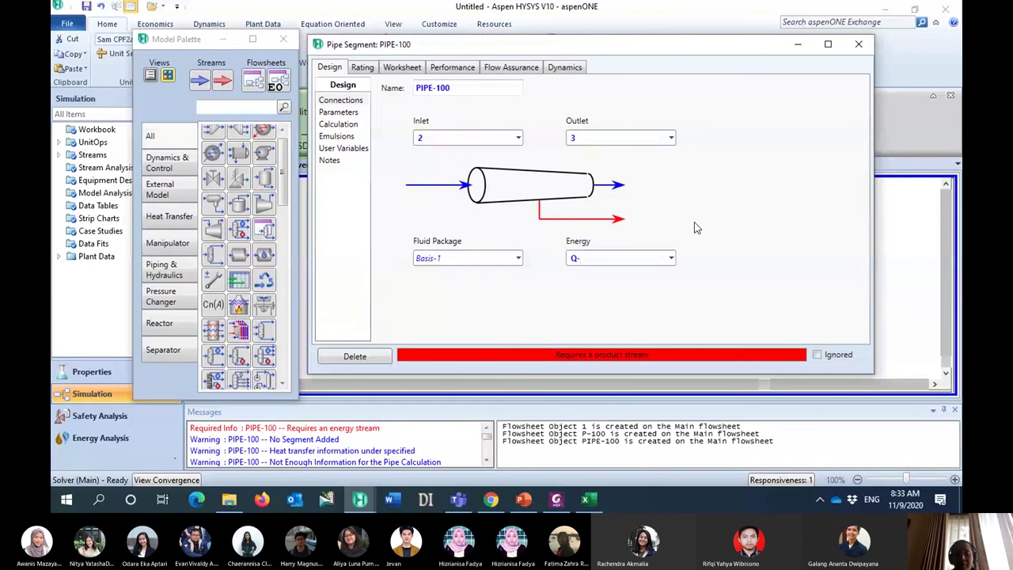
{"action": "type", "text": "PIPE1"}
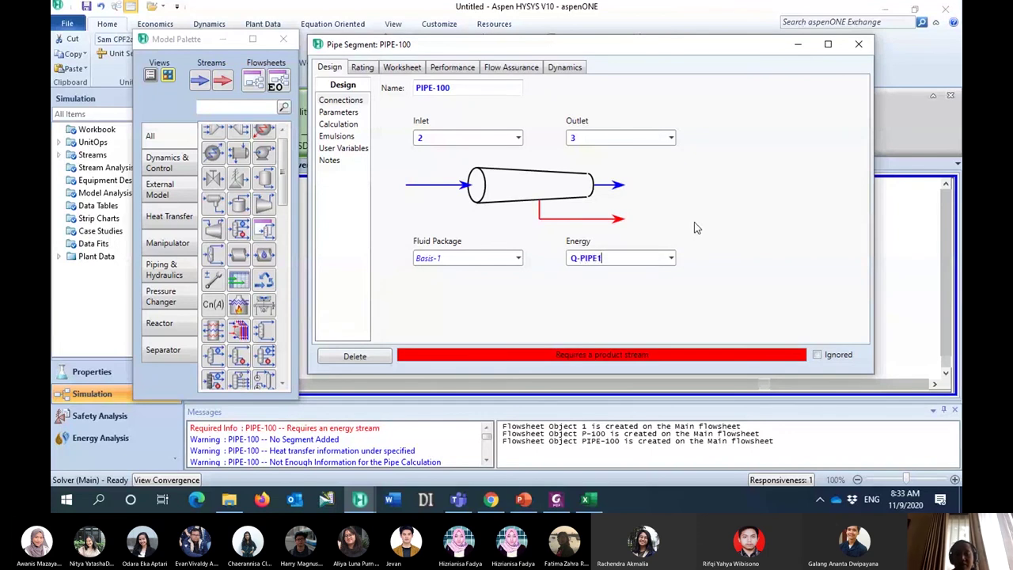
{"action": "type", "text": "00"}
{"action": "key", "text": "Return"}
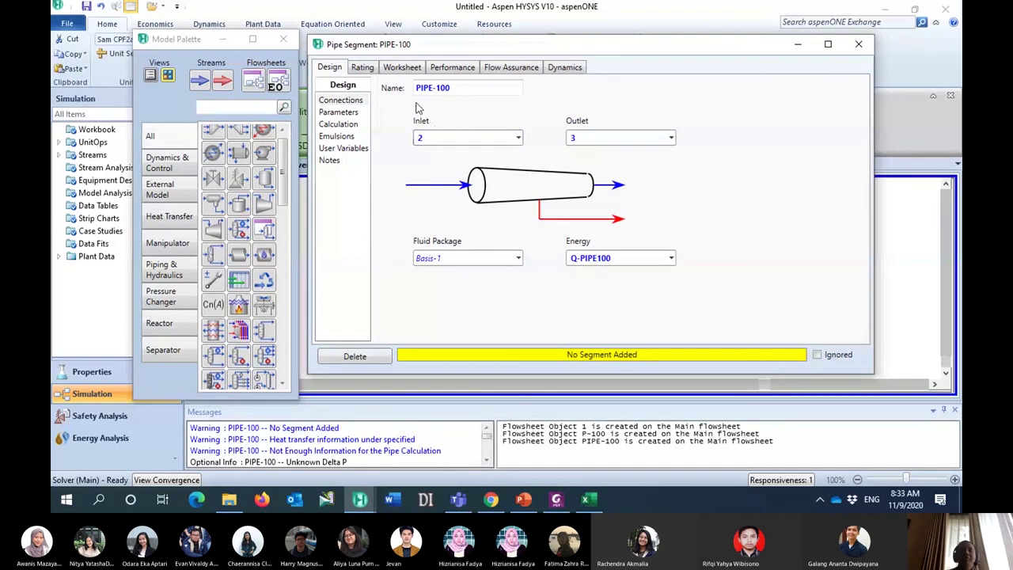
Append one segment to the pipe's length-elevation profile and close the pipe's window
{"action": "left_click", "coordinate": [362, 67]}
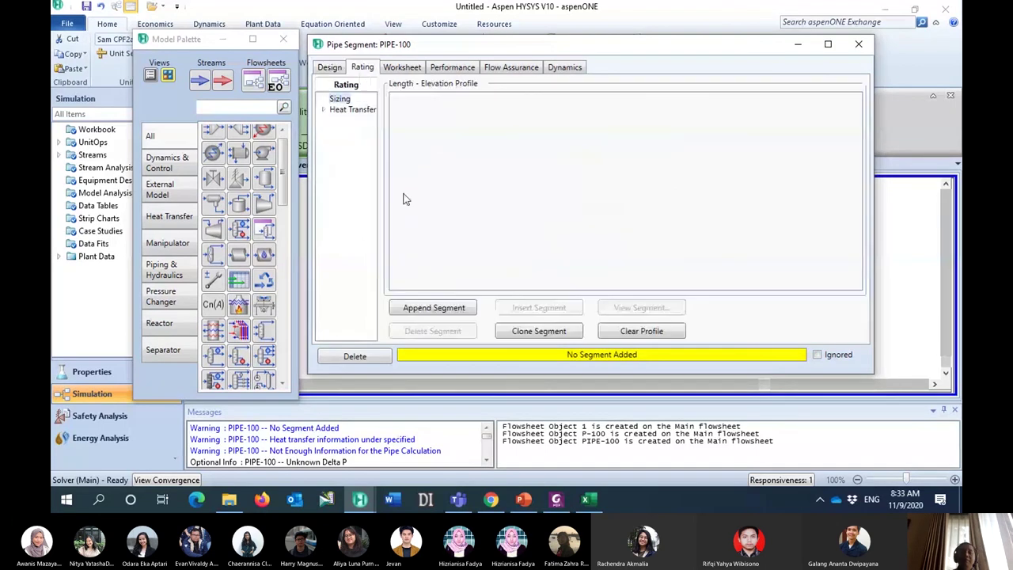
{"action": "left_click", "coordinate": [437, 307]}
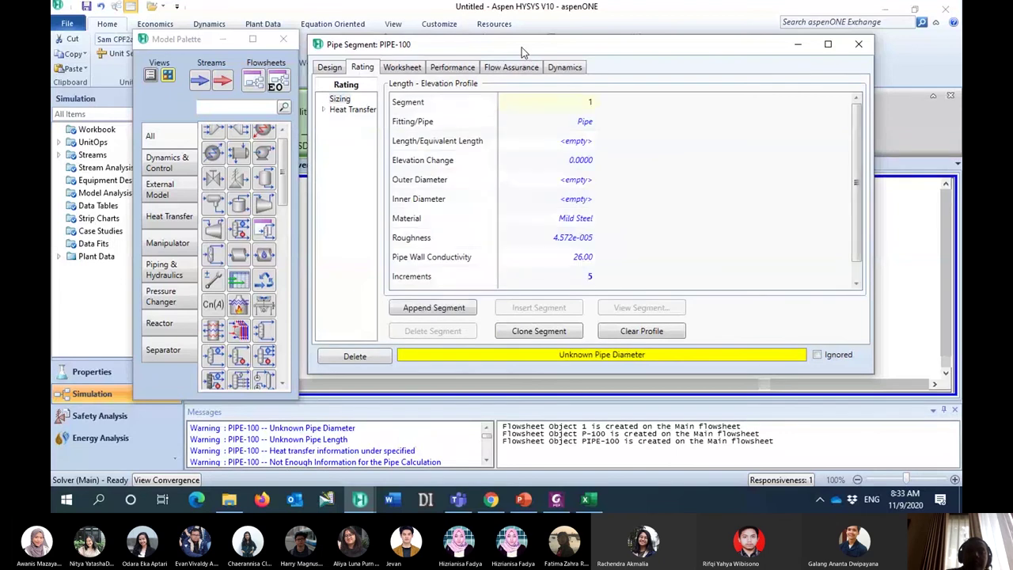
{"action": "left_click_drag", "start_coordinate": [521, 52], "coordinate": [419, 65]}
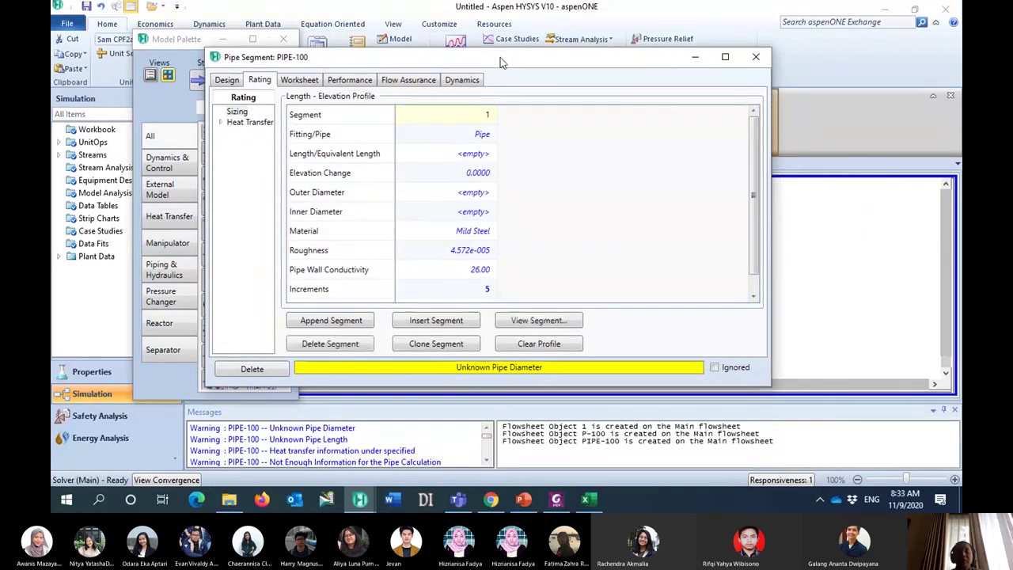
{"action": "left_click_drag", "start_coordinate": [503, 61], "coordinate": [658, 196]}
{"action": "left_click", "coordinate": [869, 188]}
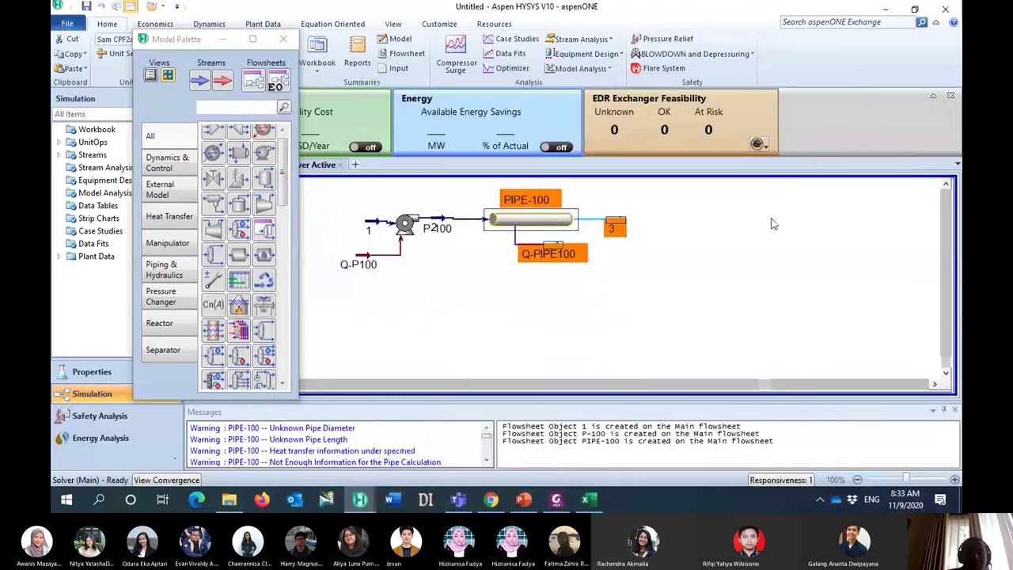
Hide the model palette and add a Pipe Sizing analysis under Equipment Design
{"action": "key", "text": "F4"}
{"action": "left_click", "coordinate": [547, 225]}
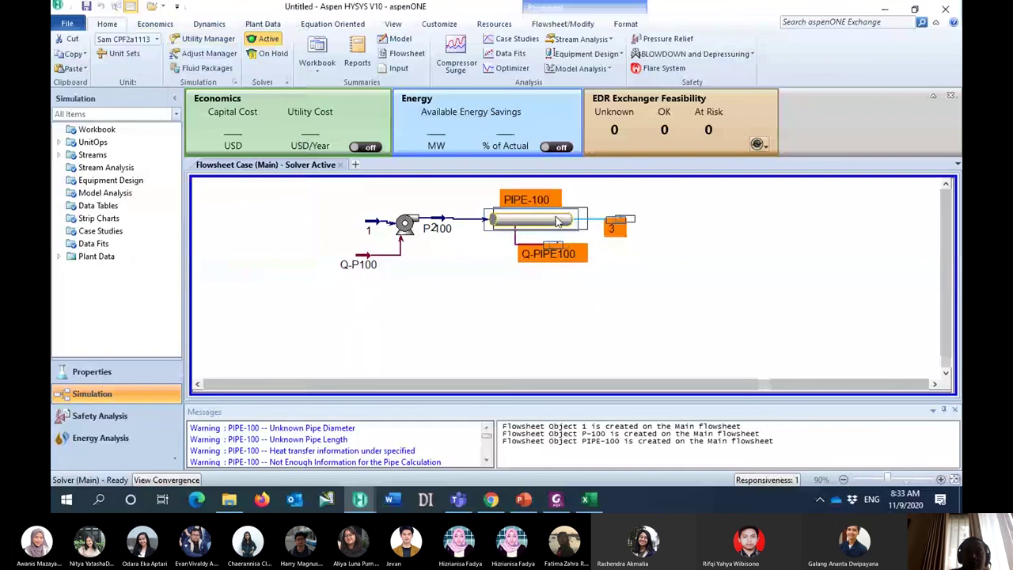
{"action": "left_click", "coordinate": [111, 180]}
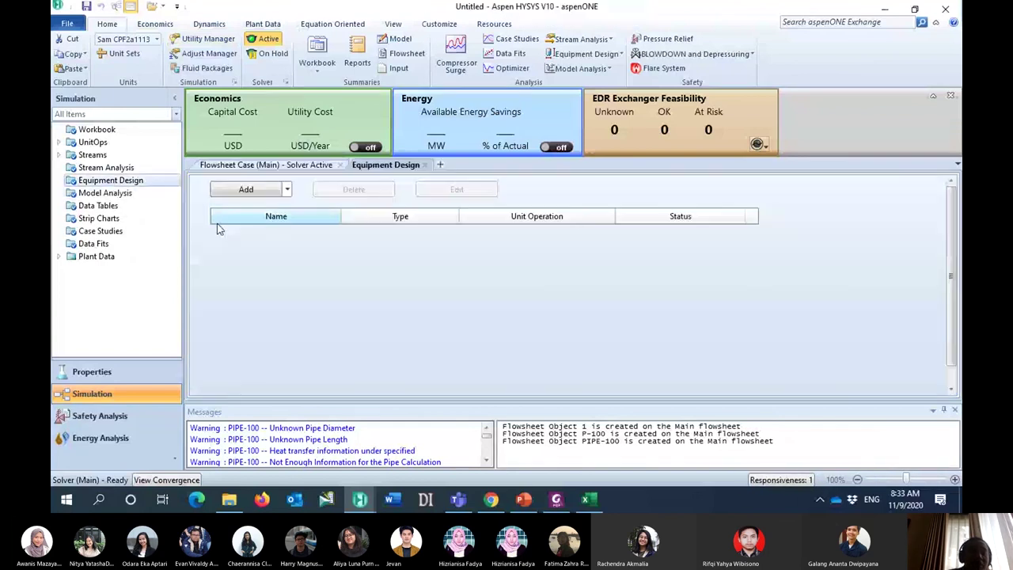
{"action": "left_click", "coordinate": [252, 190]}
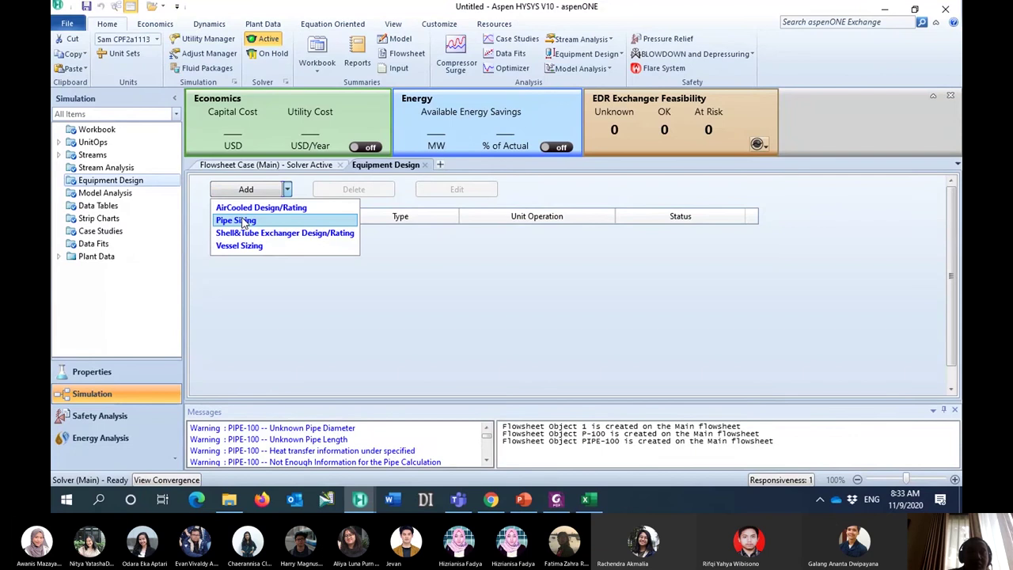
{"action": "left_click", "coordinate": [237, 221]}
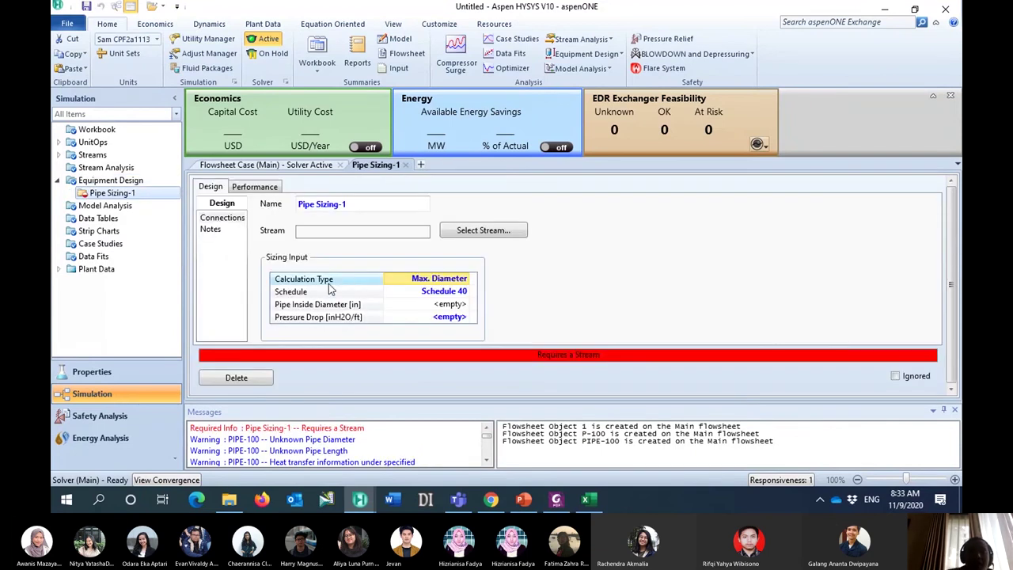
Assign stream 2 to the pipe sizing analysis
{"action": "left_click", "coordinate": [472, 231]}
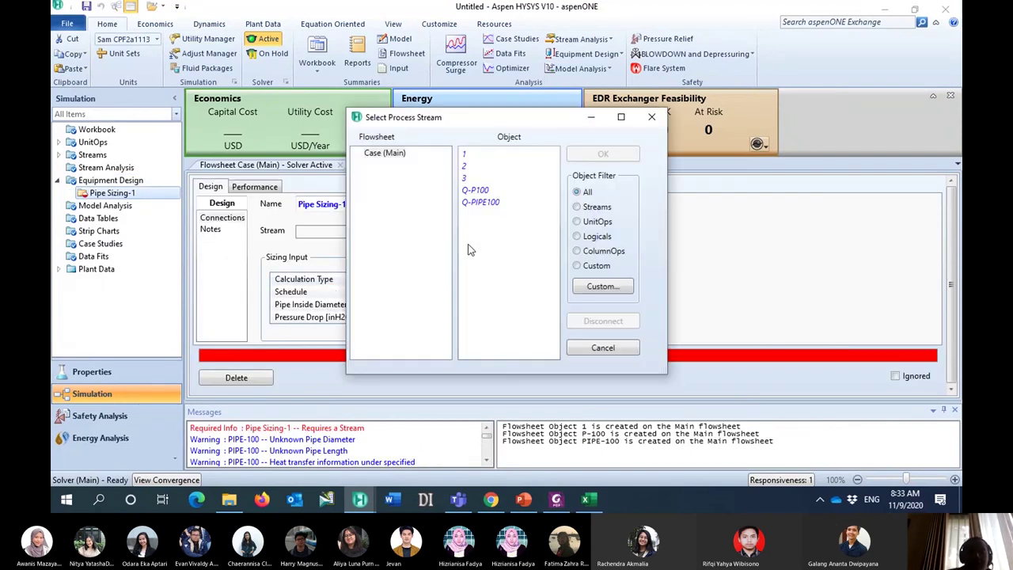
{"action": "left_click", "coordinate": [464, 168]}
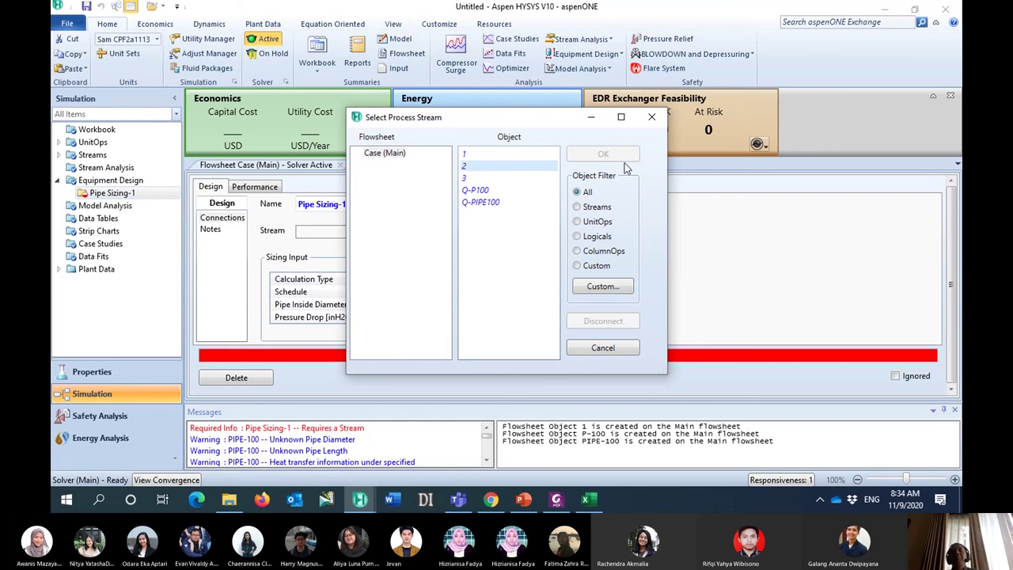
{"action": "left_click", "coordinate": [491, 166]}
{"action": "left_click", "coordinate": [599, 156]}
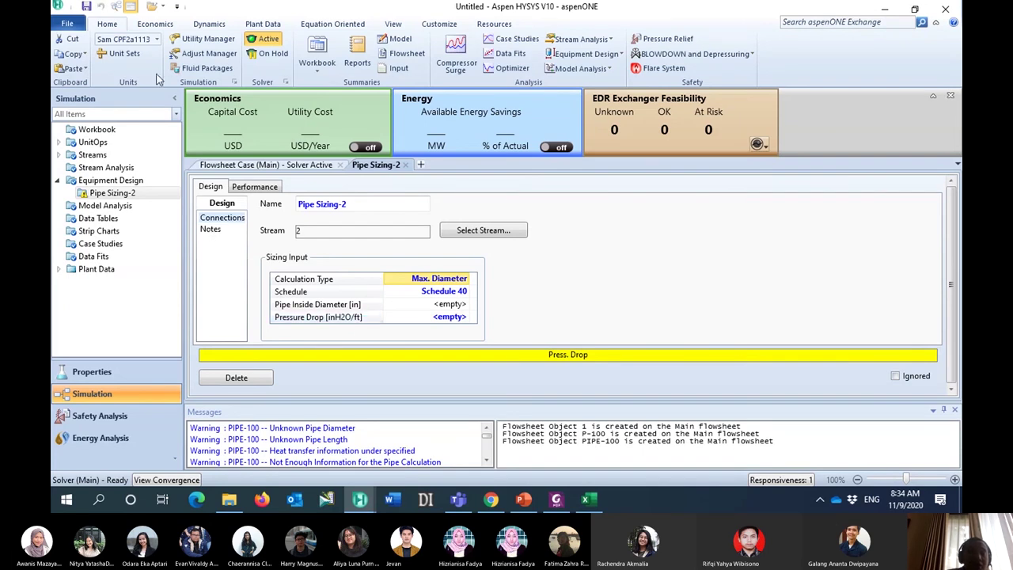
Open the unit set definitions for the case
{"action": "left_click", "coordinate": [120, 53]}
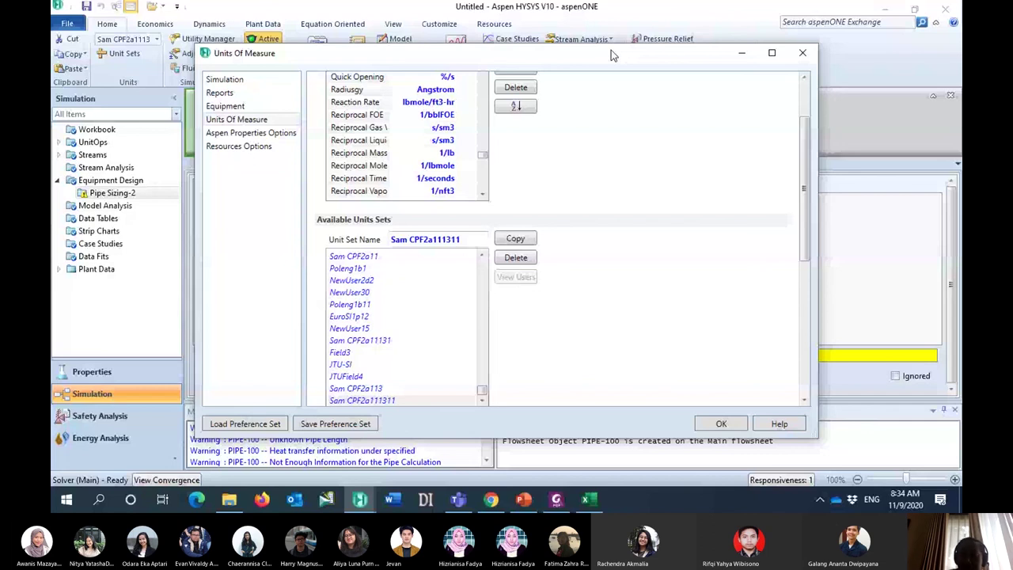
Close the units settings and set the Pipe Sizing-2 pressure drop to 0.002 bar/m
{"action": "key", "text": "Return"}
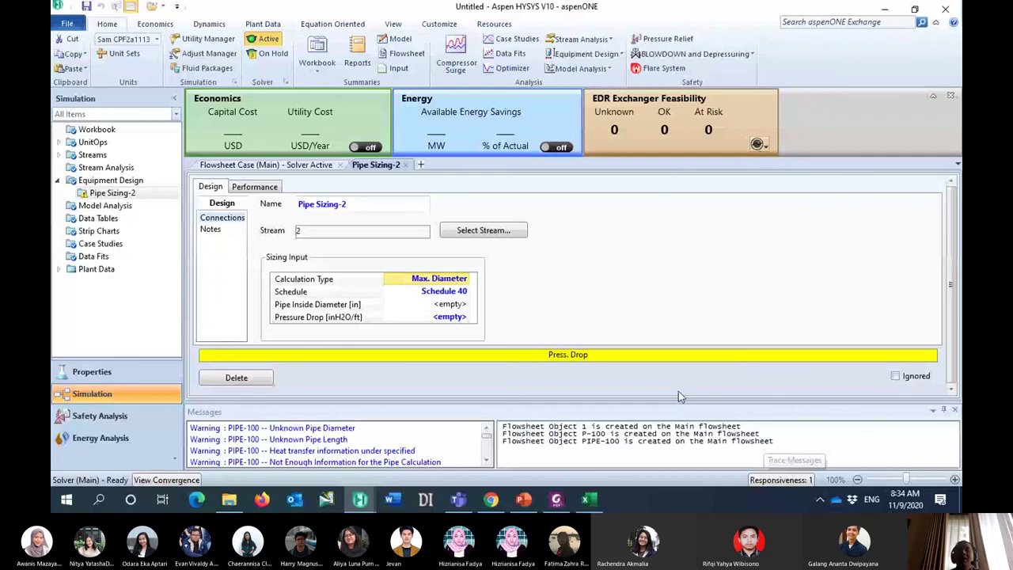
{"action": "left_click", "coordinate": [420, 319]}
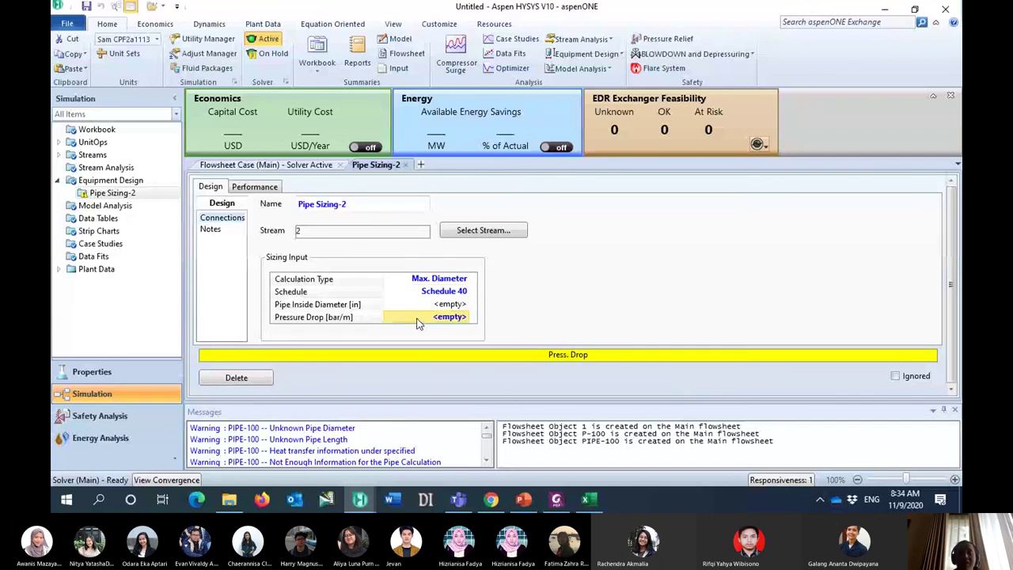
{"action": "left_click", "coordinate": [418, 317]}
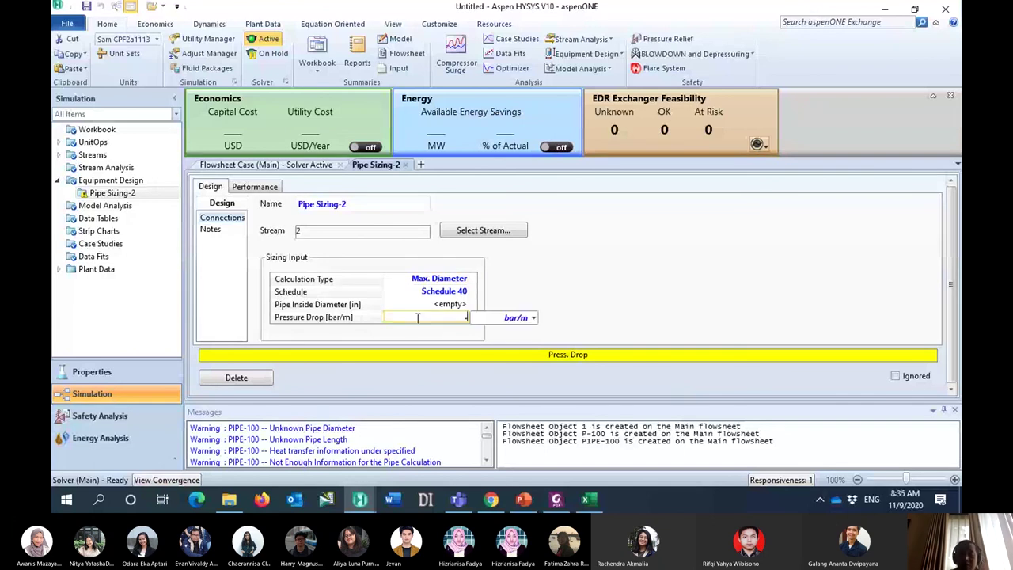
{"action": "type", "text": ".0"}
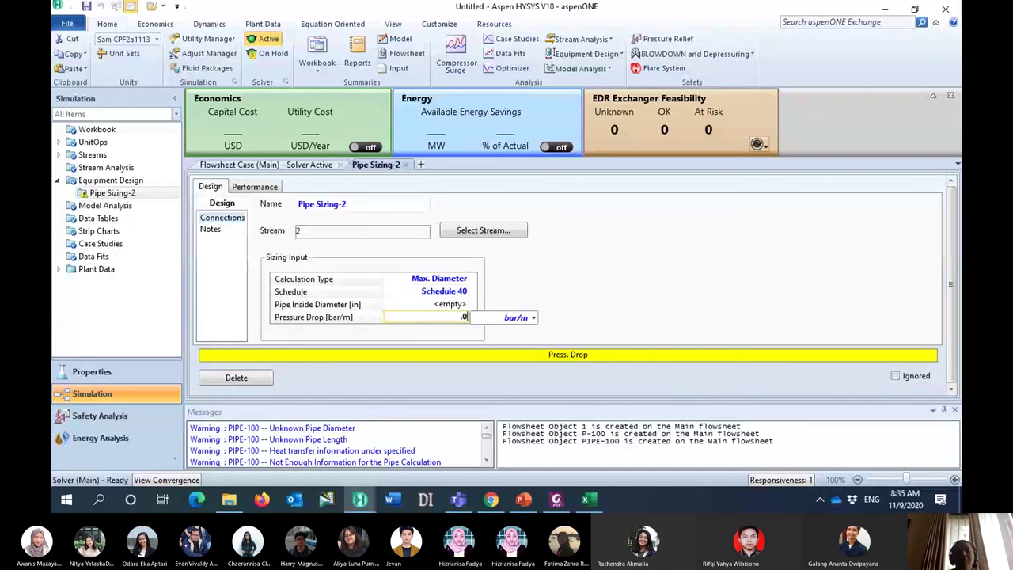
{"action": "type", "text": "0"}
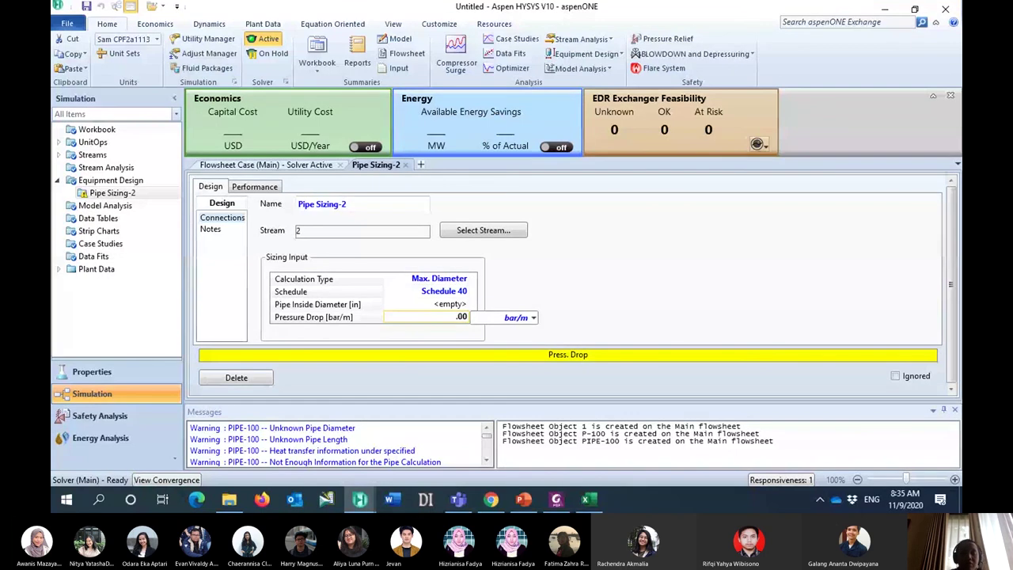
{"action": "type", "text": "2"}
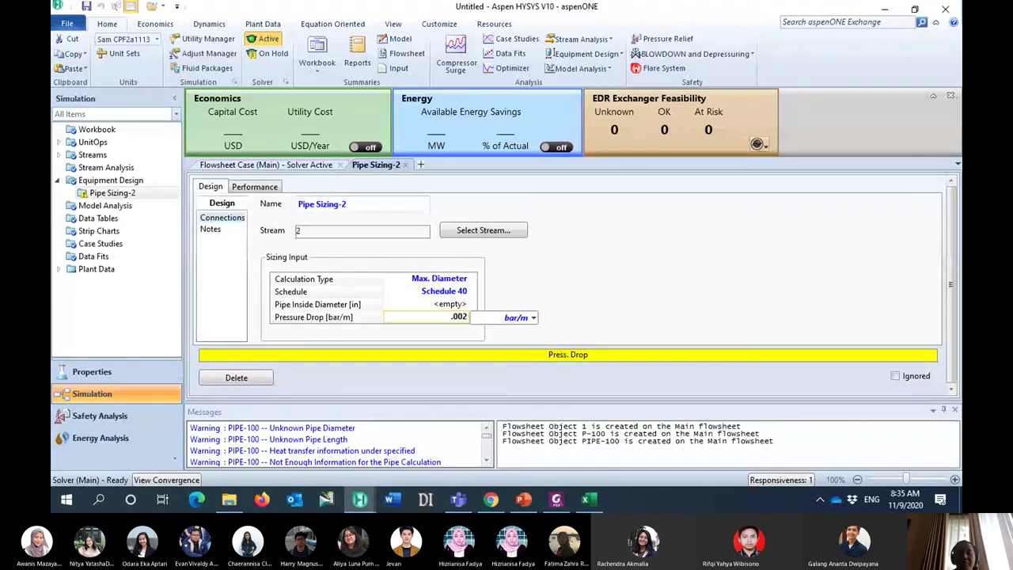
{"action": "key", "text": "Return"}
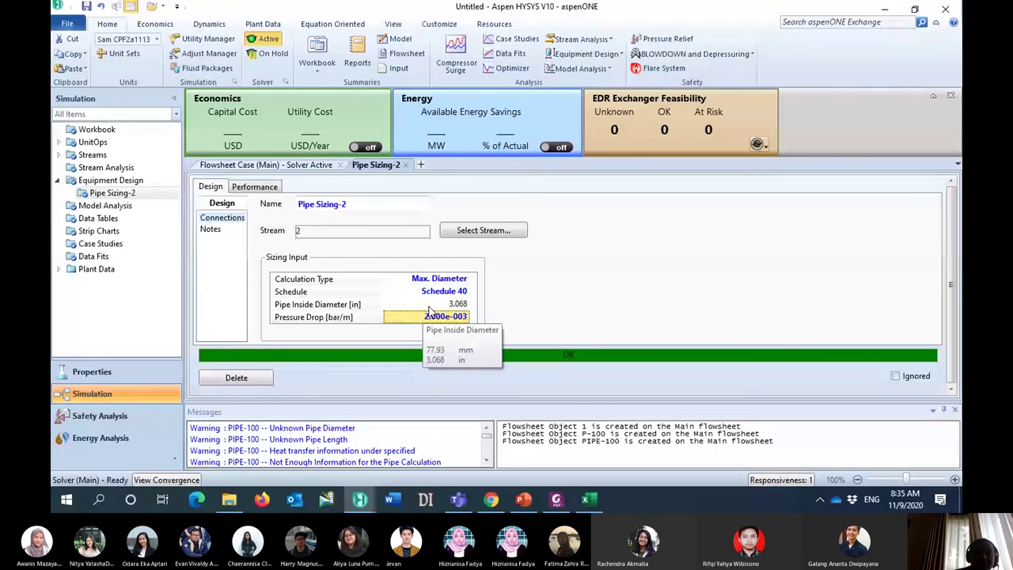
Open PIPE-100 from the flowsheet and set segment 1's length and elevation change to 20 m each
{"action": "left_click", "coordinate": [266, 165]}
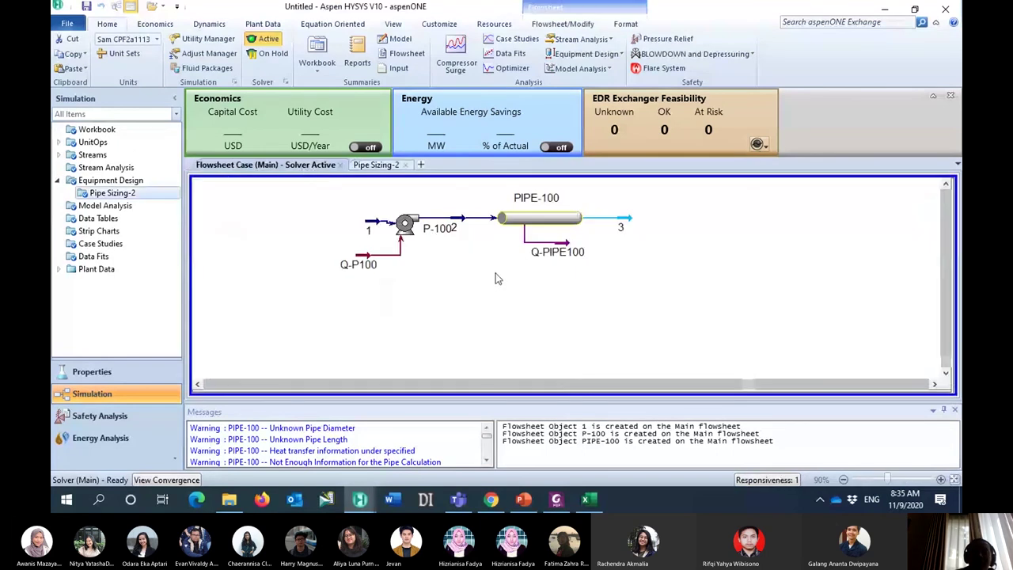
{"action": "double_click", "coordinate": [544, 218]}
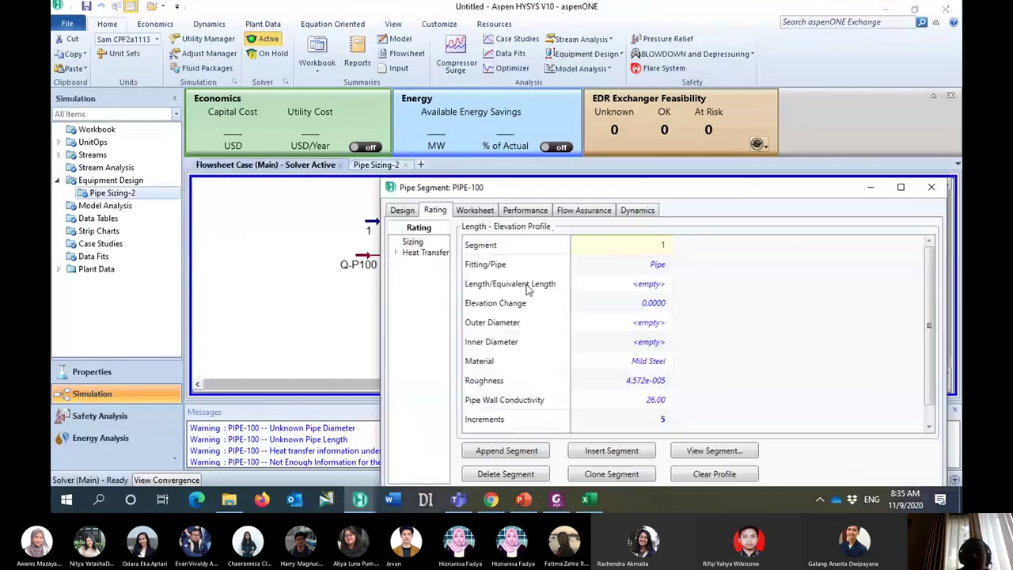
{"action": "left_click", "coordinate": [542, 158]}
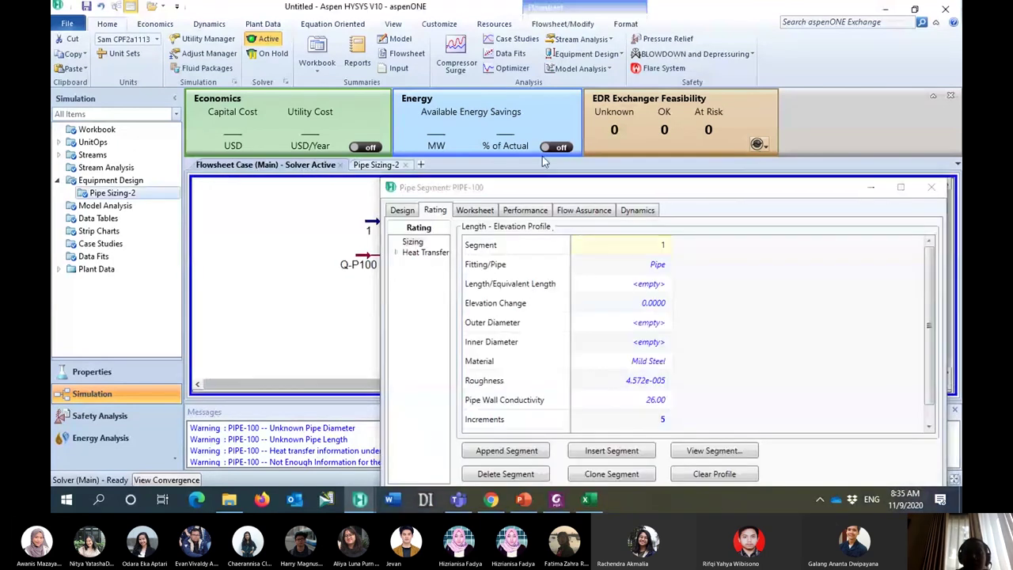
{"action": "left_click", "coordinate": [601, 289]}
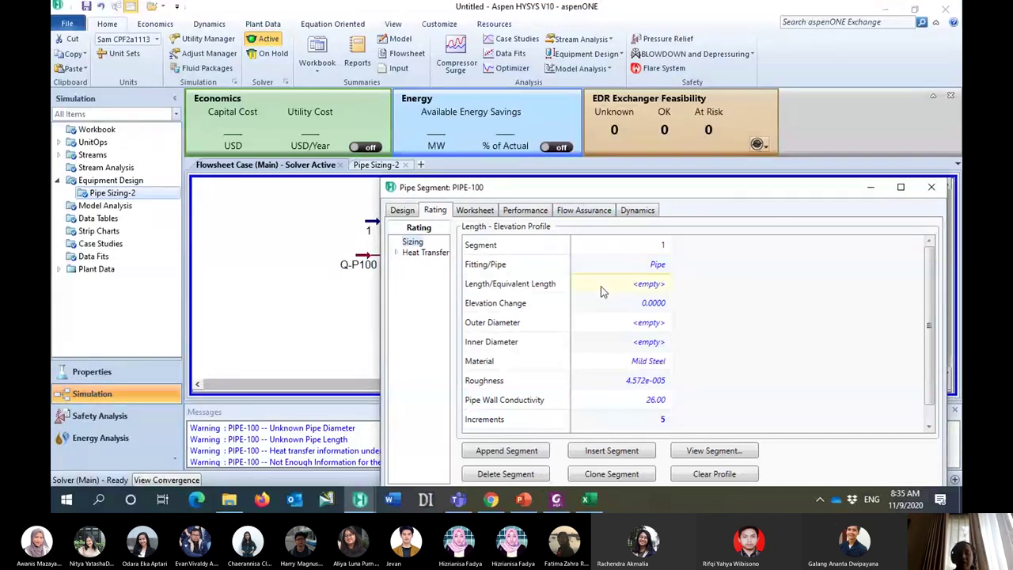
{"action": "type", "text": "1"}
{"action": "key", "text": "Return"}
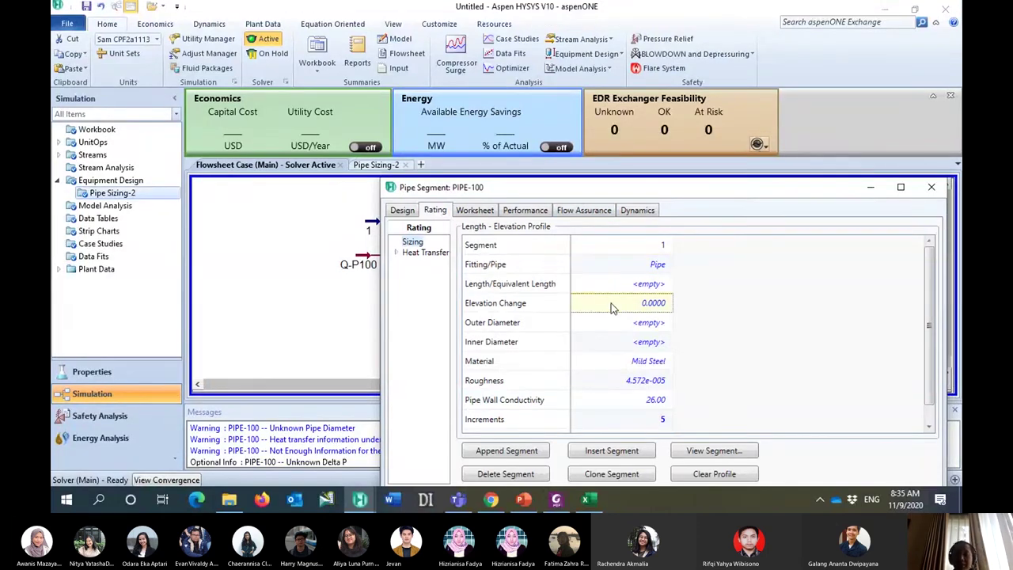
{"action": "type", "text": "20"}
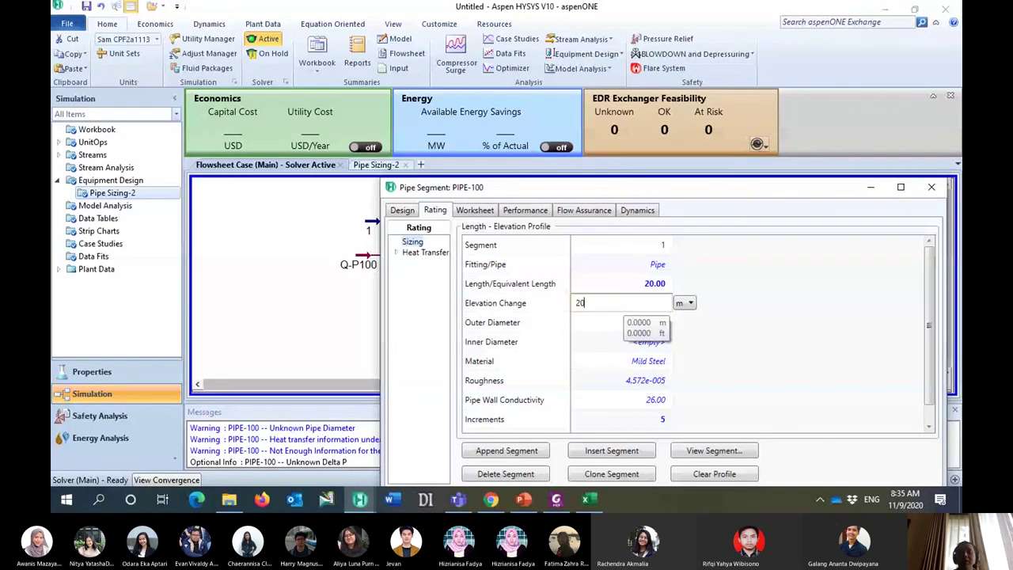
{"action": "key", "text": "Return"}
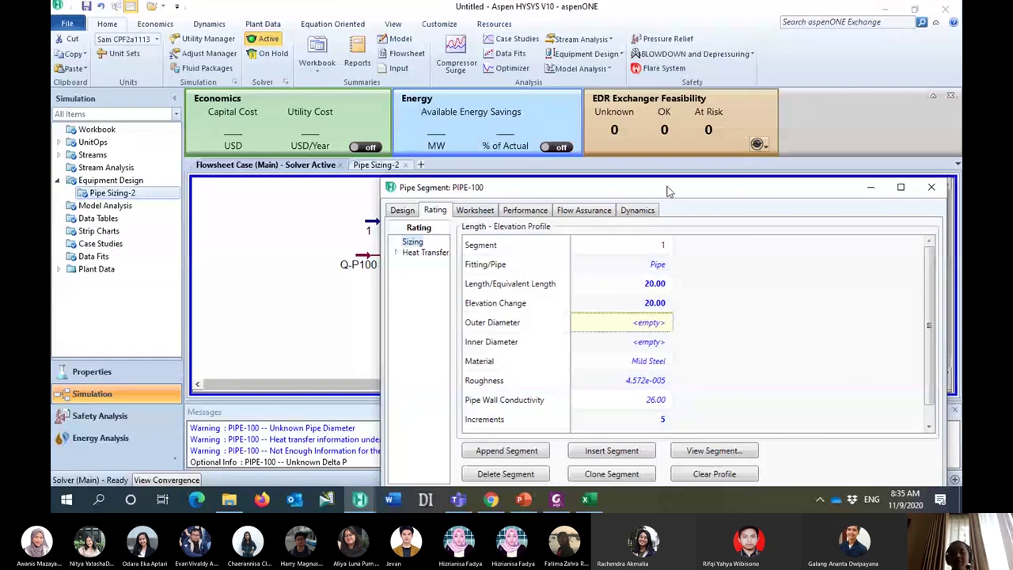
Specify the PIPE-100 segment as Schedule 40 pipe with a 4 inch nominal diameter
{"action": "left_click_drag", "start_coordinate": [669, 191], "coordinate": [510, 99]}
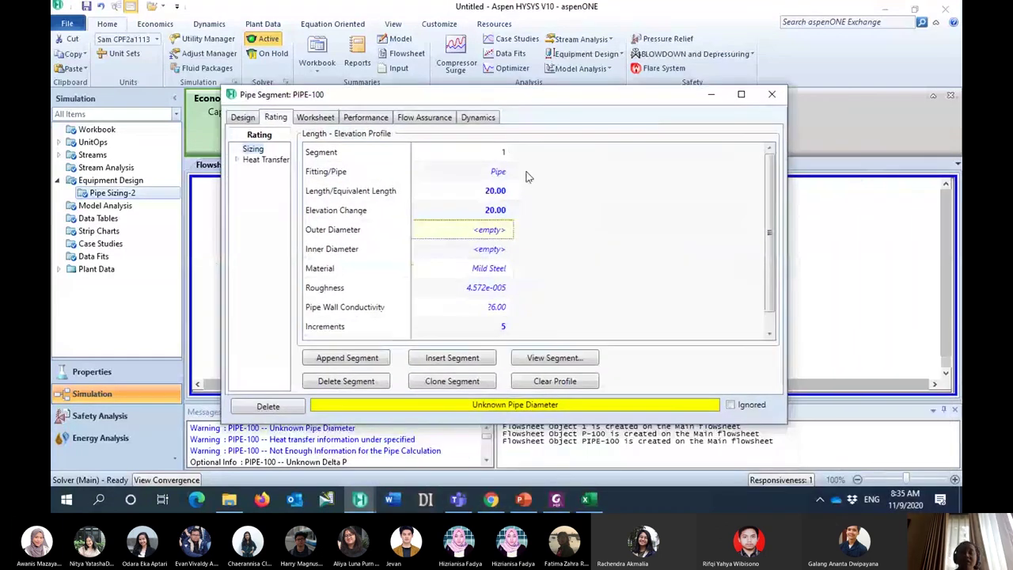
{"action": "double_click", "coordinate": [489, 231]}
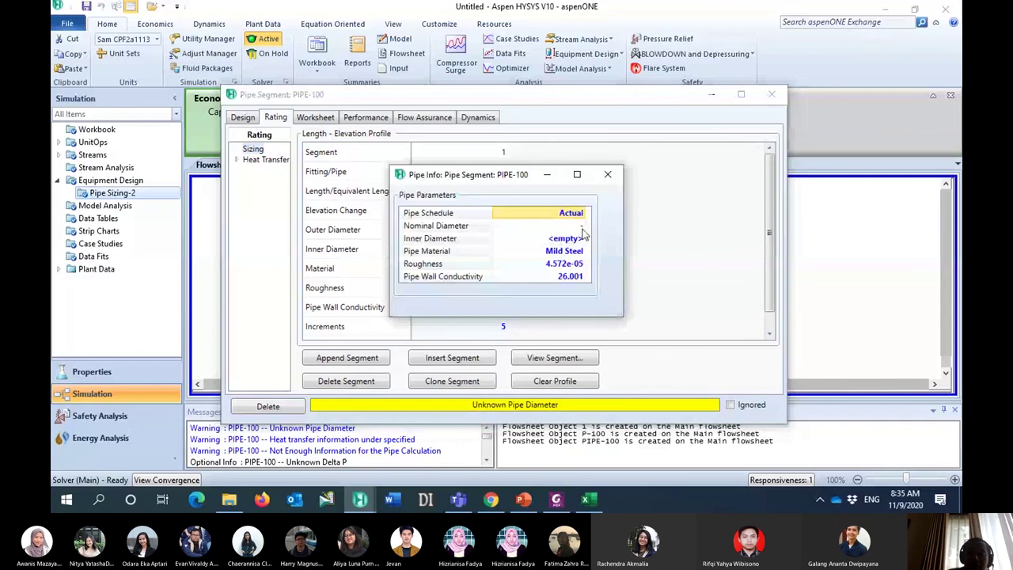
{"action": "left_click", "coordinate": [568, 213]}
{"action": "left_click", "coordinate": [581, 212]}
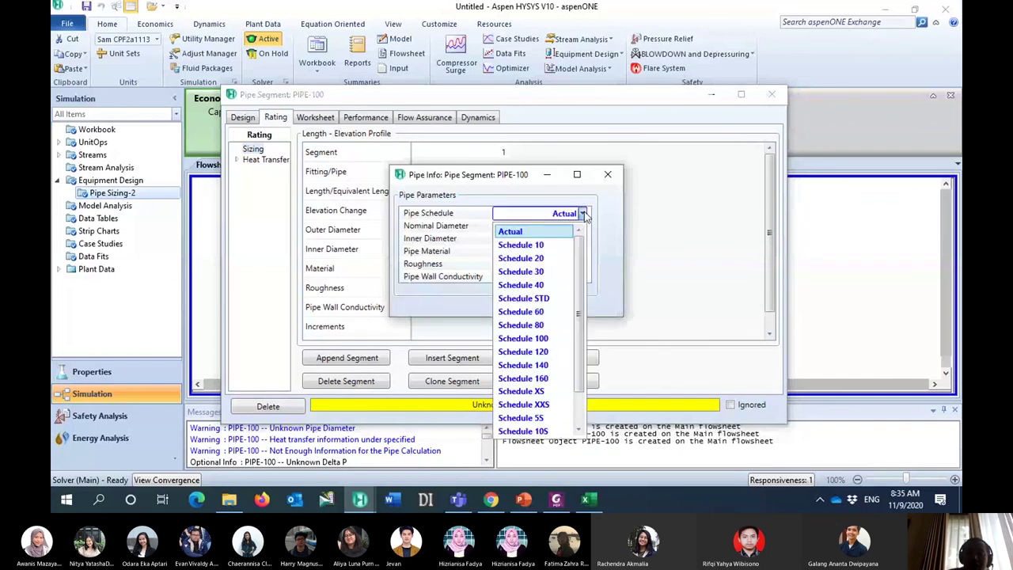
{"action": "left_click", "coordinate": [564, 284]}
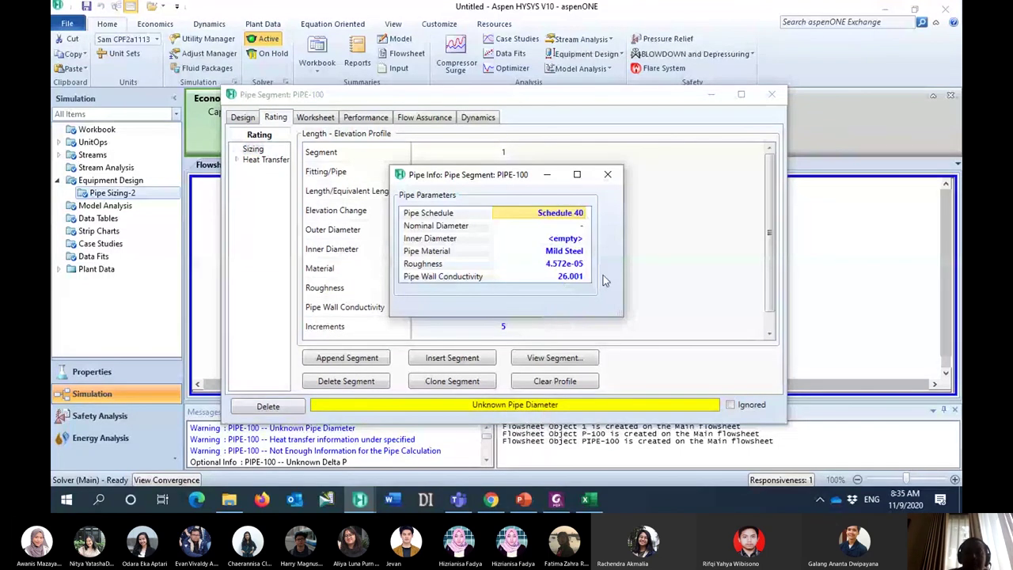
{"action": "left_click", "coordinate": [580, 227]}
{"action": "left_click", "coordinate": [581, 226]}
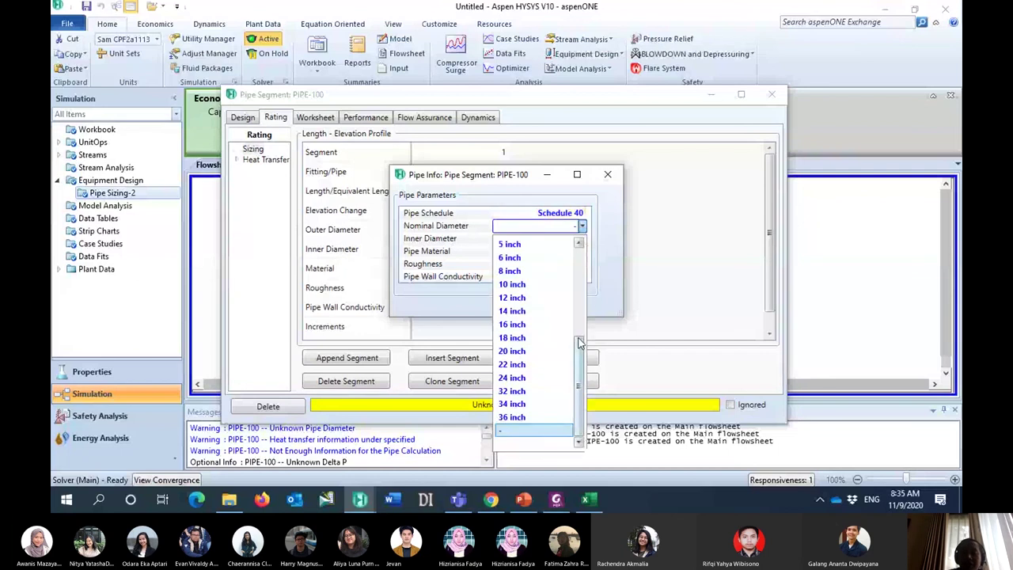
{"action": "left_click_drag", "start_coordinate": [580, 341], "coordinate": [586, 303]}
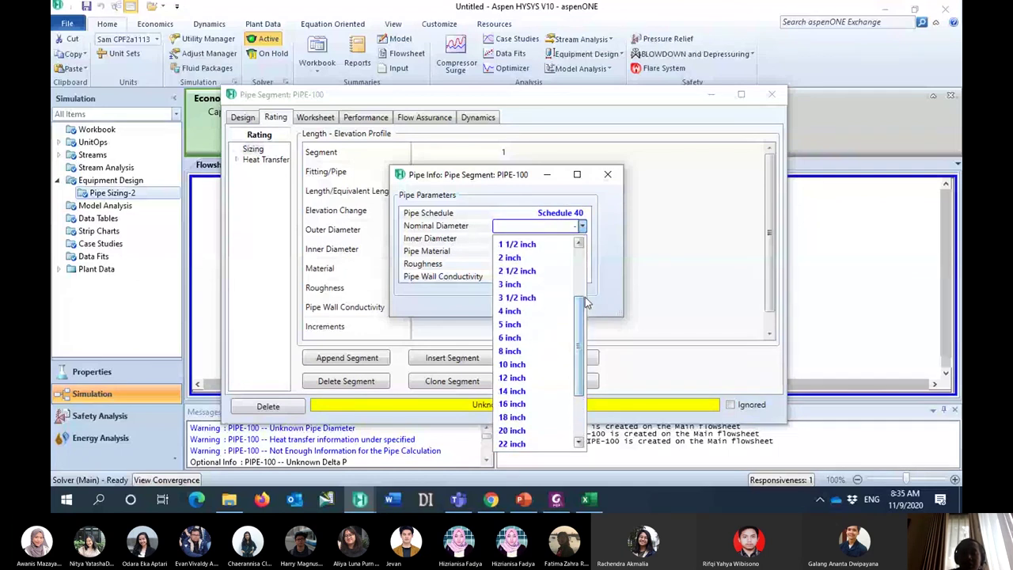
{"action": "scroll", "coordinate": [550, 413], "scroll_direction": "down", "scroll_amount": 1}
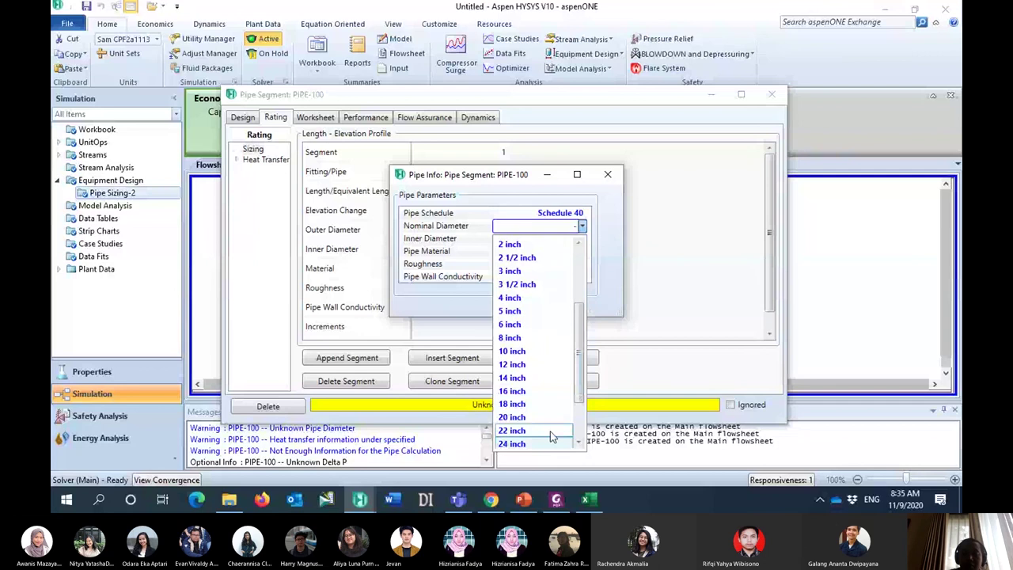
{"action": "left_click", "coordinate": [533, 297]}
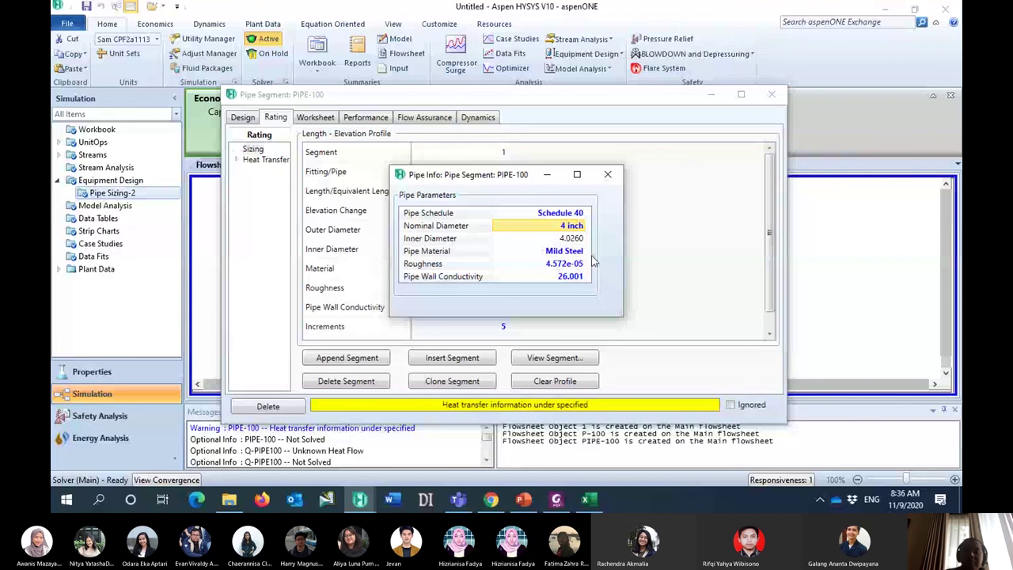
{"action": "left_click", "coordinate": [609, 175]}
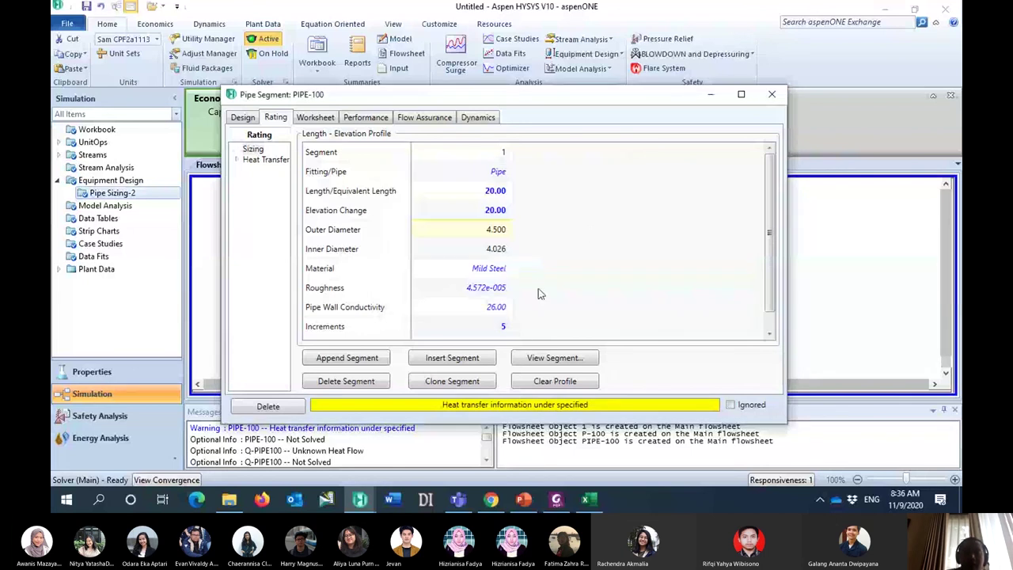
Set the number of increments for the PIPE-100 segment to 10
{"action": "left_click", "coordinate": [475, 327]}
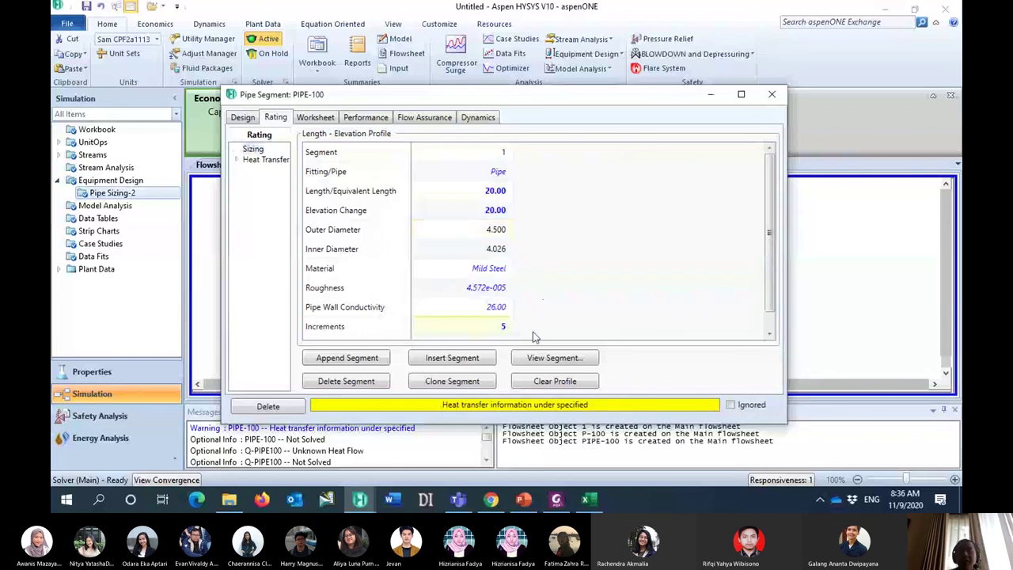
{"action": "key", "text": "Down"}
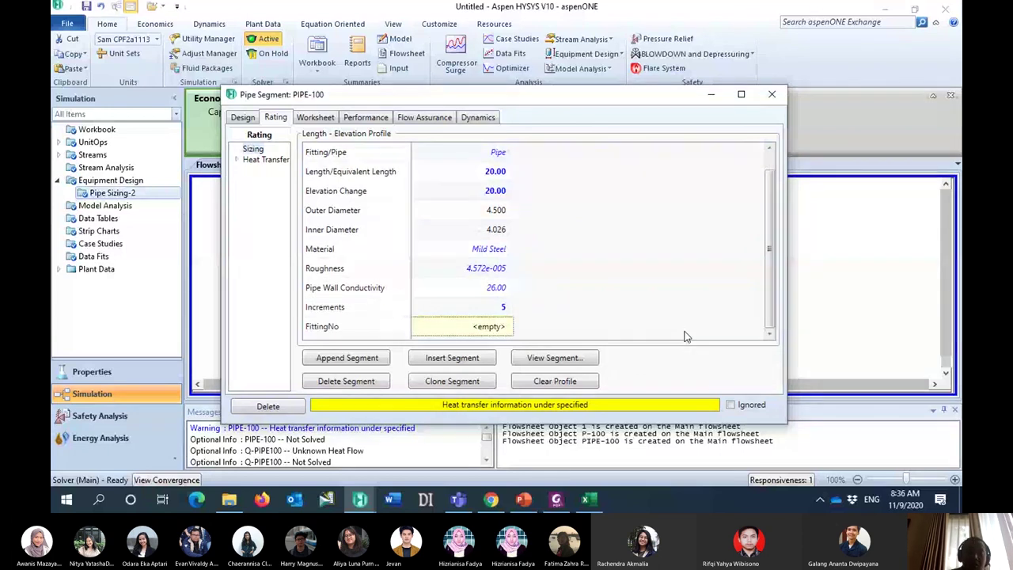
{"action": "key", "text": "Up"}
{"action": "type", "text": "10"}
{"action": "key", "text": "Return"}
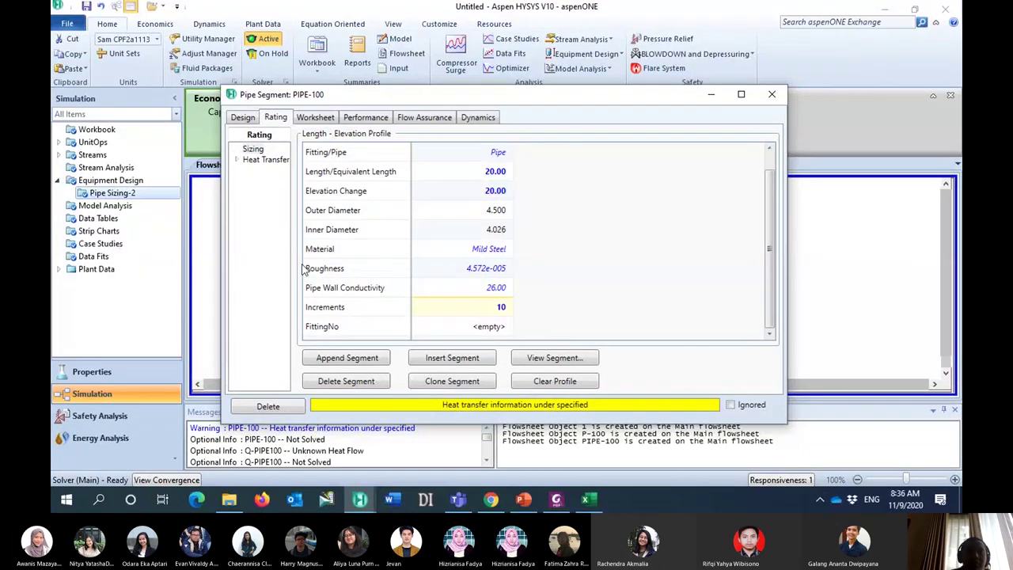
Set the overall heat loss of PIPE-100 to 0 kW and close the pipe's window
{"action": "left_click", "coordinate": [266, 162]}
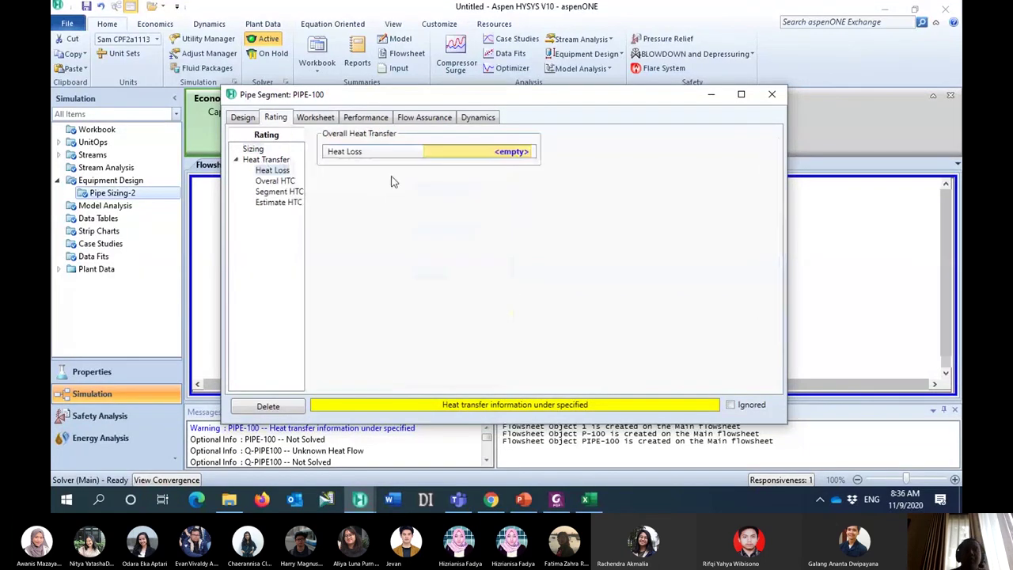
{"action": "left_click", "coordinate": [483, 152]}
{"action": "type", "text": "0"}
{"action": "key", "text": "Return"}
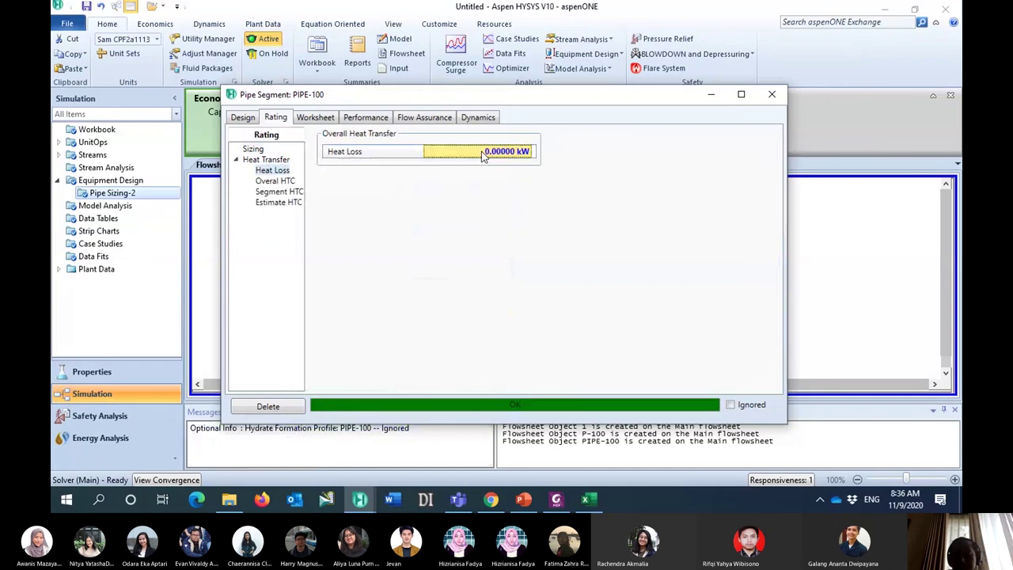
{"action": "left_click", "coordinate": [772, 94]}
Move PIPE-100 slightly to the right on the flowsheet to space it away from the pump
{"action": "mouse_move", "coordinate": [625, 230]}
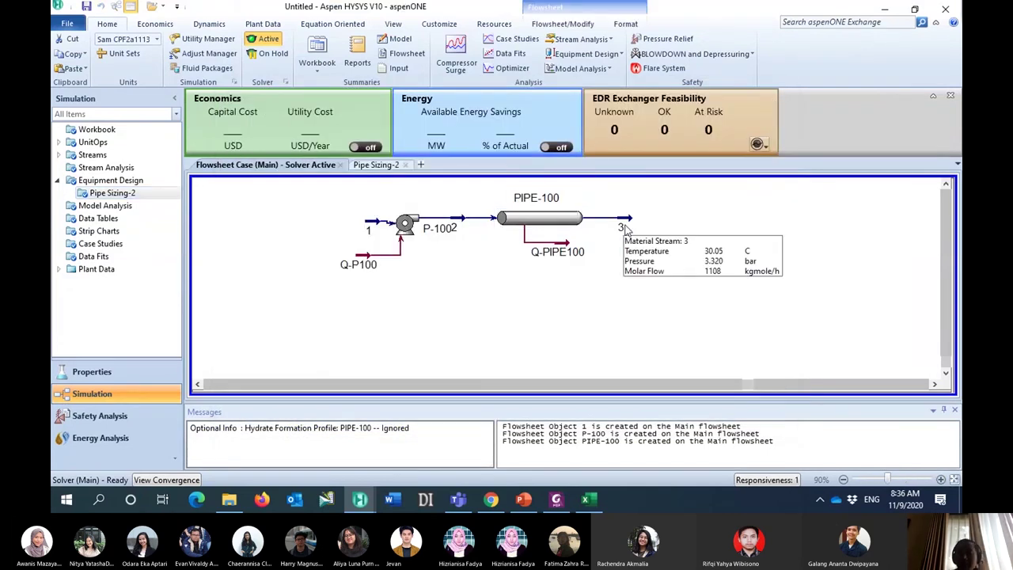
{"action": "left_click_drag", "start_coordinate": [552, 220], "coordinate": [613, 227]}
{"action": "left_click", "coordinate": [602, 227]}
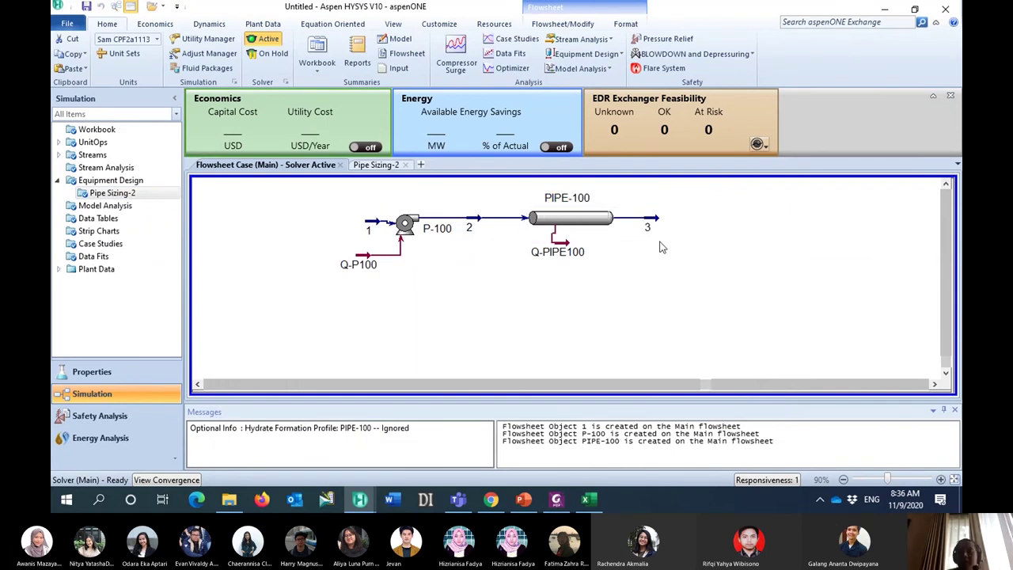
Open the pipe's outlet stream 3 and rename it consument
{"action": "mouse_move", "coordinate": [653, 226]}
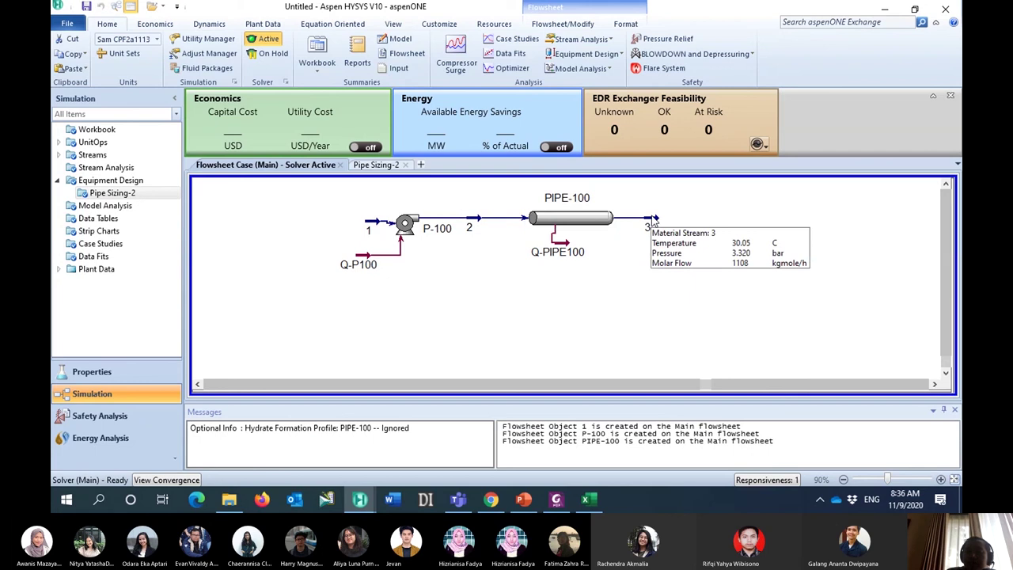
{"action": "double_click", "coordinate": [652, 224]}
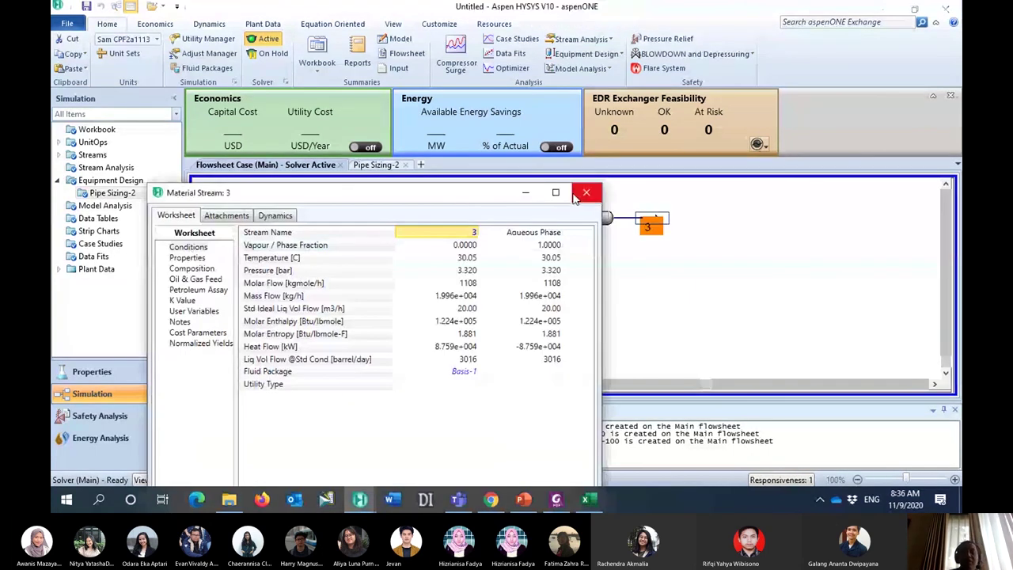
{"action": "double_click", "coordinate": [430, 232]}
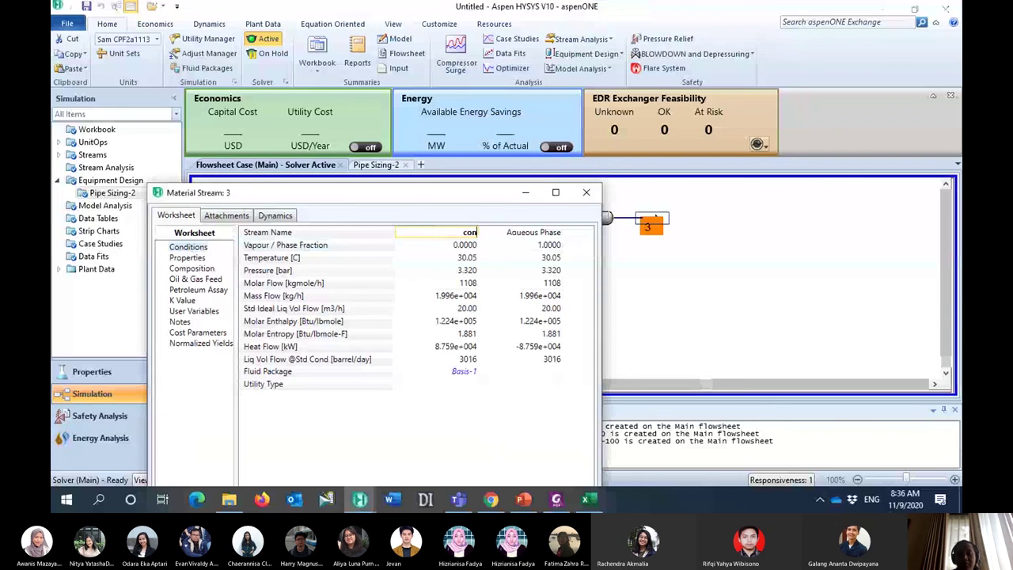
{"action": "type", "text": "con"}
{"action": "key", "text": "Return"}
{"action": "type", "text": "sument"}
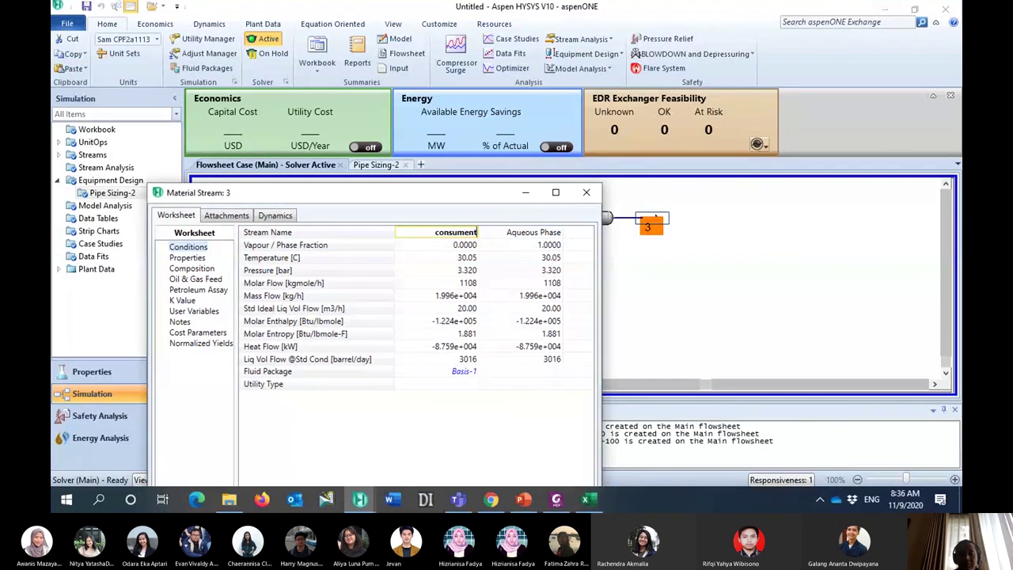
{"action": "key", "text": "Return"}
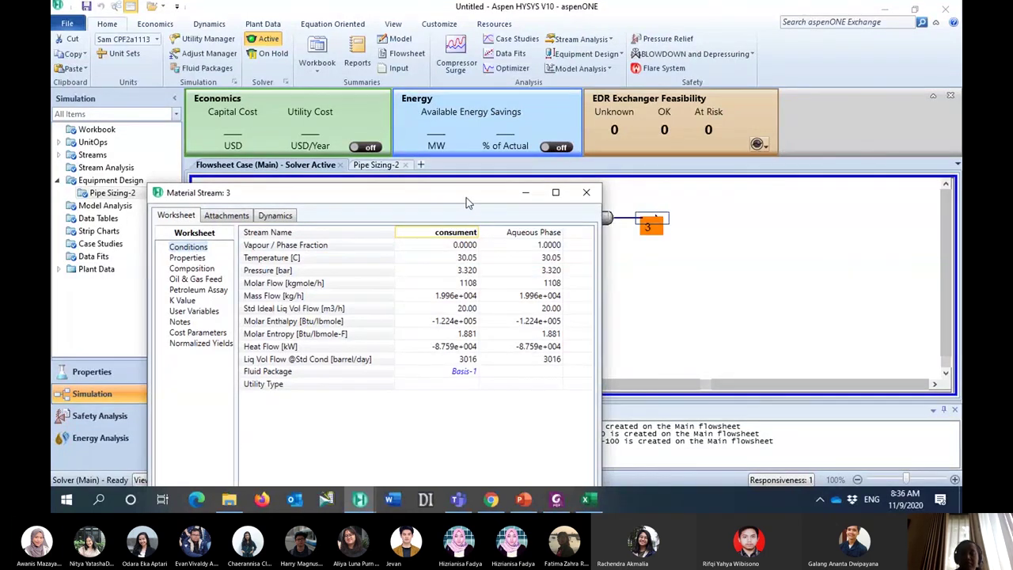
Close the renamed stream's window and reopen stream consument to check its pressure
{"action": "left_click", "coordinate": [643, 293]}
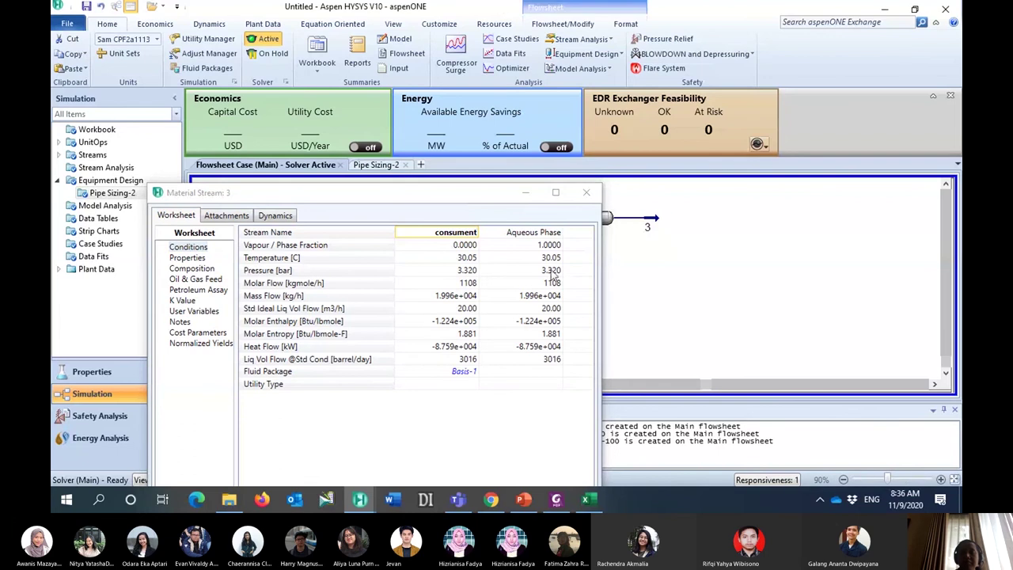
{"action": "left_click", "coordinate": [586, 192]}
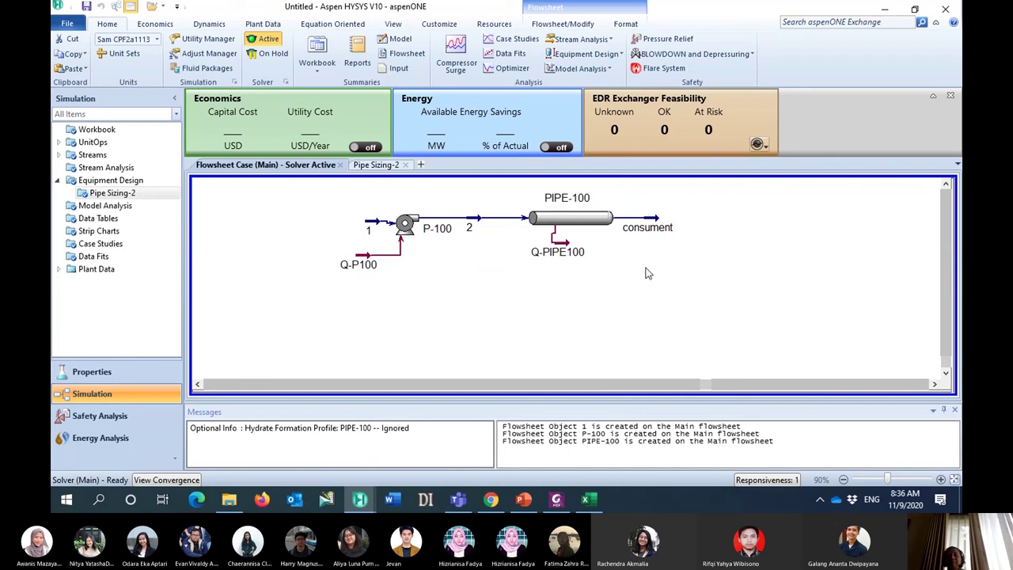
{"action": "double_click", "coordinate": [659, 231]}
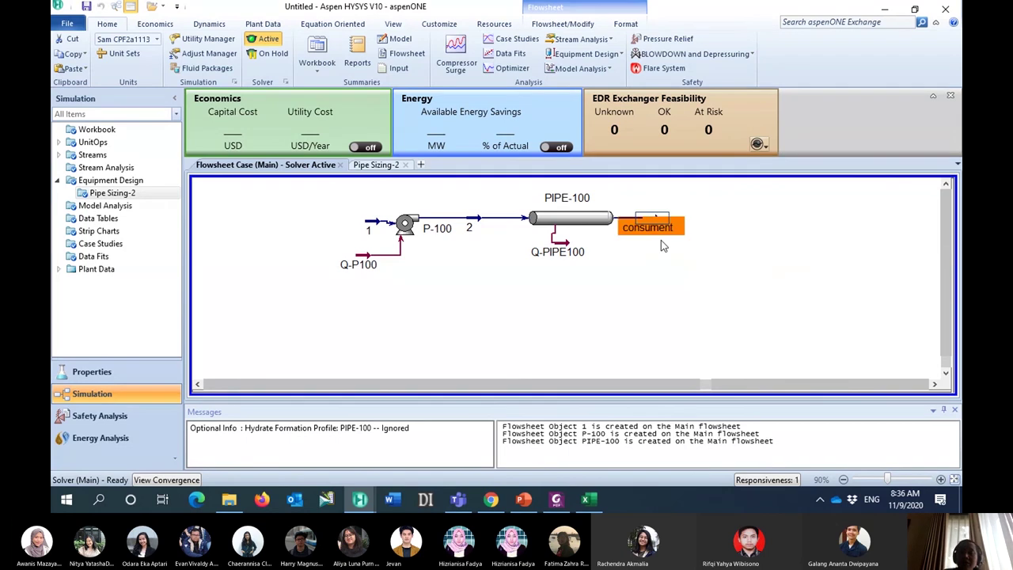
{"action": "mouse_move", "coordinate": [360, 194]}
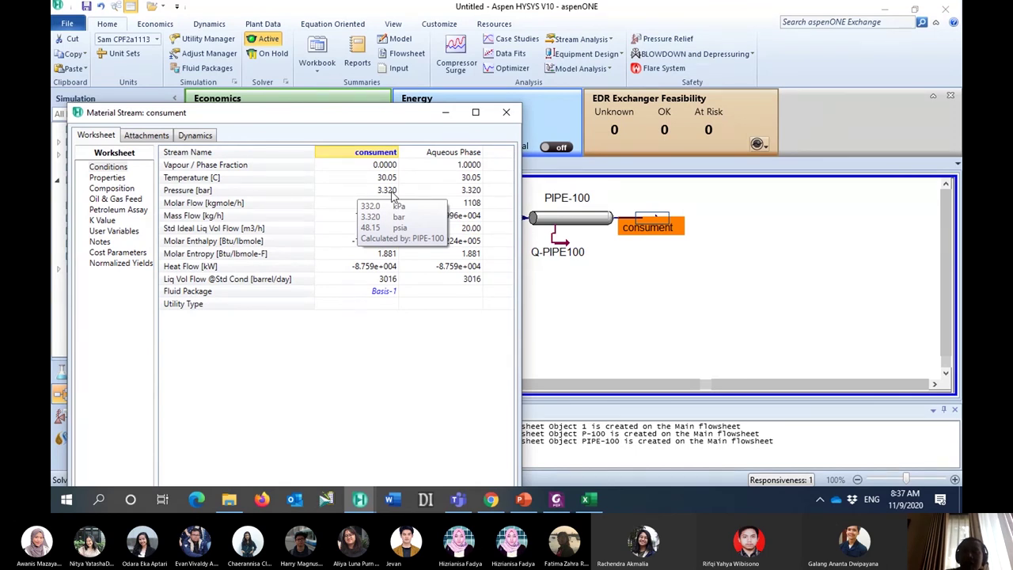
{"action": "left_click", "coordinate": [506, 113]}
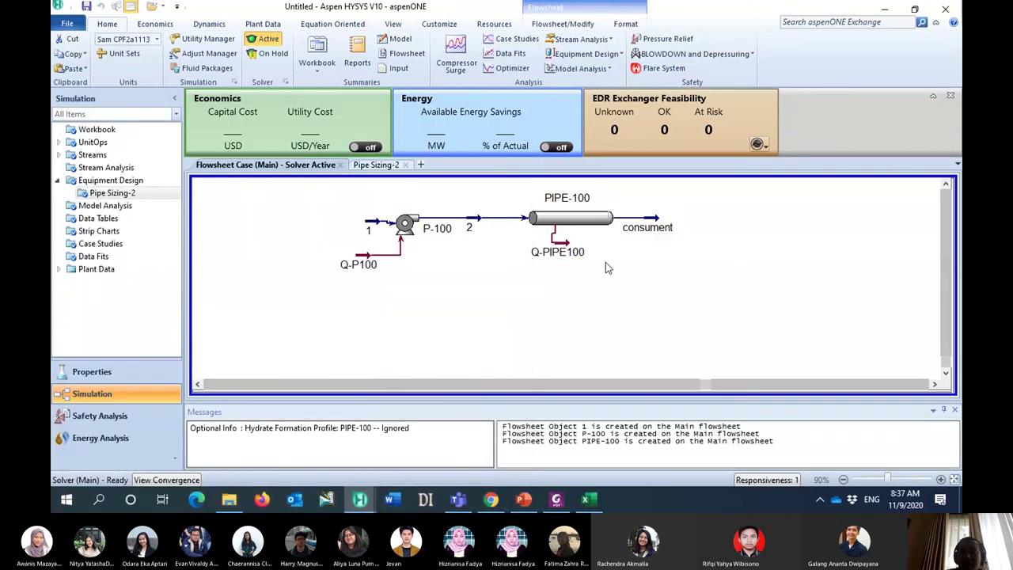
{"action": "mouse_move", "coordinate": [650, 227]}
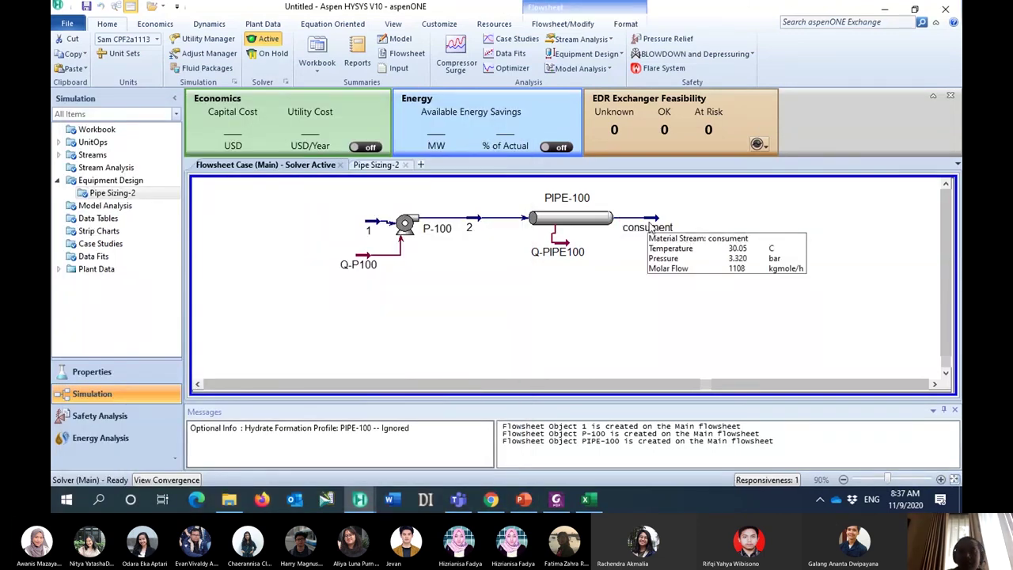
Add a new case study to the simulation
{"action": "double_click", "coordinate": [103, 244]}
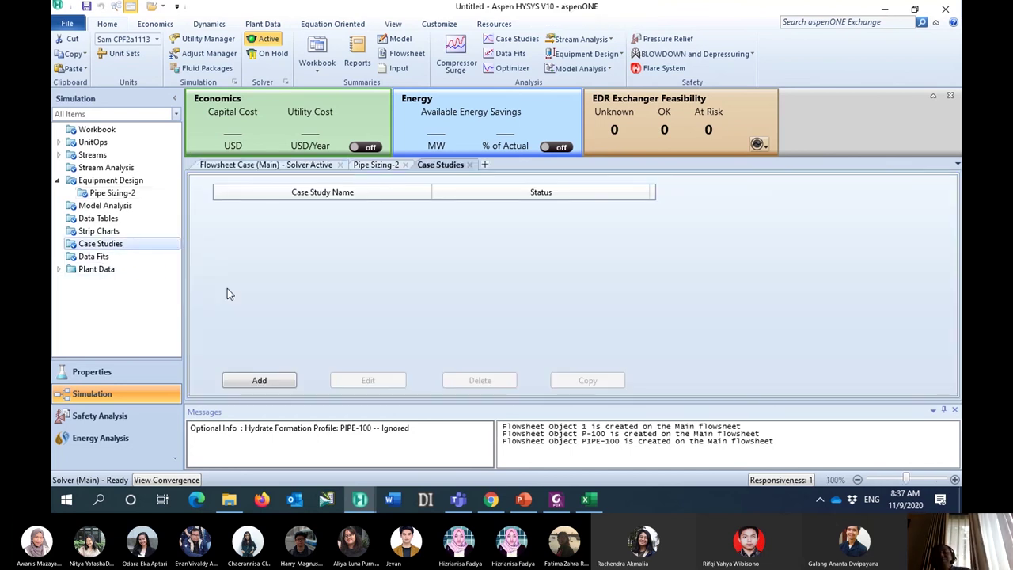
{"action": "left_click", "coordinate": [261, 381]}
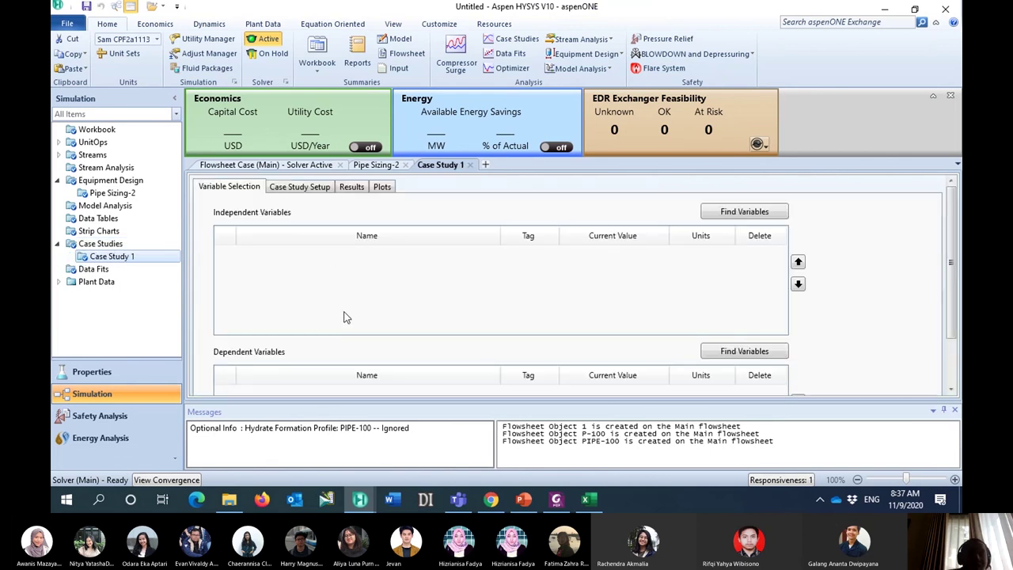
{"action": "left_click", "coordinate": [744, 212]}
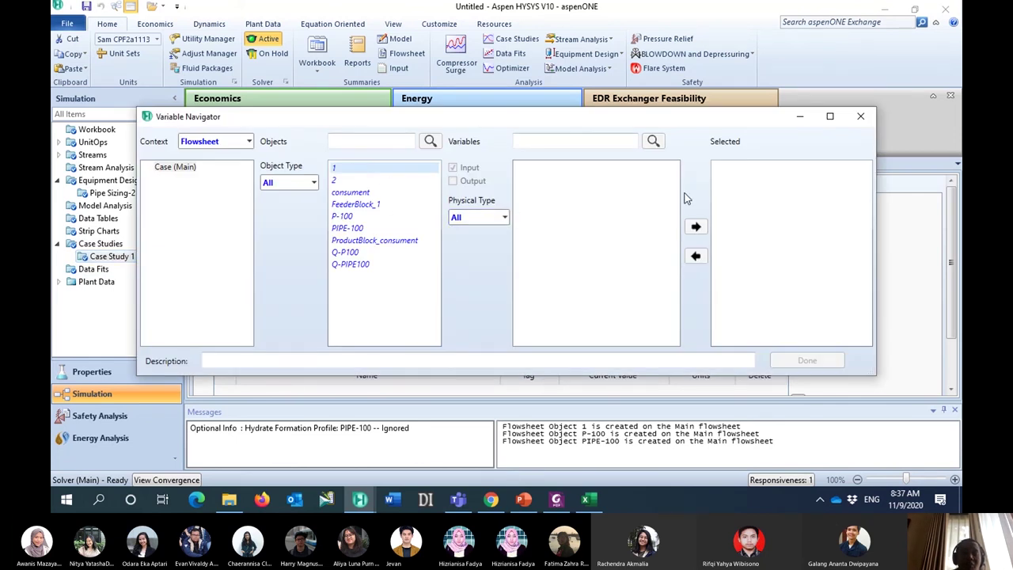
{"action": "left_click_drag", "start_coordinate": [678, 190], "coordinate": [682, 315]}
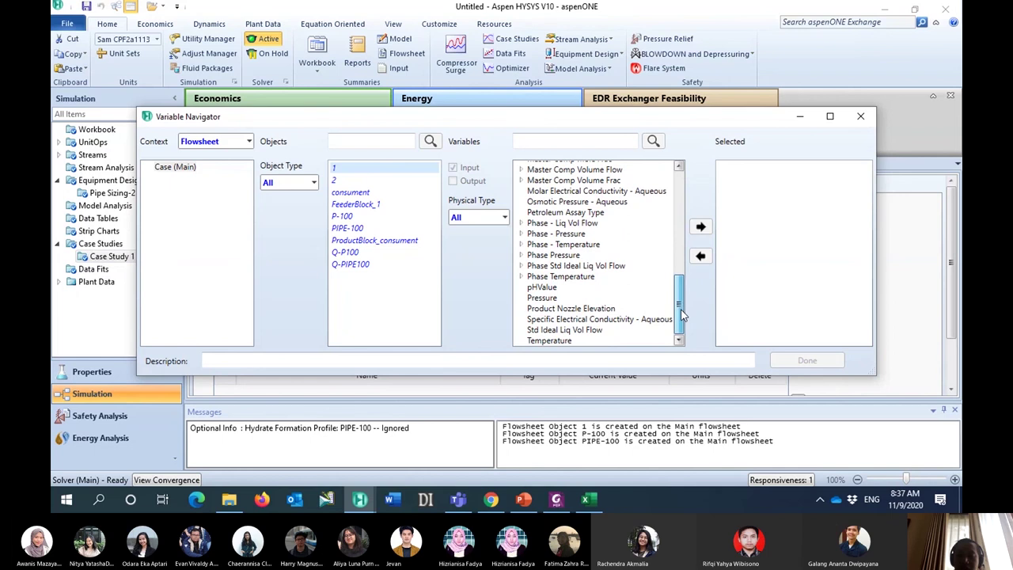
{"action": "left_click", "coordinate": [700, 228]}
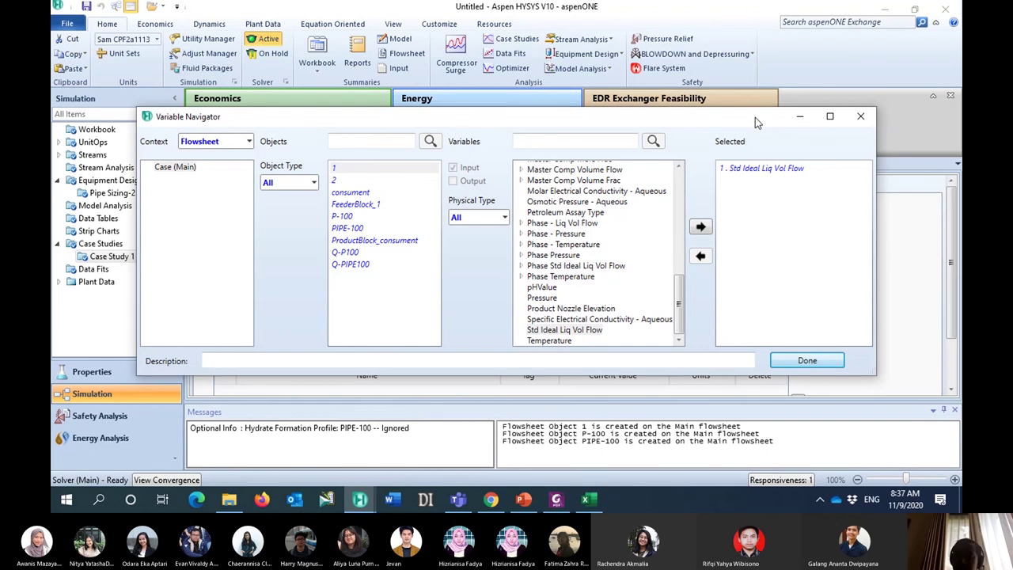
{"action": "left_click", "coordinate": [860, 117]}
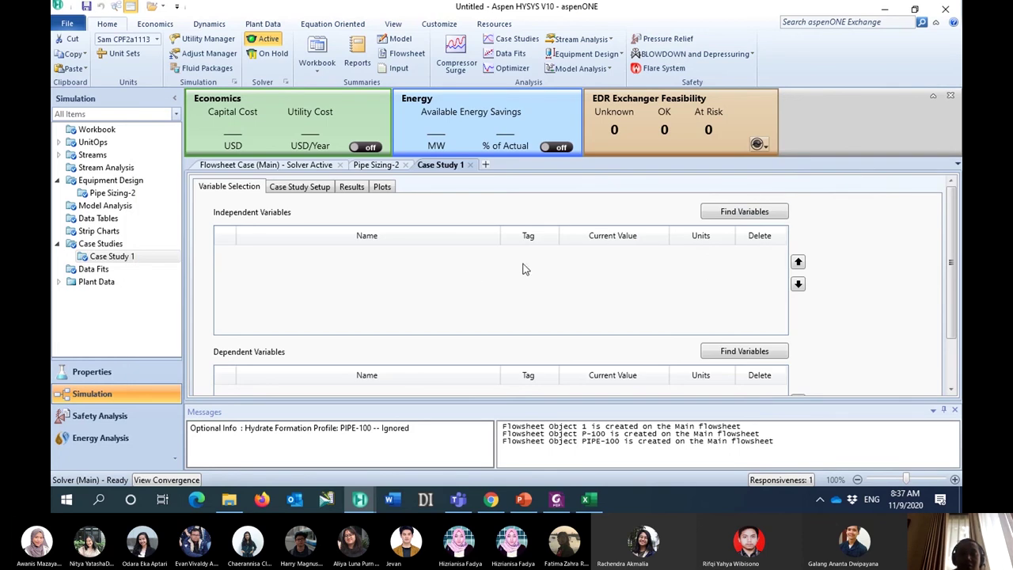
Add the Std Ideal Liq Vol Flow of stream 1 as the case study's independent variable
{"action": "left_click", "coordinate": [723, 212]}
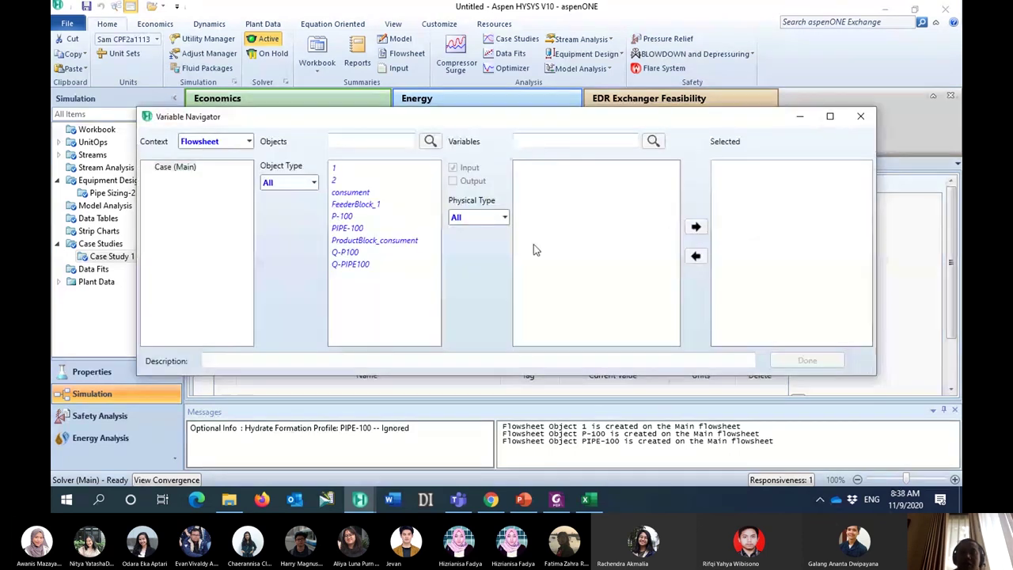
{"action": "left_click", "coordinate": [334, 169]}
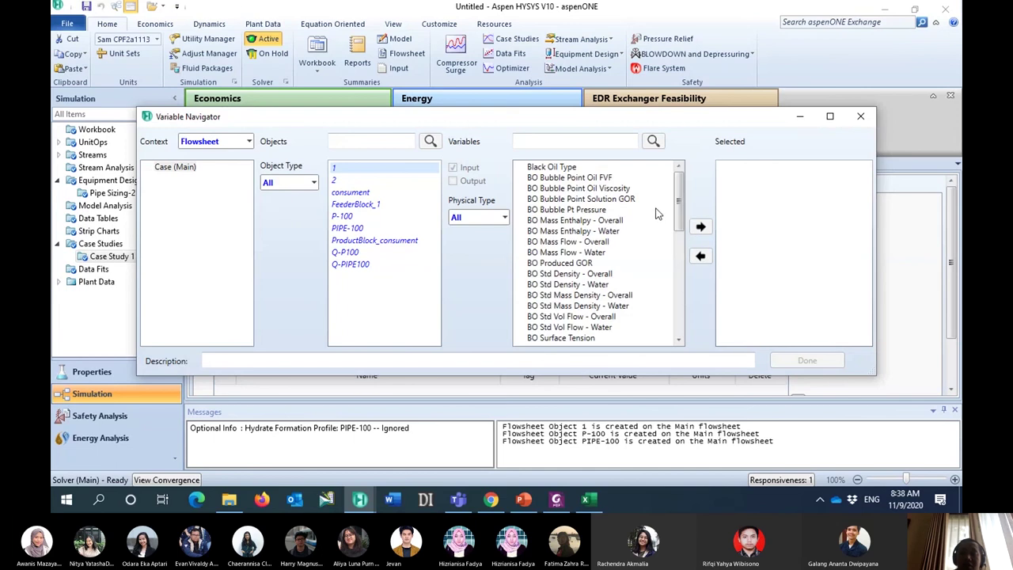
{"action": "scroll", "coordinate": [656, 212], "scroll_direction": "down", "scroll_amount": 10}
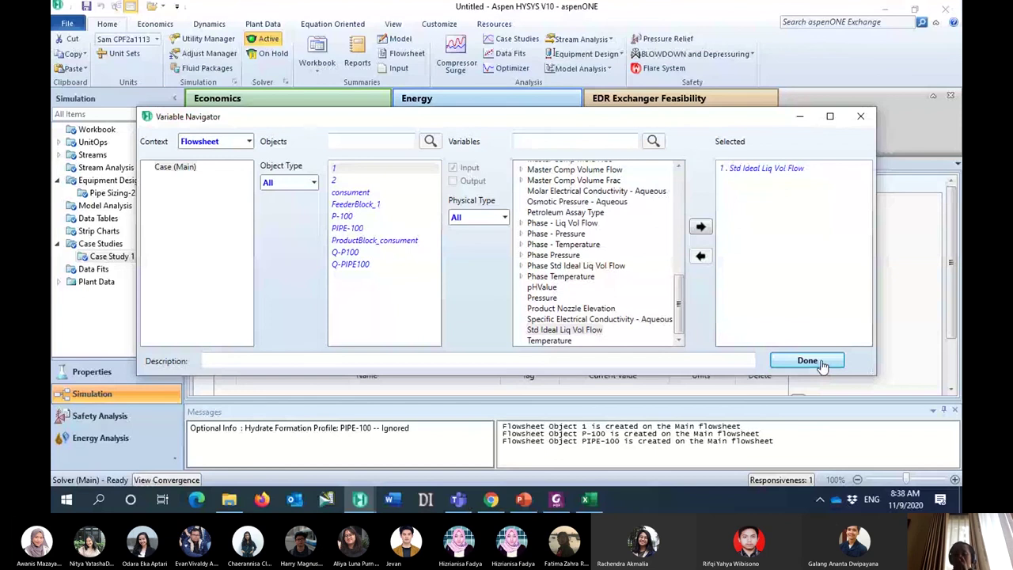
{"action": "left_click", "coordinate": [821, 363]}
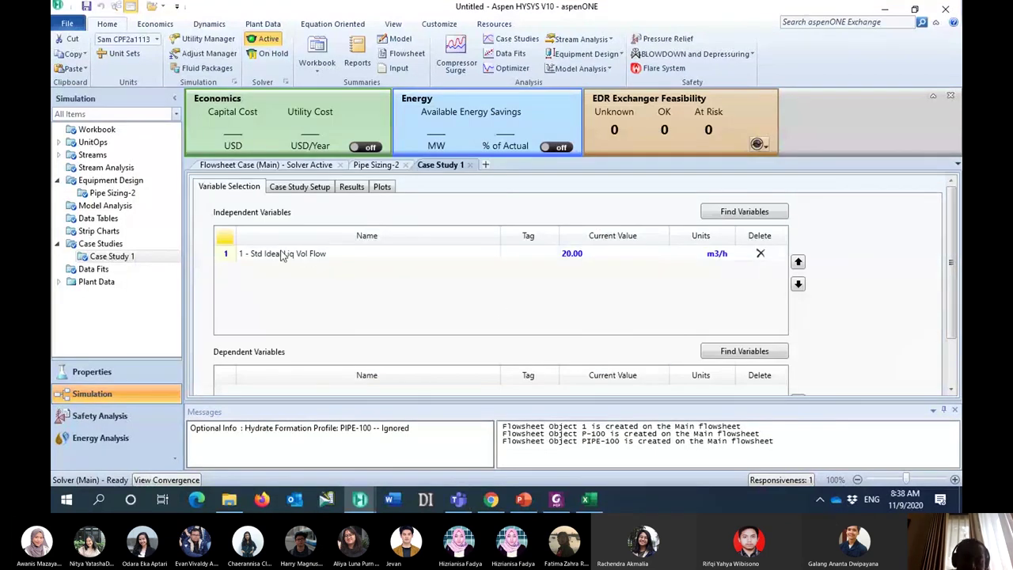
Add the Pressure of stream consument as the case study's dependent variable
{"action": "scroll", "coordinate": [894, 352], "scroll_direction": "down", "scroll_amount": 2}
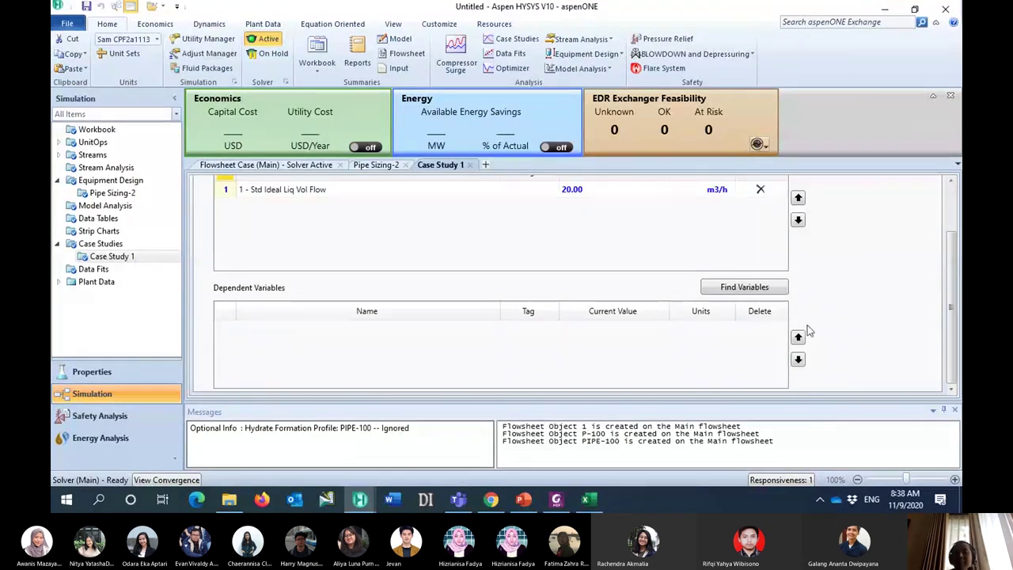
{"action": "left_click", "coordinate": [773, 294]}
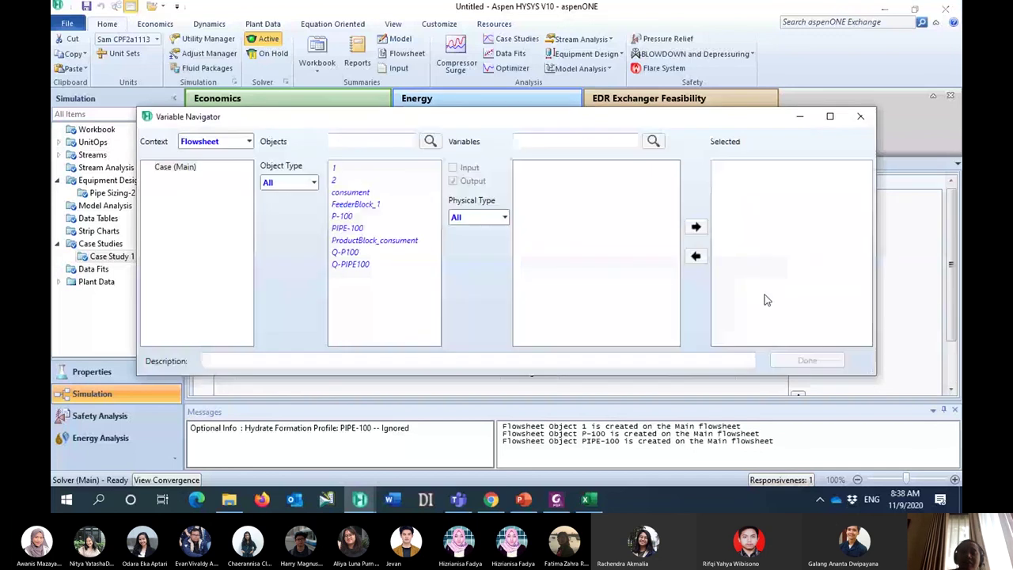
{"action": "left_click", "coordinate": [398, 194]}
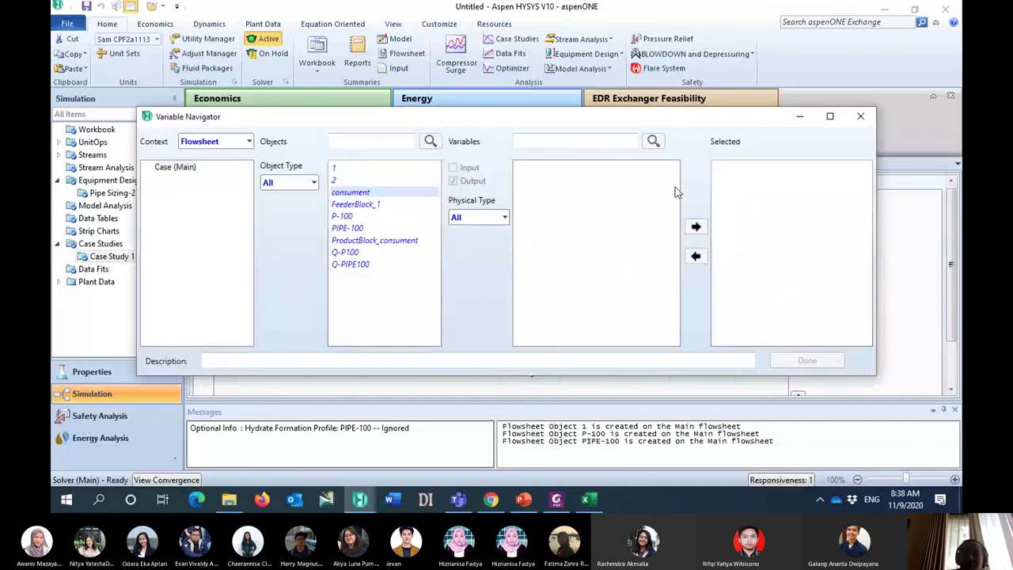
{"action": "left_click_drag", "start_coordinate": [675, 187], "coordinate": [671, 301]}
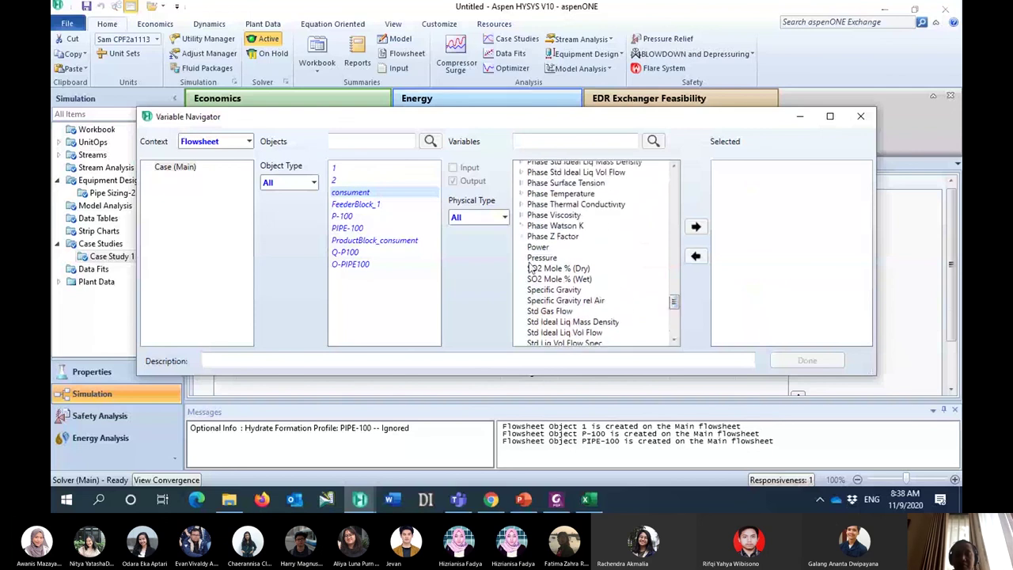
{"action": "left_click", "coordinate": [533, 259]}
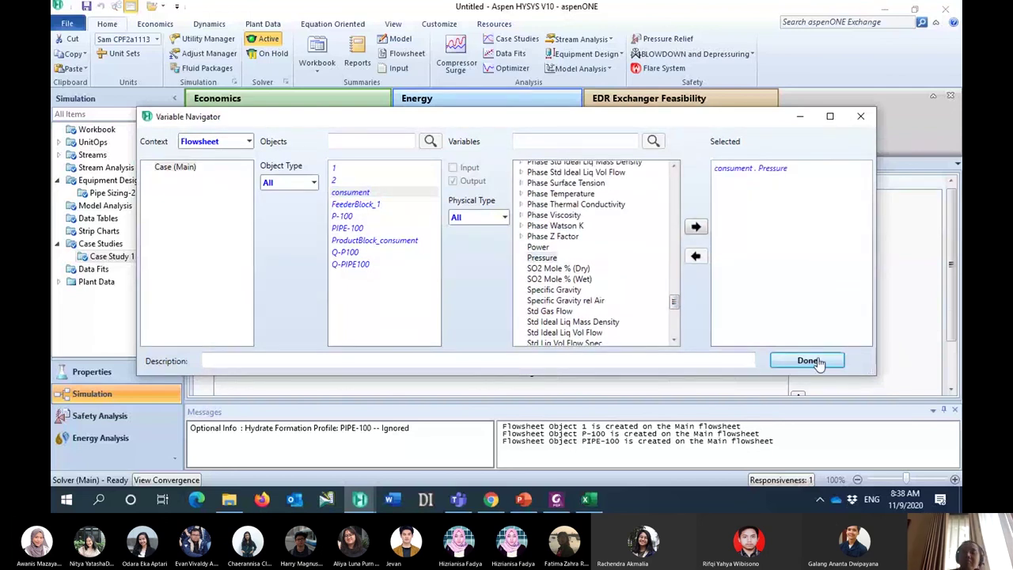
{"action": "left_click", "coordinate": [814, 361]}
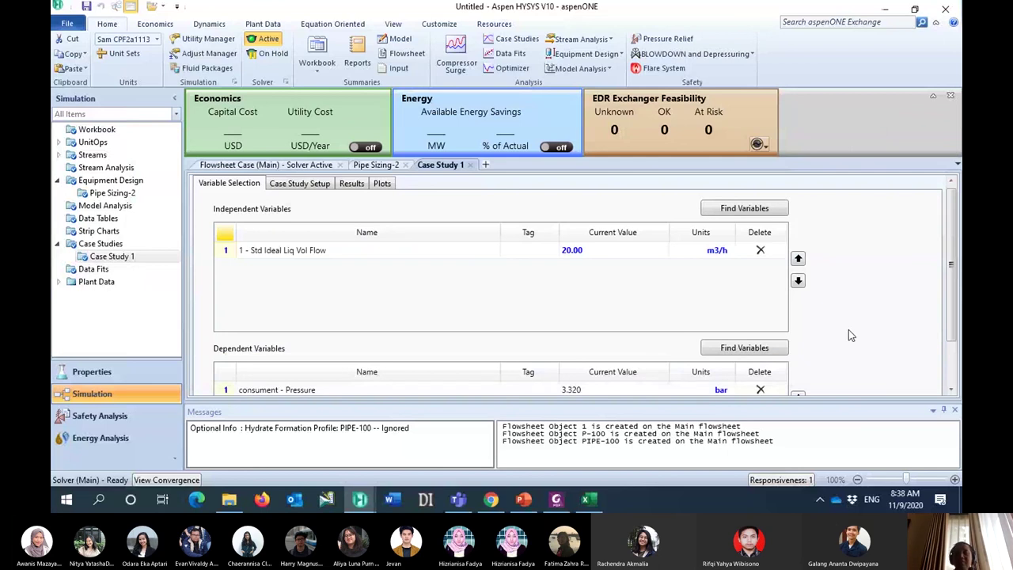
{"action": "scroll", "coordinate": [849, 330], "scroll_direction": "down", "scroll_amount": 2}
{"action": "mouse_move", "coordinate": [628, 333]}
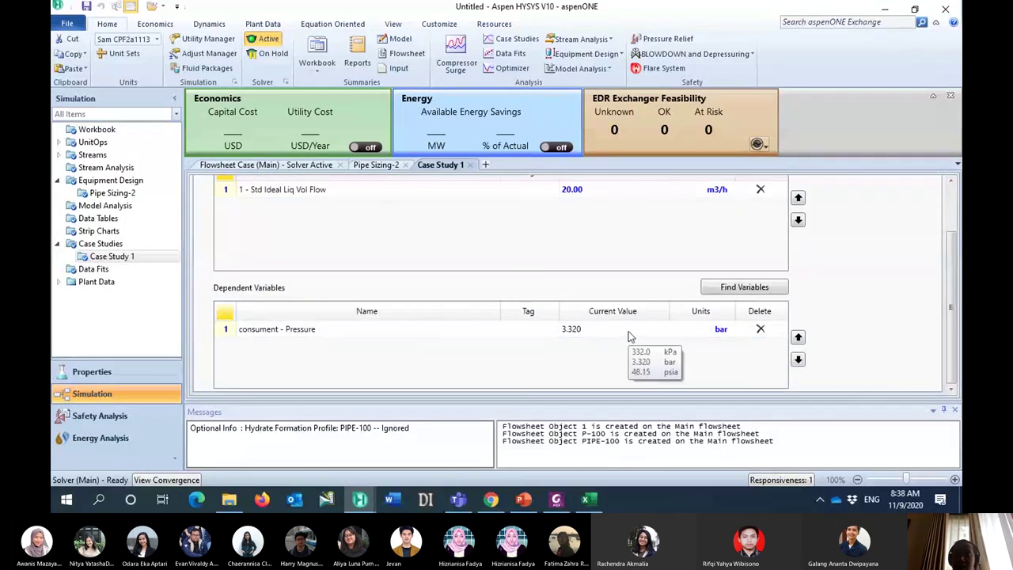
{"action": "scroll", "coordinate": [877, 313], "scroll_direction": "up", "scroll_amount": 2}
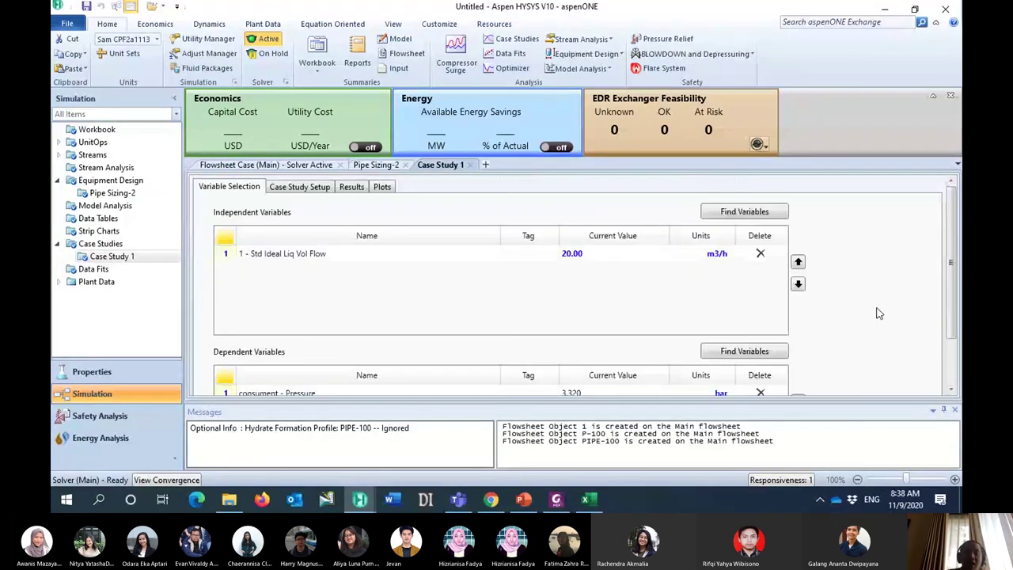
Set up the case study to vary stream 1's flow from 5 to 30 m3/h with a step size of 2 m3/h
{"action": "left_click", "coordinate": [311, 192]}
{"action": "left_click", "coordinate": [692, 282]}
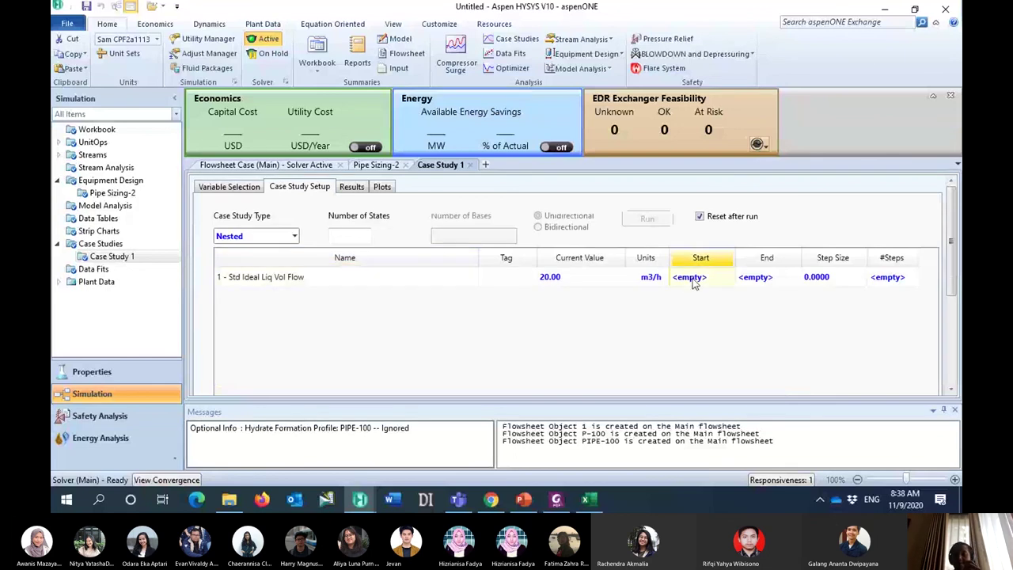
{"action": "left_click", "coordinate": [716, 287]}
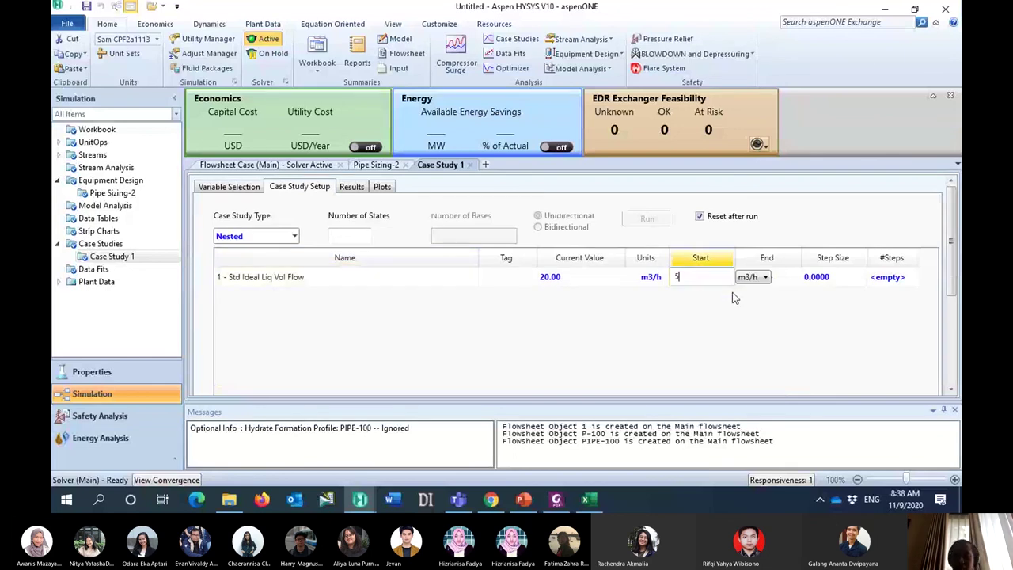
{"action": "left_click", "coordinate": [761, 319]}
{"action": "type", "text": "5"}
{"action": "key", "text": "Return"}
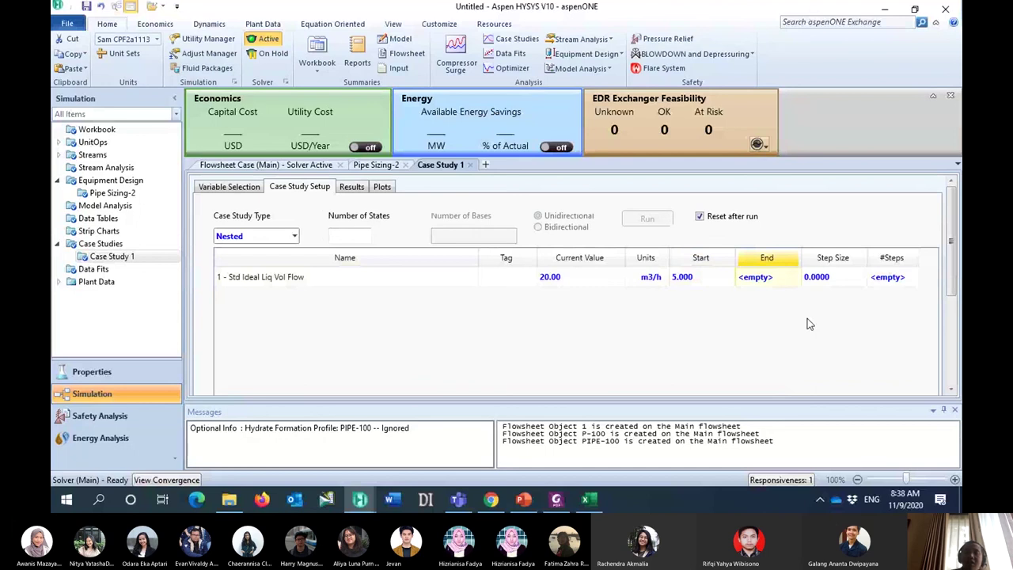
{"action": "type", "text": "30"}
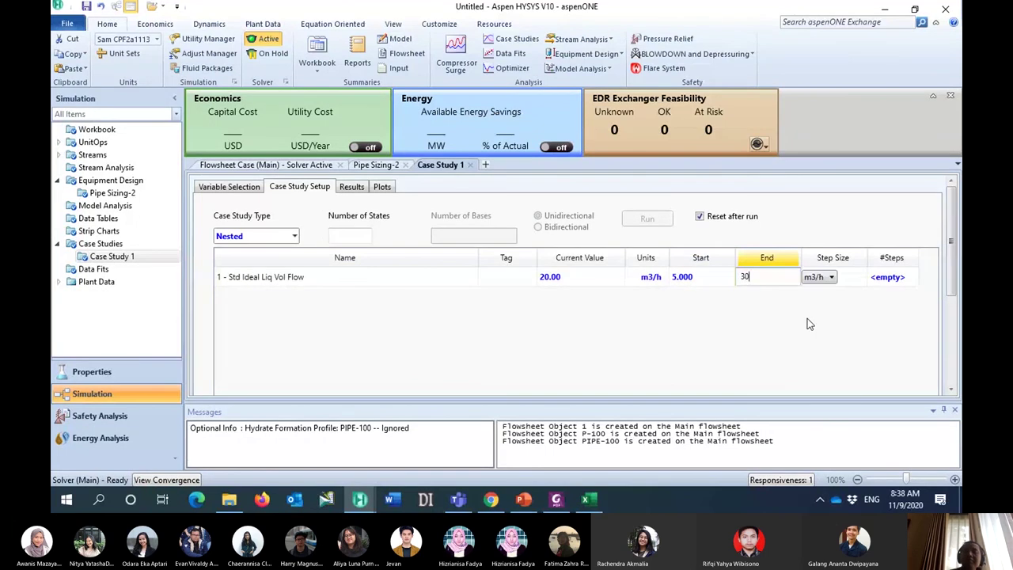
{"action": "key", "text": "Return"}
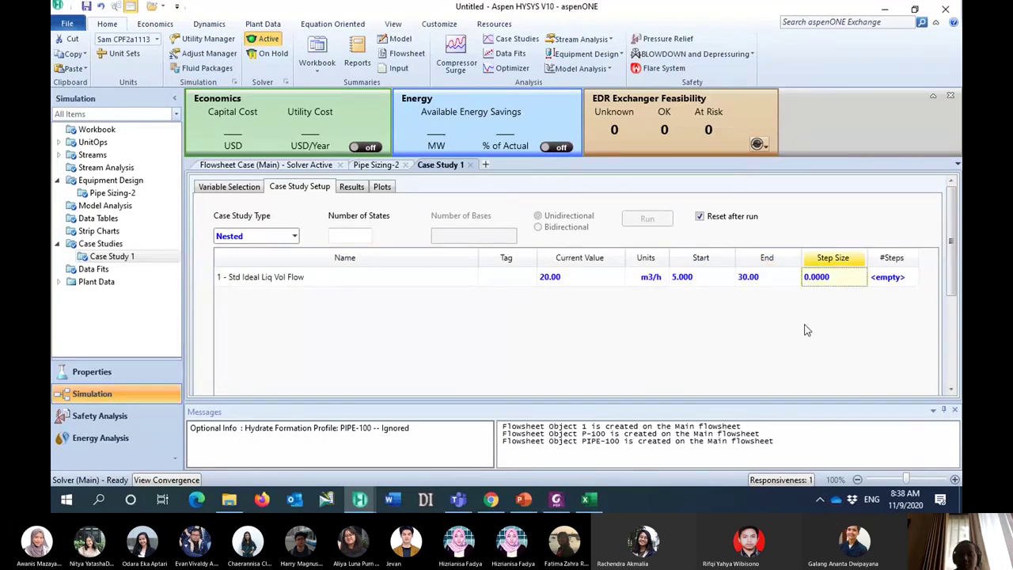
{"action": "type", "text": "2"}
{"action": "key", "text": "Return"}
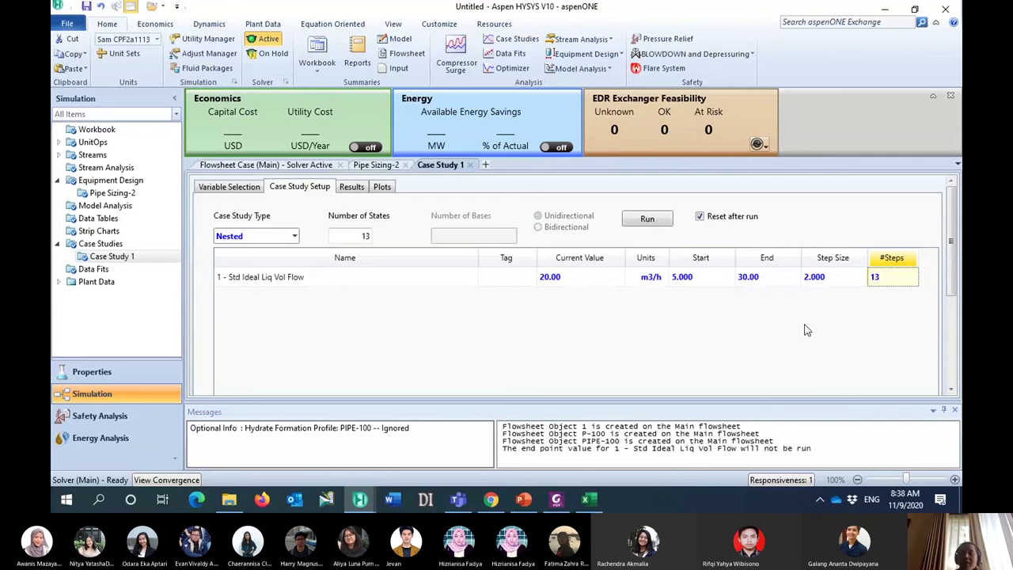
Run the case study and examine the plot of consument pressure against stream 1's Std Ideal Liq Vol Flow
{"action": "left_click", "coordinate": [649, 219]}
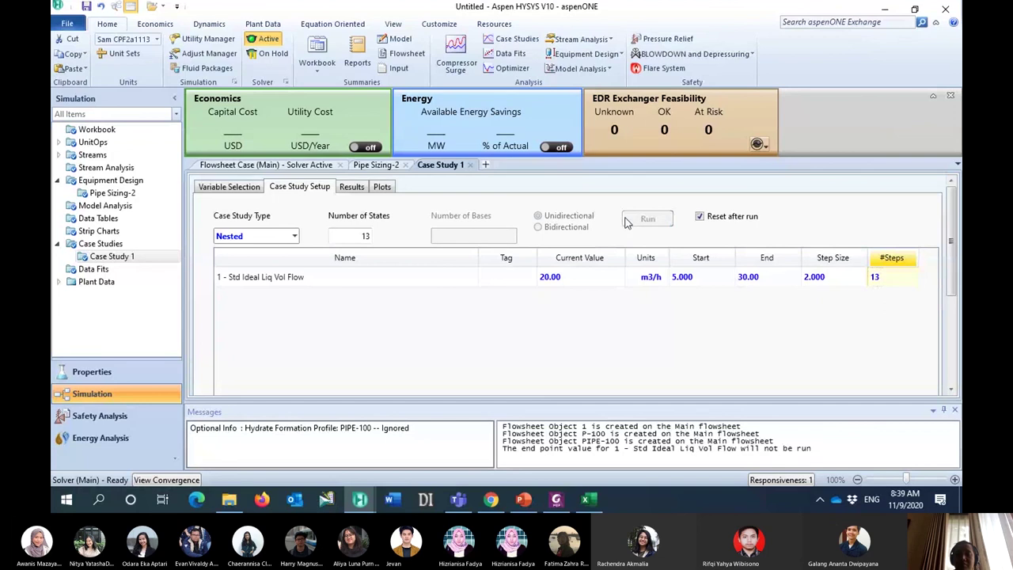
{"action": "left_click", "coordinate": [396, 187]}
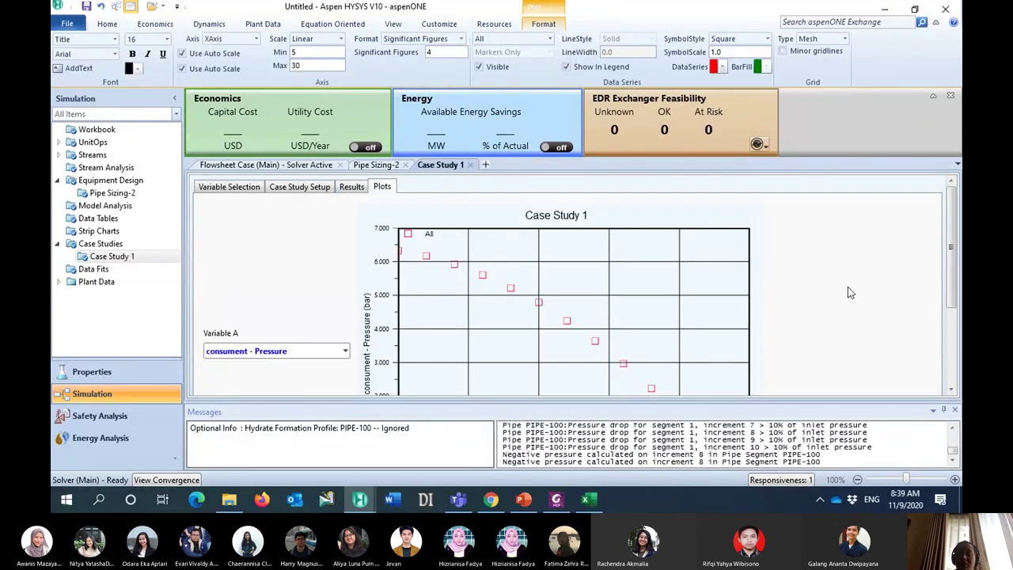
{"action": "left_click_drag", "start_coordinate": [952, 287], "coordinate": [910, 315]}
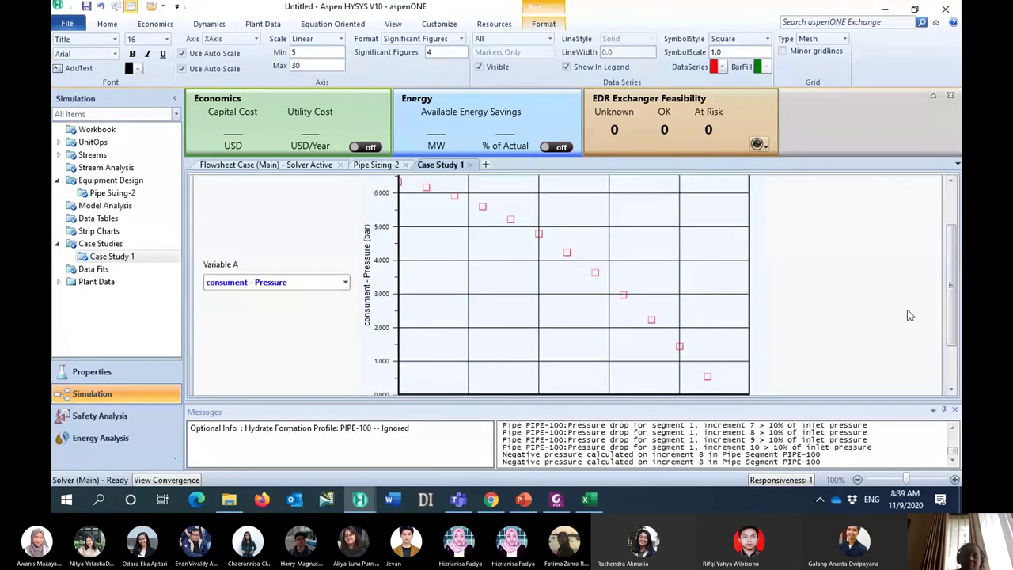
{"action": "left_click_drag", "start_coordinate": [952, 305], "coordinate": [952, 344]}
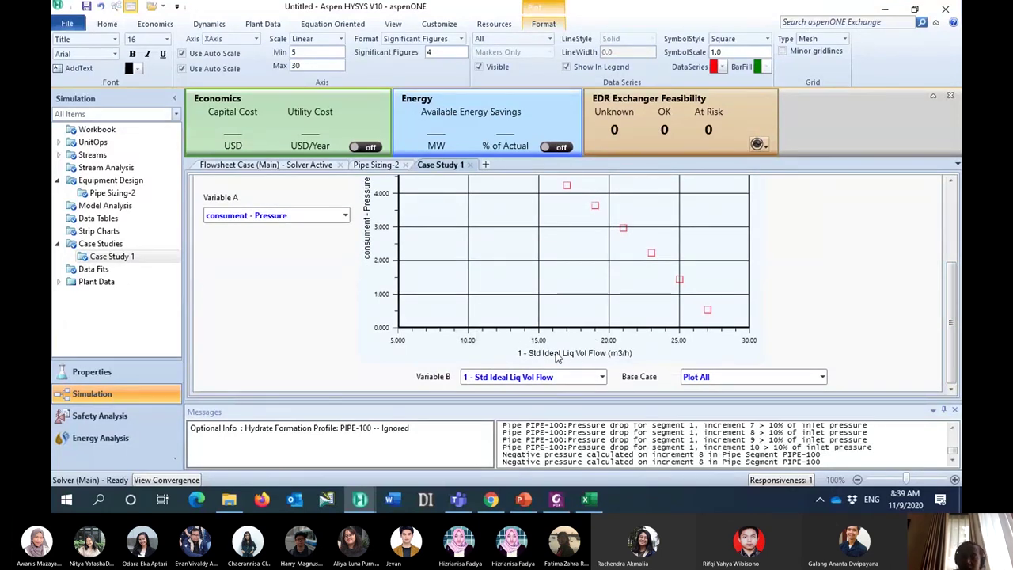
{"action": "left_click_drag", "start_coordinate": [955, 338], "coordinate": [959, 299]}
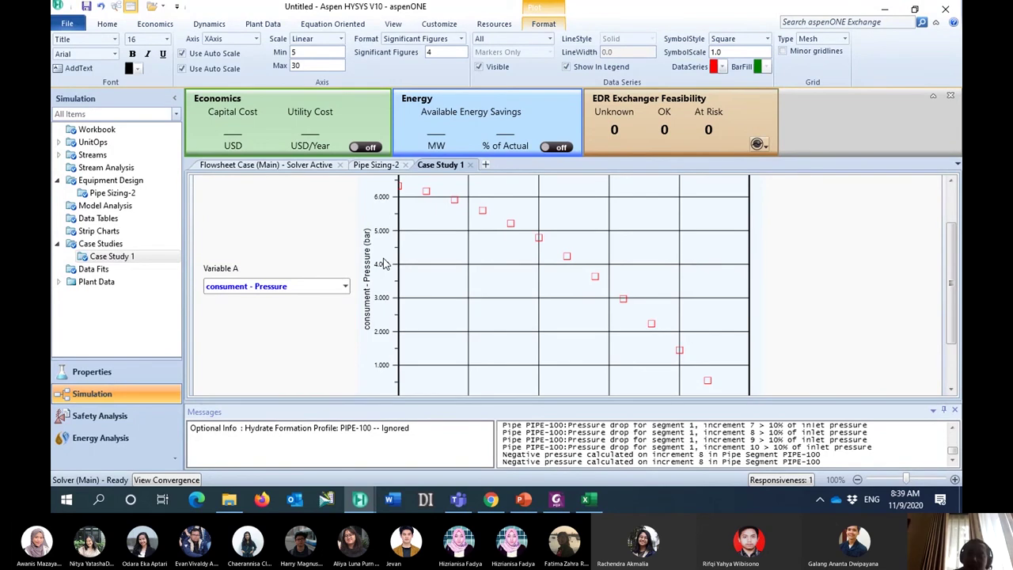
Examine the case study plot of consument pressure against stream 1's flow, focusing on the points above 20 m3/h
{"action": "mouse_move", "coordinate": [952, 291]}
{"action": "left_mouse_down"}
{"action": "mouse_move", "coordinate": [952, 320]}
{"action": "mouse_move", "coordinate": [958, 283]}
{"action": "left_mouse_up"}
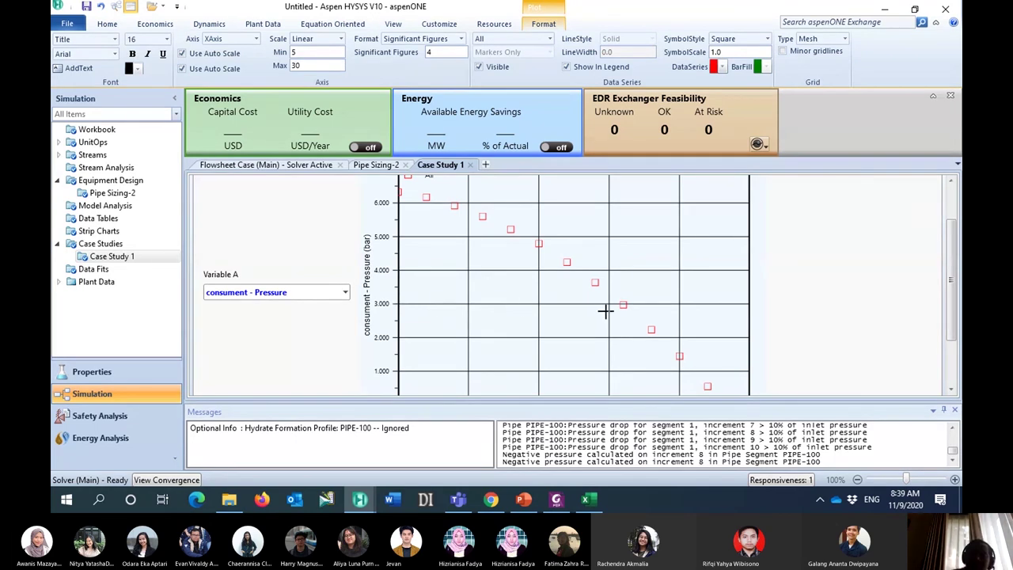
{"action": "scroll", "coordinate": [953, 309], "scroll_direction": "down", "scroll_amount": 2}
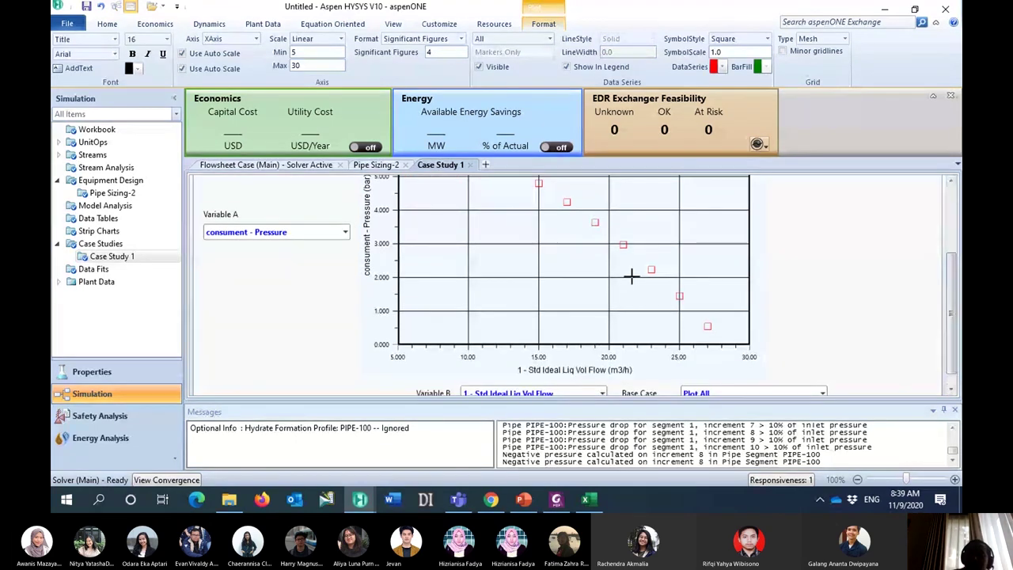
{"action": "mouse_move", "coordinate": [625, 241]}
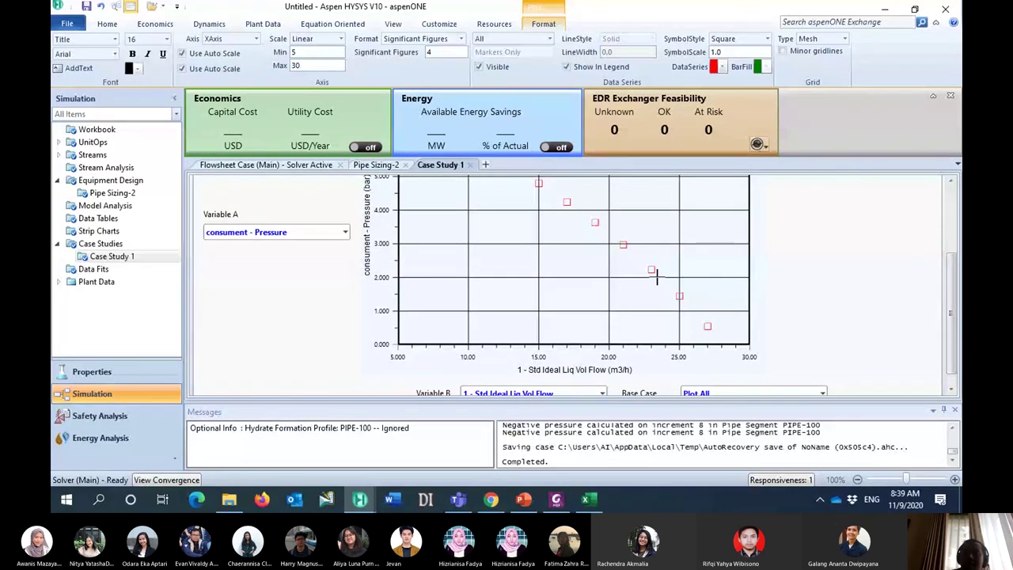
{"action": "mouse_move", "coordinate": [652, 269]}
{"action": "mouse_move", "coordinate": [625, 244]}
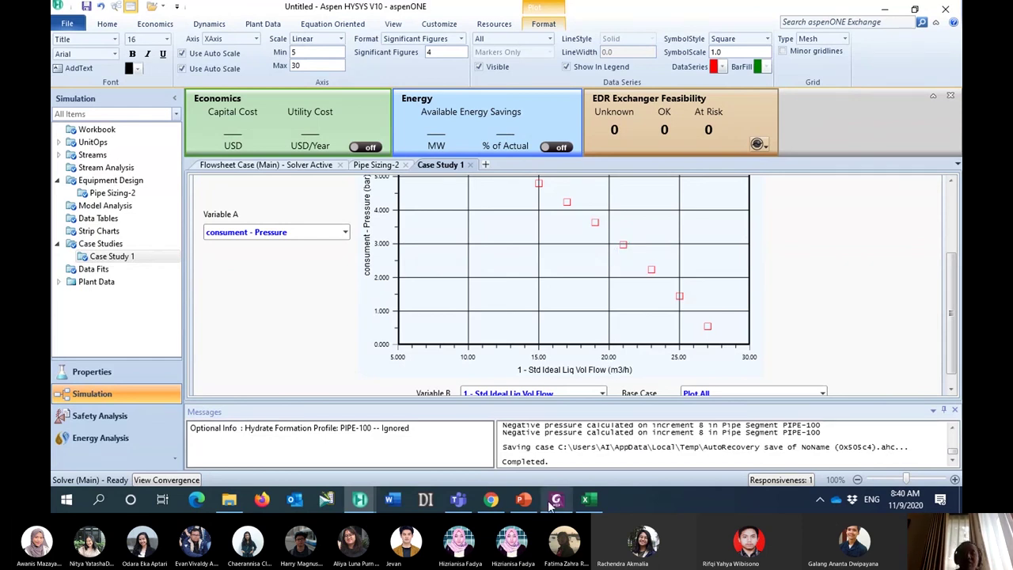
{"action": "scroll", "coordinate": [853, 281], "scroll_direction": "up", "scroll_amount": 5}
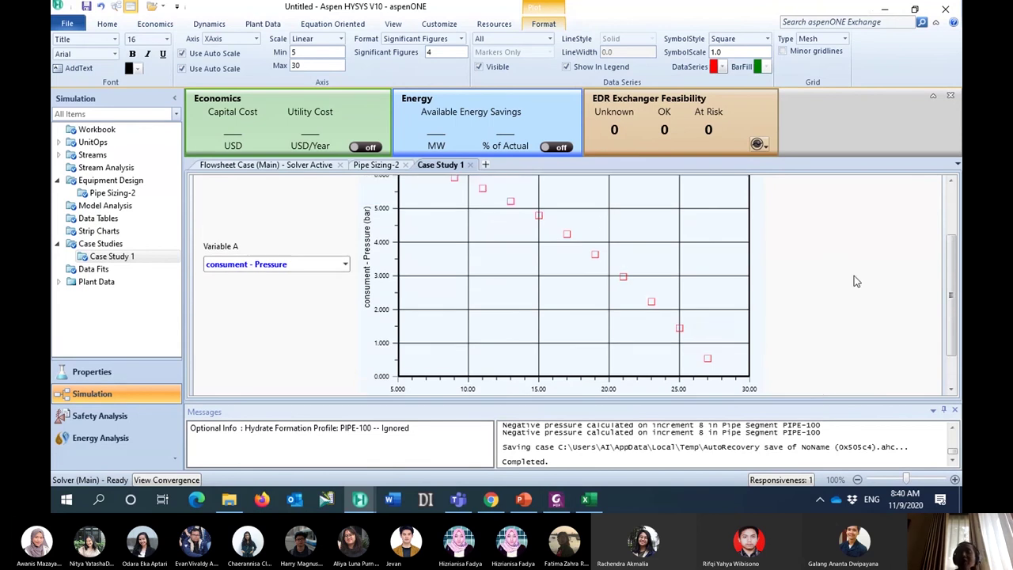
{"action": "scroll", "coordinate": [853, 280], "scroll_direction": "down", "scroll_amount": 3}
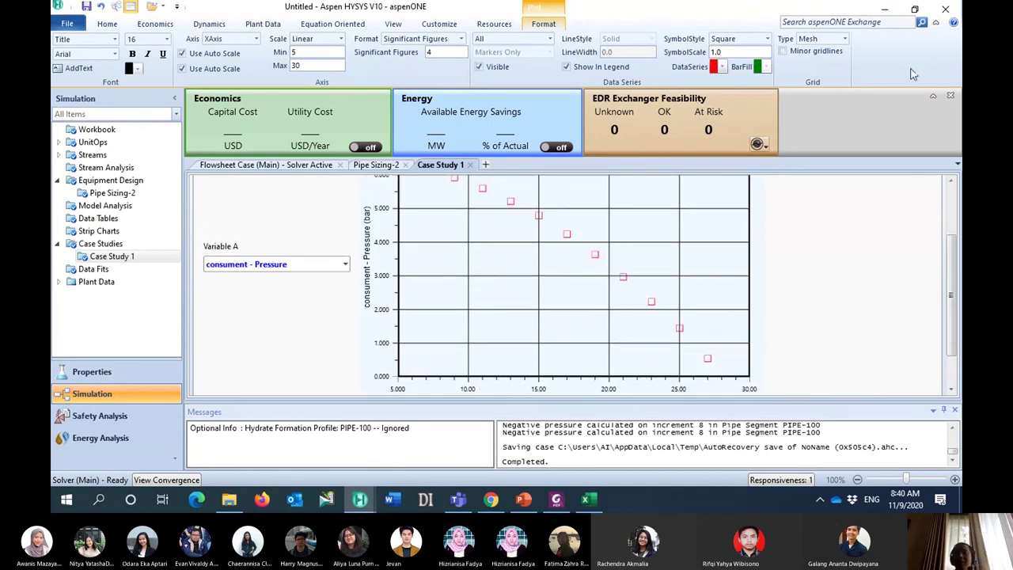
{"action": "left_click", "coordinate": [885, 8]}
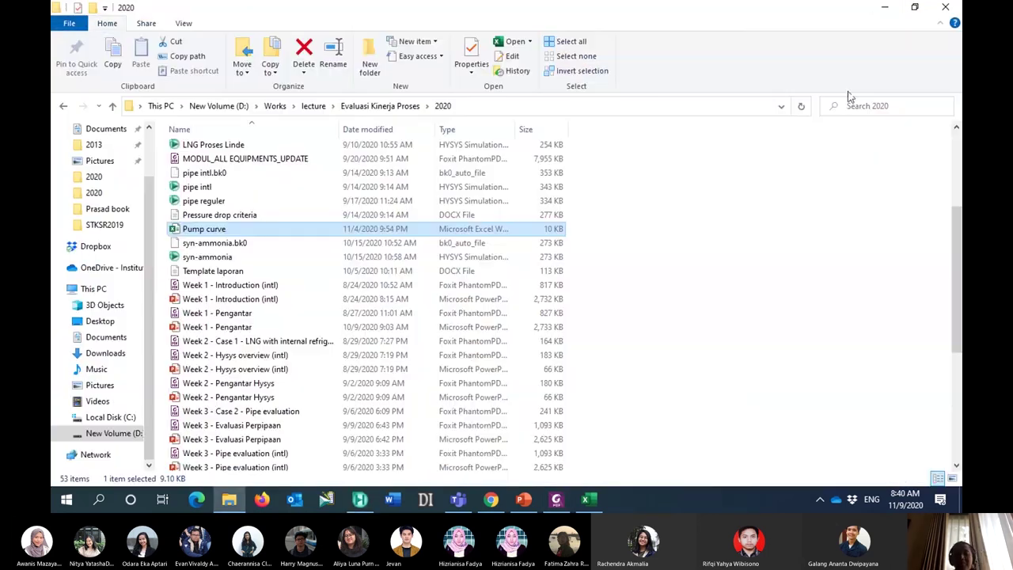
{"action": "left_click", "coordinate": [885, 7]}
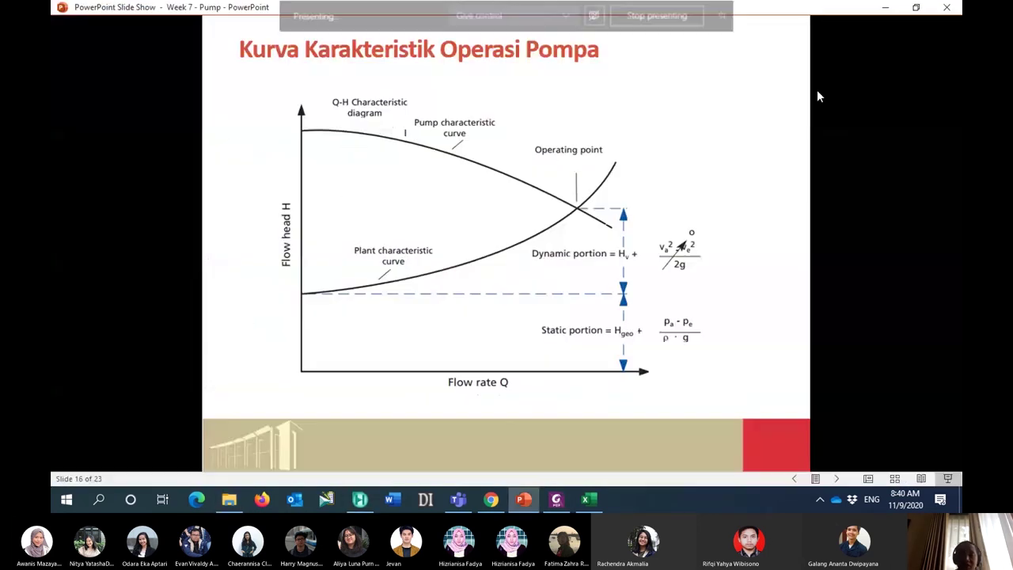
{"action": "left_click", "coordinate": [884, 7]}
{"action": "left_click", "coordinate": [360, 499]}
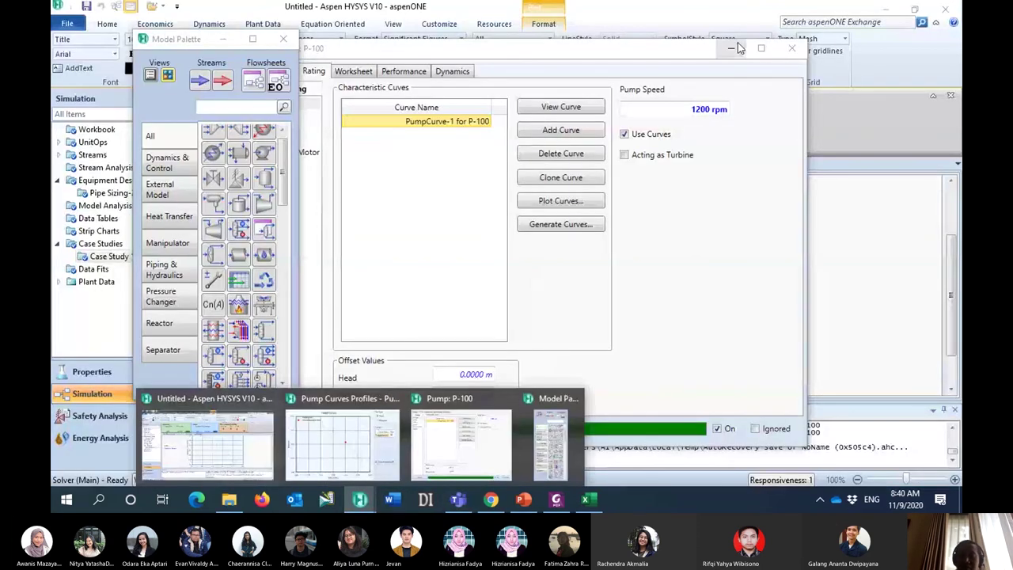
{"action": "left_click", "coordinate": [557, 501]}
{"action": "left_click", "coordinate": [556, 501]}
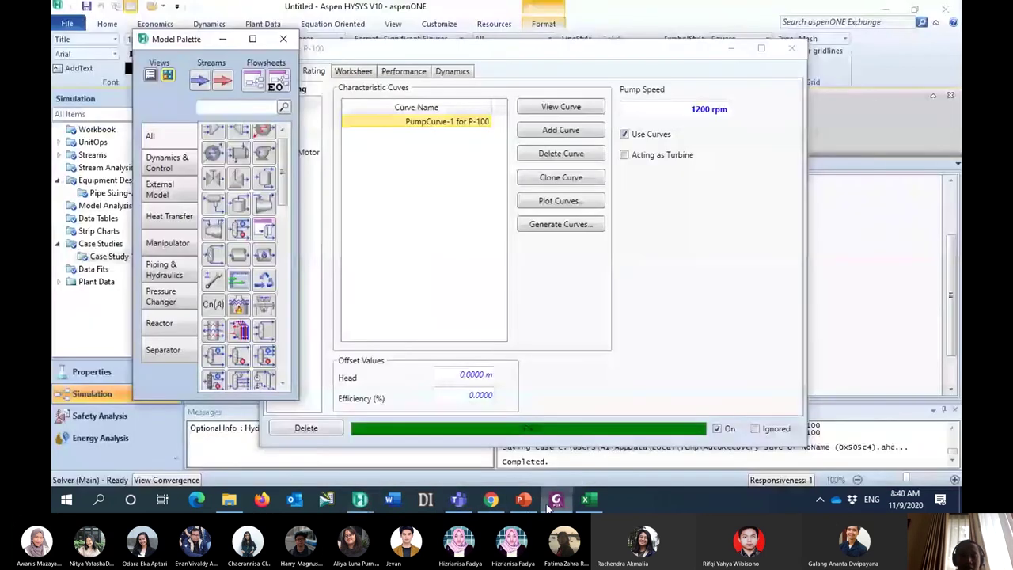
{"action": "mouse_move", "coordinate": [360, 499]}
{"action": "mouse_move", "coordinate": [447, 401]}
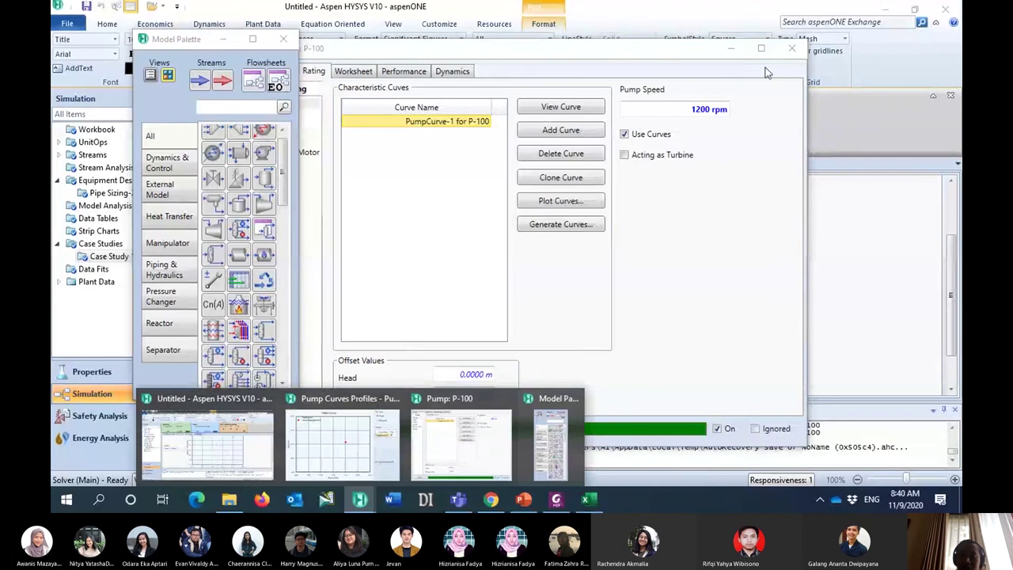
{"action": "left_click", "coordinate": [641, 63]}
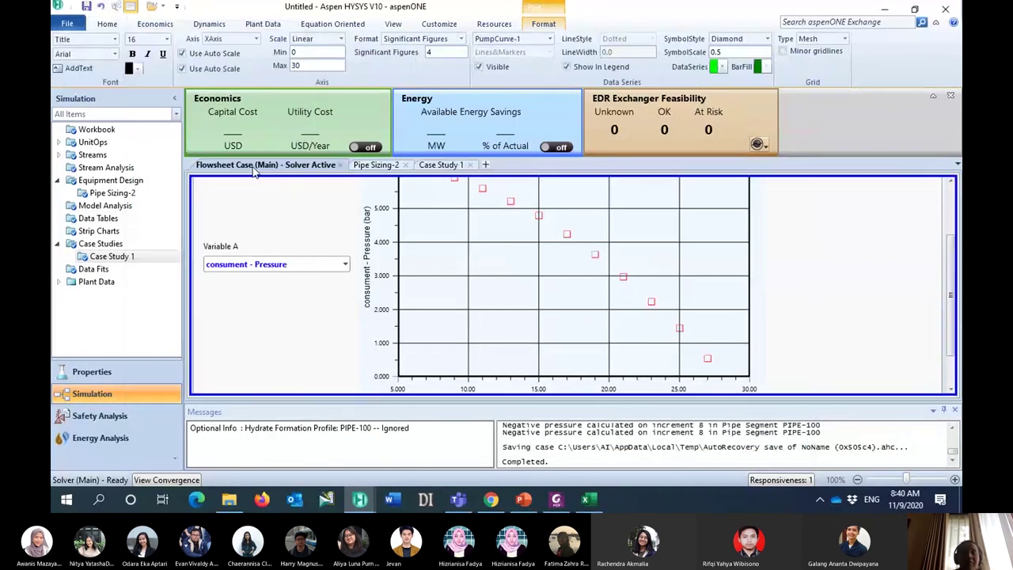
Duplicate pump P-100 together with its attached streams in the main flowsheet and place the copy below the original pump
{"action": "left_click", "coordinate": [254, 167]}
{"action": "left_click", "coordinate": [406, 225]}
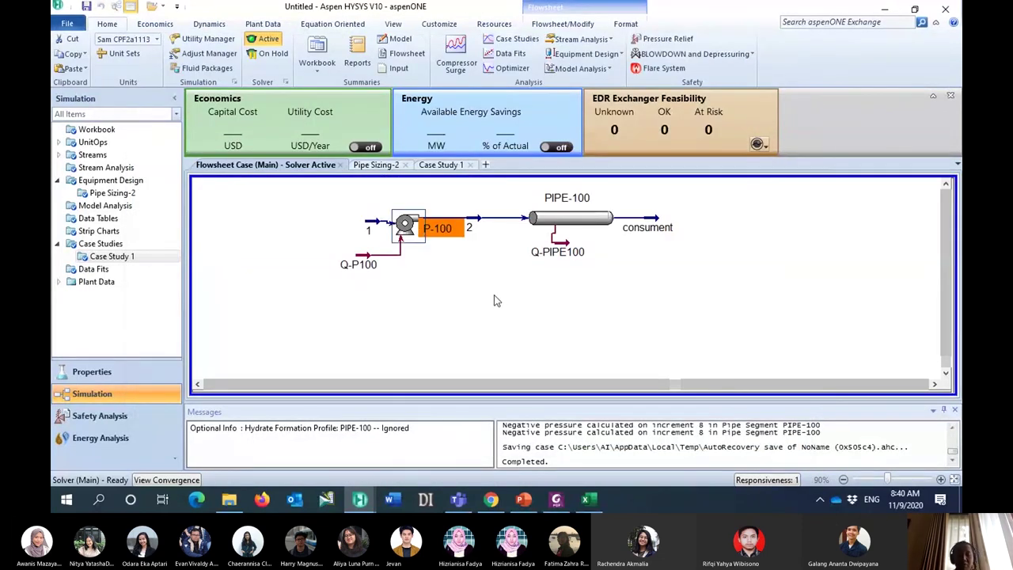
{"action": "key", "text": "ctrl+c"}
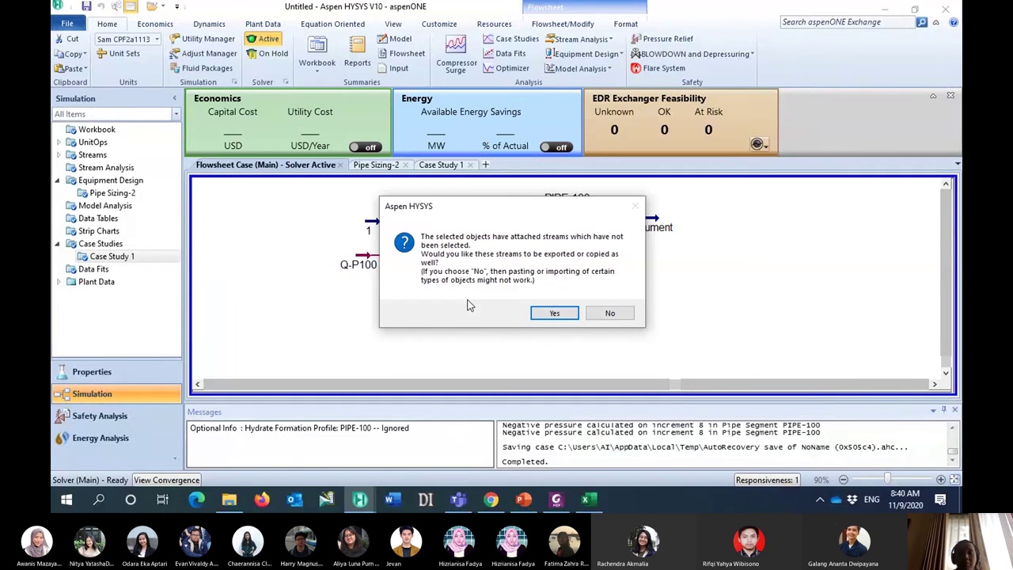
{"action": "left_click", "coordinate": [552, 314]}
{"action": "left_click", "coordinate": [494, 326]}
{"action": "key", "text": "ctrl+v"}
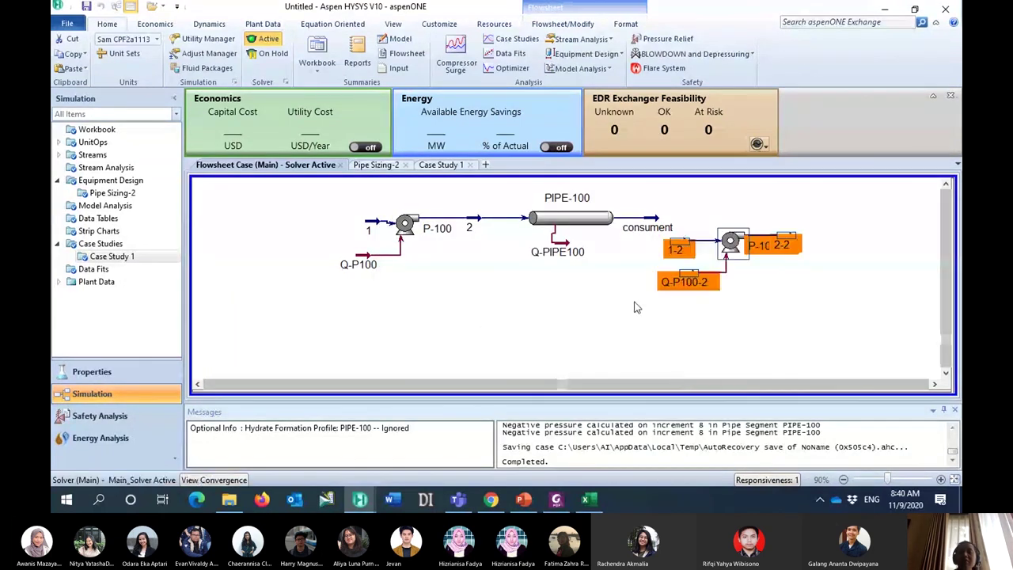
{"action": "left_click_drag", "start_coordinate": [735, 248], "coordinate": [420, 322]}
{"action": "mouse_move", "coordinate": [420, 321]}
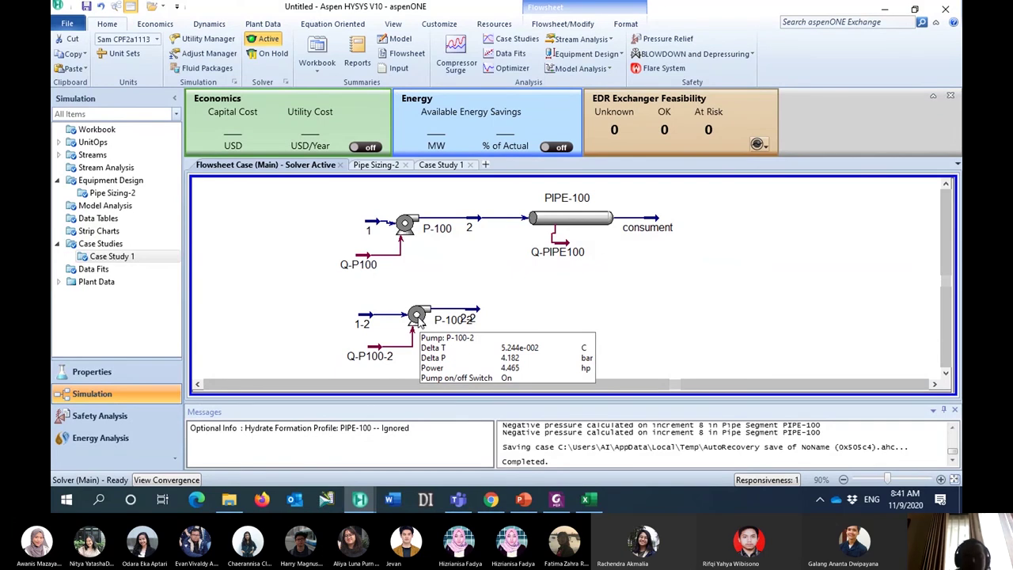
{"action": "mouse_move", "coordinate": [360, 500]}
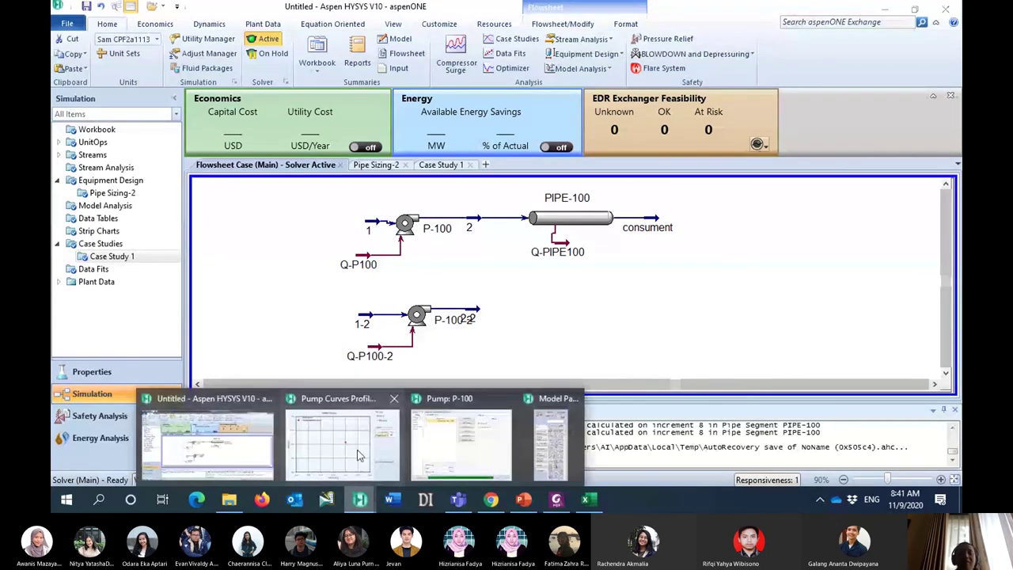
{"action": "left_click", "coordinate": [455, 503]}
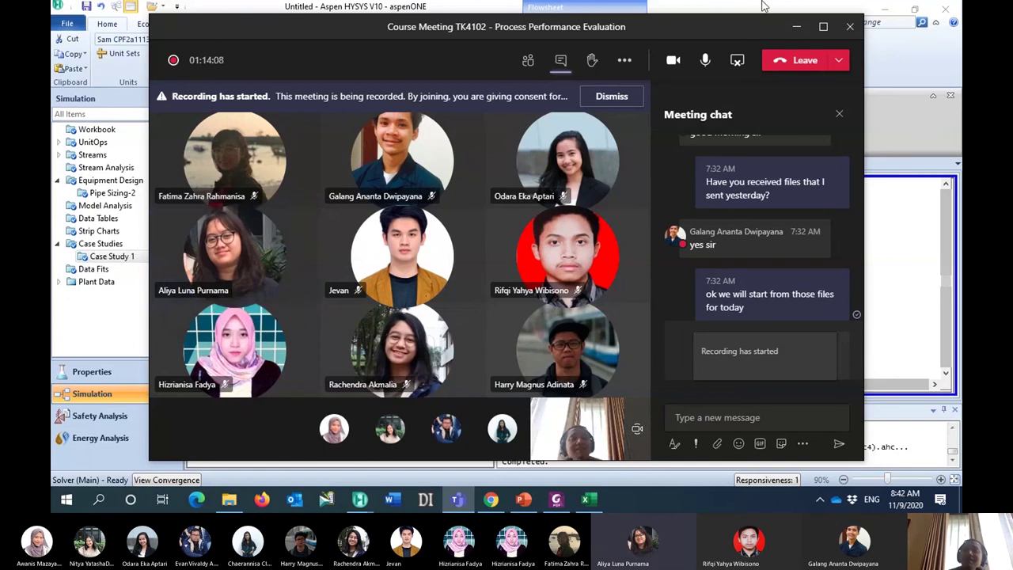
{"action": "left_click", "coordinate": [793, 28]}
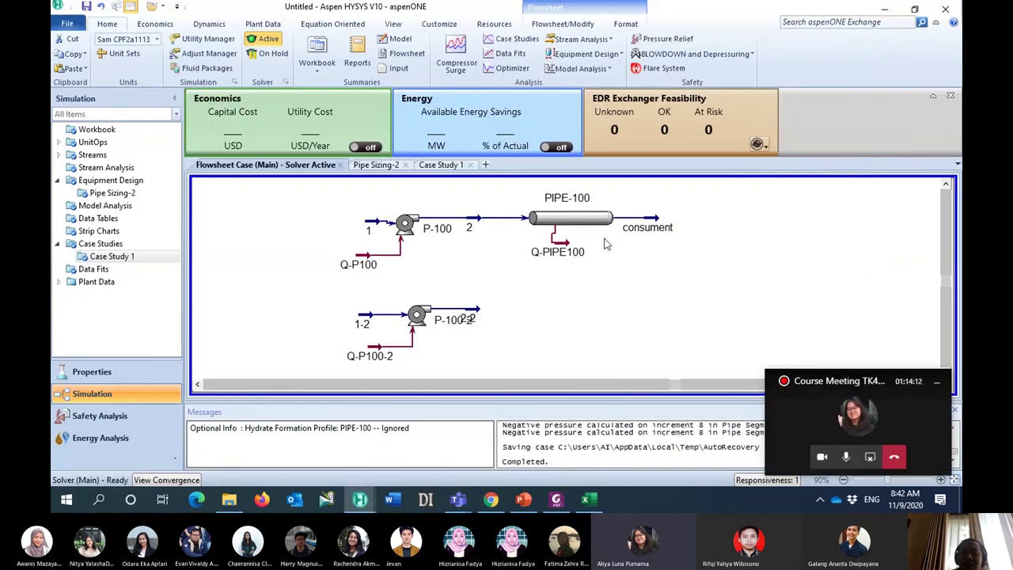
Shift stream consument, PIPE-100 and Q-PIPE100 away from pump P-100 and place stream 2 next to the pump outlet
{"action": "left_click_drag", "start_coordinate": [629, 228], "coordinate": [779, 221]}
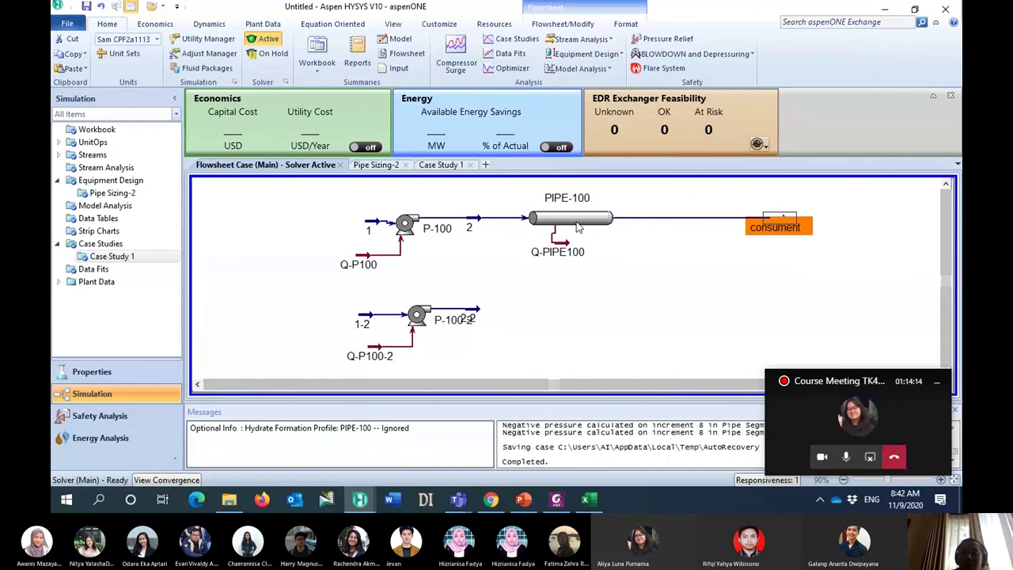
{"action": "left_click_drag", "start_coordinate": [578, 219], "coordinate": [706, 219]}
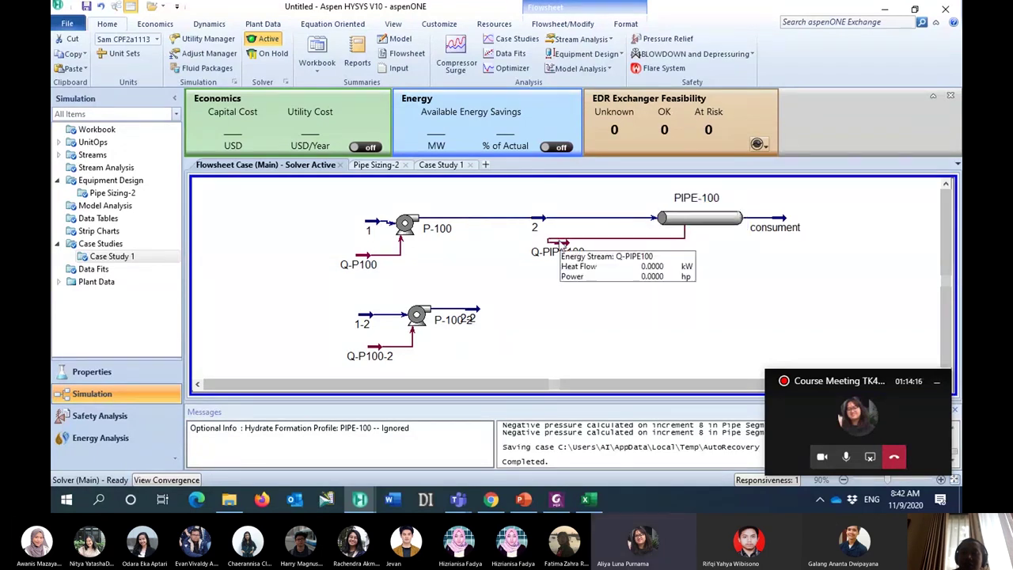
{"action": "left_click_drag", "start_coordinate": [558, 251], "coordinate": [702, 269]}
{"action": "left_click_drag", "start_coordinate": [536, 227], "coordinate": [447, 227]}
{"action": "left_click", "coordinate": [534, 269]}
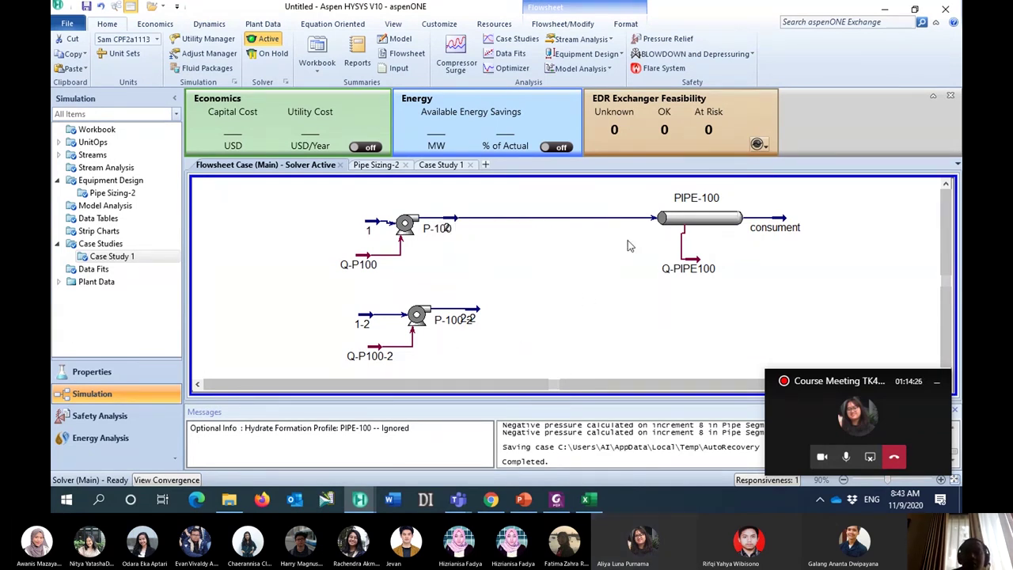
Set the inlet of the copied pump P-100-2 to stream 2
{"action": "double_click", "coordinate": [417, 318]}
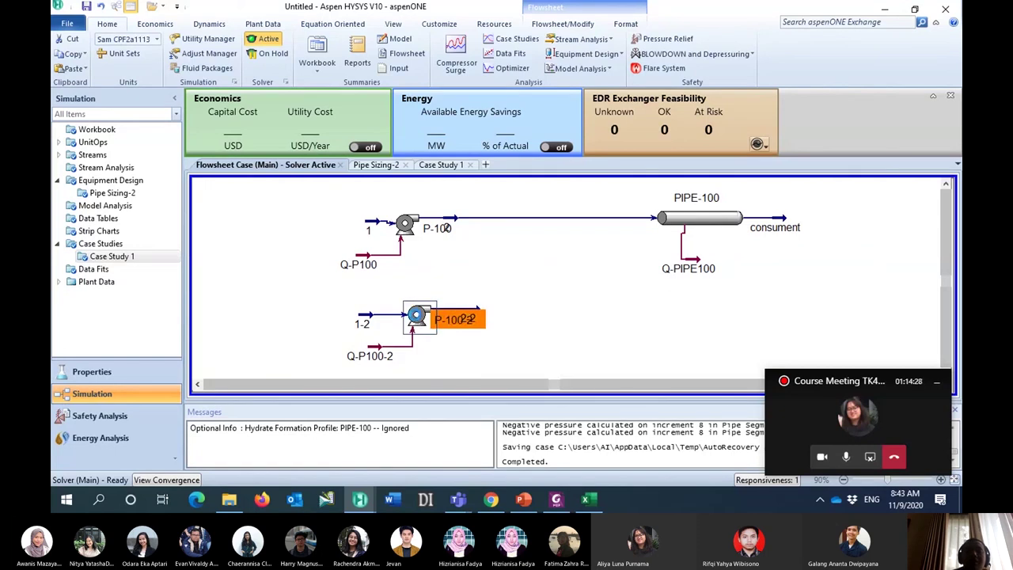
{"action": "left_click", "coordinate": [115, 163]}
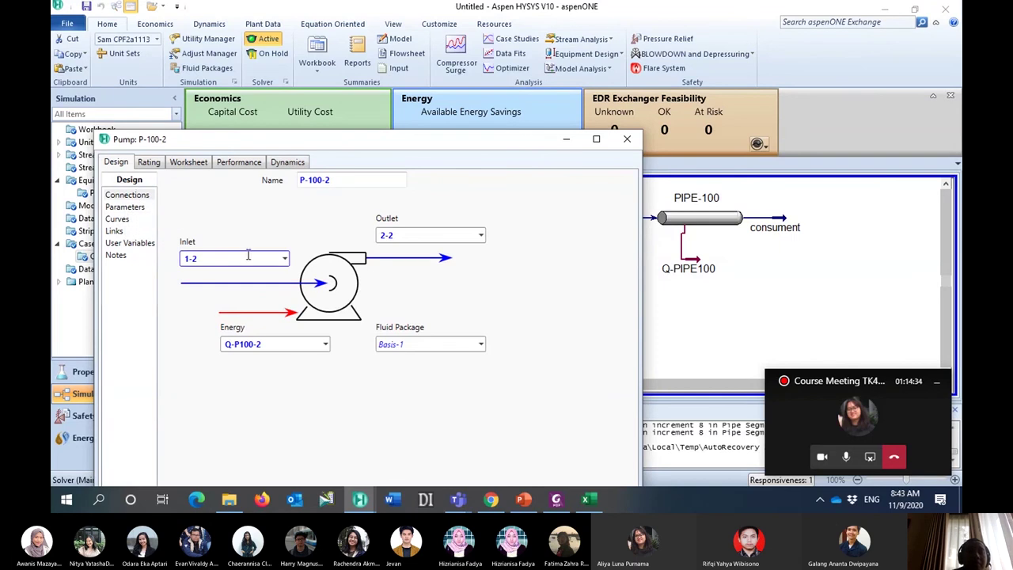
{"action": "left_click", "coordinate": [284, 259]}
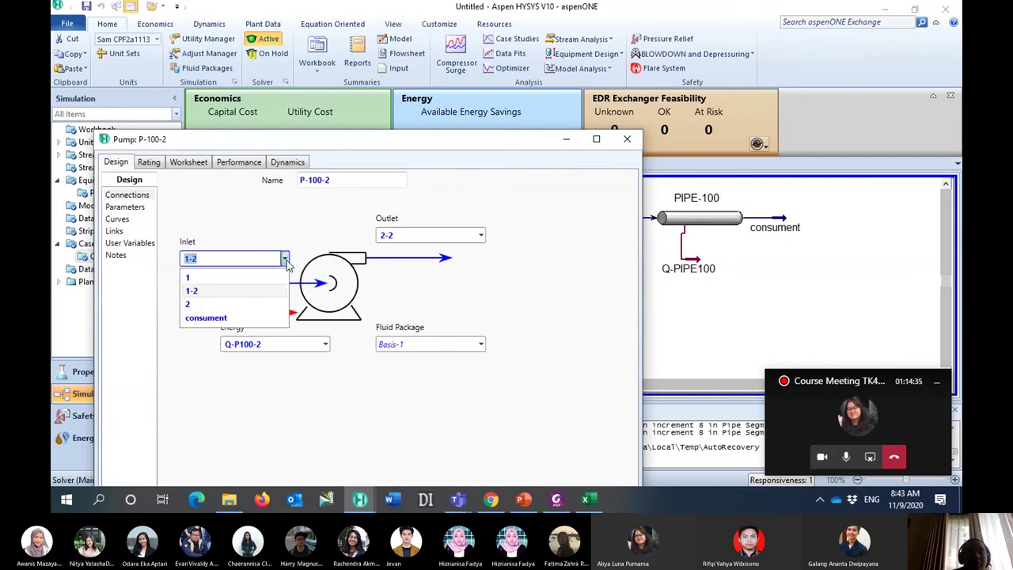
{"action": "left_click", "coordinate": [268, 304]}
{"action": "left_click_drag", "start_coordinate": [375, 144], "coordinate": [406, 353]}
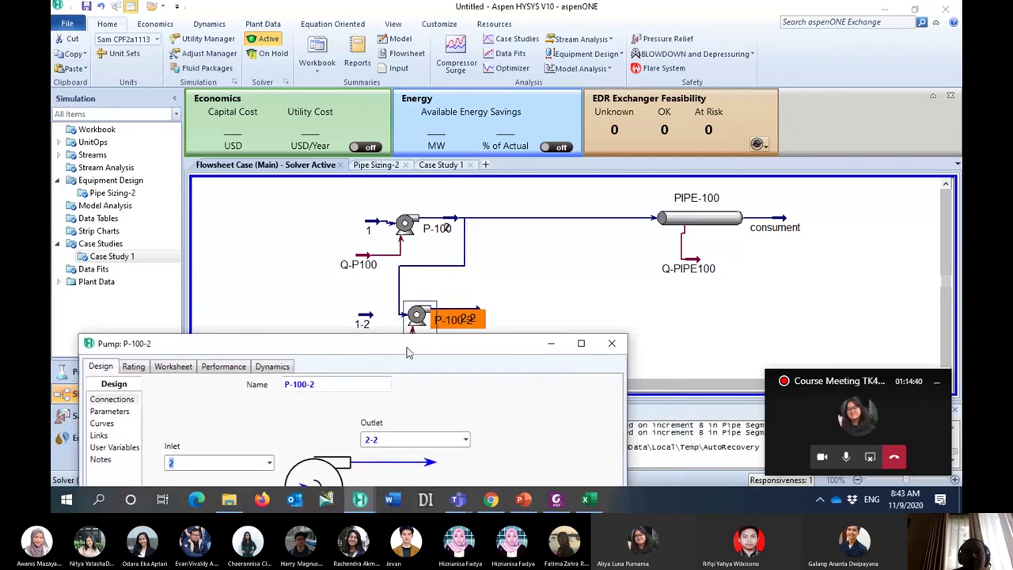
{"action": "left_click", "coordinate": [611, 343]}
Try to rename stream 2-2, the outlet of pump P-100-2, as 3
{"action": "double_click", "coordinate": [470, 317]}
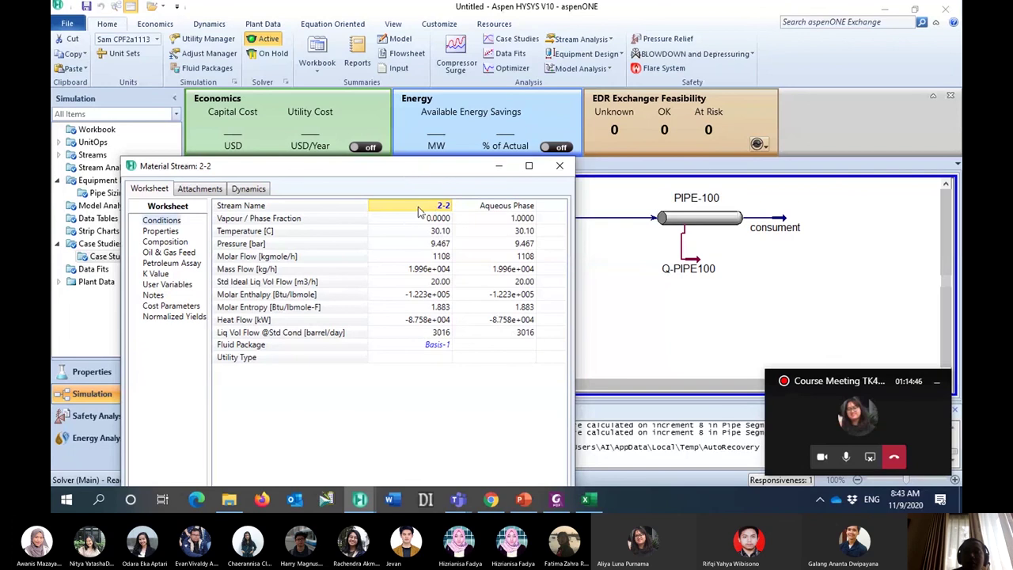
{"action": "type", "text": "3"}
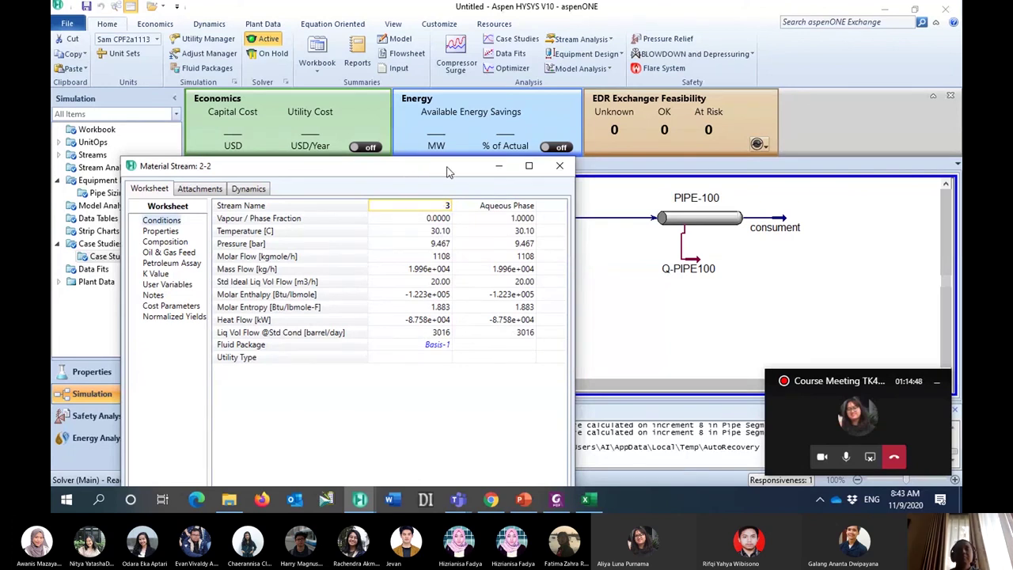
{"action": "left_click", "coordinate": [558, 167]}
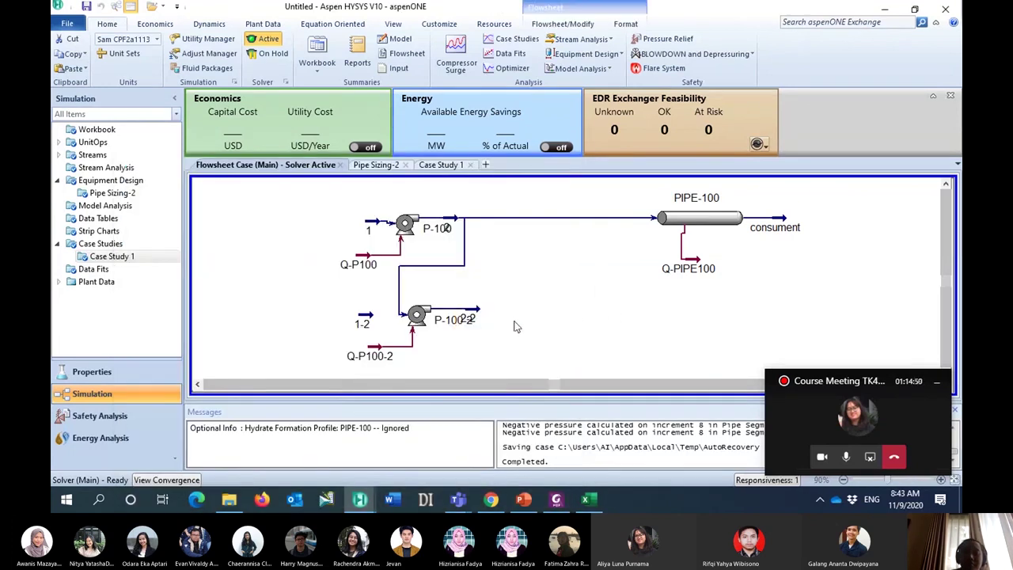
Move pump P-100-2 farther from stream 1-2 and pull its outlet stream 2-2 clear of the pump label
{"action": "left_click_drag", "start_coordinate": [534, 314], "coordinate": [530, 314]}
{"action": "left_click_drag", "start_coordinate": [417, 314], "coordinate": [469, 316]}
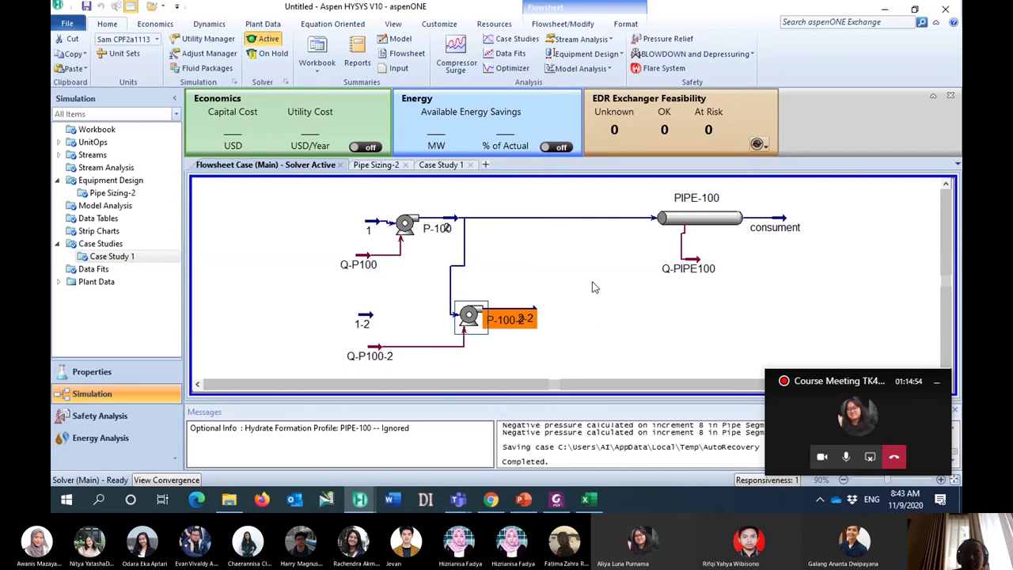
{"action": "left_click", "coordinate": [543, 331]}
{"action": "left_click_drag", "start_coordinate": [544, 331], "coordinate": [598, 329]}
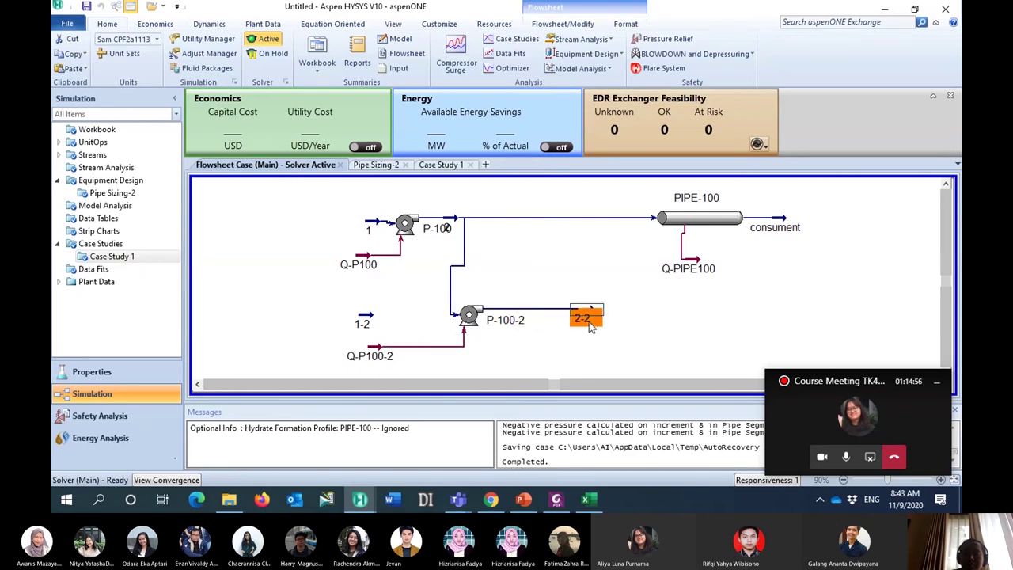
Rename the outlet stream 2-2 of pump P-100-2 as 3
{"action": "double_click", "coordinate": [586, 312]}
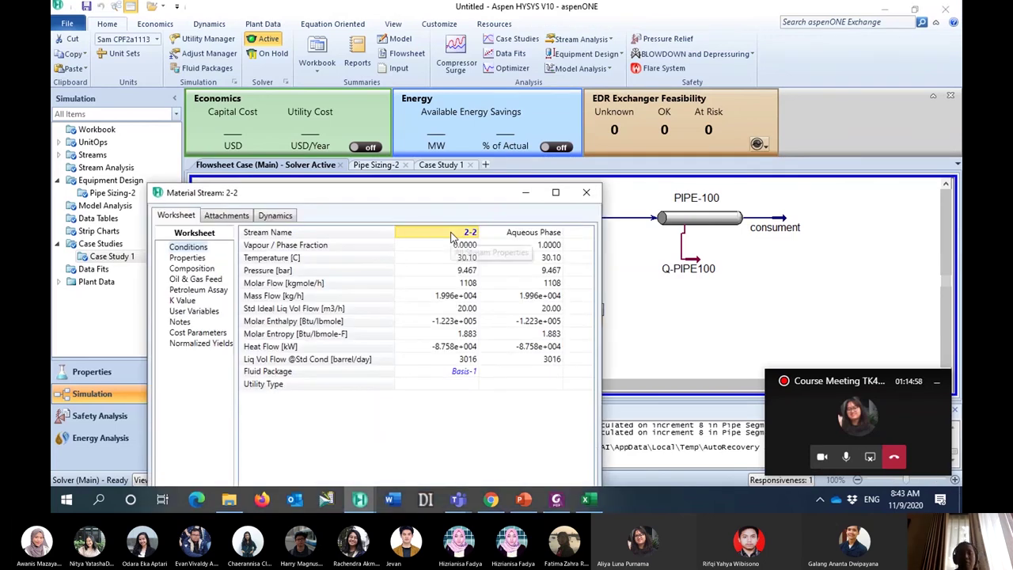
{"action": "left_click", "coordinate": [451, 232]}
{"action": "type", "text": "3"}
{"action": "key", "text": "Return"}
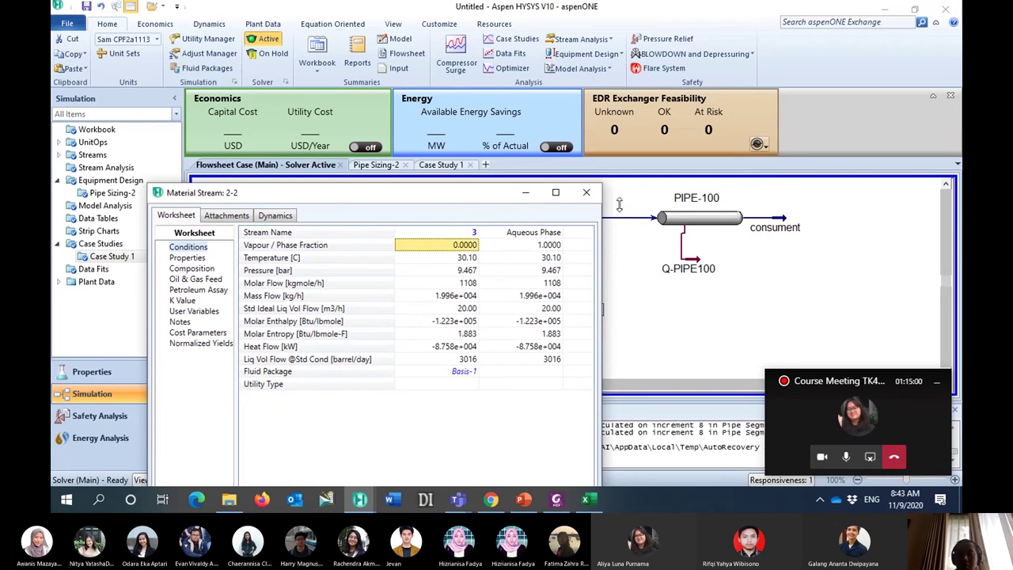
{"action": "left_click", "coordinate": [586, 192]}
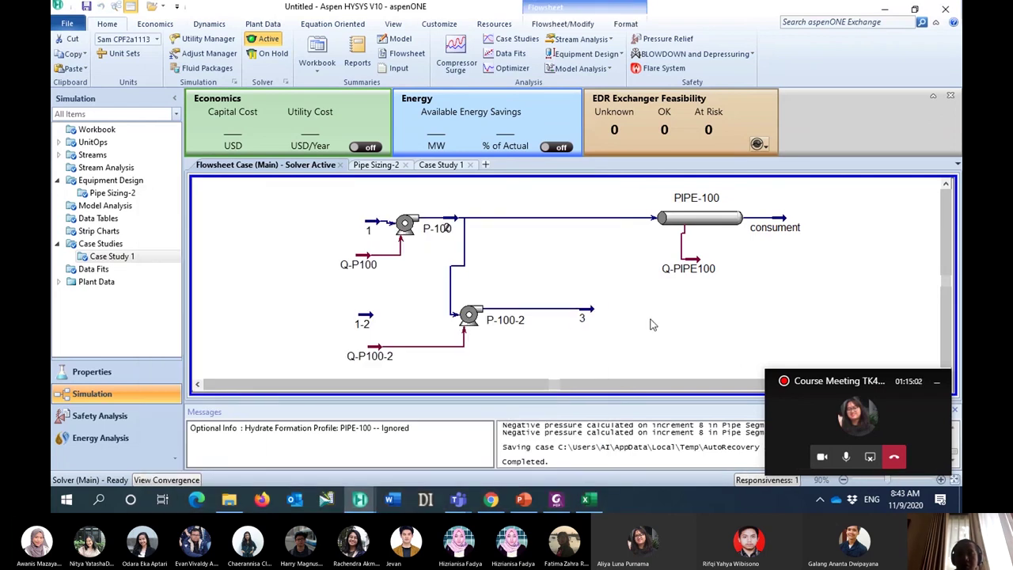
Set the inlet of pipe segment PIPE-100 to stream 3
{"action": "double_click", "coordinate": [673, 222]}
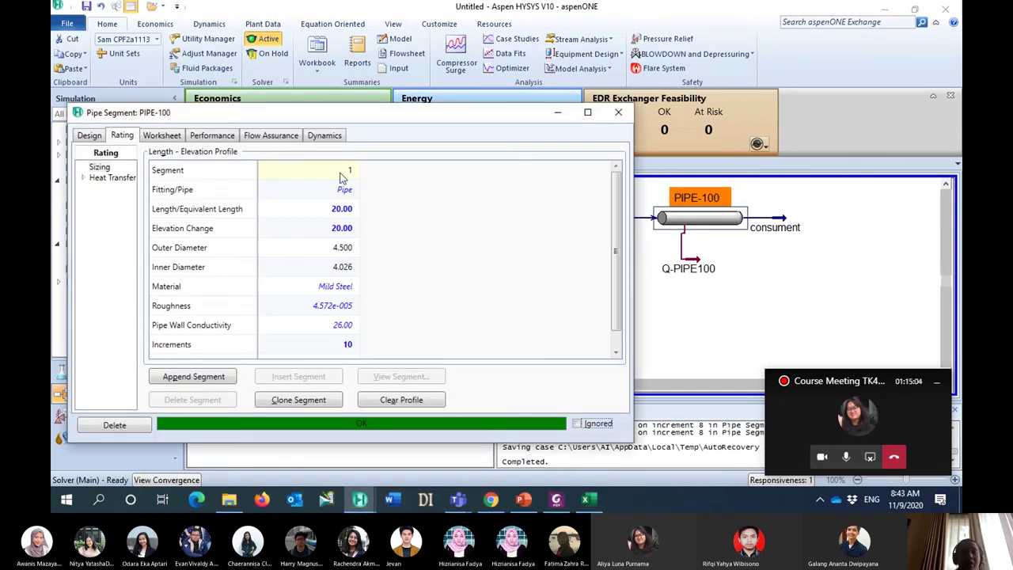
{"action": "left_click", "coordinate": [90, 135]}
{"action": "left_click", "coordinate": [277, 206]}
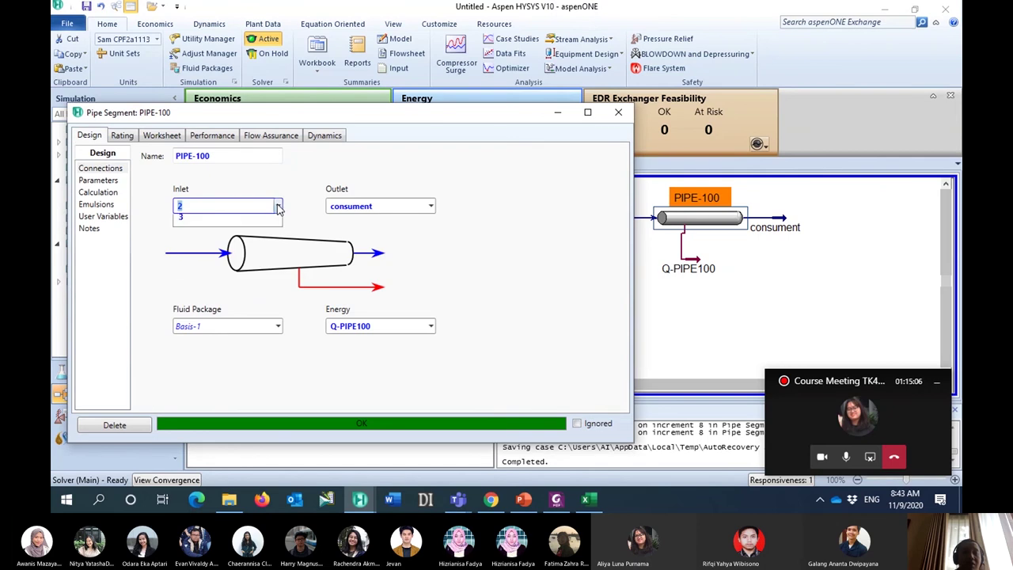
{"action": "left_click", "coordinate": [239, 266]}
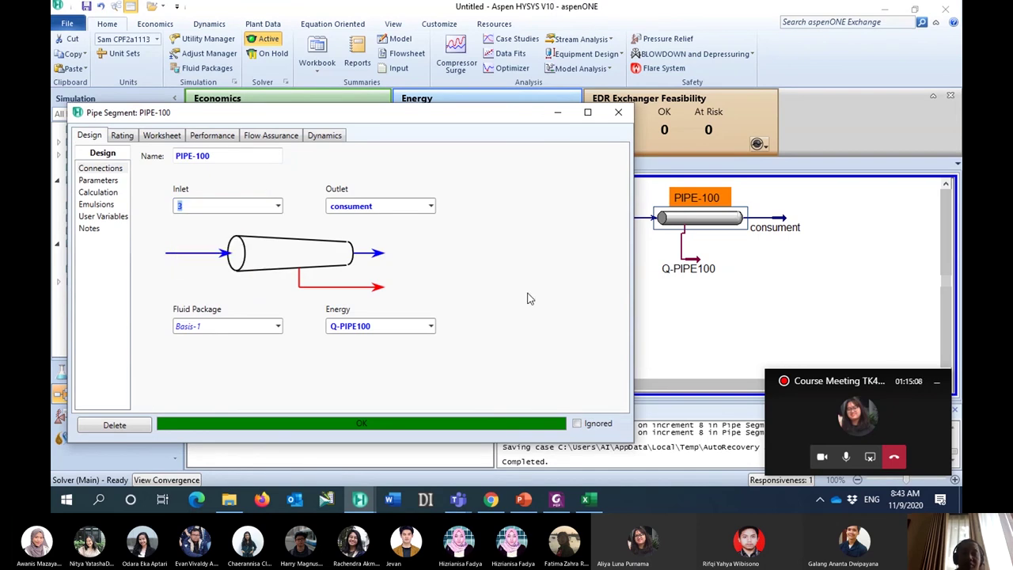
{"action": "left_click", "coordinate": [617, 111]}
Move pump P-100-2 in line after stream 2 and place stream 3 between that pump and PIPE-100
{"action": "left_click_drag", "start_coordinate": [633, 286], "coordinate": [456, 376]}
{"action": "left_click_drag", "start_coordinate": [509, 222], "coordinate": [491, 237]}
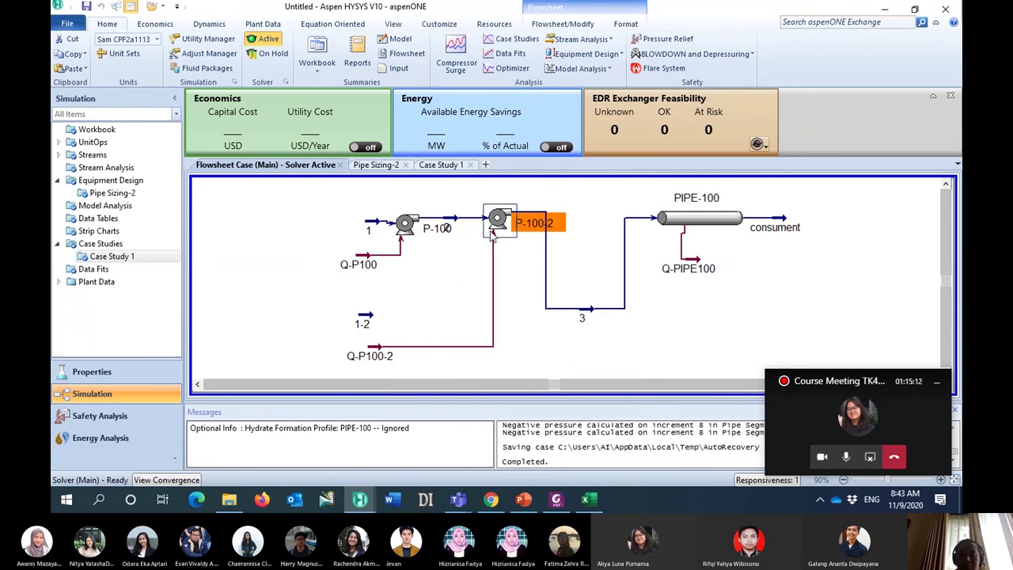
{"action": "left_click", "coordinate": [559, 335]}
{"action": "left_click_drag", "start_coordinate": [584, 310], "coordinate": [595, 225]}
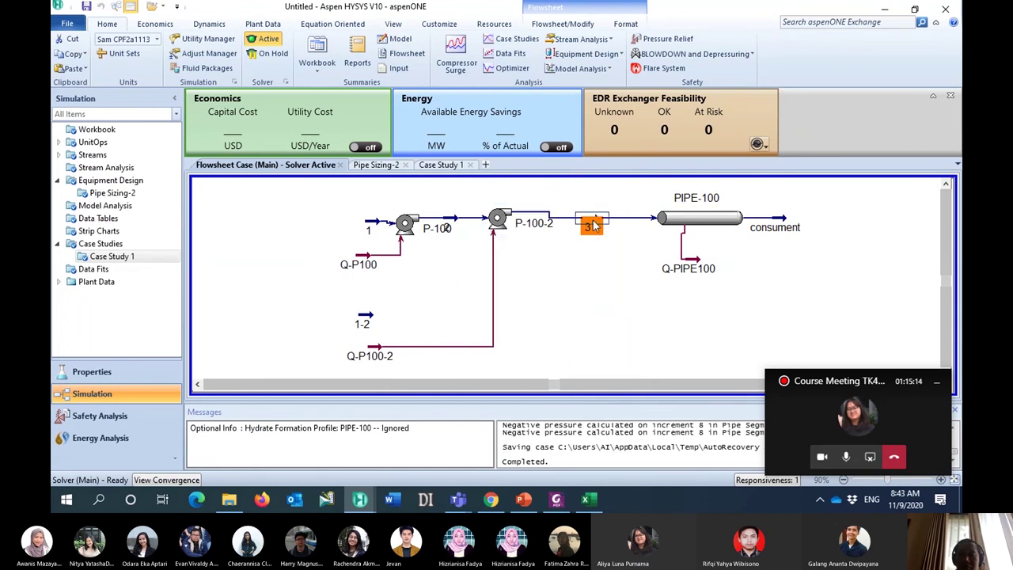
{"action": "mouse_move", "coordinate": [631, 218]}
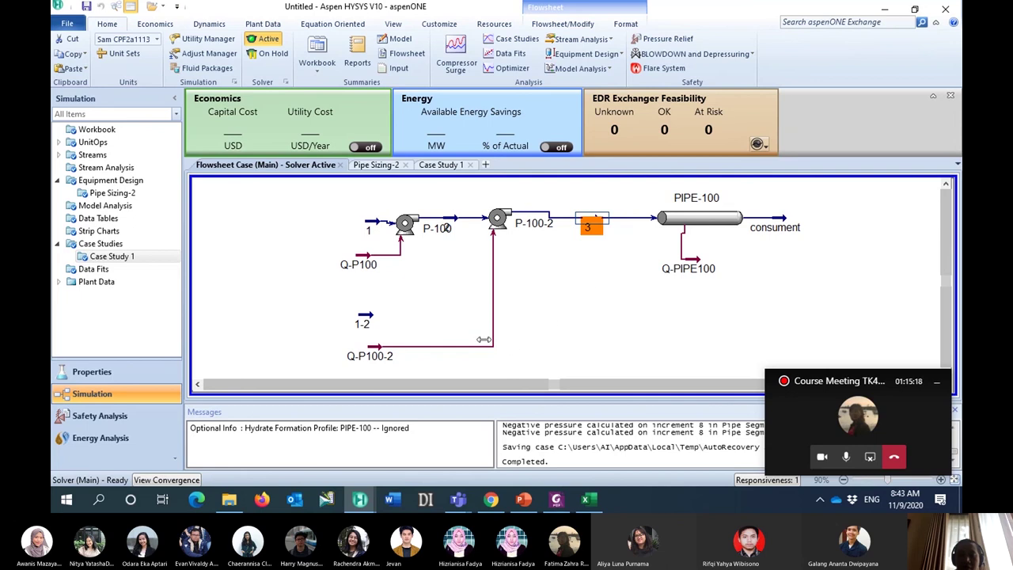
Move energy stream Q-P100-2 closer to pump P-100-2 and shift the pump slightly so its outlet lines up with stream 3
{"action": "left_click_drag", "start_coordinate": [377, 353], "coordinate": [473, 299]}
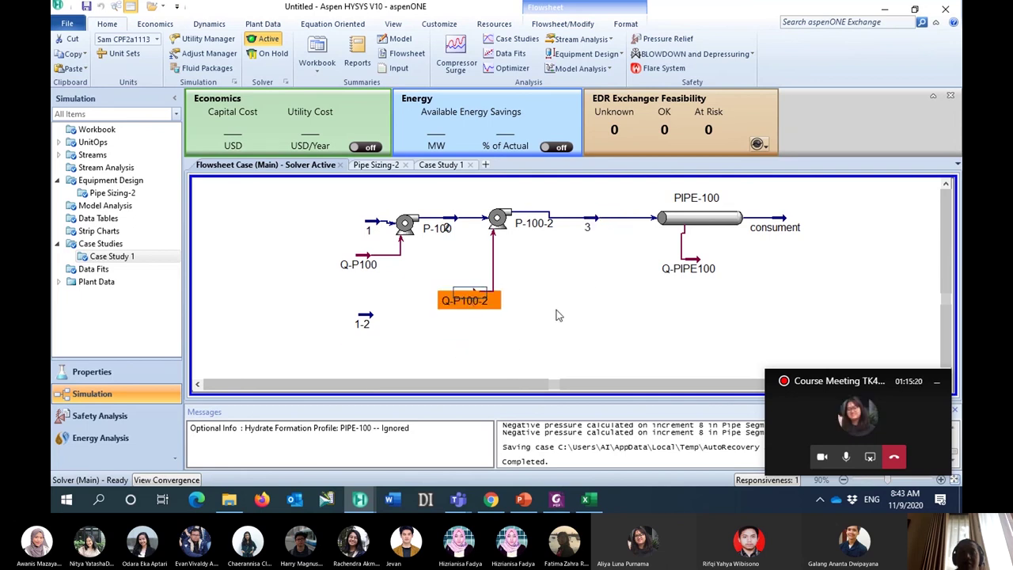
{"action": "left_click", "coordinate": [509, 255]}
{"action": "left_click_drag", "start_coordinate": [499, 241], "coordinate": [504, 246]}
{"action": "left_click", "coordinate": [578, 265]}
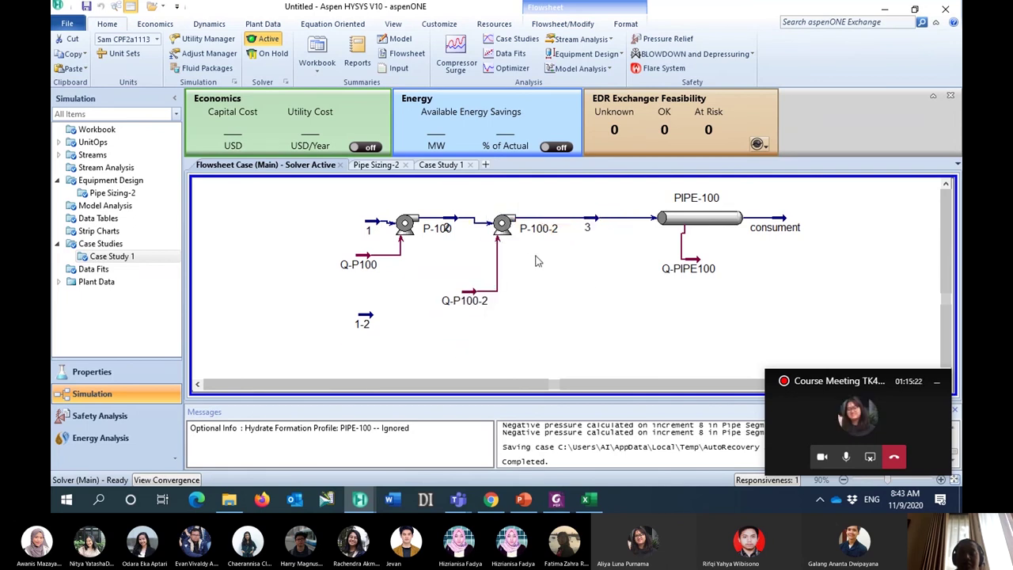
Line up stream 2, pump P-100 and stream 1 with the inlet of pump P-100-2
{"action": "left_click", "coordinate": [448, 226]}
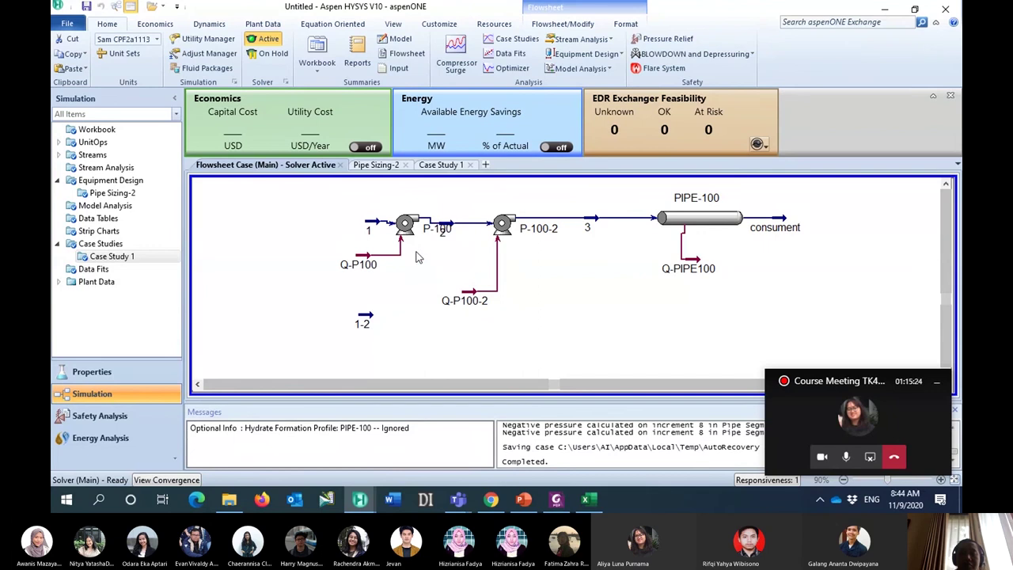
{"action": "left_click", "coordinate": [403, 241]}
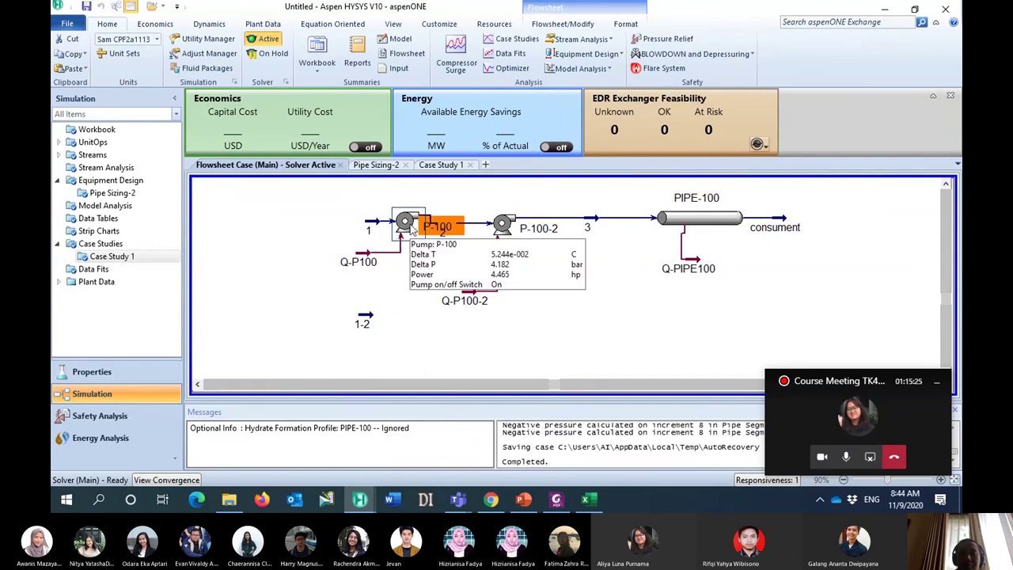
{"action": "left_click_drag", "start_coordinate": [413, 231], "coordinate": [344, 234]}
{"action": "left_click", "coordinate": [551, 274]}
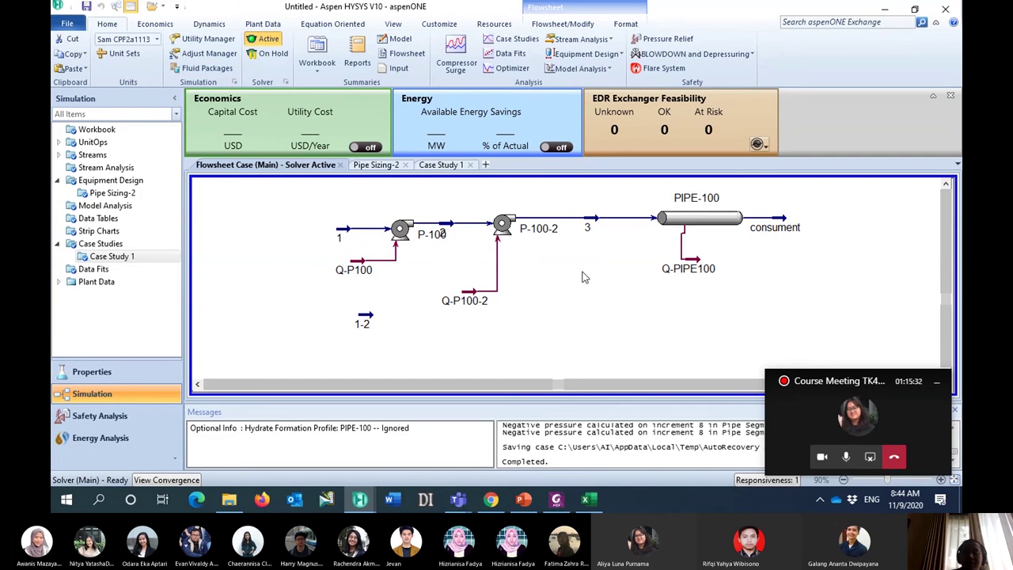
Review Case Study 1's existing consument pressure plot and rerun the study for the two pumps in series
{"action": "left_click", "coordinate": [428, 166]}
{"action": "scroll", "coordinate": [946, 269], "scroll_direction": "up", "scroll_amount": 3}
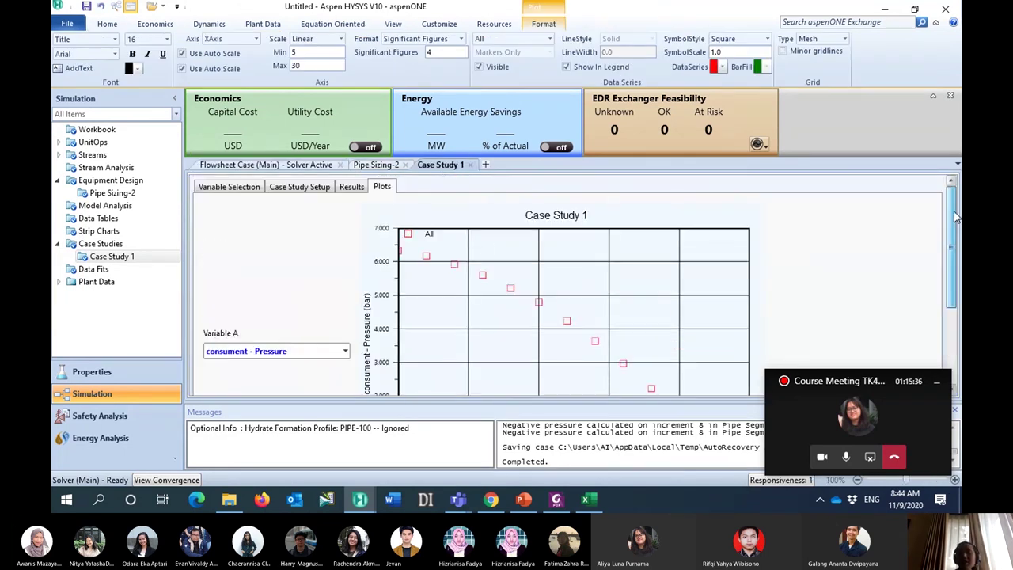
{"action": "scroll", "coordinate": [955, 261], "scroll_direction": "down", "scroll_amount": 1}
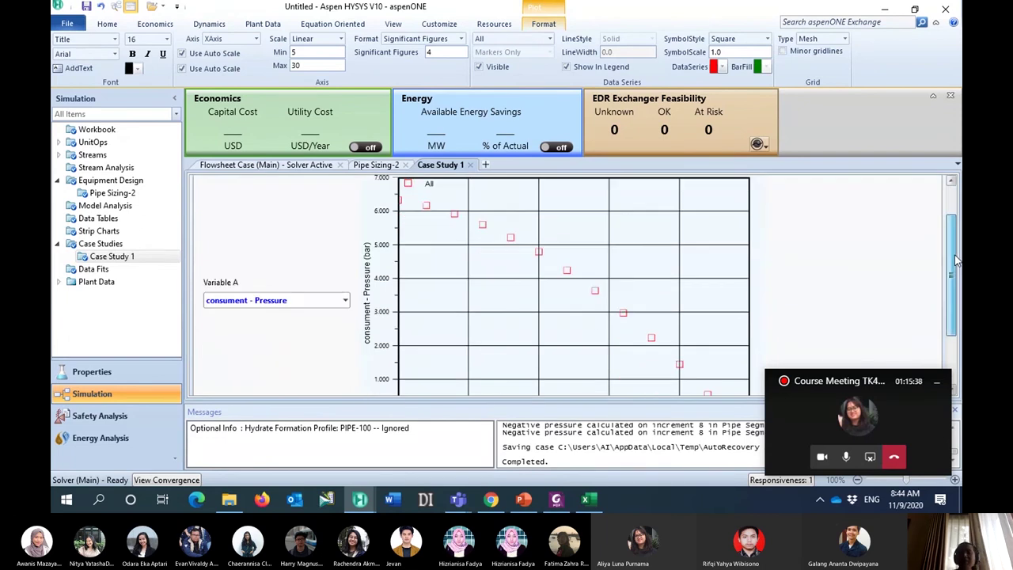
{"action": "scroll", "coordinate": [956, 266], "scroll_direction": "down", "scroll_amount": 1}
{"action": "scroll", "coordinate": [956, 266], "scroll_direction": "up", "scroll_amount": 3}
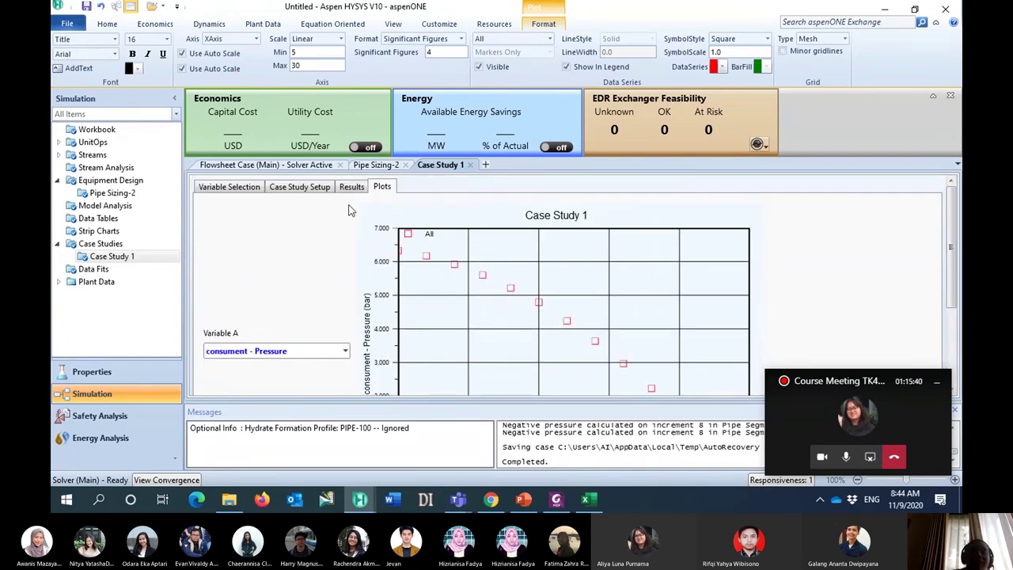
{"action": "left_click", "coordinate": [298, 192]}
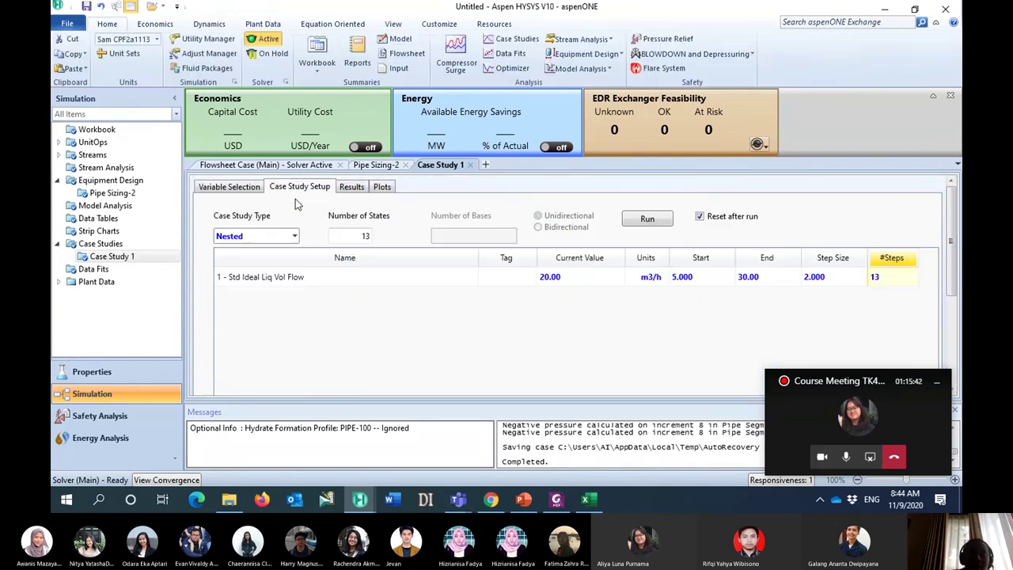
{"action": "left_click", "coordinate": [662, 219]}
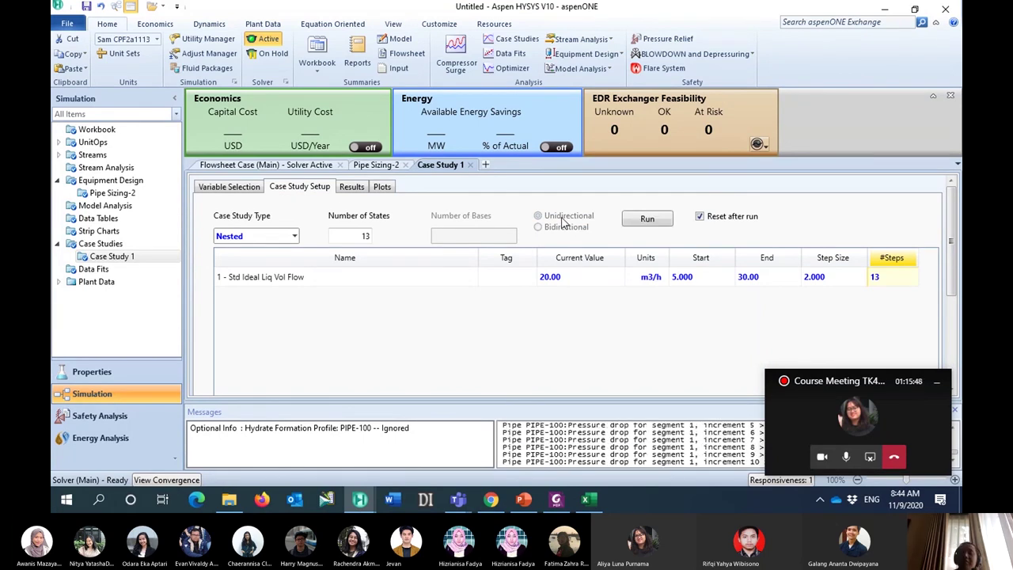
Examine the updated Case Study 1 plot of consument pressure against Std Ideal Liq Vol Flow across the full flow range
{"action": "left_click", "coordinate": [382, 188]}
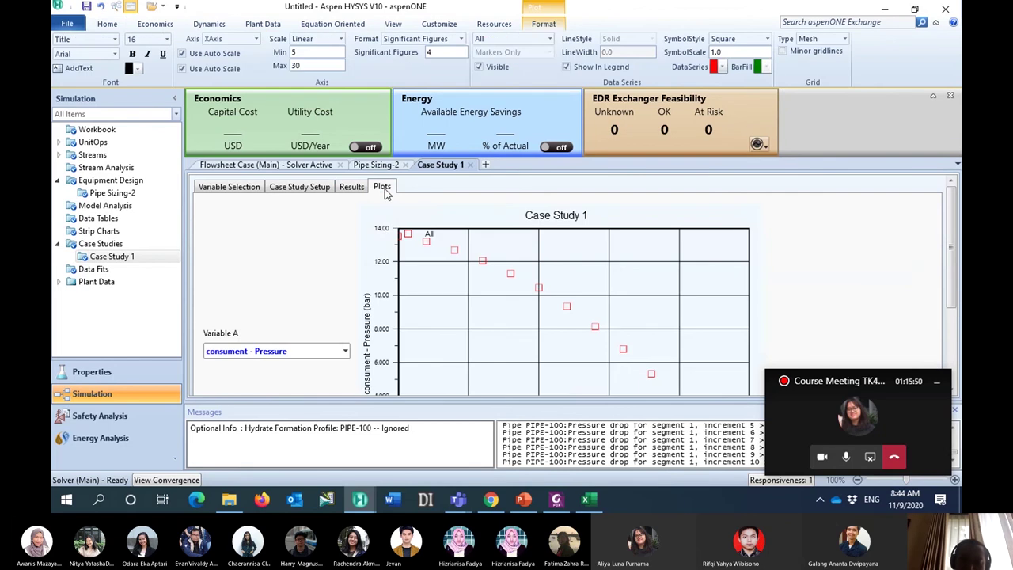
{"action": "scroll", "coordinate": [843, 281], "scroll_direction": "down", "scroll_amount": 1}
{"action": "scroll", "coordinate": [842, 281], "scroll_direction": "down", "scroll_amount": 2}
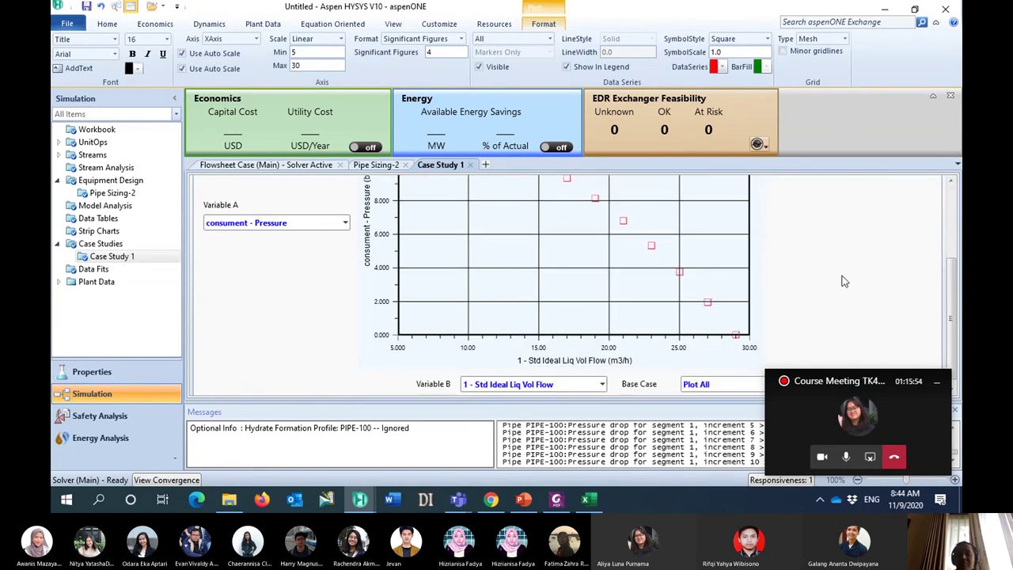
{"action": "scroll", "coordinate": [842, 281], "scroll_direction": "up", "scroll_amount": 2}
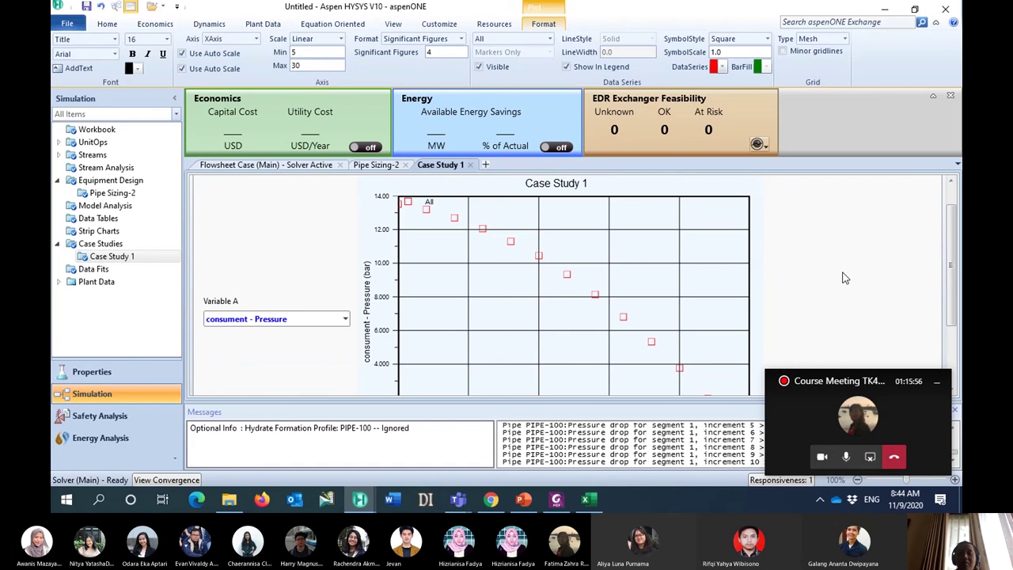
{"action": "scroll", "coordinate": [845, 278], "scroll_direction": "down", "scroll_amount": 1}
{"action": "scroll", "coordinate": [845, 278], "scroll_direction": "down", "scroll_amount": 1}
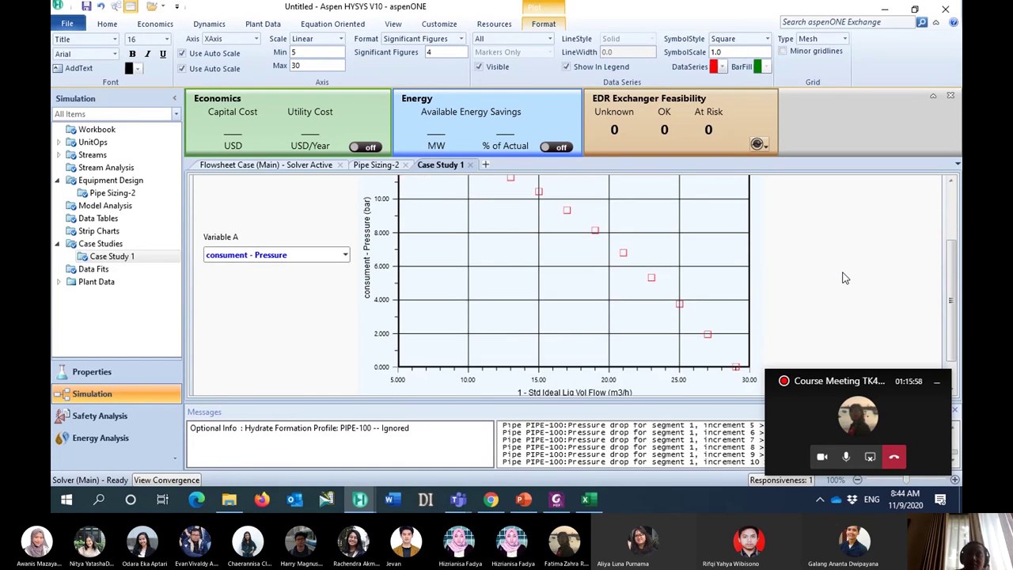
{"action": "left_click_drag", "start_coordinate": [959, 290], "coordinate": [960, 257]}
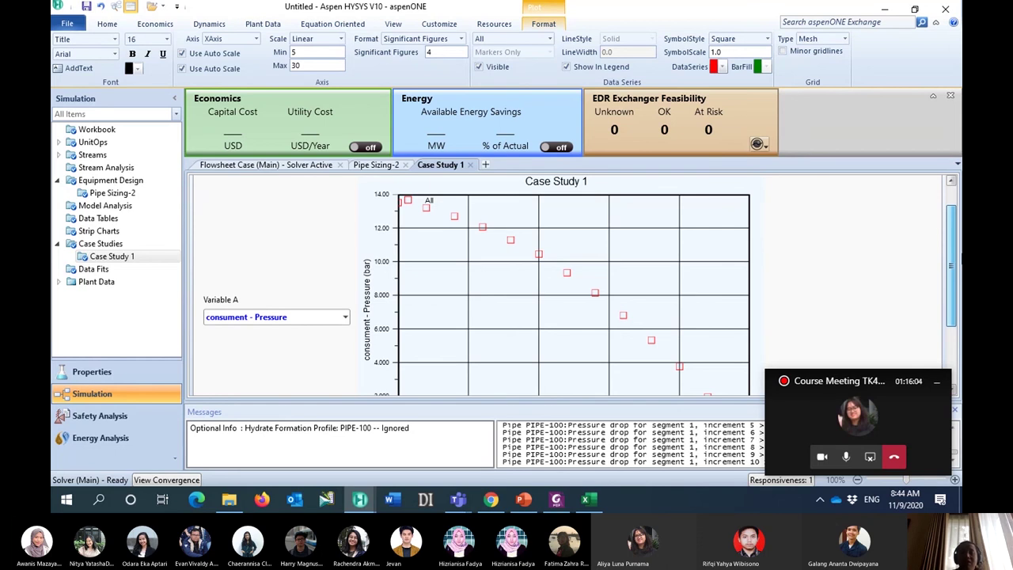
{"action": "left_click_drag", "start_coordinate": [959, 256], "coordinate": [960, 284]}
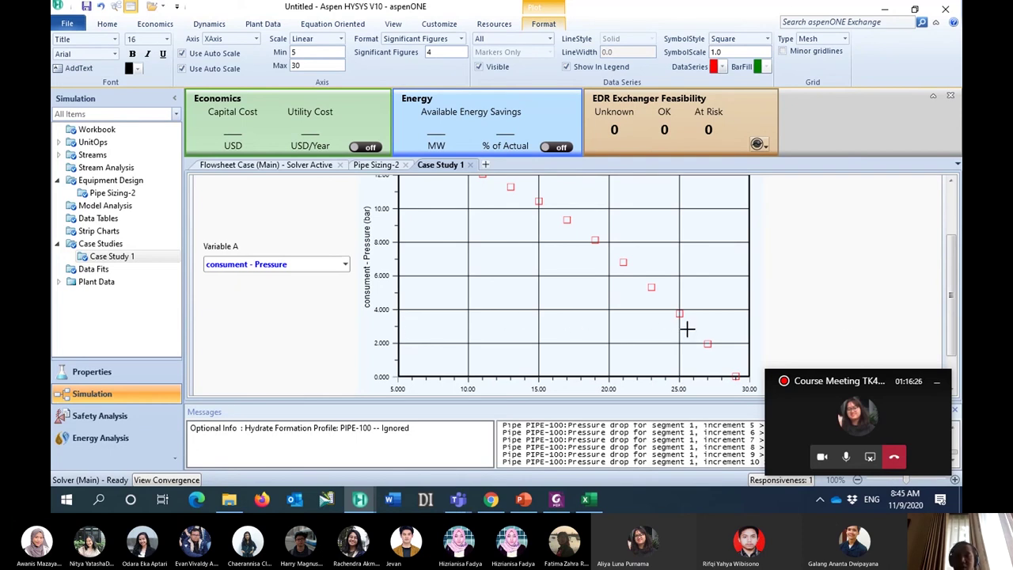
{"action": "left_click_drag", "start_coordinate": [957, 303], "coordinate": [960, 286]}
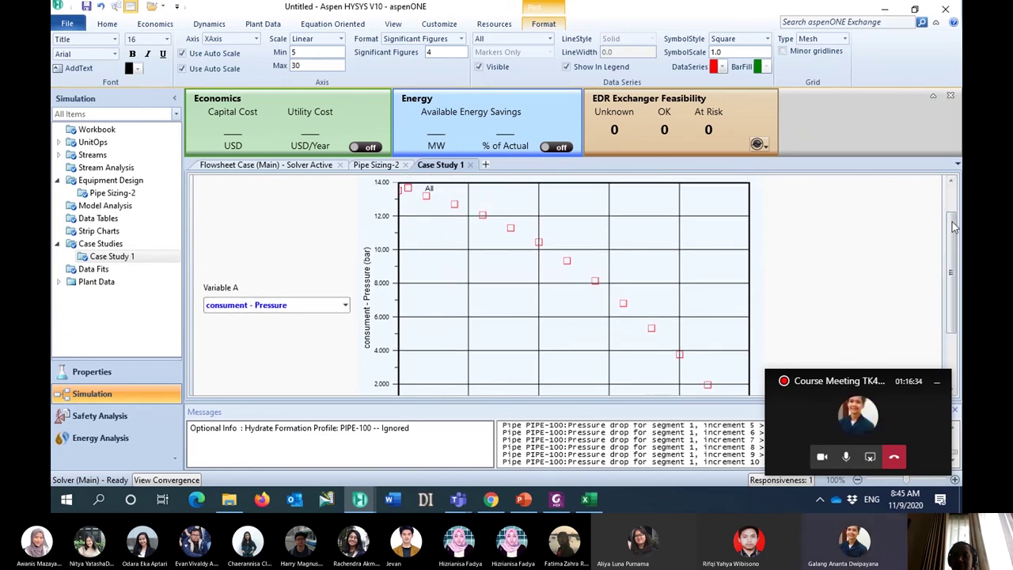
{"action": "left_click_drag", "start_coordinate": [955, 234], "coordinate": [955, 287]}
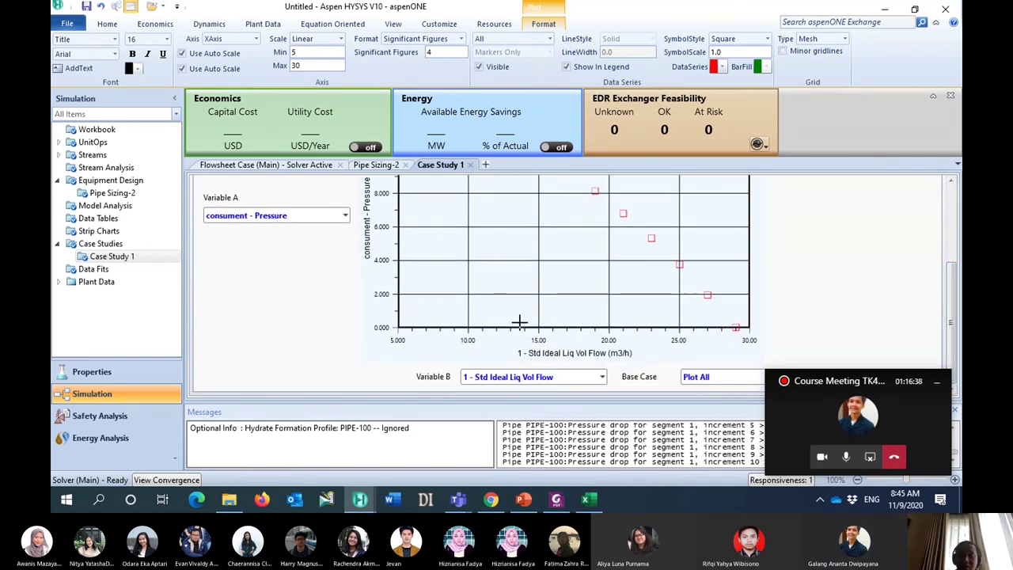
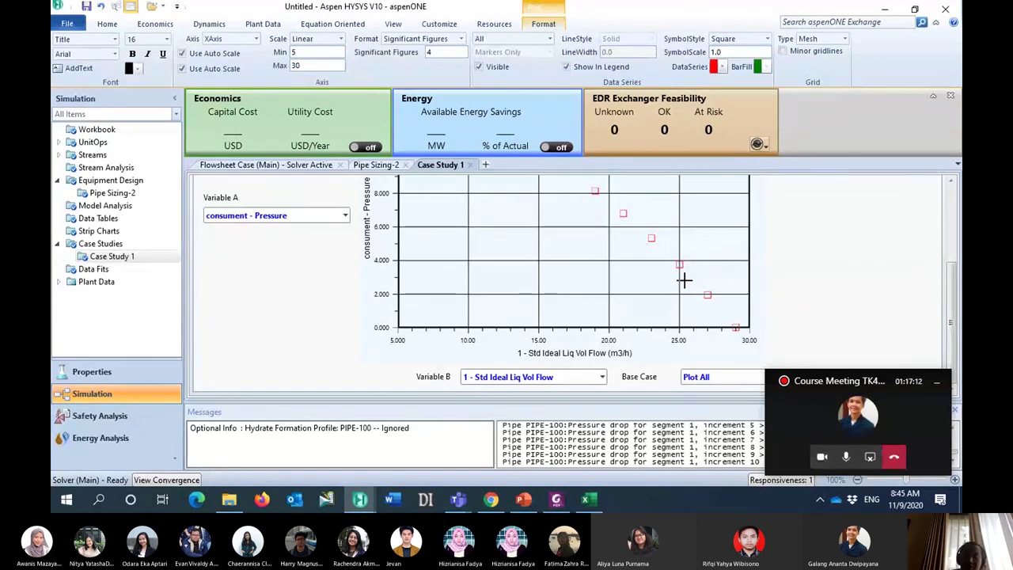
{"action": "left_click", "coordinate": [886, 9]}
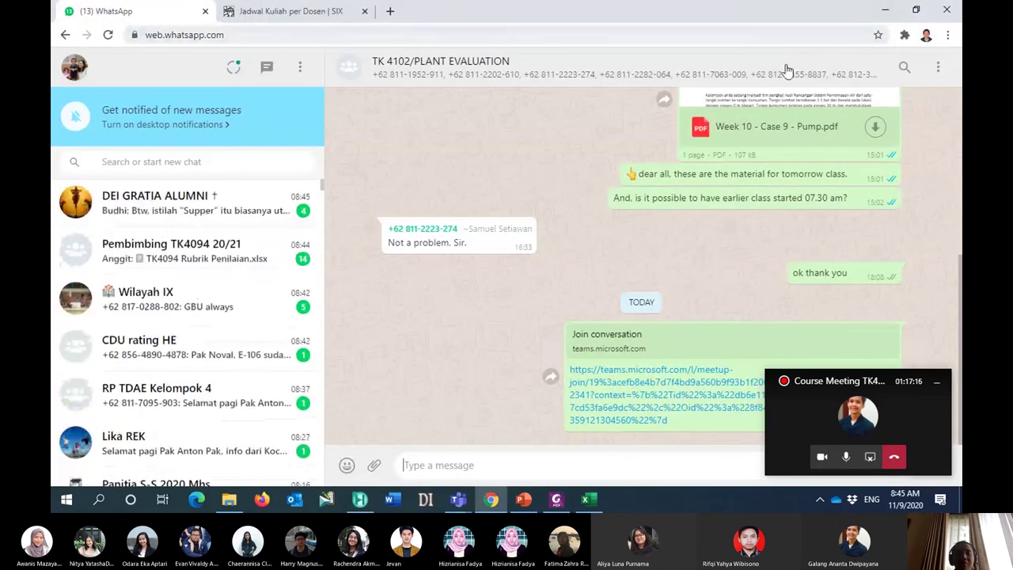
{"action": "left_click", "coordinate": [886, 11]}
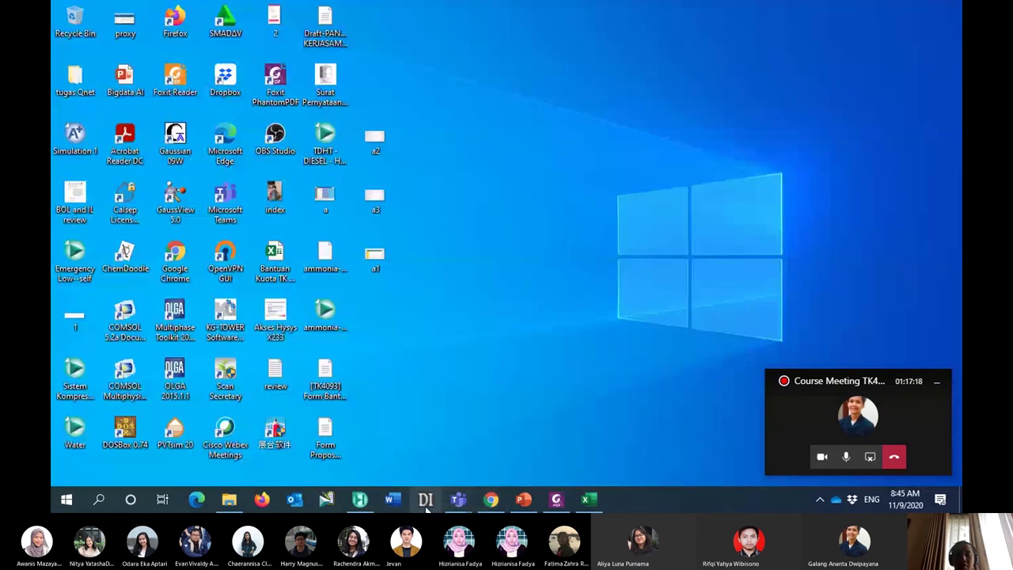
{"action": "left_click", "coordinate": [362, 500]}
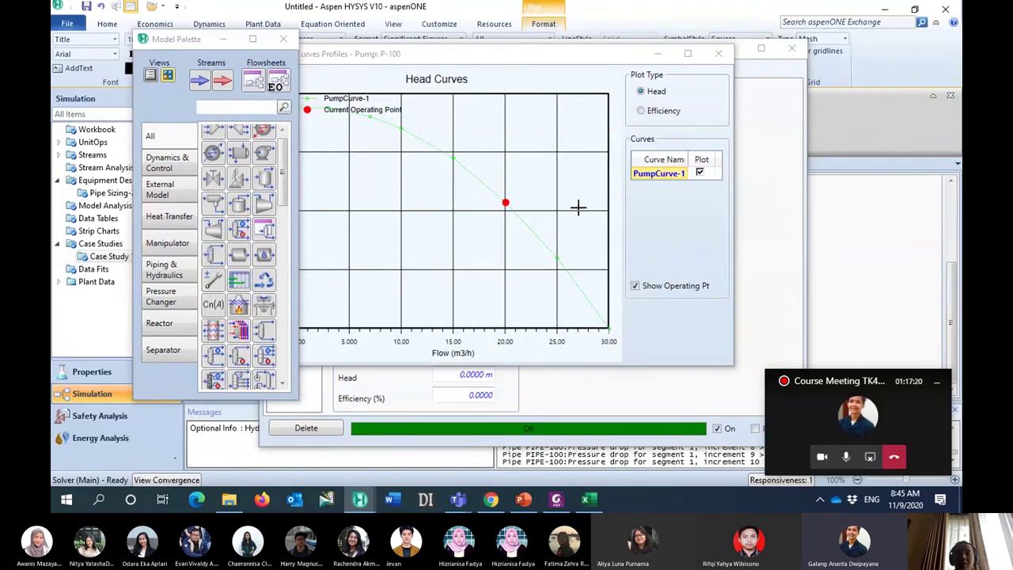
{"action": "left_click", "coordinate": [658, 55]}
{"action": "left_click", "coordinate": [729, 49]}
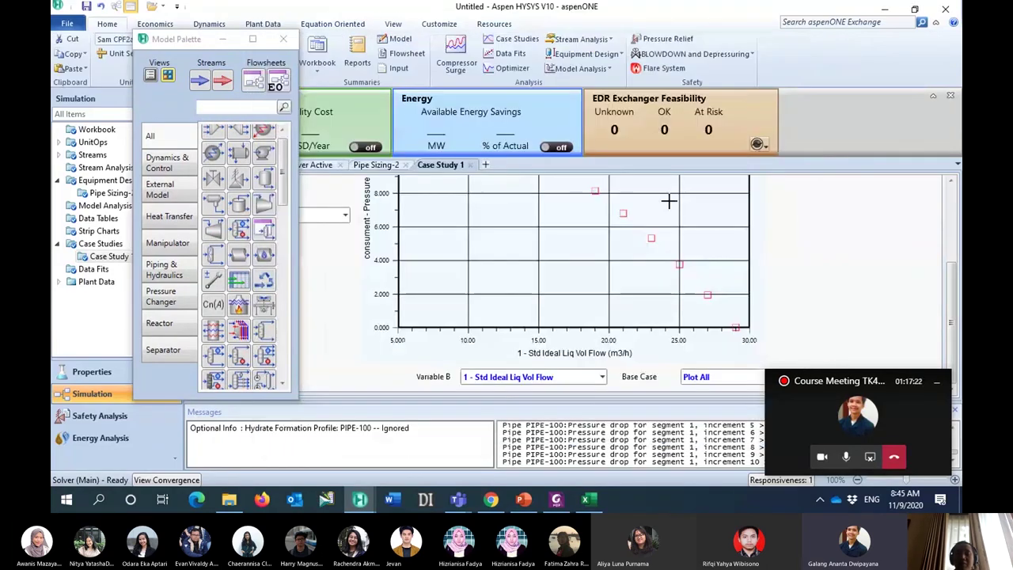
{"action": "left_click", "coordinate": [223, 39]}
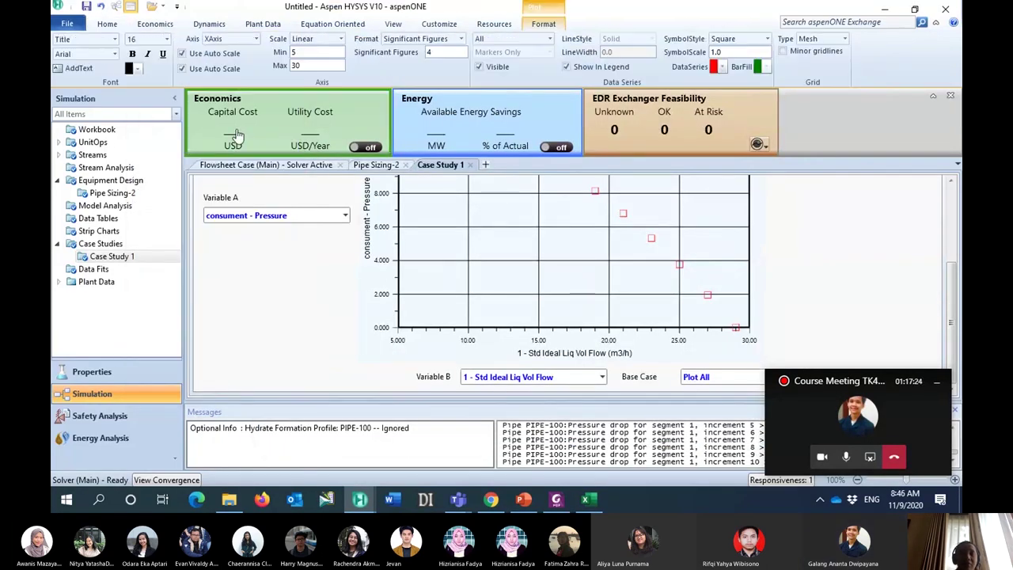
Return to the main flowsheet, move stream 1 well away from pump P-100, and place a tee between them
{"action": "left_click", "coordinate": [251, 164]}
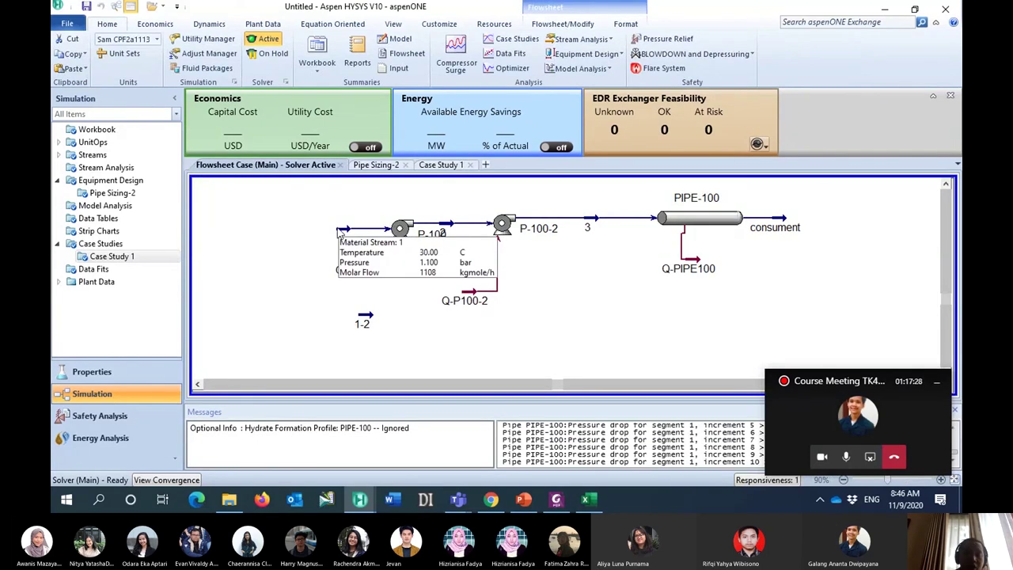
{"action": "left_click_drag", "start_coordinate": [338, 230], "coordinate": [245, 234]}
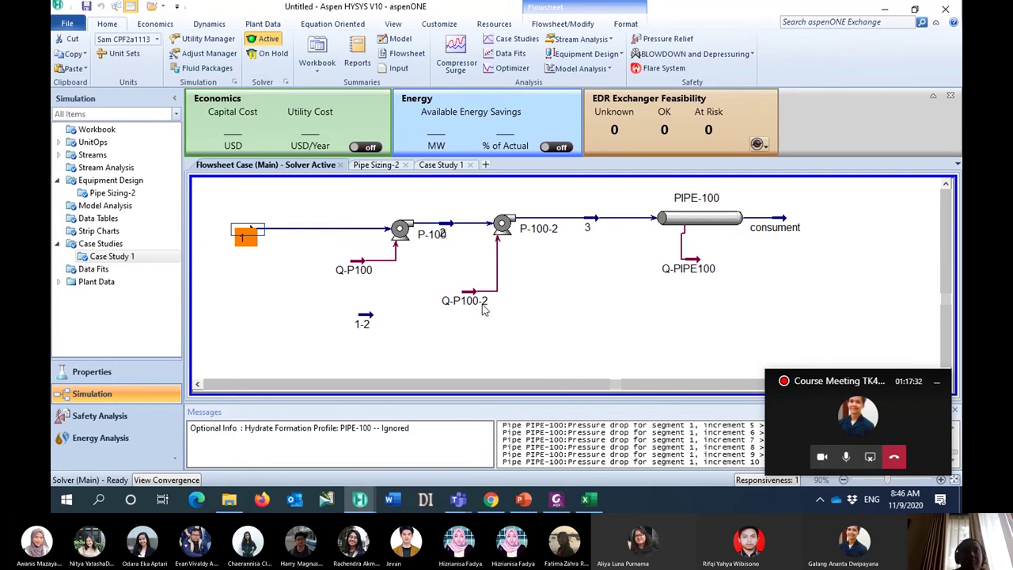
{"action": "left_click", "coordinate": [579, 25]}
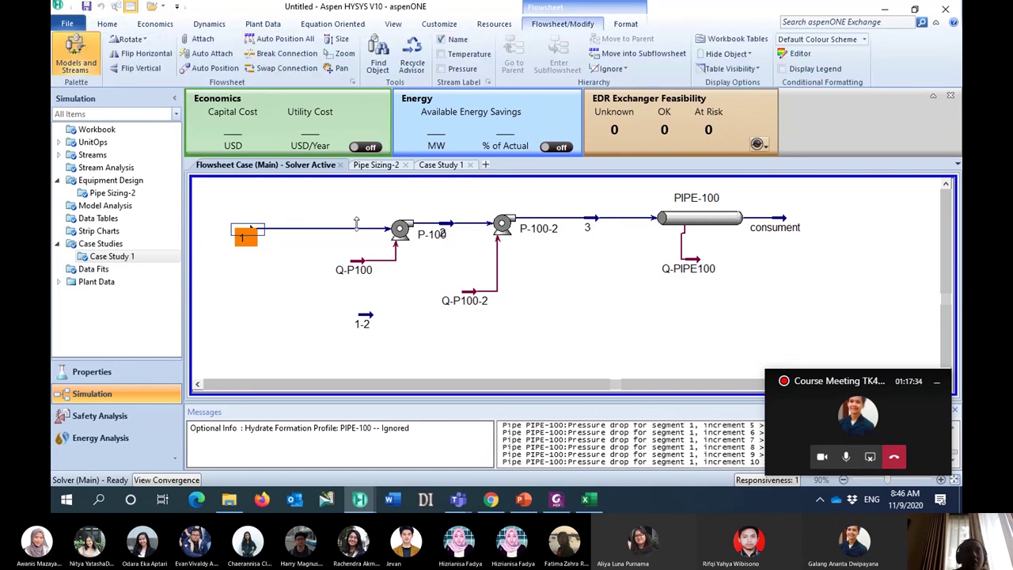
{"action": "left_click", "coordinate": [76, 55]}
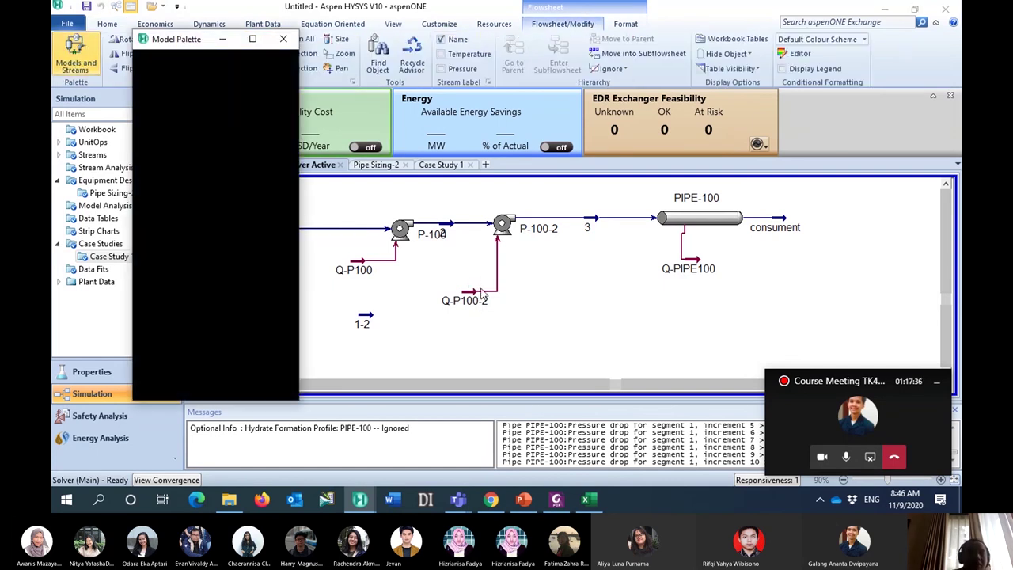
{"action": "left_click", "coordinate": [239, 136]}
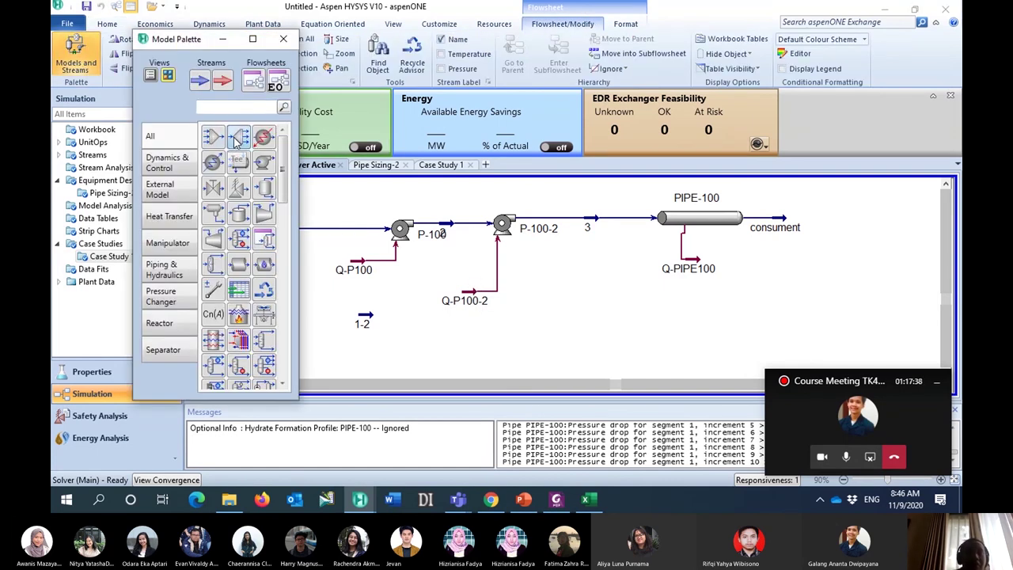
{"action": "left_click", "coordinate": [309, 261]}
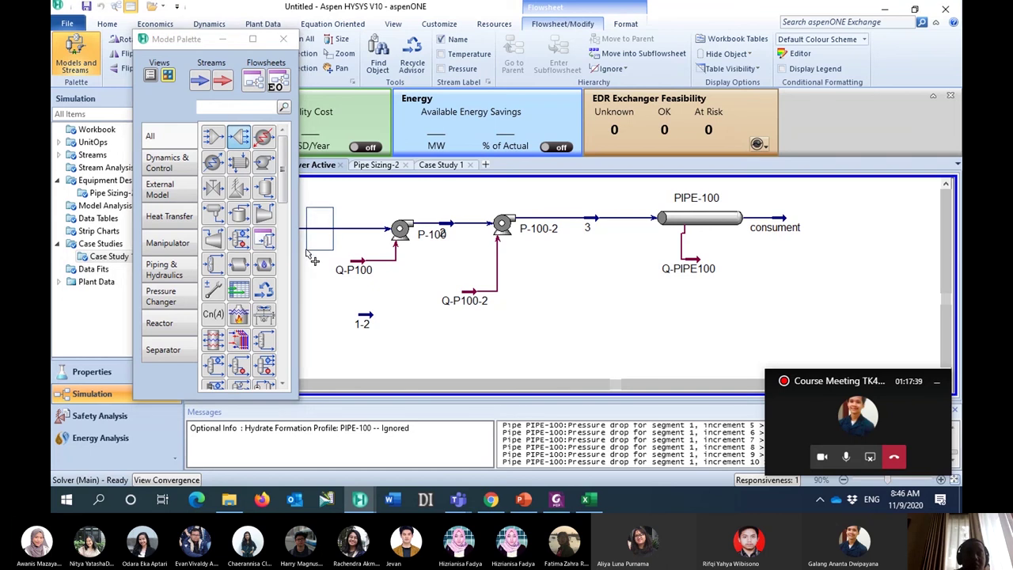
Add a new material stream between the tee and pump P-100
{"action": "left_click", "coordinate": [199, 79]}
{"action": "left_click", "coordinate": [345, 228]}
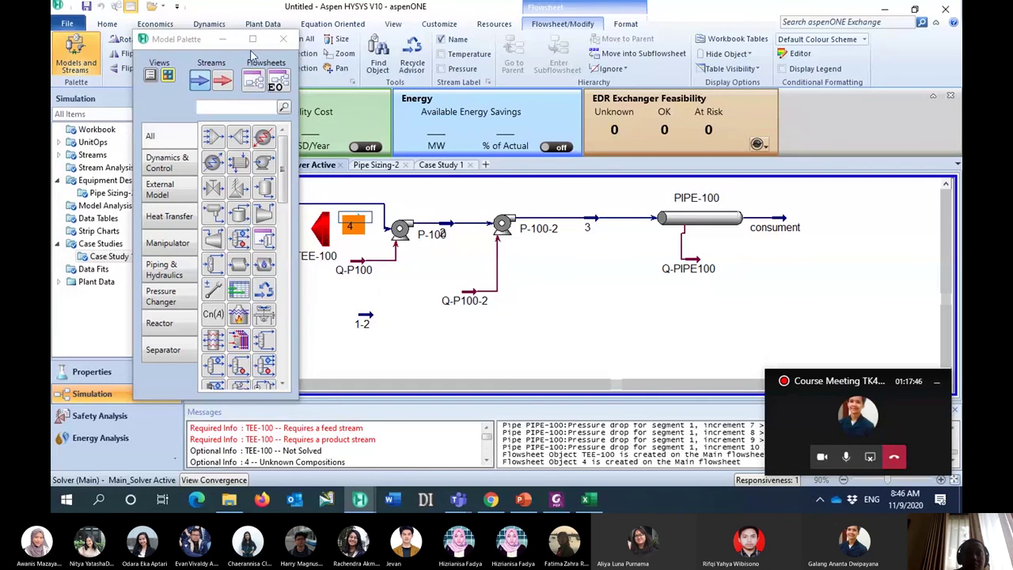
{"action": "left_click", "coordinate": [282, 39]}
{"action": "left_click", "coordinate": [341, 287]}
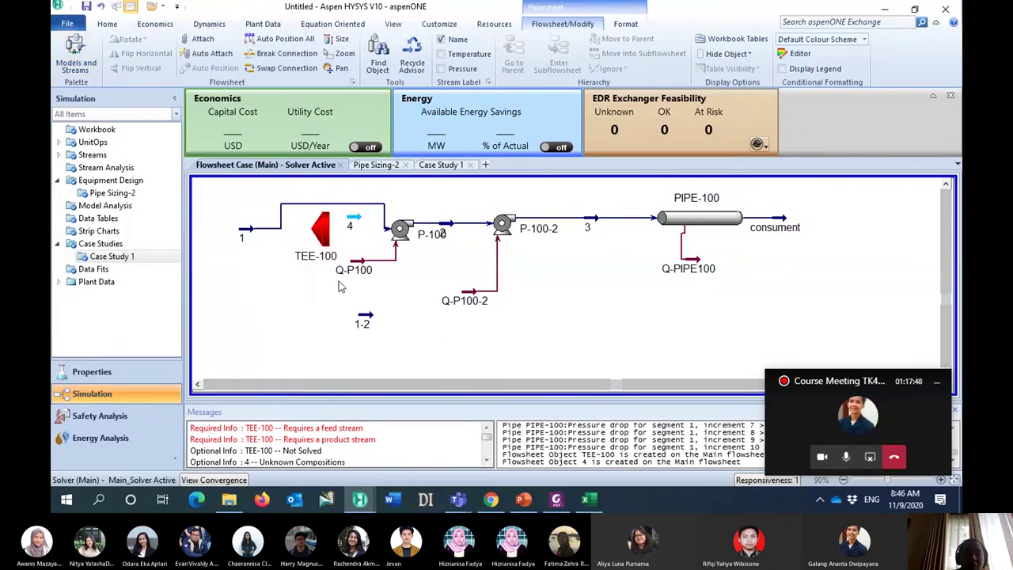
Connect stream 1 as the inlet of TEE-100 and stream 4 as its first outlet
{"action": "double_click", "coordinate": [322, 237]}
{"action": "left_click", "coordinate": [269, 247]}
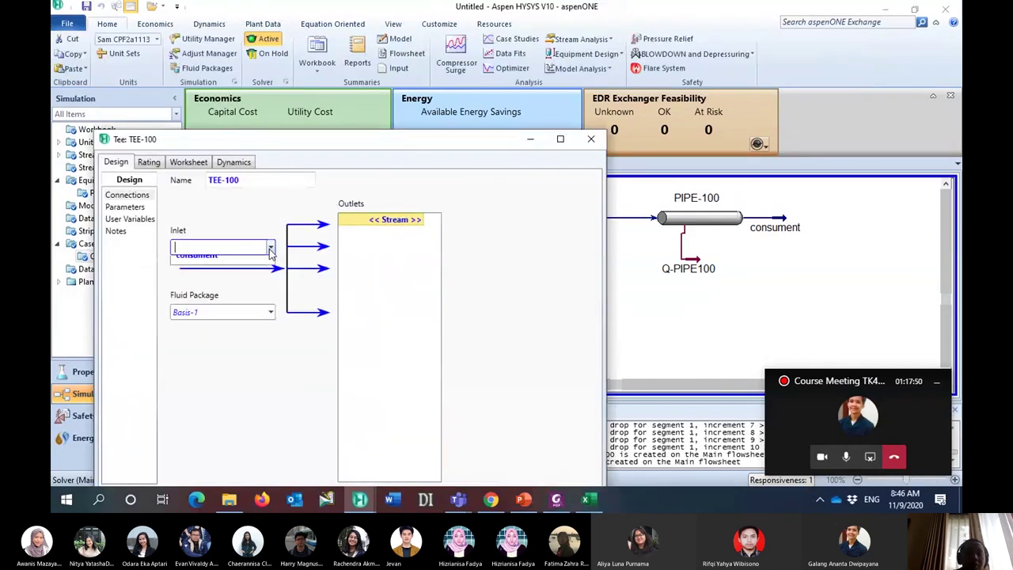
{"action": "left_click", "coordinate": [266, 268]}
{"action": "left_click_drag", "start_coordinate": [375, 147], "coordinate": [547, 74]}
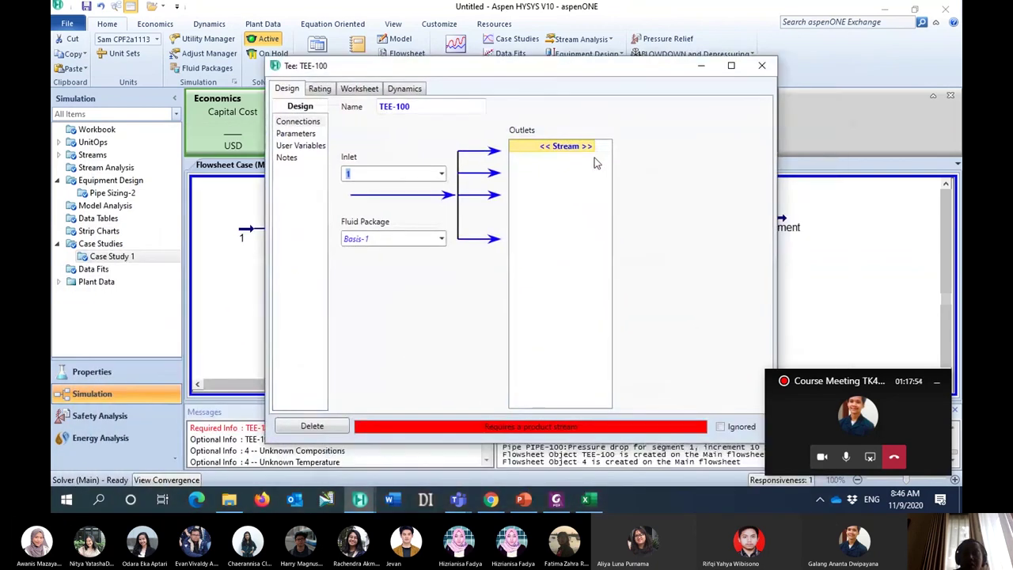
{"action": "left_click", "coordinate": [589, 149]}
{"action": "left_click", "coordinate": [591, 146]}
{"action": "left_click", "coordinate": [654, 249]}
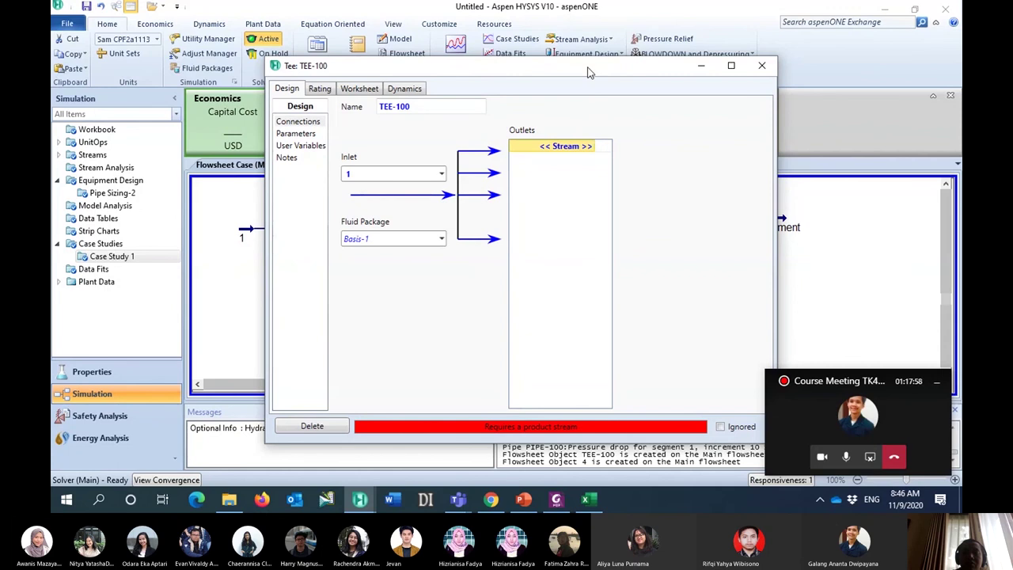
Rename the unconnected material stream 1-2 as 5
{"action": "left_click_drag", "start_coordinate": [591, 73], "coordinate": [444, 380]}
{"action": "left_click", "coordinate": [363, 327]}
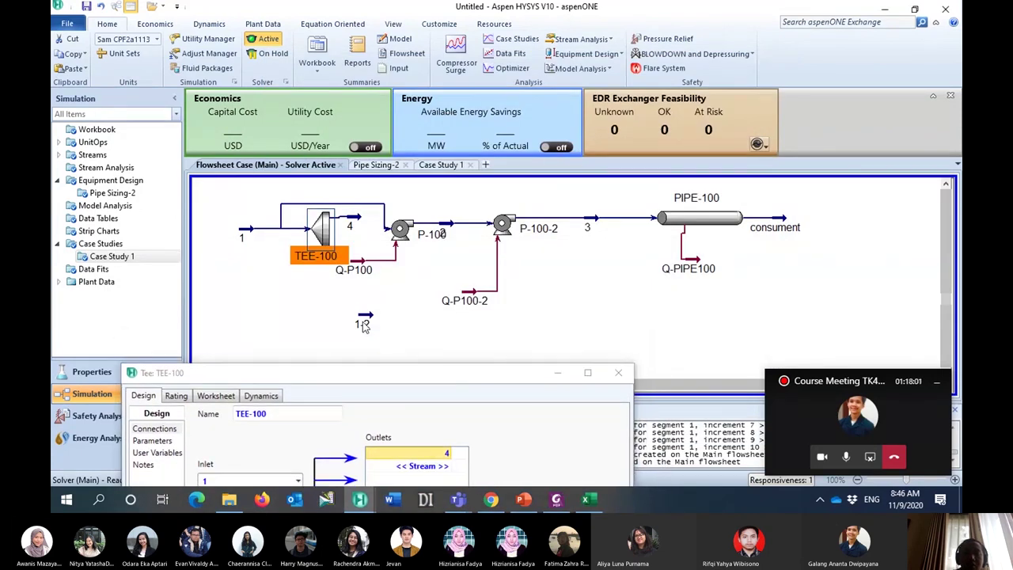
{"action": "double_click", "coordinate": [363, 327]}
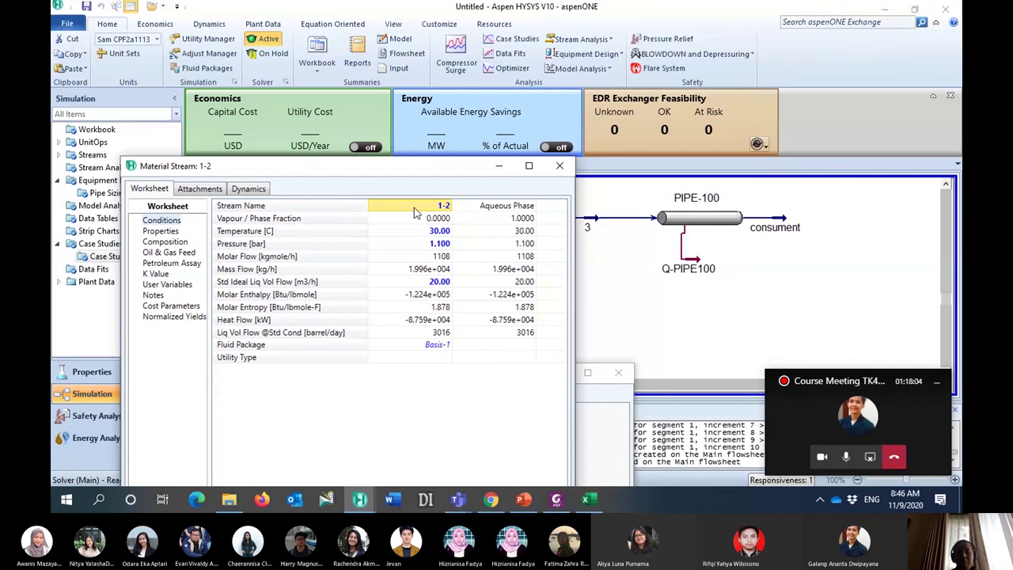
{"action": "type", "text": "5"}
{"action": "key", "text": "Return"}
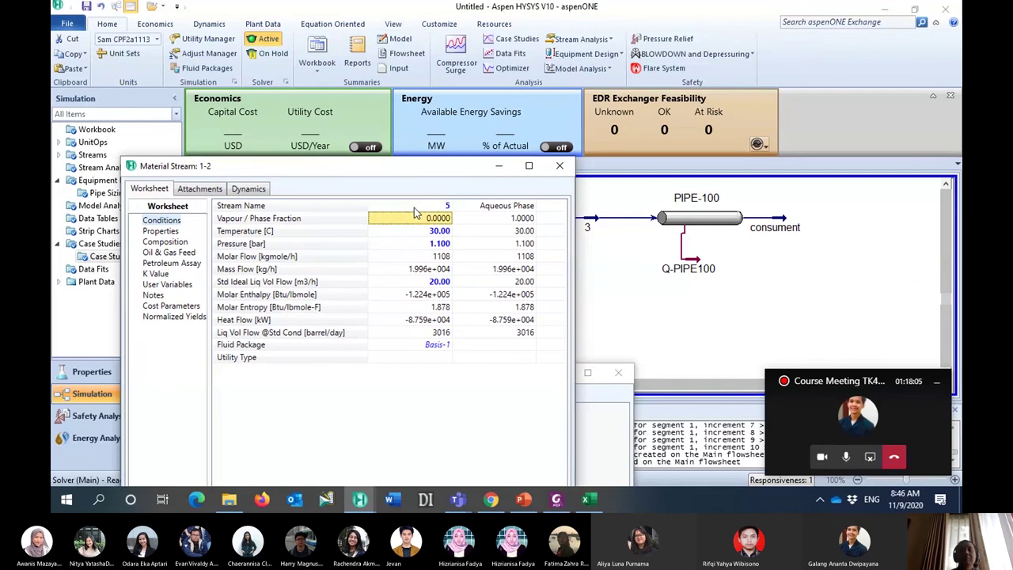
{"action": "left_click", "coordinate": [561, 166]}
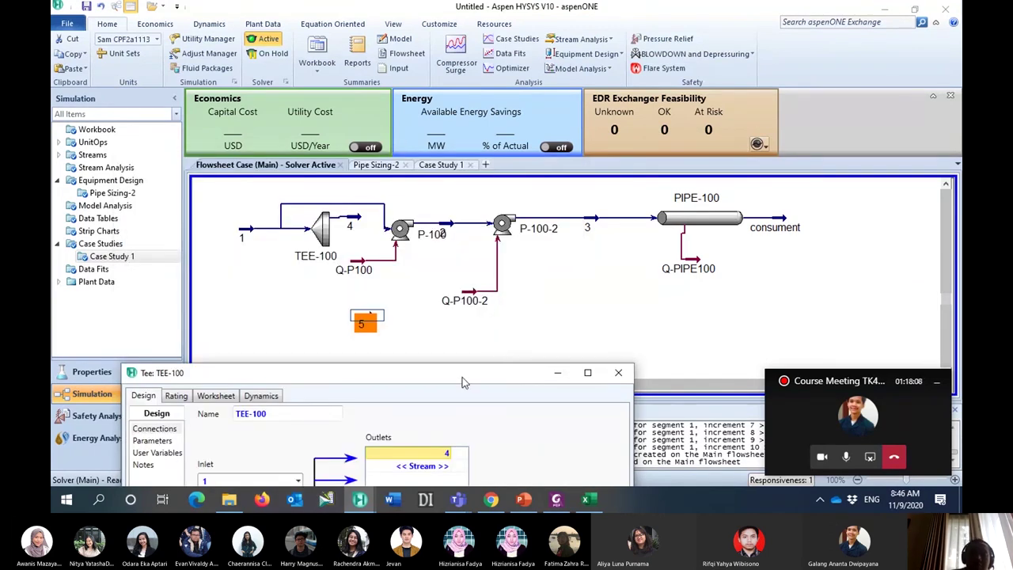
Connect stream 5 as the second outlet of TEE-100 and check the tee's split flow ratios
{"action": "left_click", "coordinate": [448, 470]}
{"action": "left_click", "coordinate": [412, 445]}
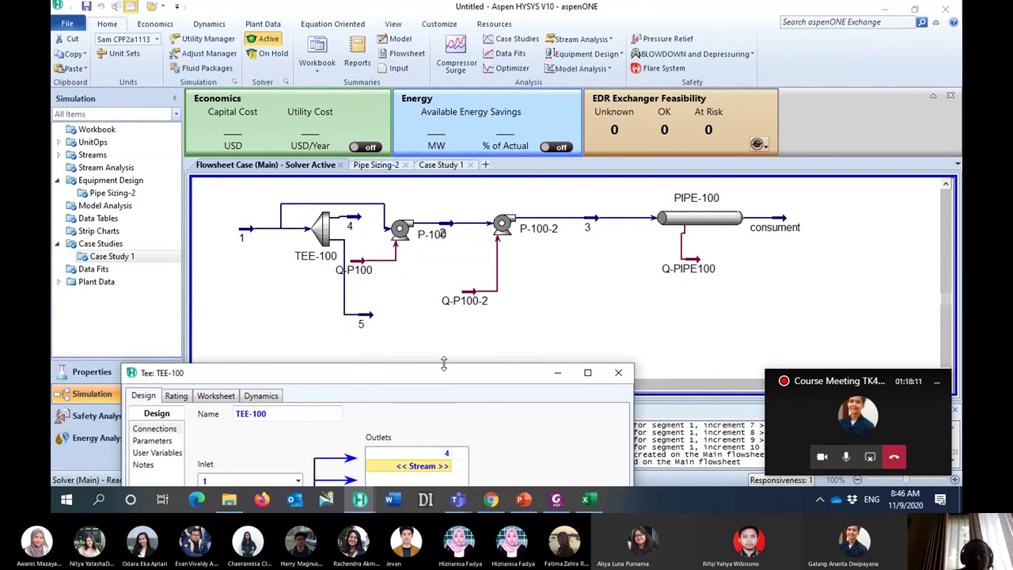
{"action": "left_click_drag", "start_coordinate": [443, 370], "coordinate": [488, 211]}
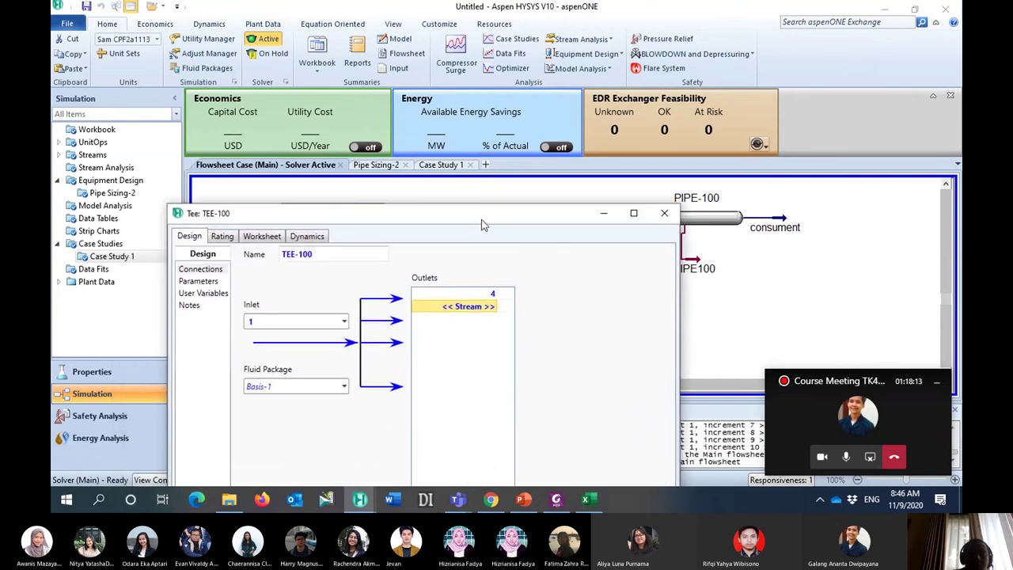
{"action": "left_click", "coordinate": [210, 285]}
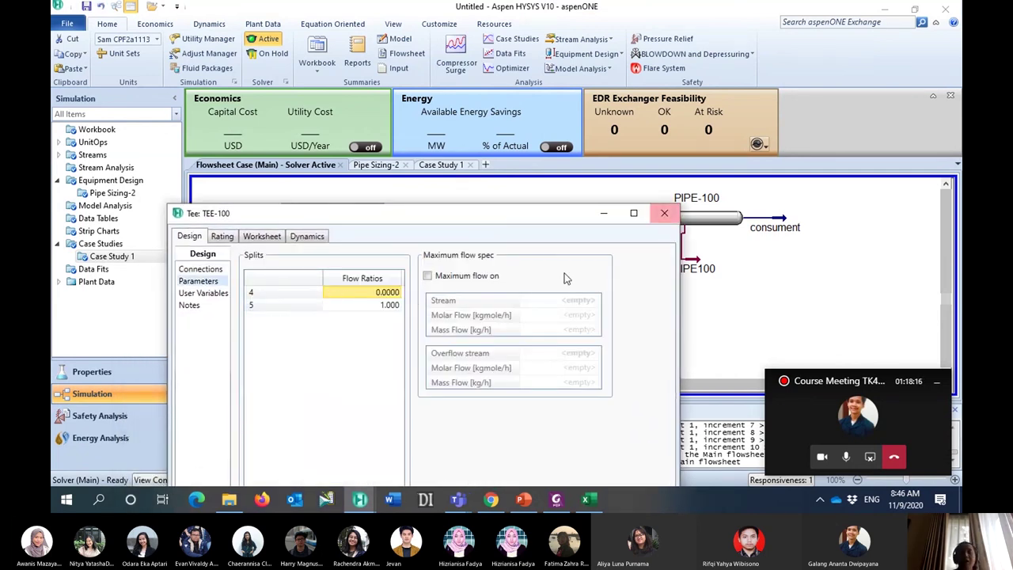
{"action": "left_click_drag", "start_coordinate": [447, 220], "coordinate": [439, 348]}
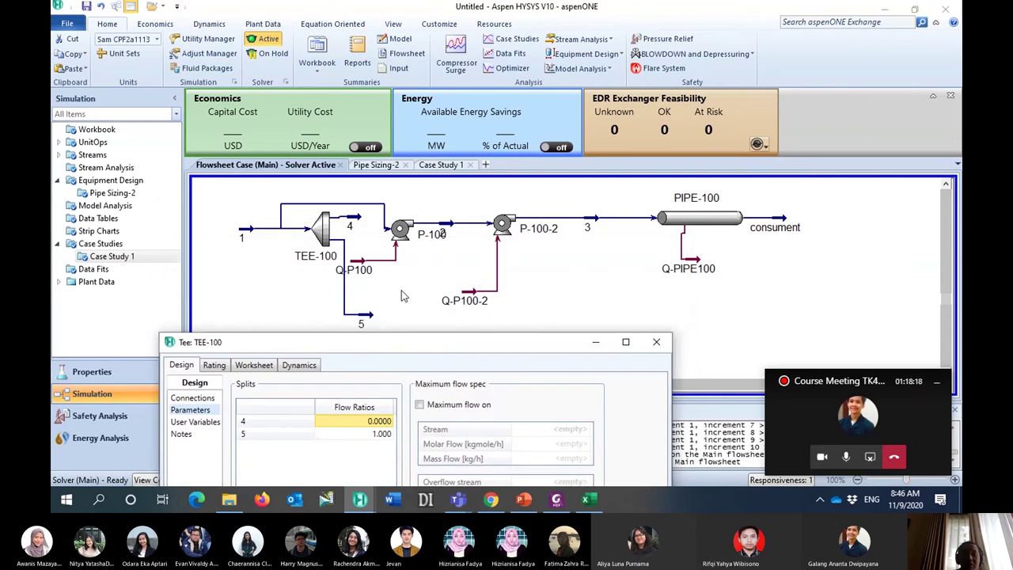
{"action": "left_click", "coordinate": [321, 229]}
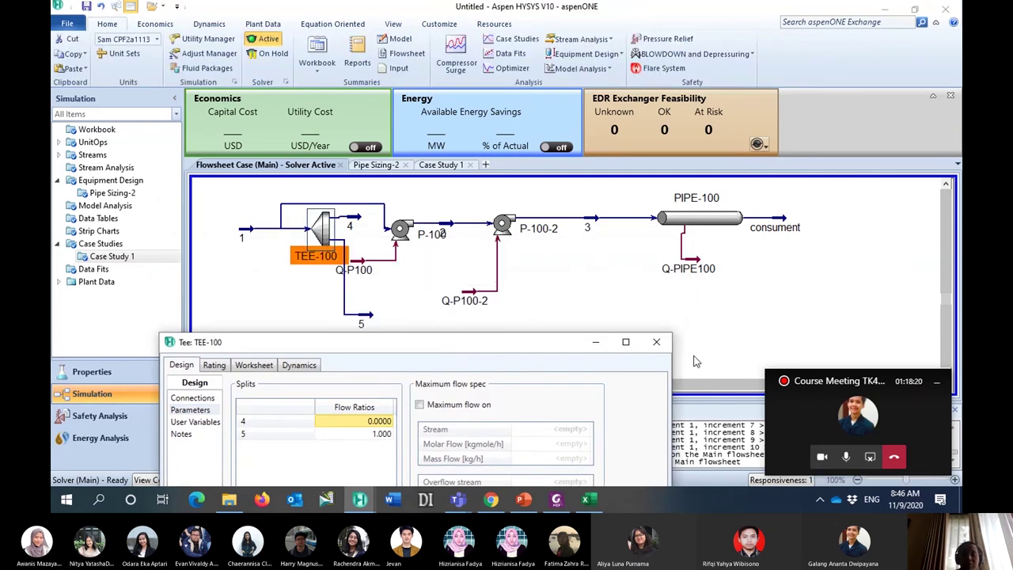
{"action": "left_click", "coordinate": [656, 342]}
Clear stream 5's specified temperature, pressure and Std Ideal Liq Vol Flow
{"action": "double_click", "coordinate": [368, 318]}
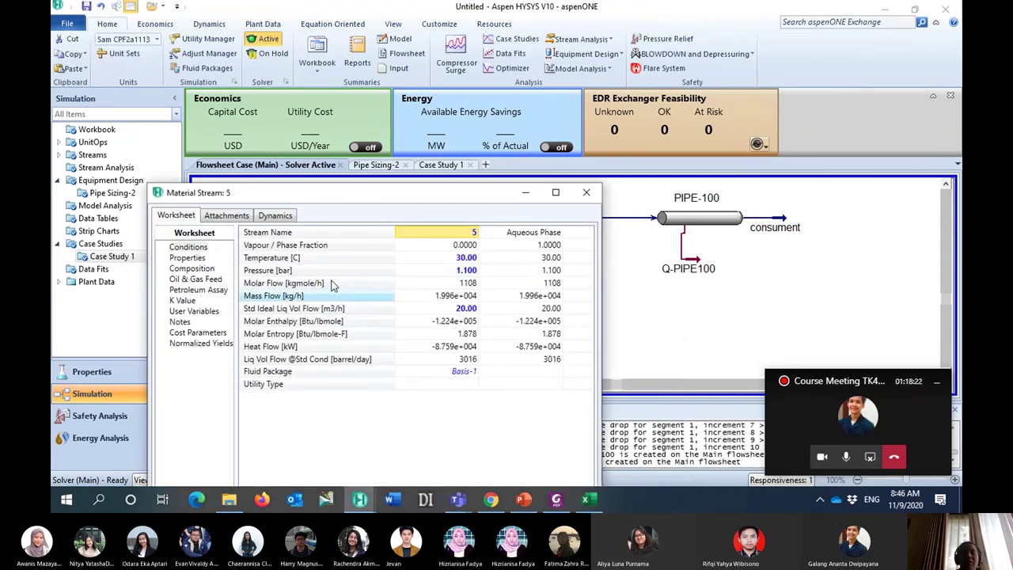
{"action": "left_click", "coordinate": [439, 260]}
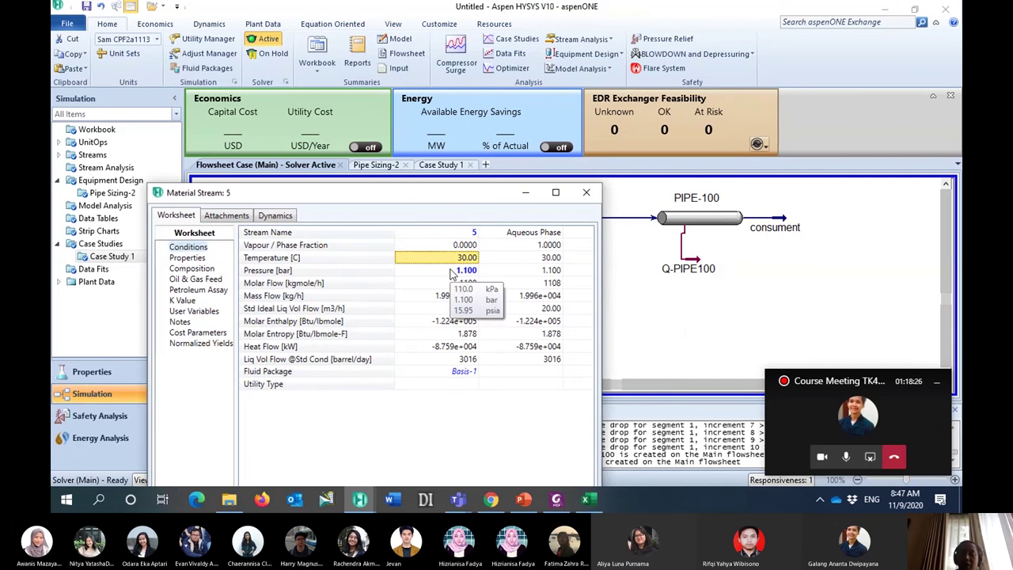
{"action": "left_click", "coordinate": [451, 271]}
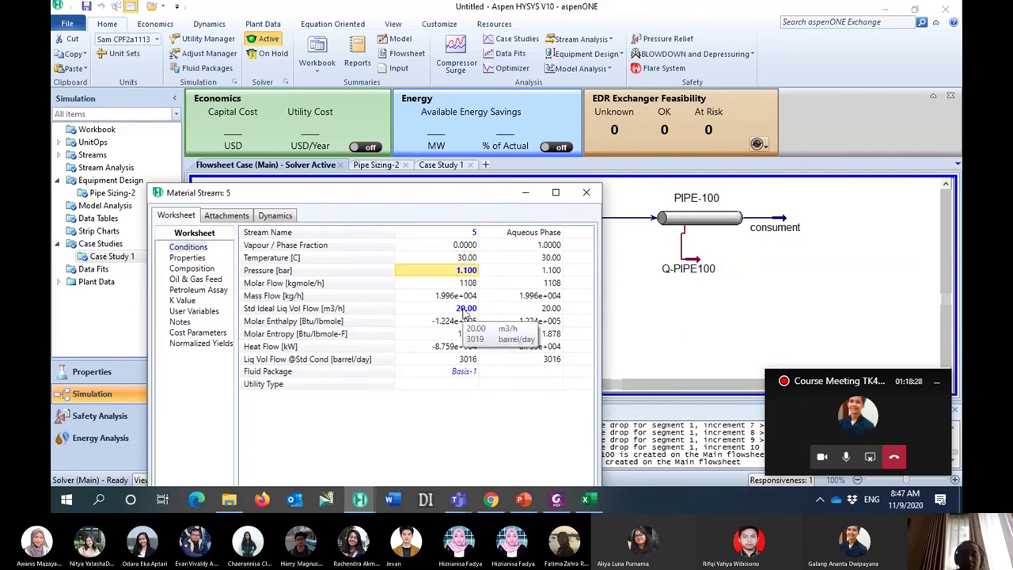
{"action": "left_click", "coordinate": [465, 310]}
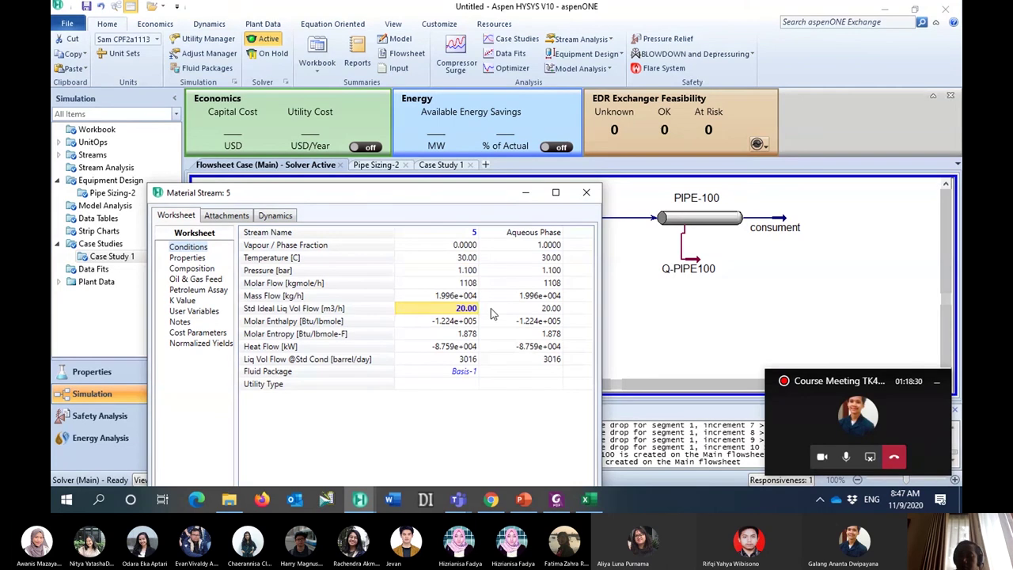
Enter an H2O mole fraction of 1 in stream 5's composition and check the stream's conditions
{"action": "left_click", "coordinate": [204, 269]}
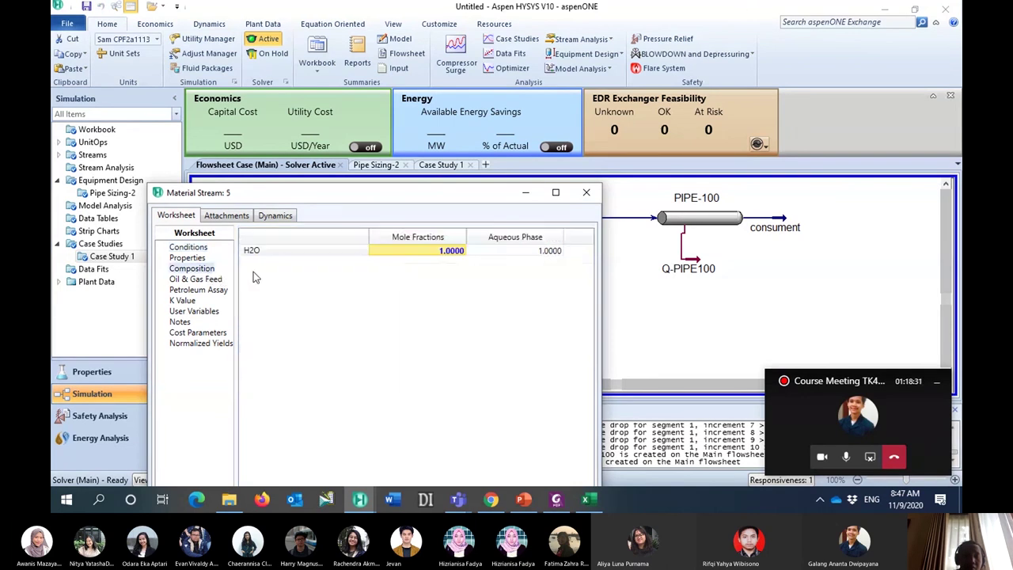
{"action": "double_click", "coordinate": [429, 252]}
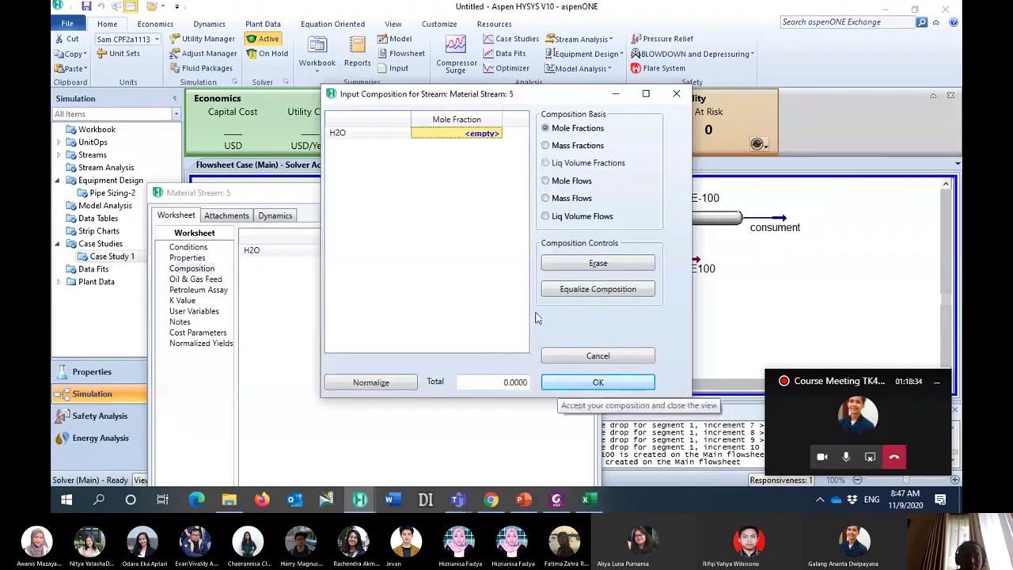
{"action": "type", "text": "1"}
{"action": "left_click", "coordinate": [580, 383]}
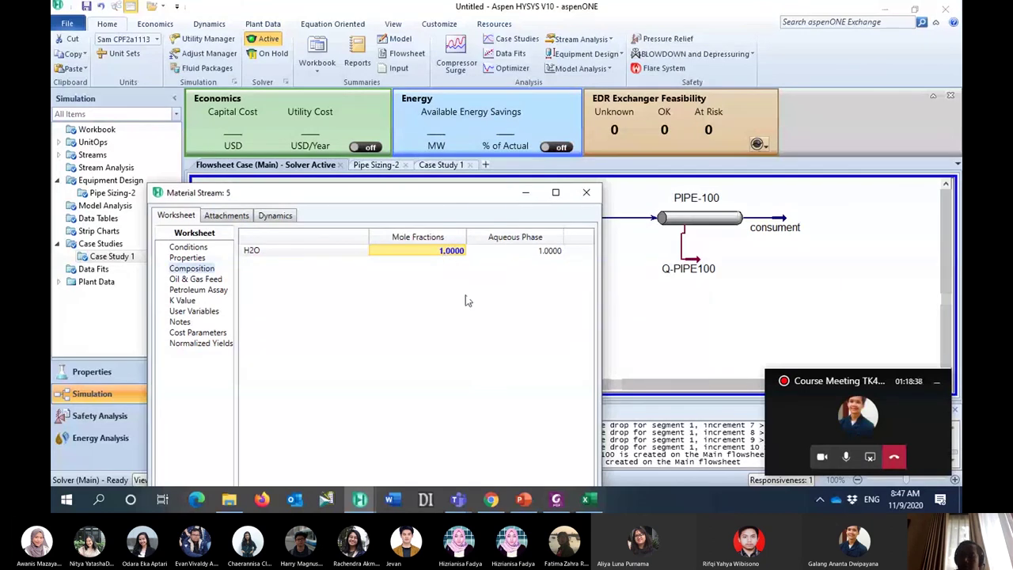
{"action": "left_click", "coordinate": [203, 248]}
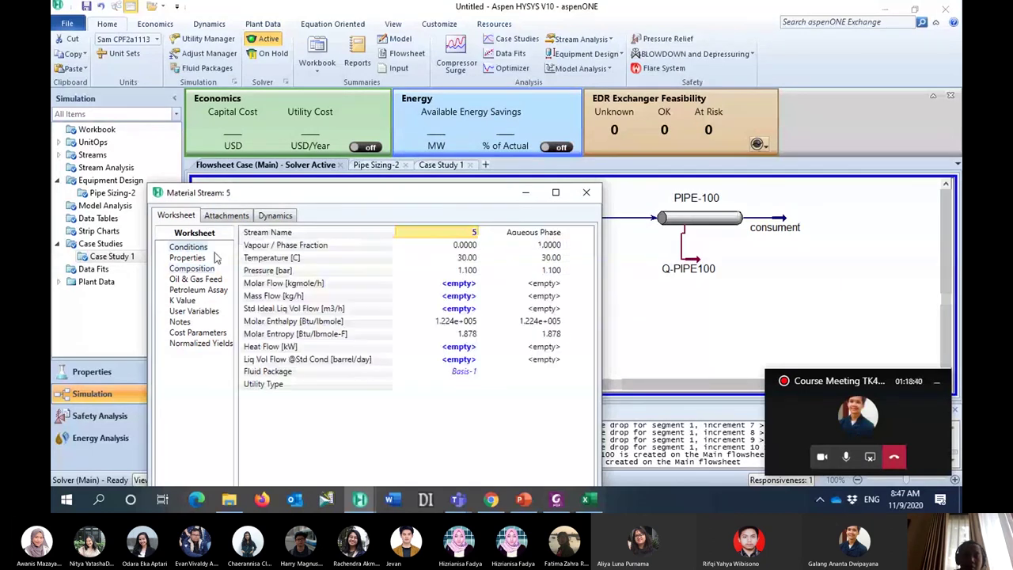
{"action": "left_click", "coordinate": [586, 193]}
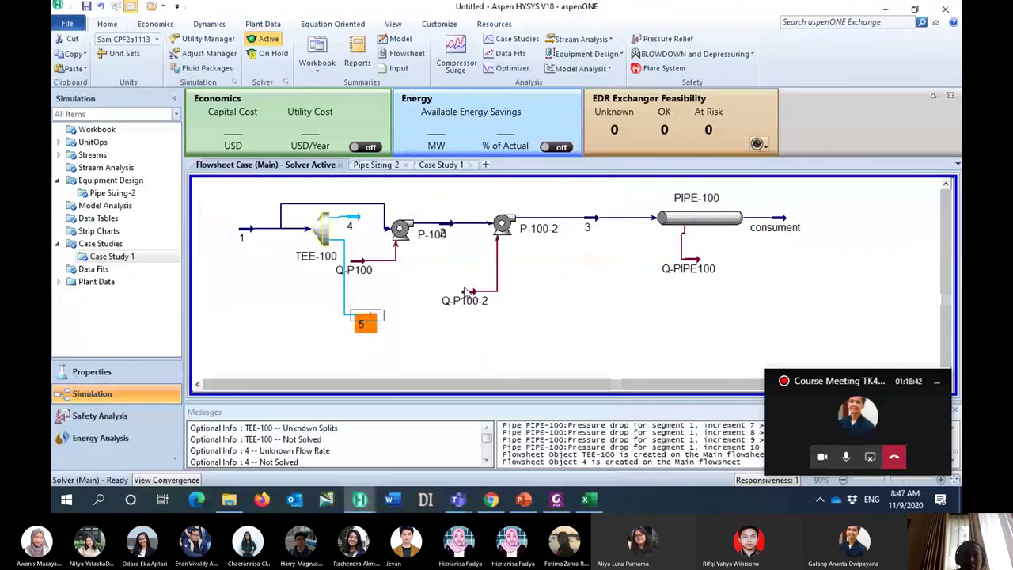
Set the TEE-100 flow ratio for stream 4 to 0.5
{"action": "double_click", "coordinate": [305, 198]}
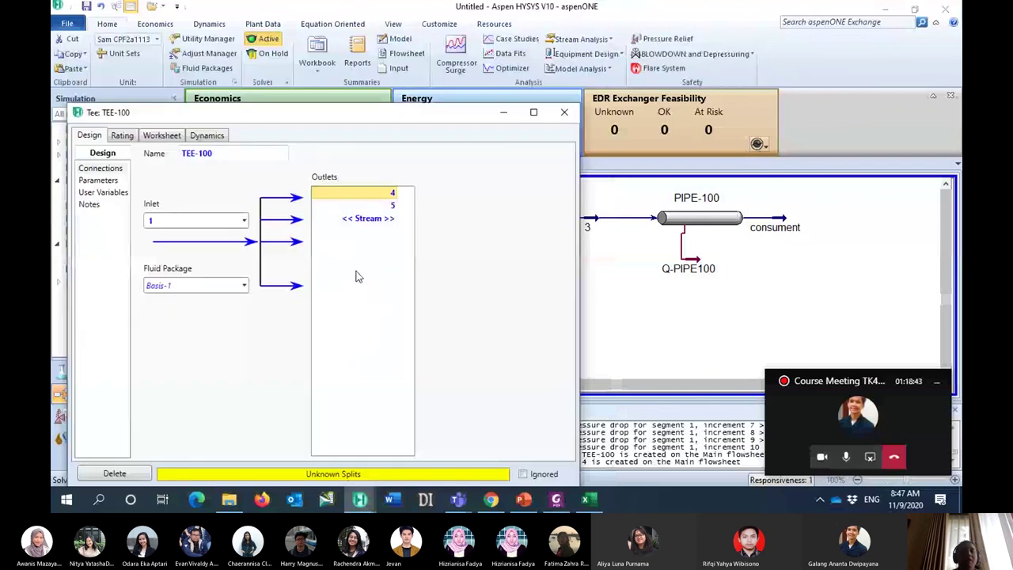
{"action": "left_click", "coordinate": [99, 180]}
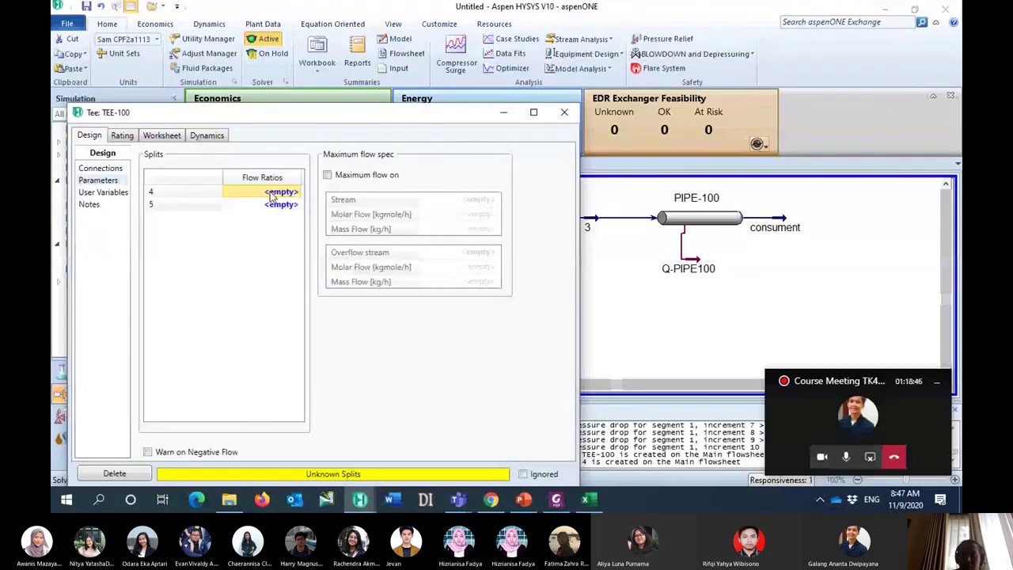
{"action": "type", "text": ".5"}
{"action": "key", "text": "Return"}
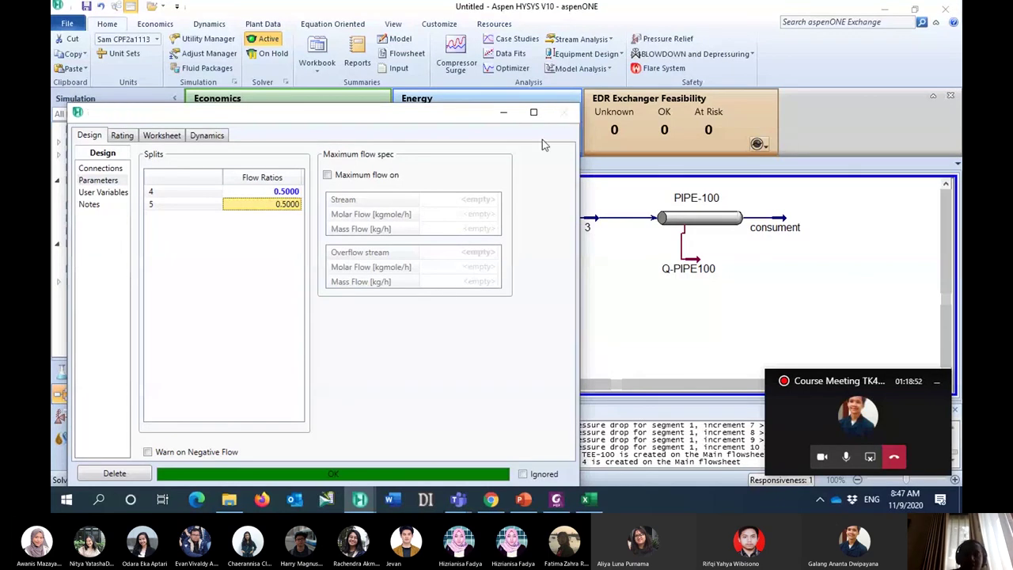
{"action": "left_click", "coordinate": [564, 111]}
Shift TEE-100 slightly toward stream 1 and reposition stream 5 beneath it
{"action": "left_click", "coordinate": [388, 330]}
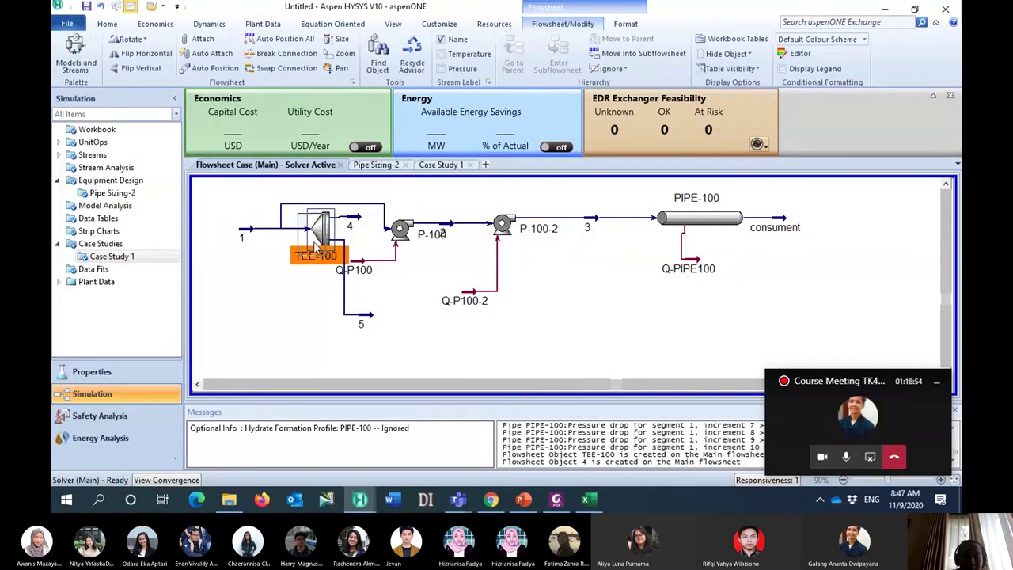
{"action": "left_click", "coordinate": [364, 320]}
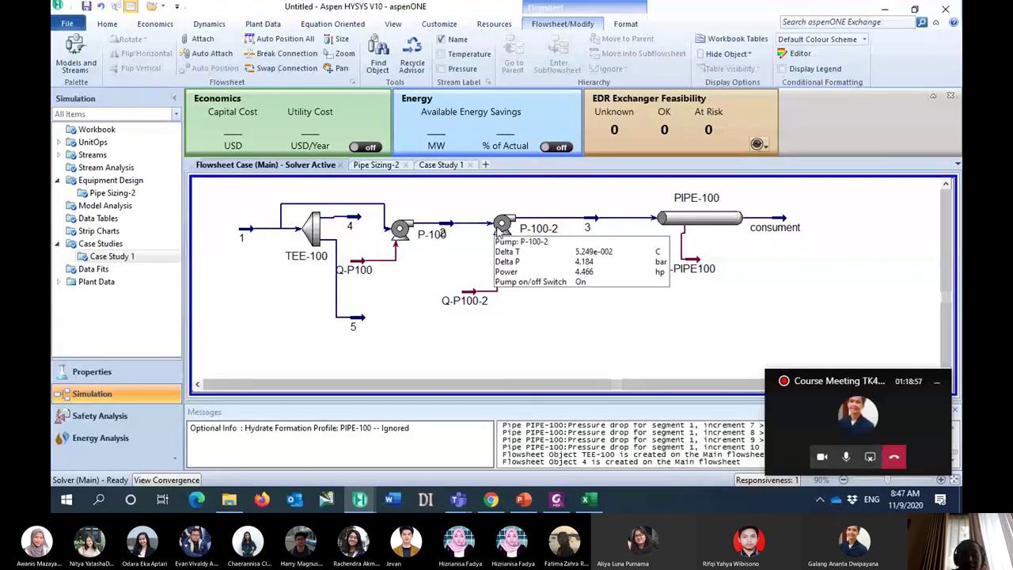
{"action": "mouse_move", "coordinate": [404, 237]}
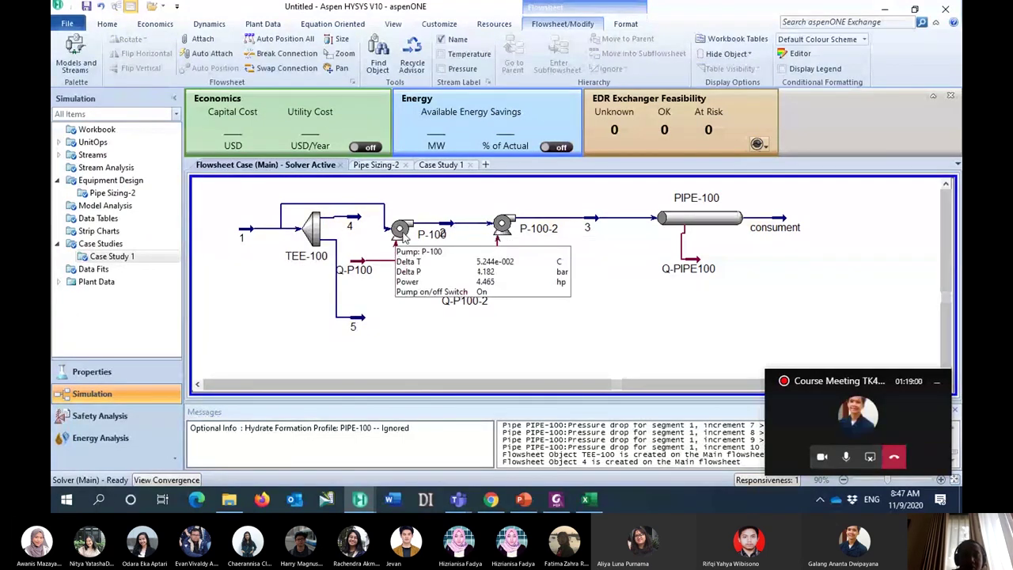
Change pump P-100-2's inlet to stream 5 and move the pump down in line with that stream
{"action": "double_click", "coordinate": [506, 228]}
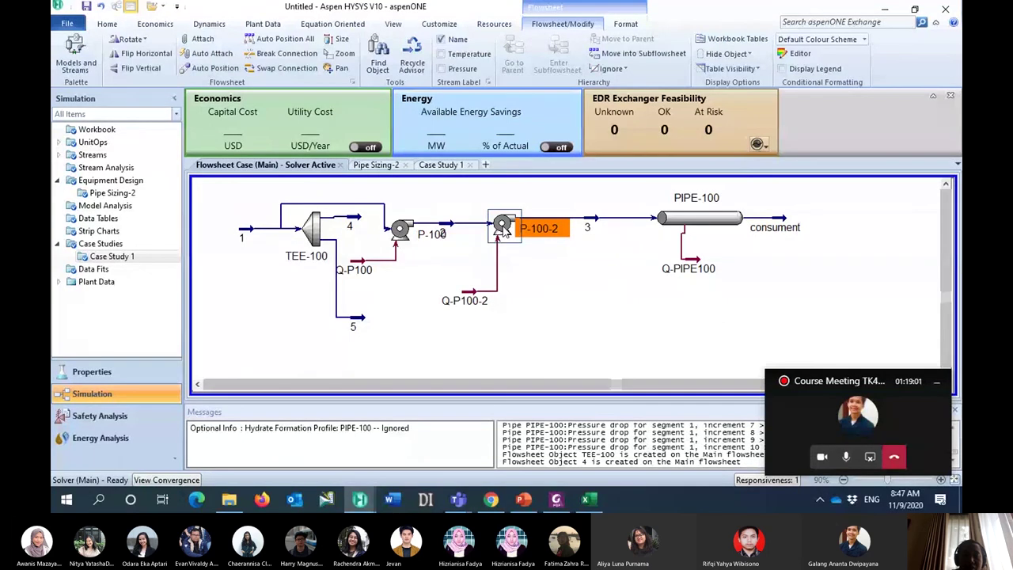
{"action": "left_click_drag", "start_coordinate": [401, 141], "coordinate": [633, 305]}
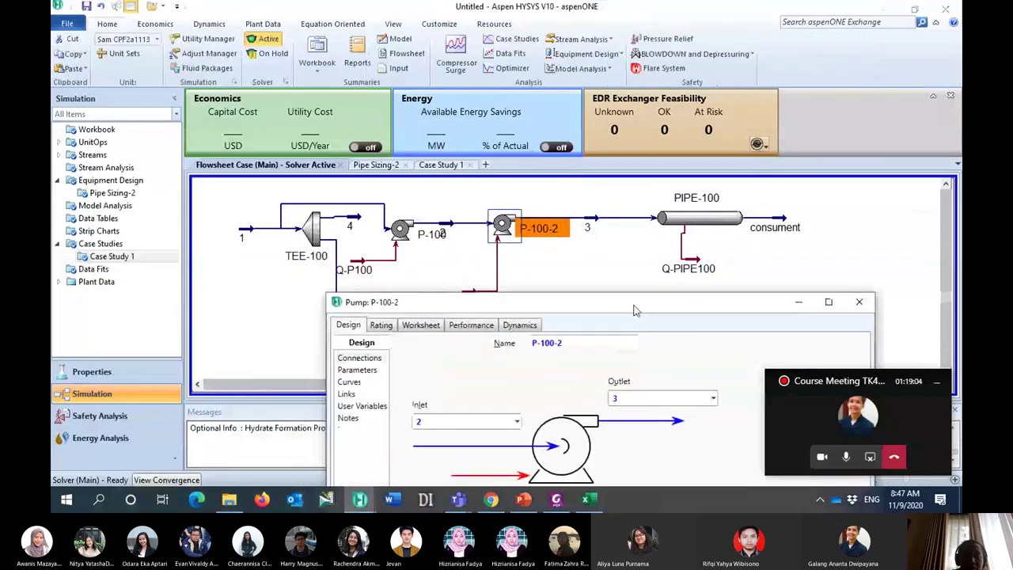
{"action": "left_click", "coordinate": [431, 420]}
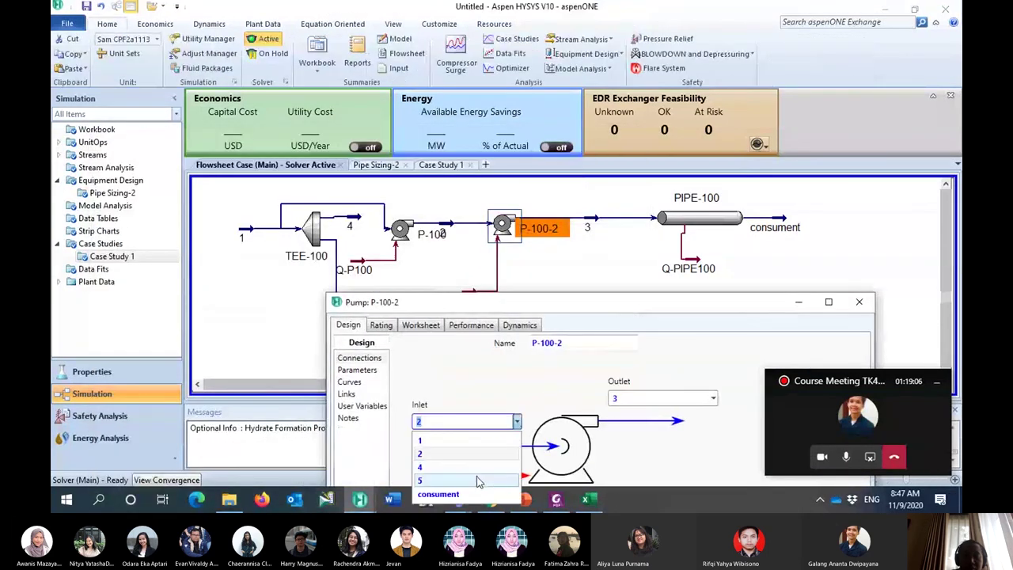
{"action": "left_click", "coordinate": [443, 472]}
{"action": "left_click", "coordinate": [858, 301]}
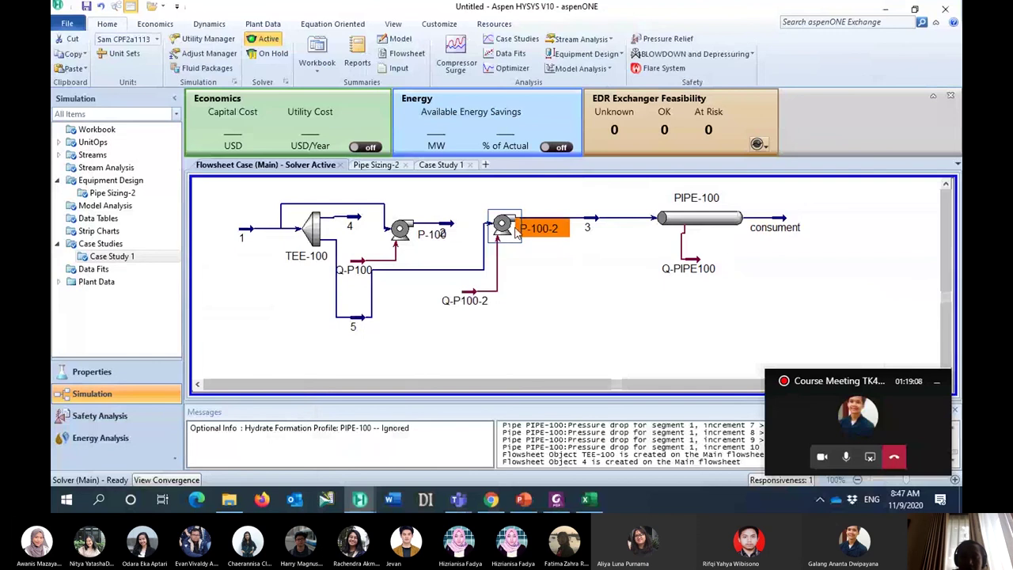
{"action": "left_click_drag", "start_coordinate": [505, 226], "coordinate": [459, 319]}
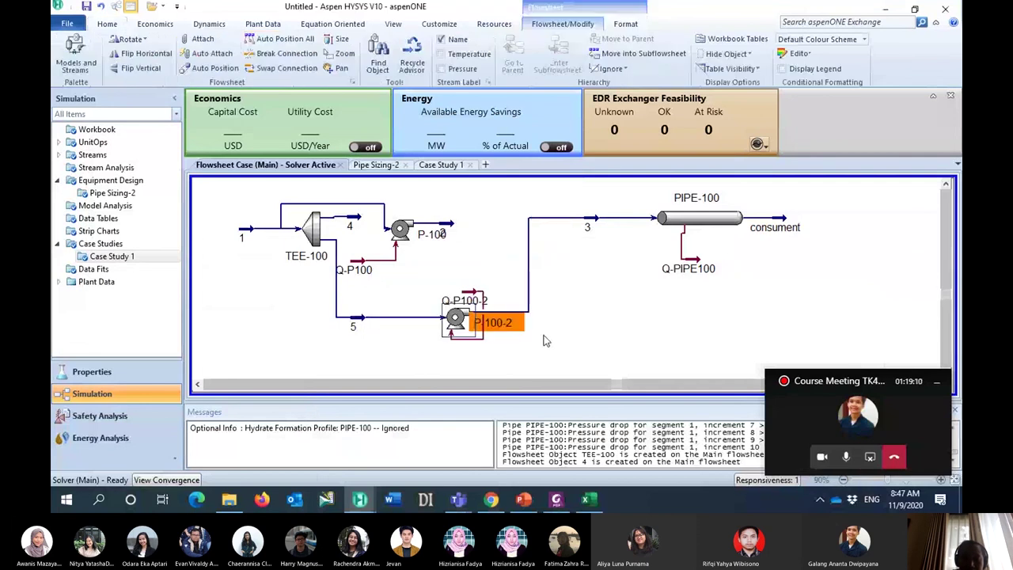
Change pump P-100's inlet from the main feed to stream 4
{"action": "double_click", "coordinate": [402, 230]}
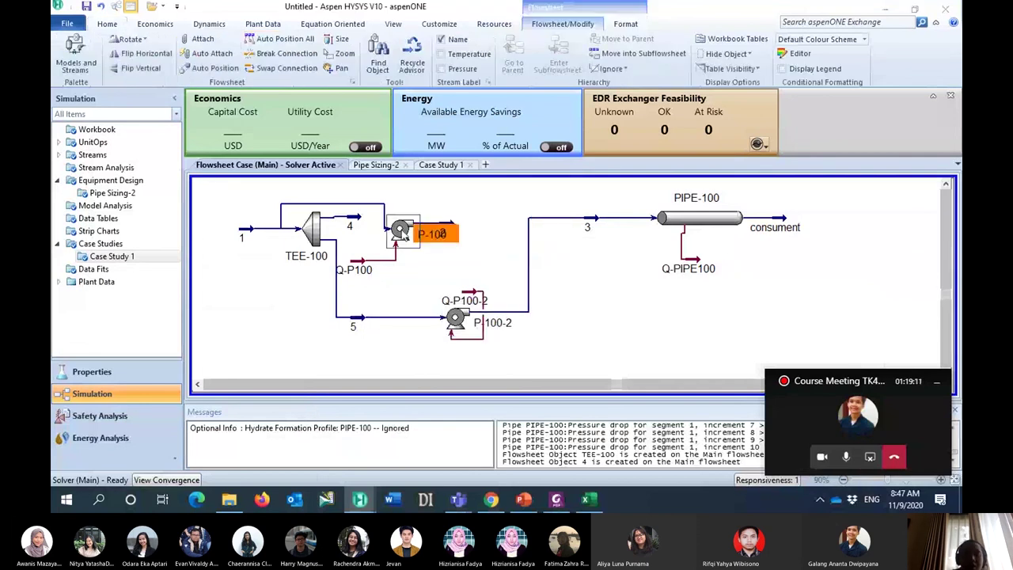
{"action": "left_click", "coordinate": [282, 72]}
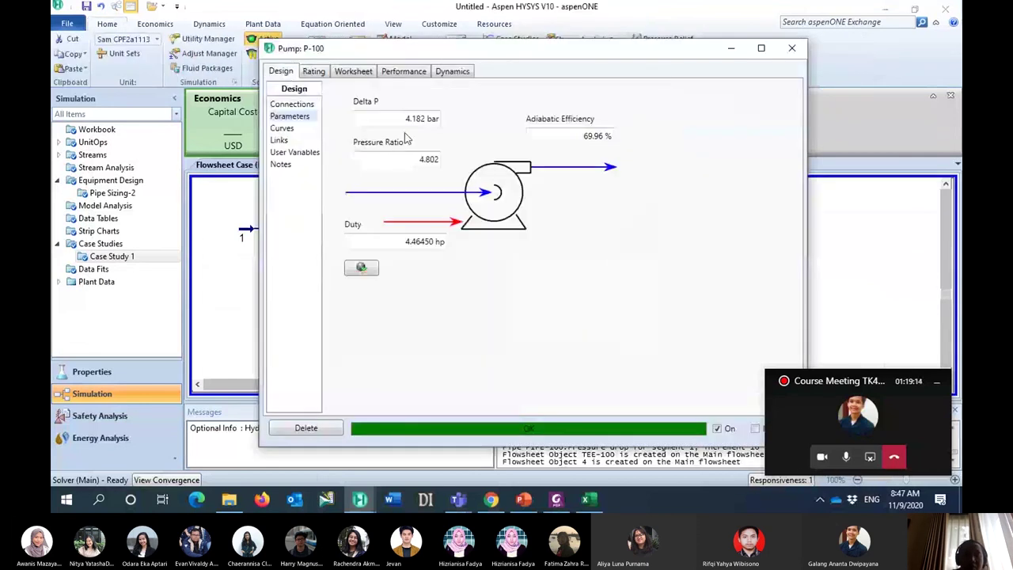
{"action": "left_click", "coordinate": [301, 106]}
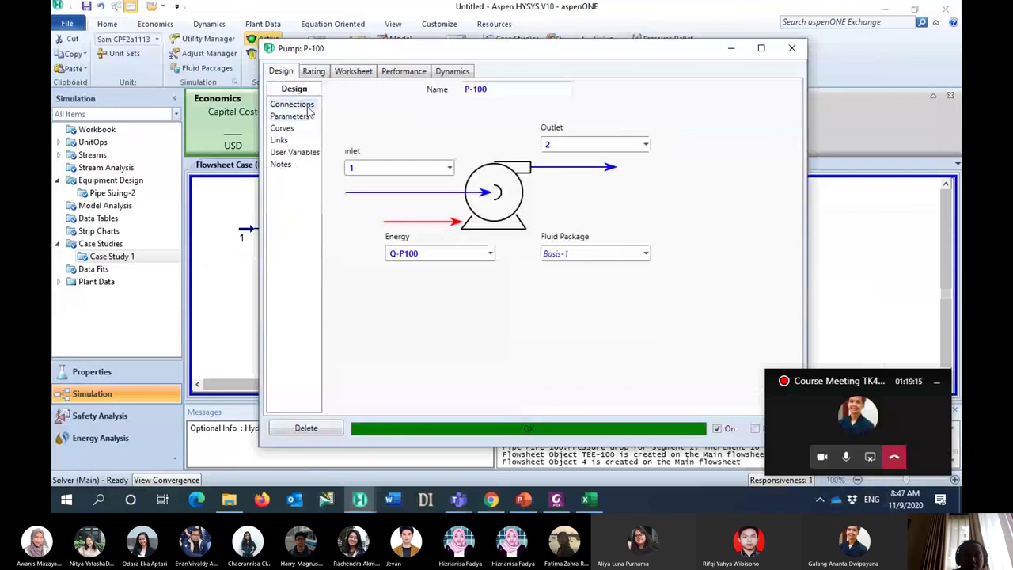
{"action": "left_click", "coordinate": [448, 167]}
{"action": "left_click", "coordinate": [431, 213]}
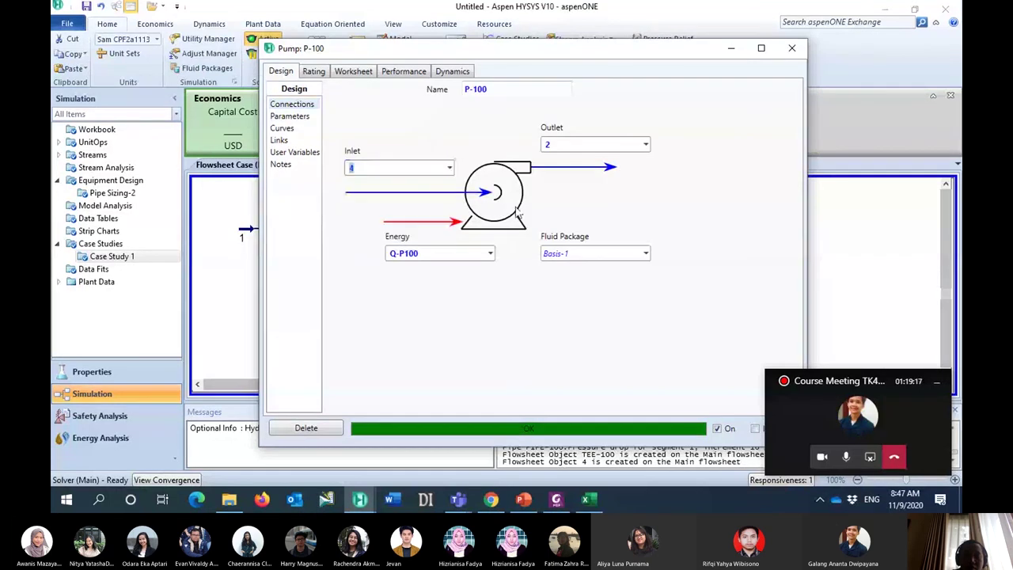
{"action": "left_click", "coordinate": [791, 48]}
Tidy the flowsheet by aligning P-100 with stream 4, placing Q-P100-2 beneath P-100-2, and moving stream 2 beyond P-100's outlet
{"action": "left_click", "coordinate": [399, 229]}
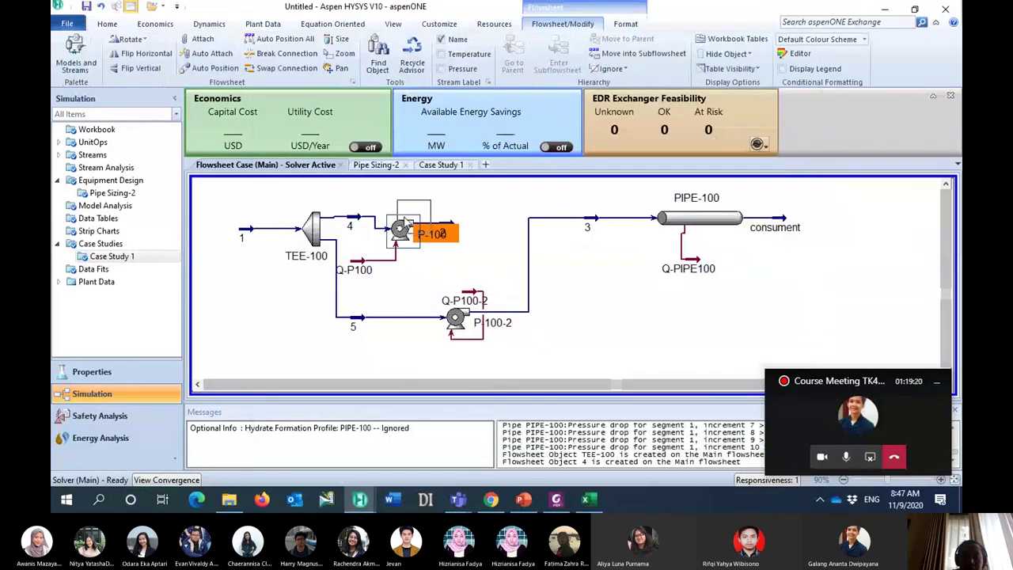
{"action": "left_click_drag", "start_coordinate": [399, 229], "coordinate": [410, 218]}
{"action": "left_click_drag", "start_coordinate": [466, 324], "coordinate": [376, 358]}
{"action": "left_click", "coordinate": [469, 297]}
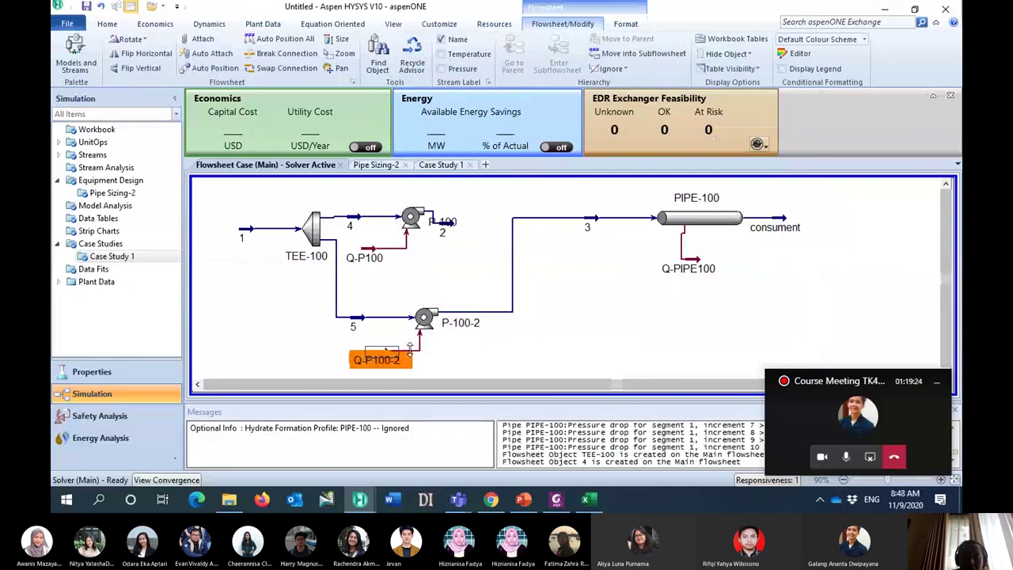
{"action": "left_click", "coordinate": [449, 227]}
{"action": "left_click_drag", "start_coordinate": [449, 227], "coordinate": [467, 218]}
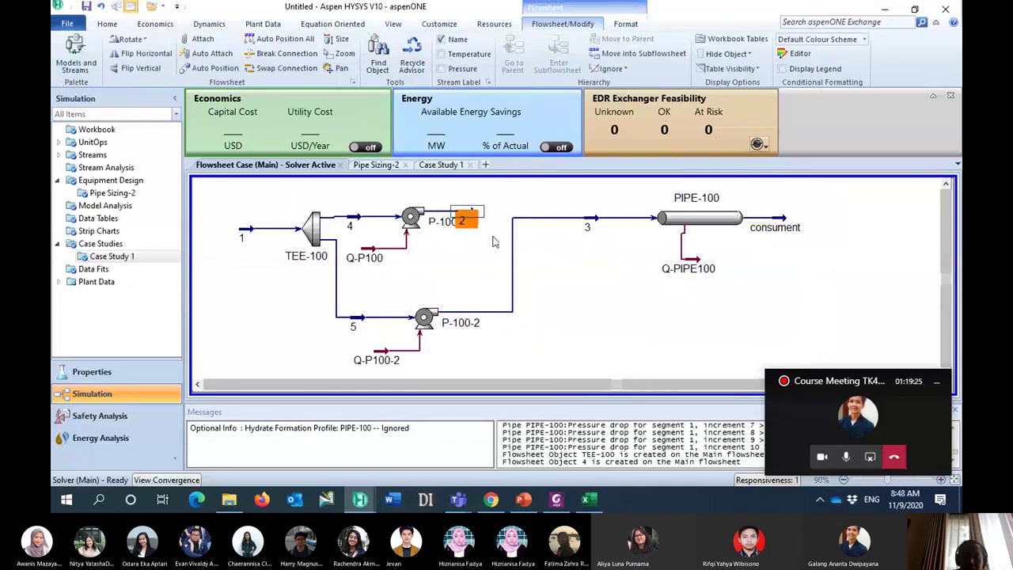
{"action": "left_click", "coordinate": [601, 315]}
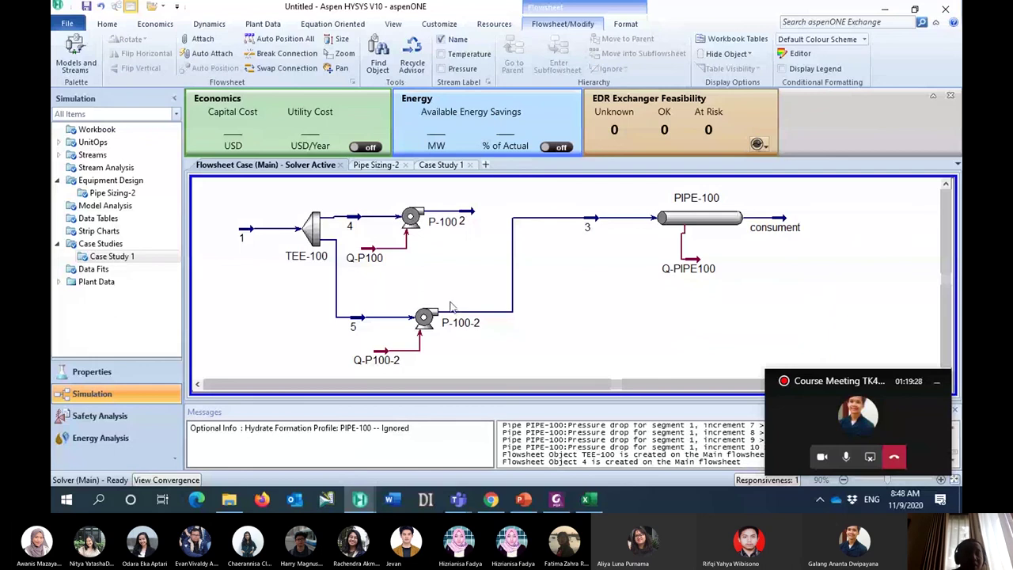
Add a mixer to the flowsheet between stream 2 and stream 3
{"action": "left_click", "coordinate": [252, 184]}
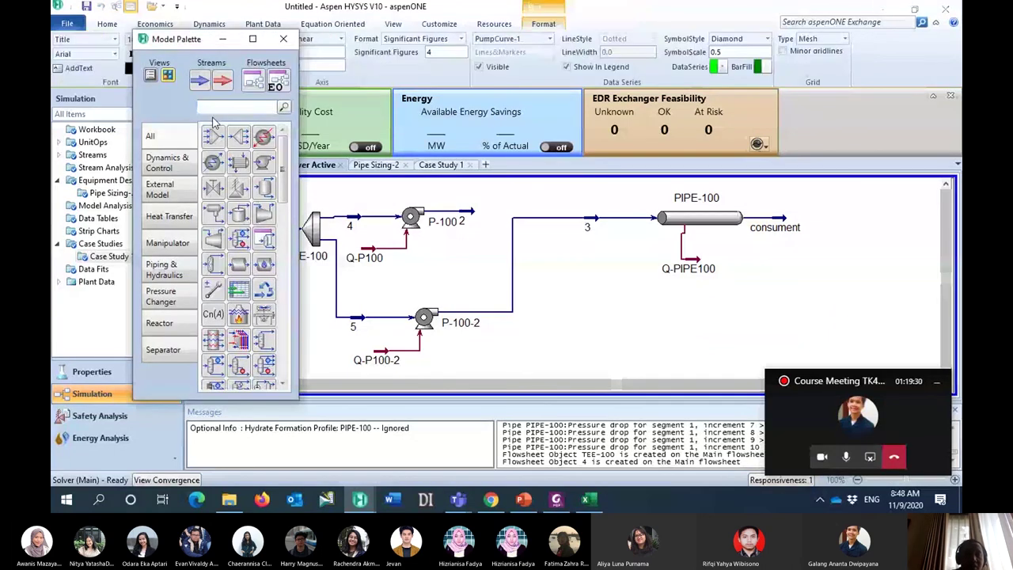
{"action": "left_click", "coordinate": [212, 136]}
{"action": "left_click", "coordinate": [543, 250]}
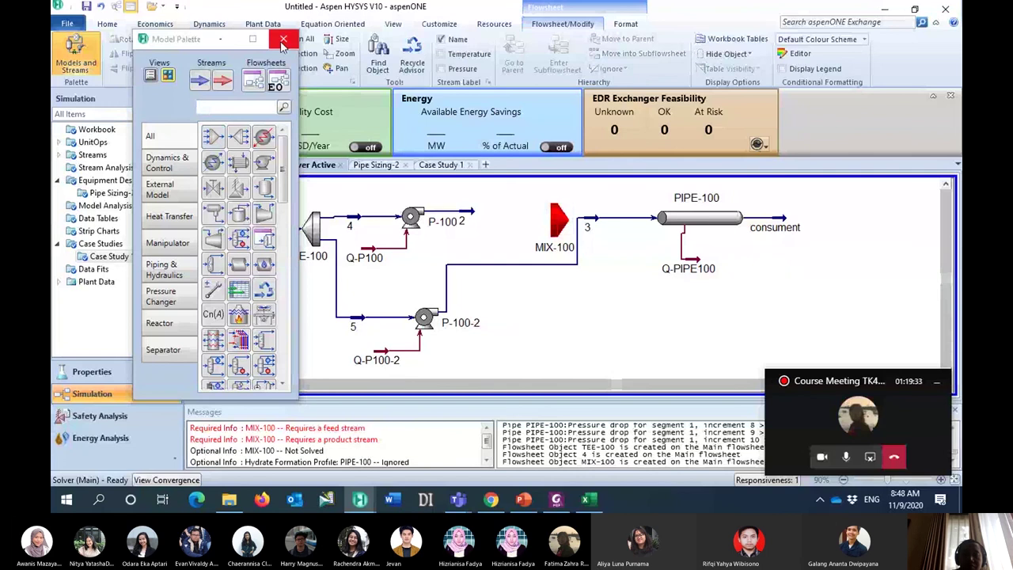
{"action": "left_click", "coordinate": [283, 39]}
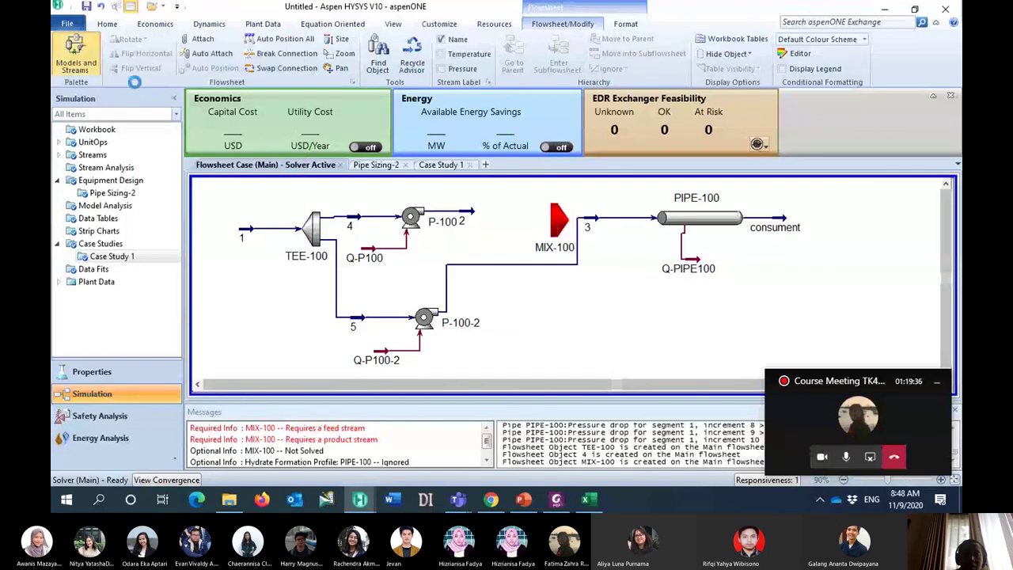
Add a material stream below stream 2 and connect it as P-100-2's outlet in place of stream 3
{"action": "left_click", "coordinate": [199, 79]}
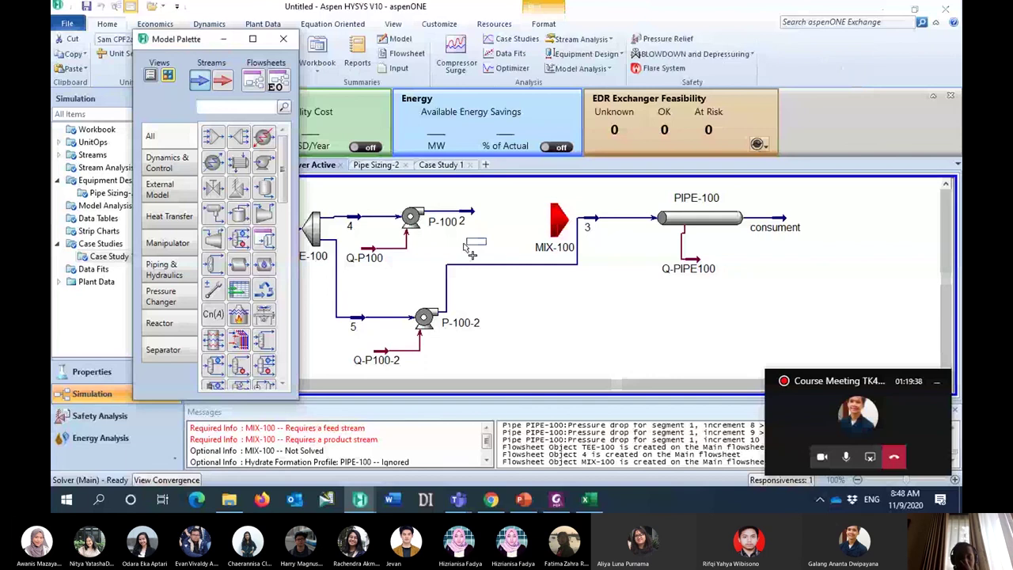
{"action": "left_click", "coordinate": [471, 254]}
{"action": "left_click", "coordinate": [432, 317]}
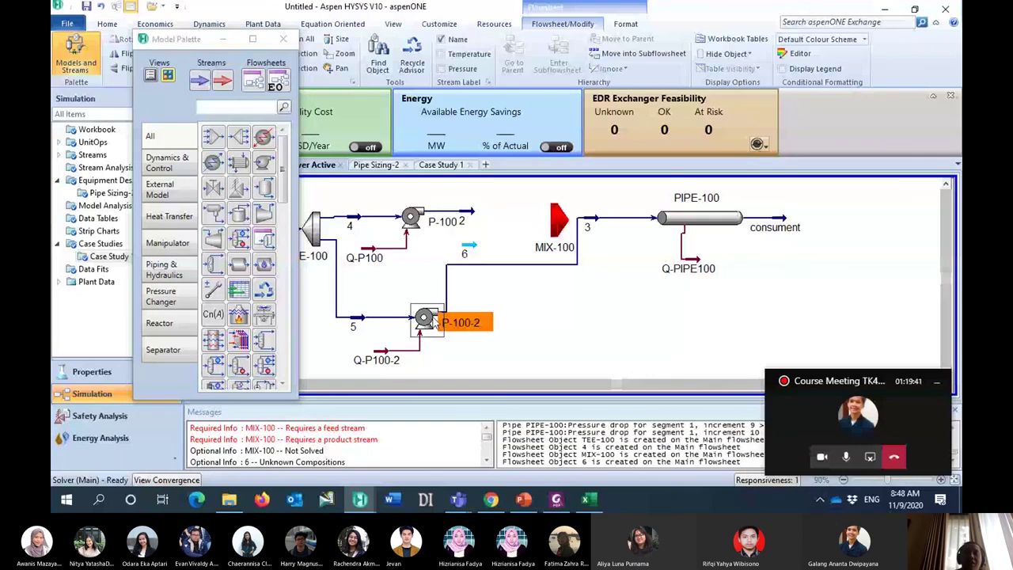
{"action": "double_click", "coordinate": [432, 316]}
{"action": "left_click", "coordinate": [507, 262]}
{"action": "left_click", "coordinate": [479, 336]}
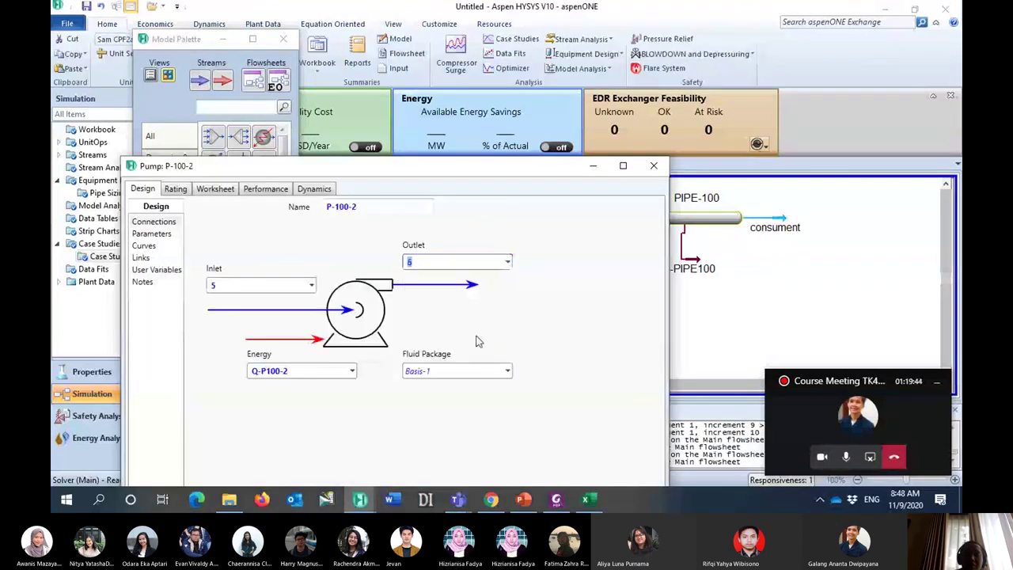
{"action": "left_click", "coordinate": [653, 165]}
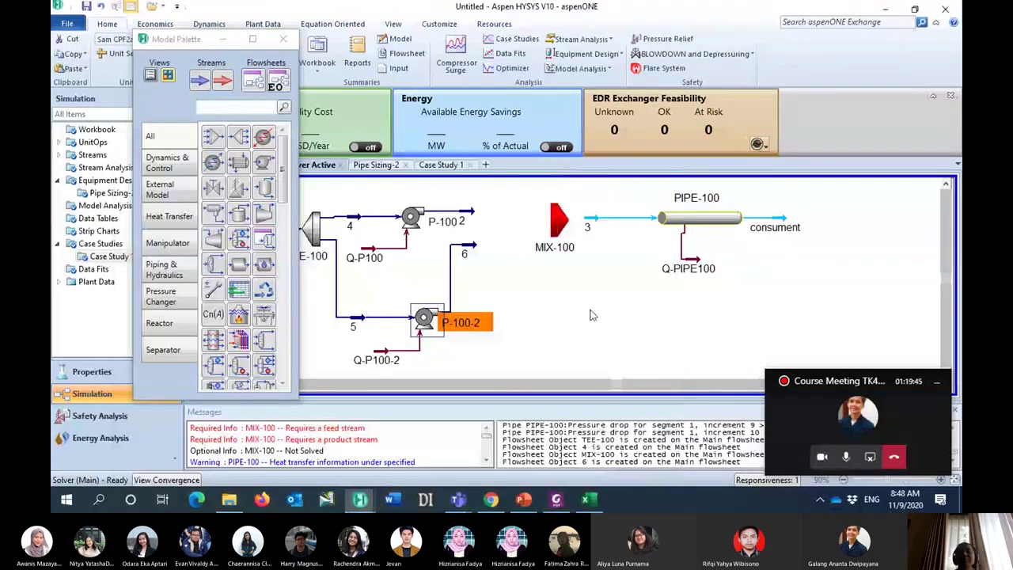
Connect streams 2 and 6 as the inlets of mixer MIX-100
{"action": "double_click", "coordinate": [558, 221]}
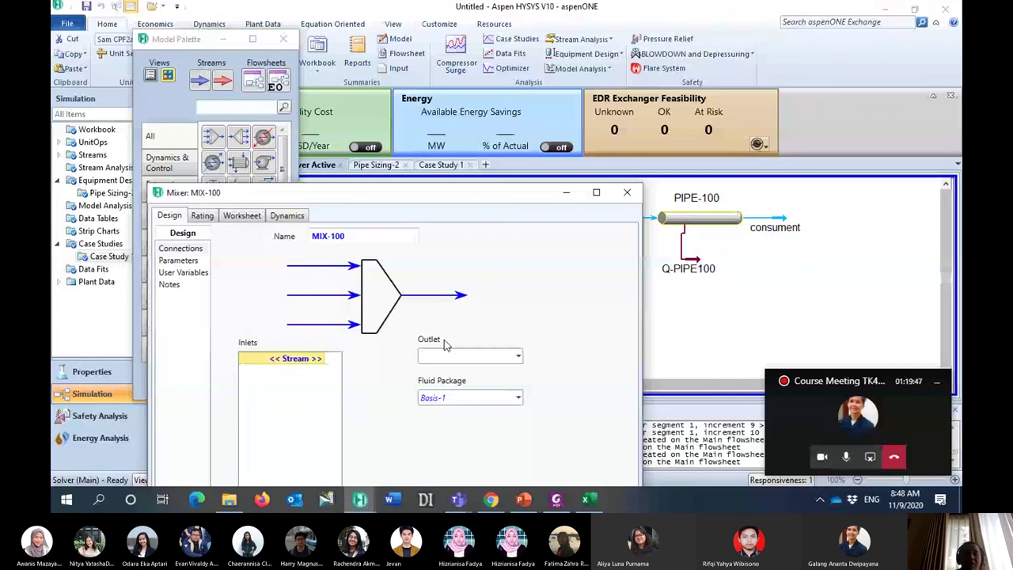
{"action": "left_click", "coordinate": [320, 358]}
{"action": "left_click", "coordinate": [312, 391]}
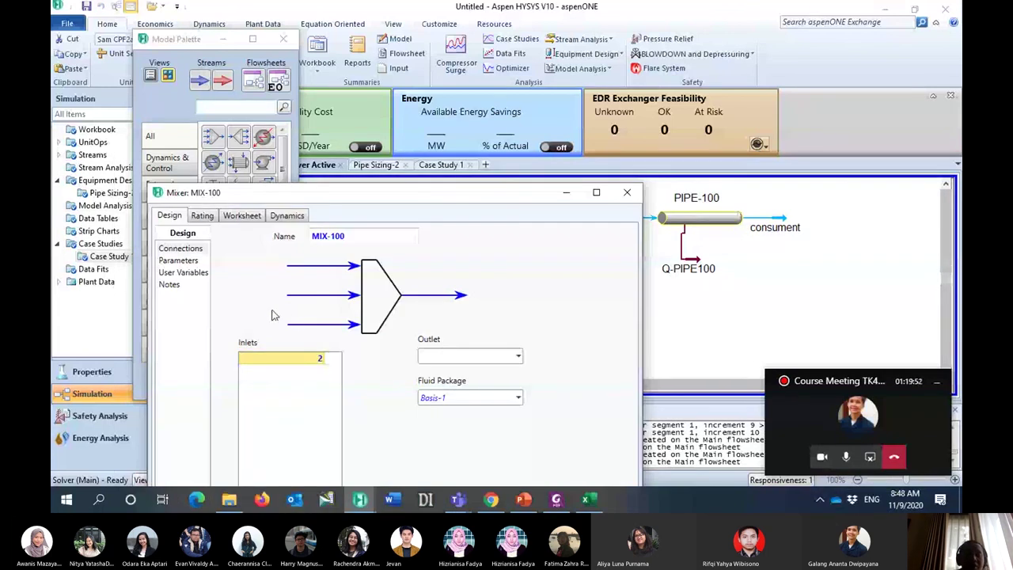
{"action": "left_click", "coordinate": [310, 371]}
{"action": "left_click", "coordinate": [321, 372]}
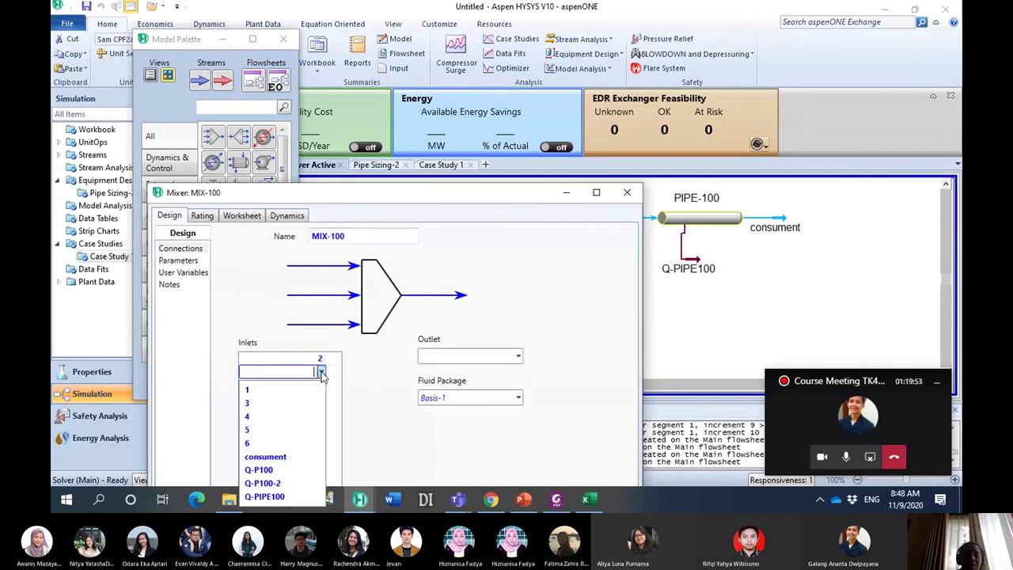
{"action": "left_click", "coordinate": [252, 443]}
Set stream 3 as MIX-100's outlet and close the model palette
{"action": "left_click_drag", "start_coordinate": [470, 200], "coordinate": [421, 115]}
{"action": "left_click", "coordinate": [467, 271]}
{"action": "left_click", "coordinate": [470, 271]}
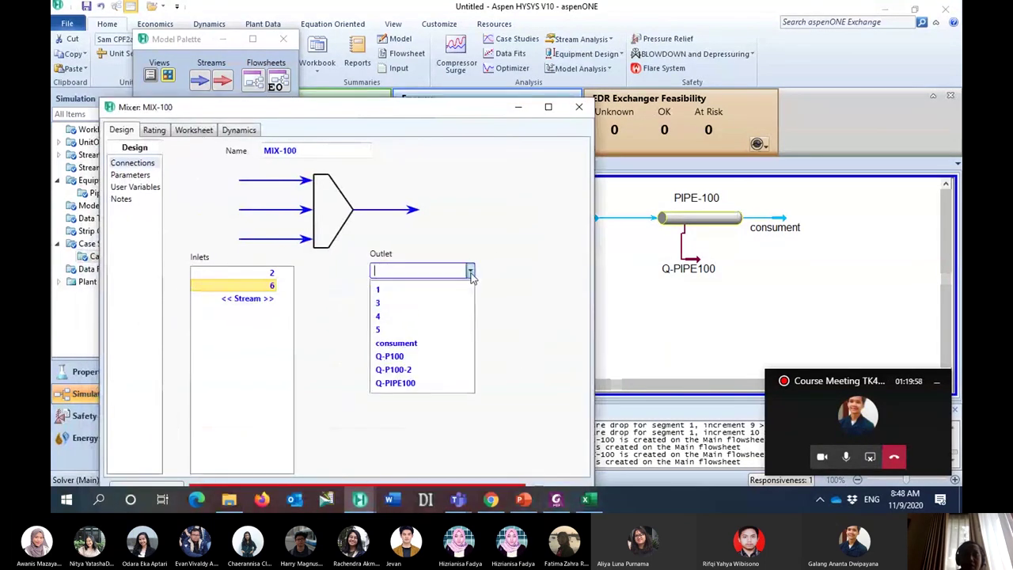
{"action": "left_click", "coordinate": [452, 303]}
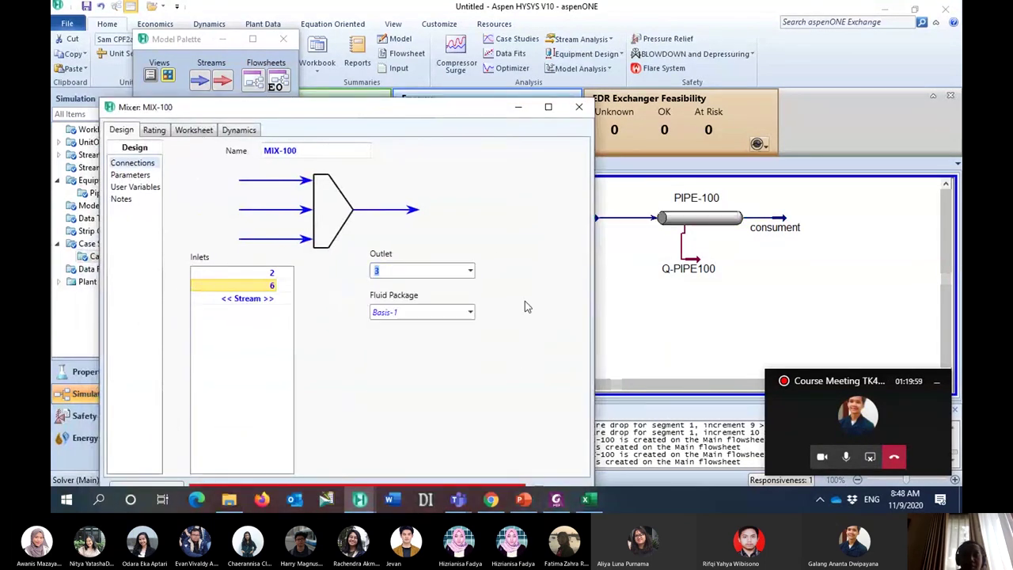
{"action": "left_click", "coordinate": [579, 108]}
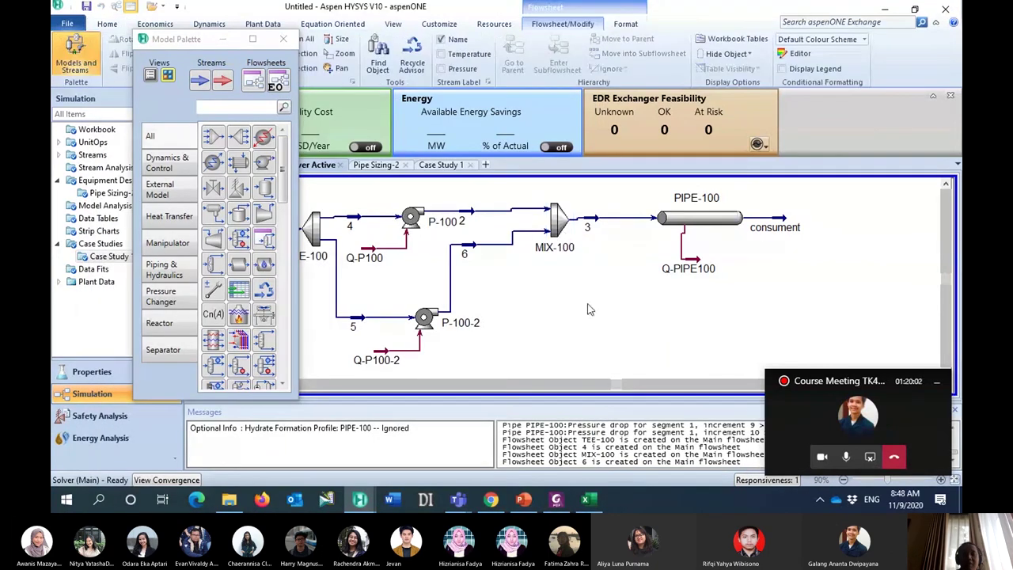
{"action": "key", "text": "F4"}
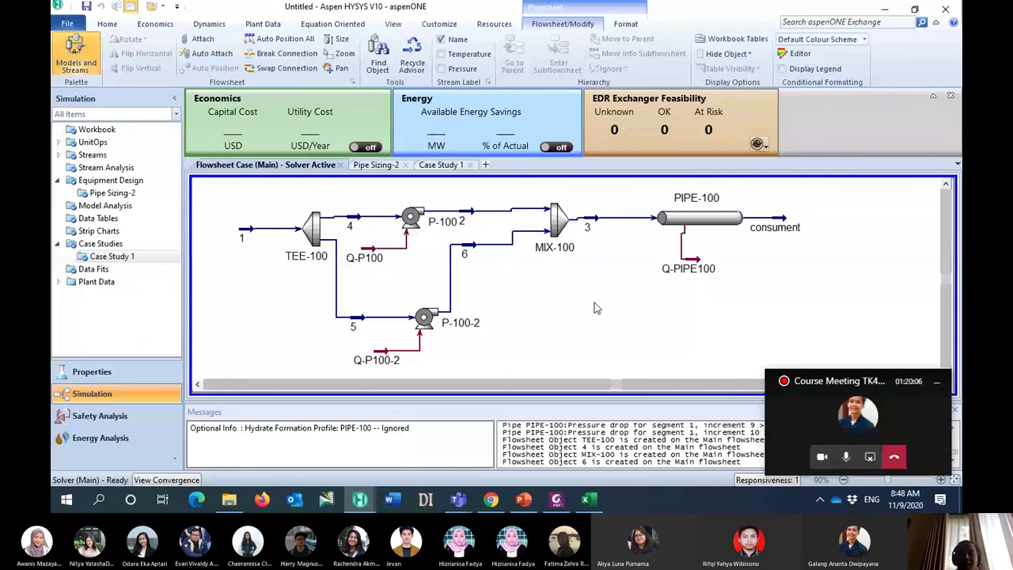
Rerun Case Study 1 with the existing Std Ideal Liq Vol Flow range for the parallel pump layout
{"action": "left_click", "coordinate": [375, 164]}
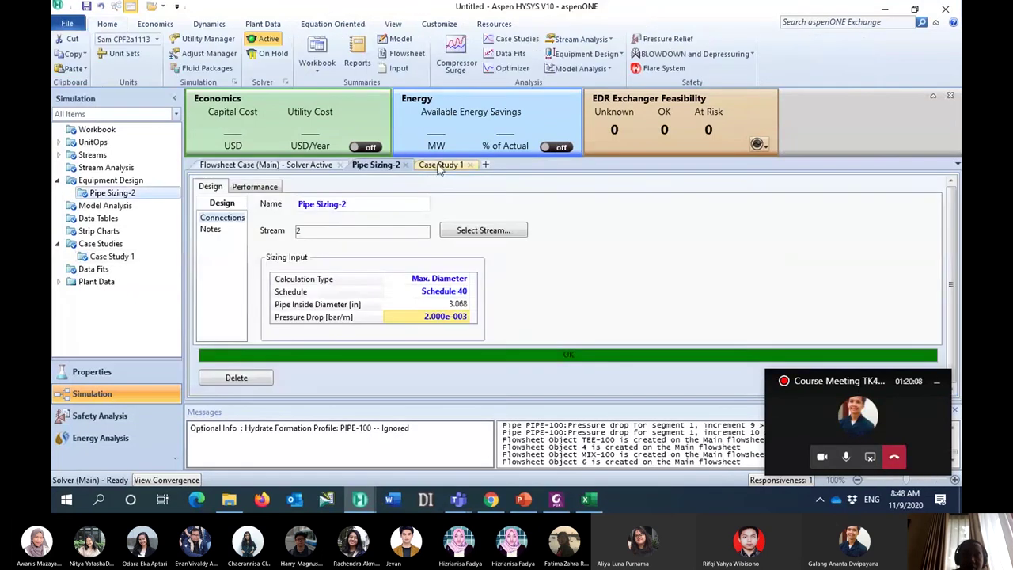
{"action": "left_click", "coordinate": [440, 165]}
{"action": "left_click_drag", "start_coordinate": [951, 297], "coordinate": [950, 182]}
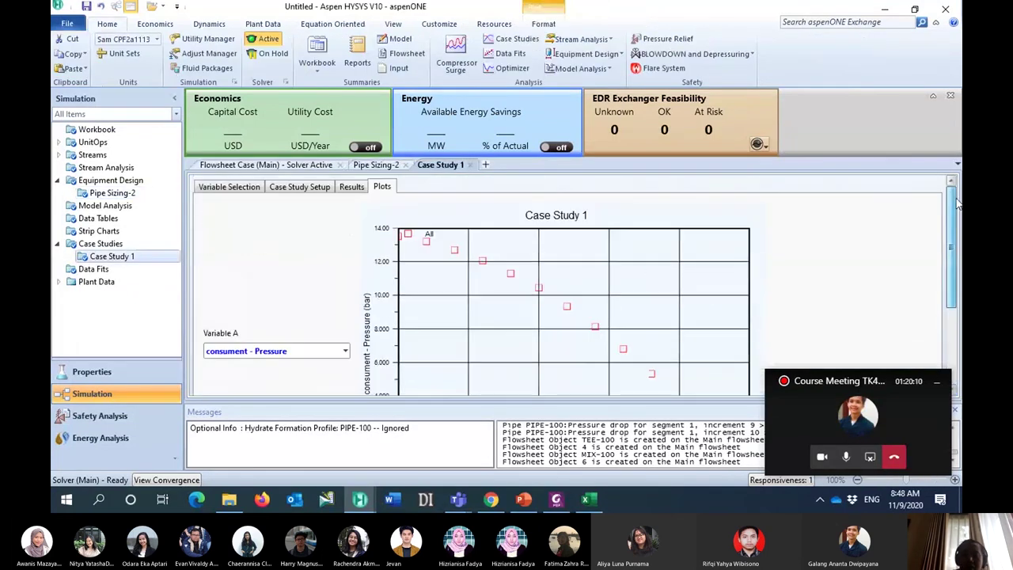
{"action": "left_click", "coordinate": [301, 188]}
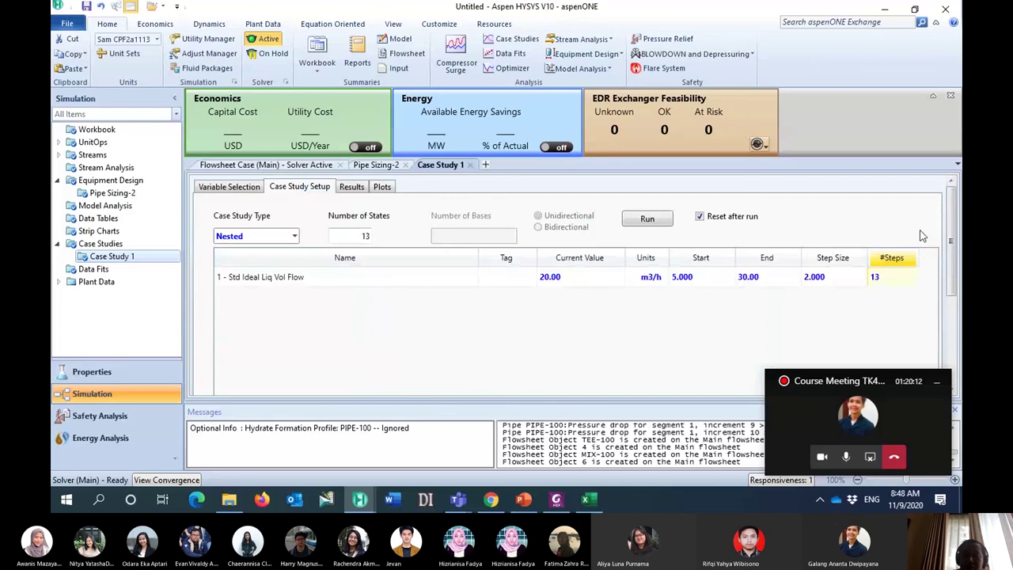
{"action": "left_click", "coordinate": [661, 222]}
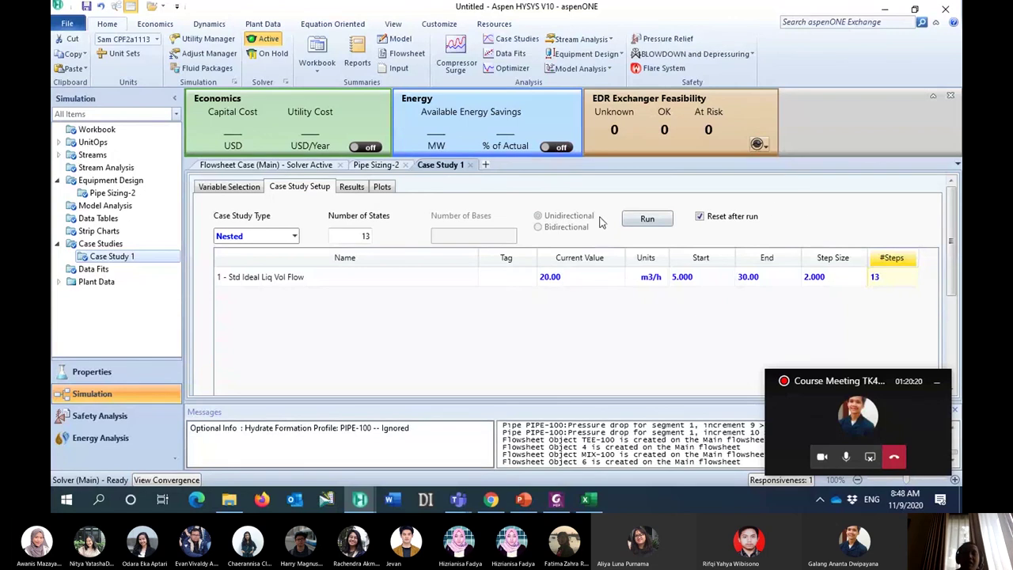
Examine the Case Study 1 plot of consument pressure against Std Ideal Liq Vol Flow over its full range
{"action": "left_click", "coordinate": [383, 188]}
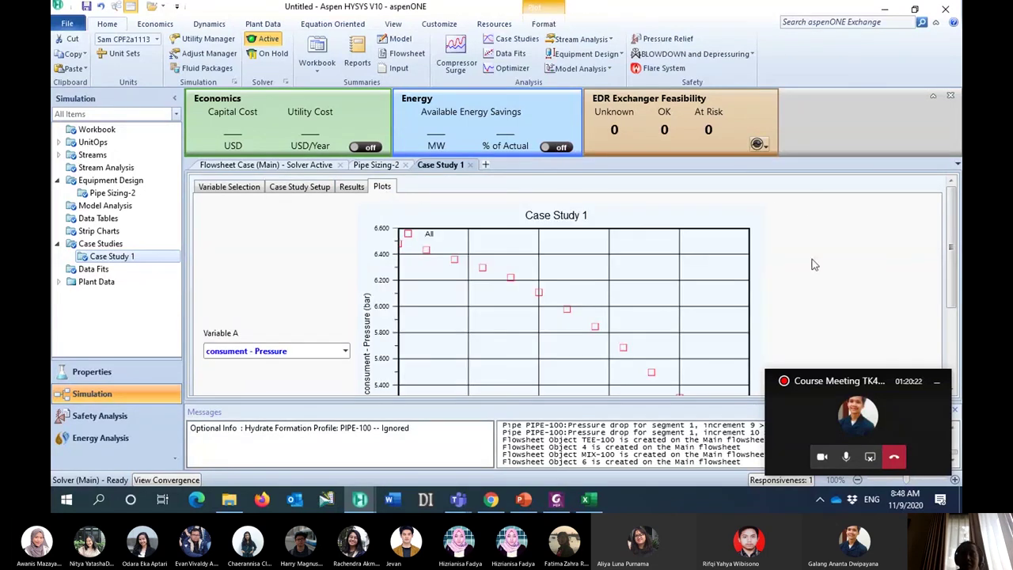
{"action": "left_click_drag", "start_coordinate": [952, 269], "coordinate": [955, 315]}
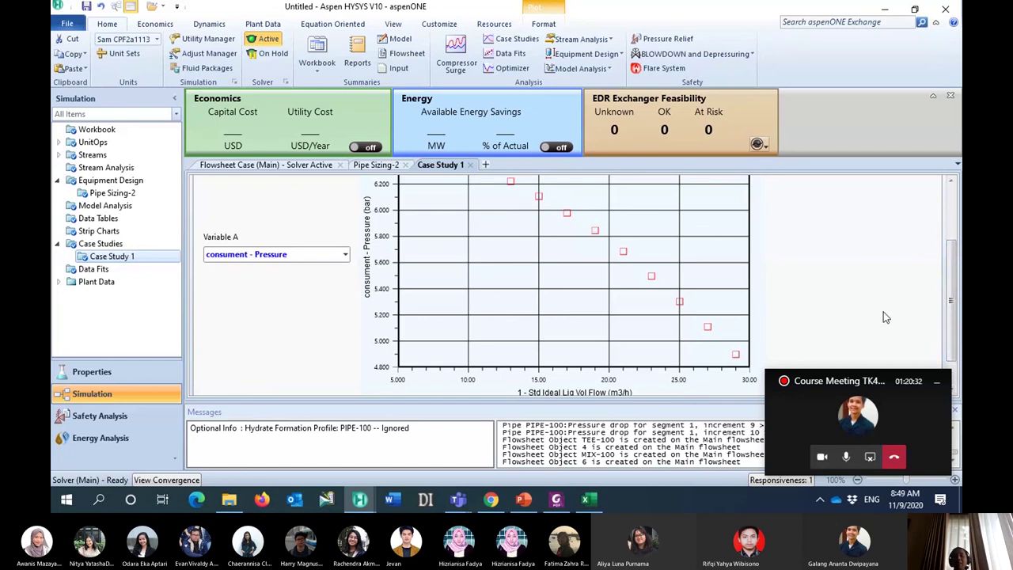
{"action": "mouse_move", "coordinate": [953, 287]}
{"action": "left_mouse_down"}
{"action": "mouse_move", "coordinate": [954, 255]}
{"action": "mouse_move", "coordinate": [960, 268]}
{"action": "left_mouse_up"}
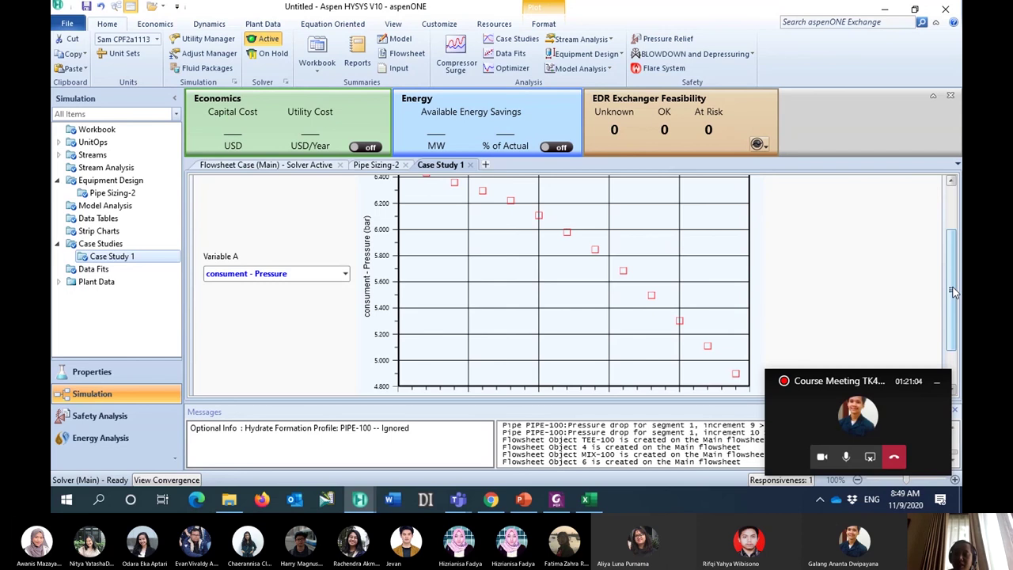
{"action": "scroll", "coordinate": [953, 293], "scroll_direction": "down", "scroll_amount": 2}
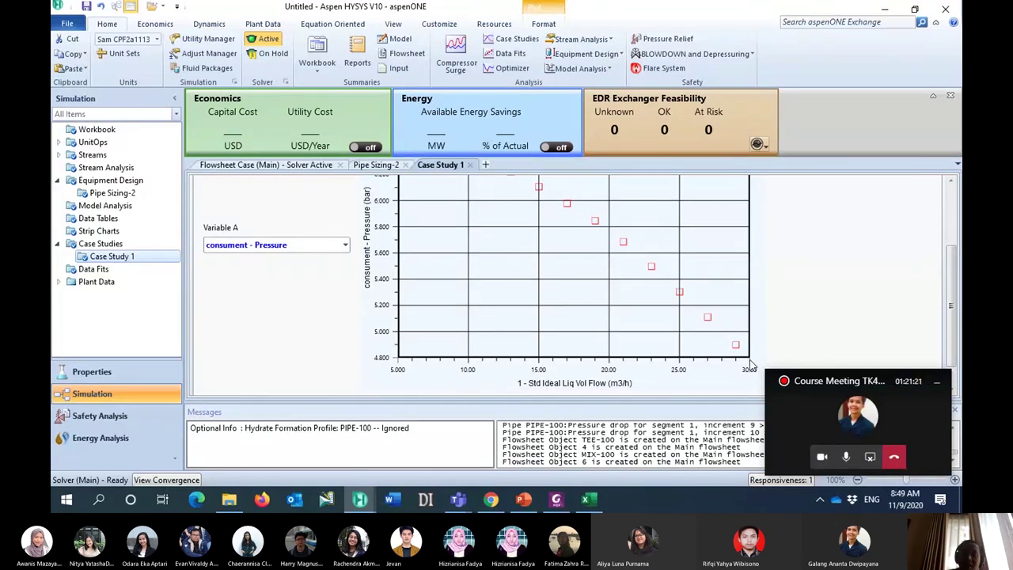
{"action": "left_click_drag", "start_coordinate": [948, 307], "coordinate": [943, 325]}
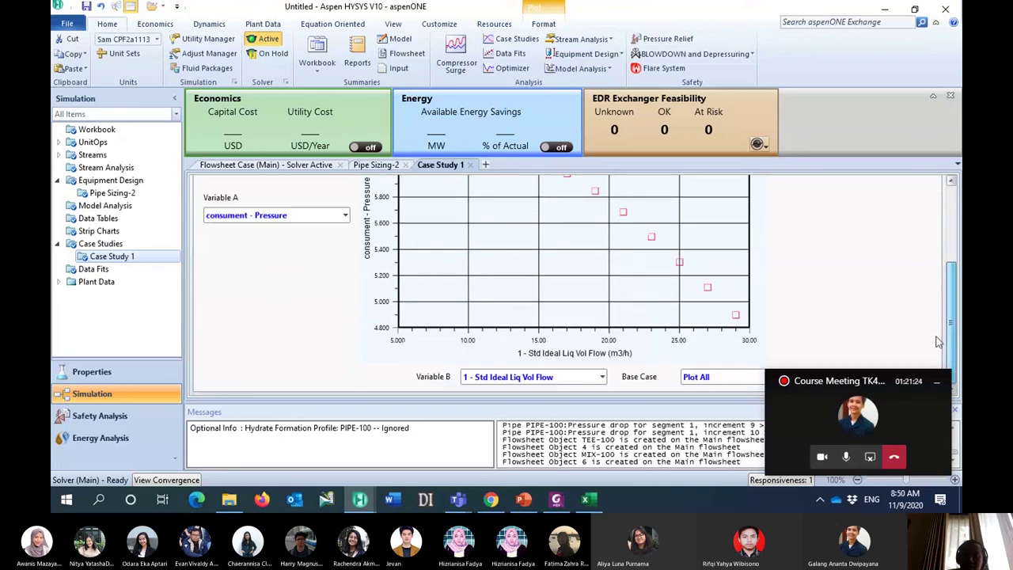